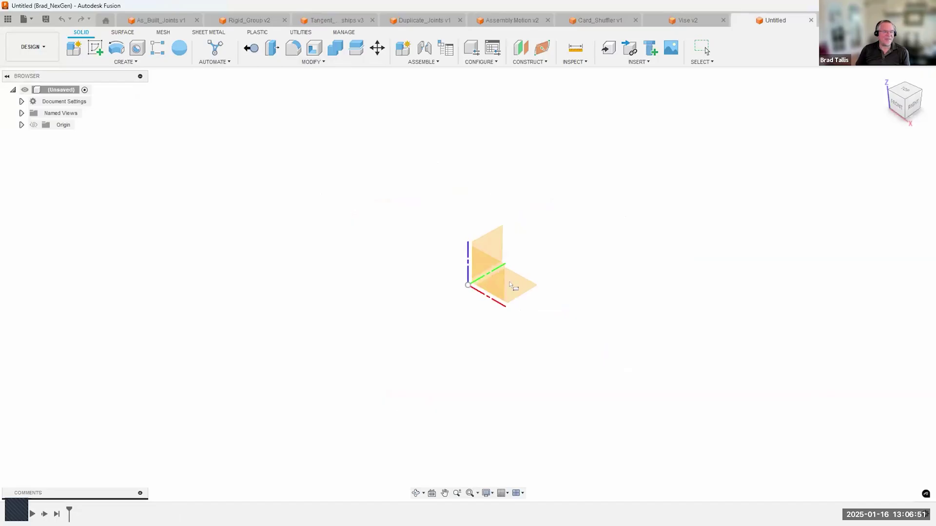
Model a solid box, create a component from its body, and expand the new component to show its contents.
left_click(476, 274)
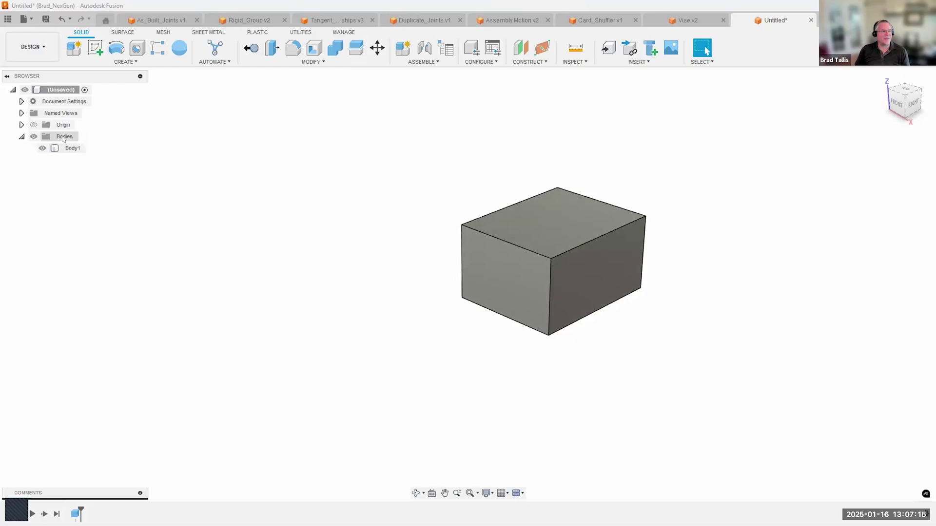
right_click(56, 137)
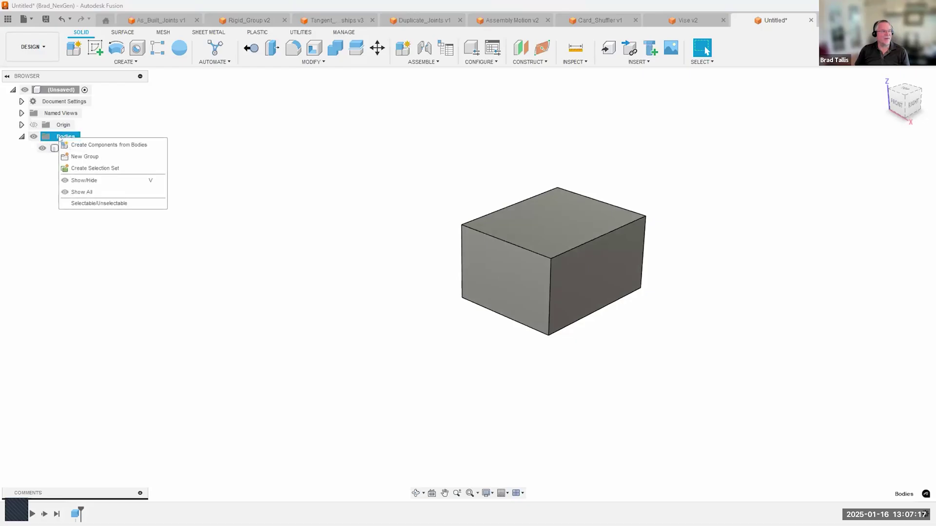
left_click(105, 145)
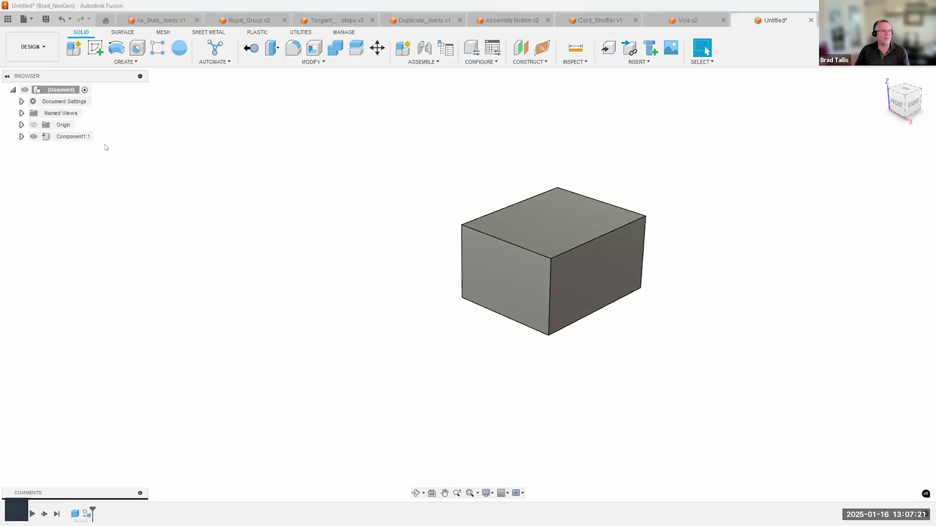
left_click(21, 137)
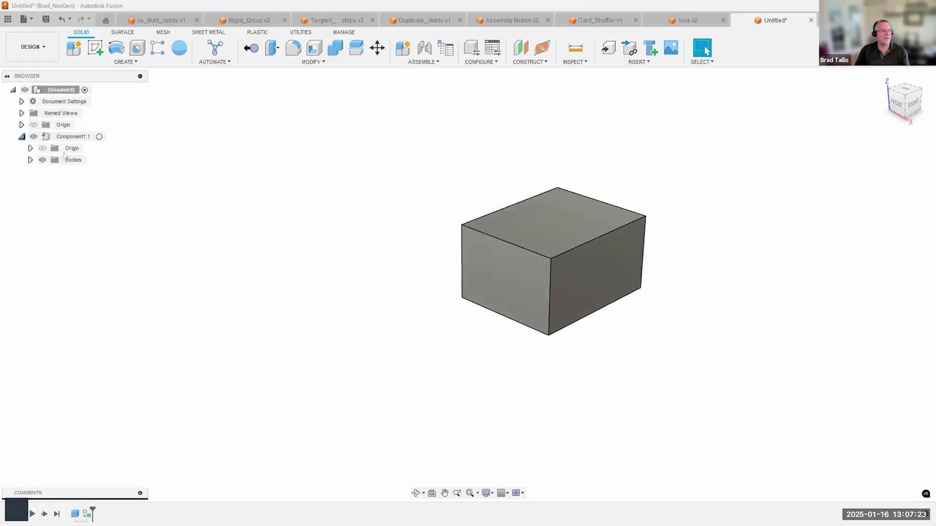
left_click(73, 137)
left_click(457, 218)
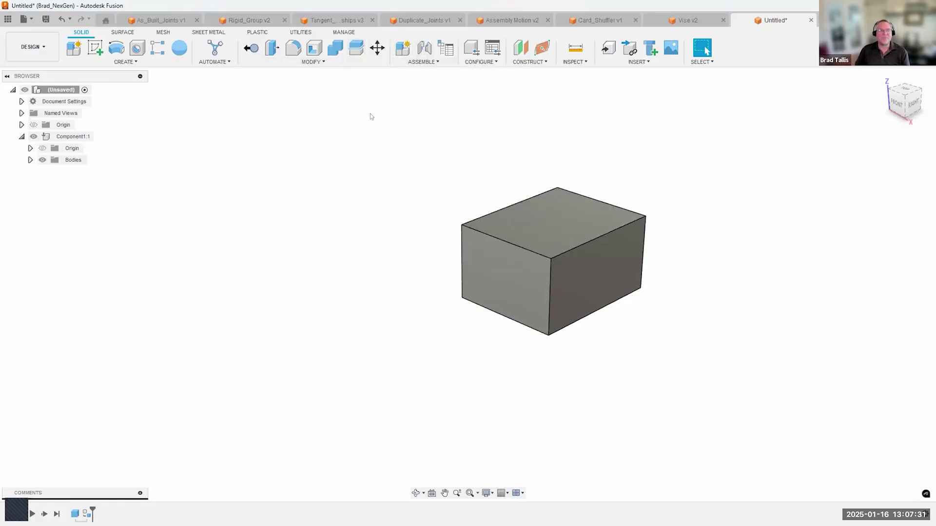
Close the untitled design without saving it and switch to the Bench_Vise_Assembly design.
left_click(811, 21)
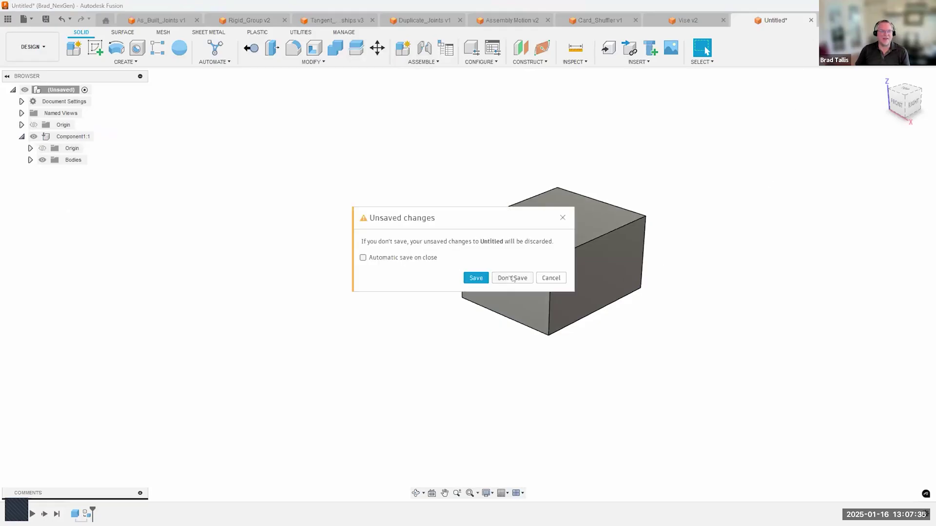
left_click(513, 278)
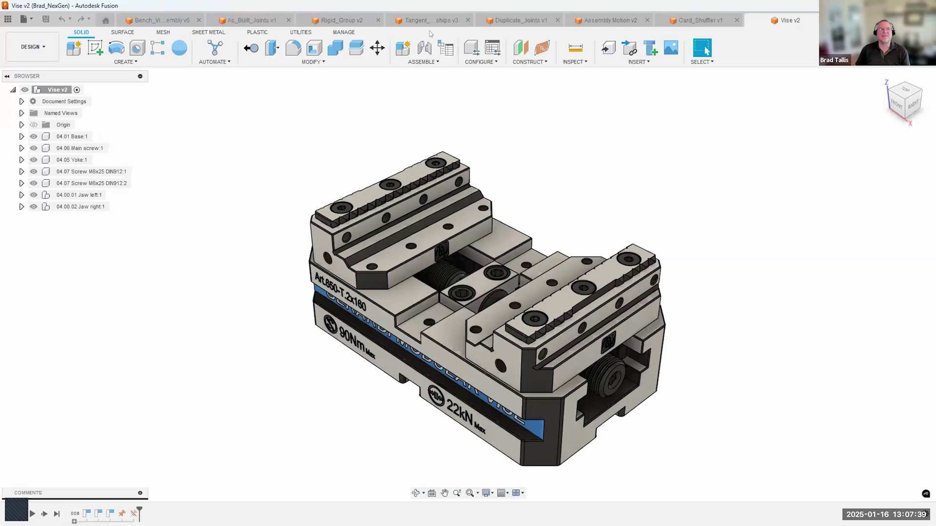
left_click(139, 21)
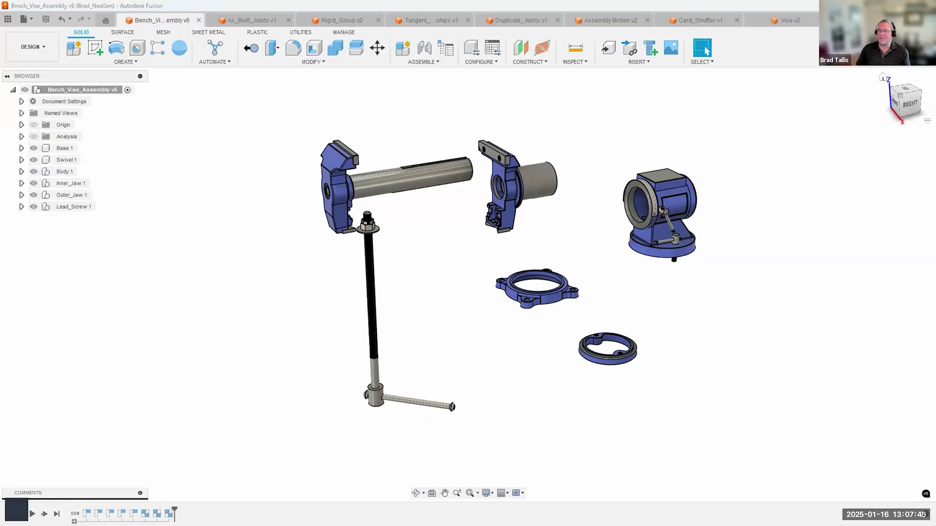
left_click(426, 62)
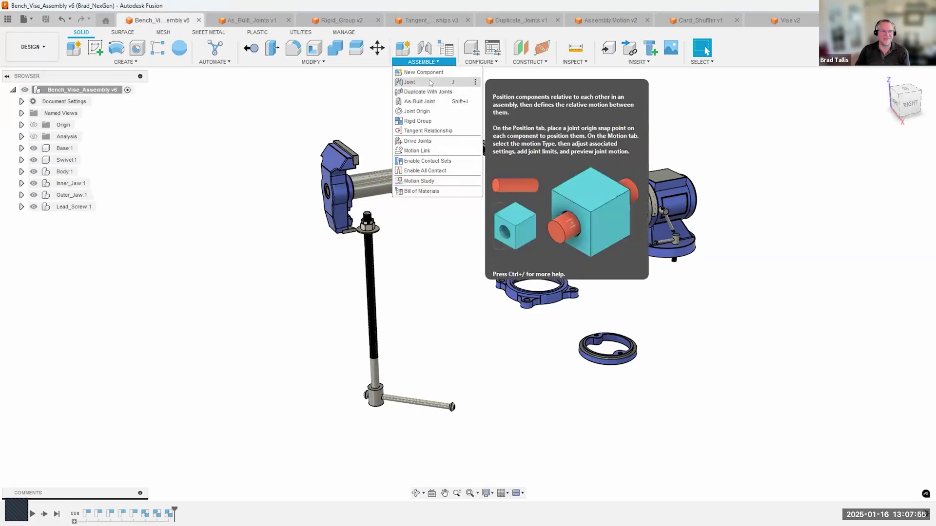
left_click(347, 92)
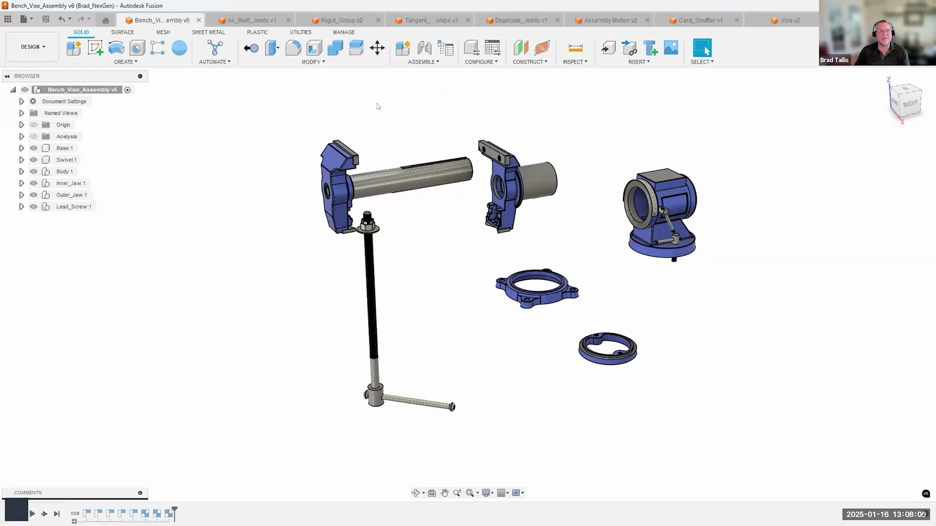
left_click(419, 62)
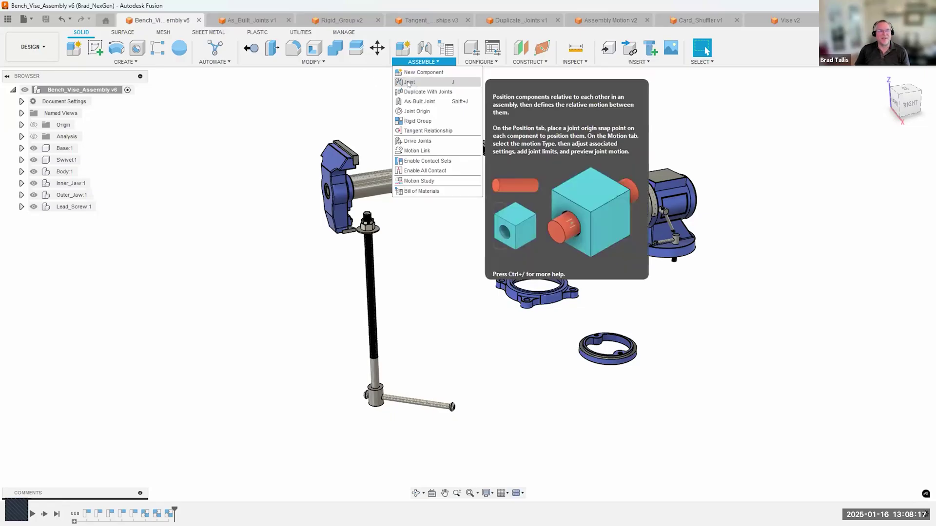
left_click(411, 84)
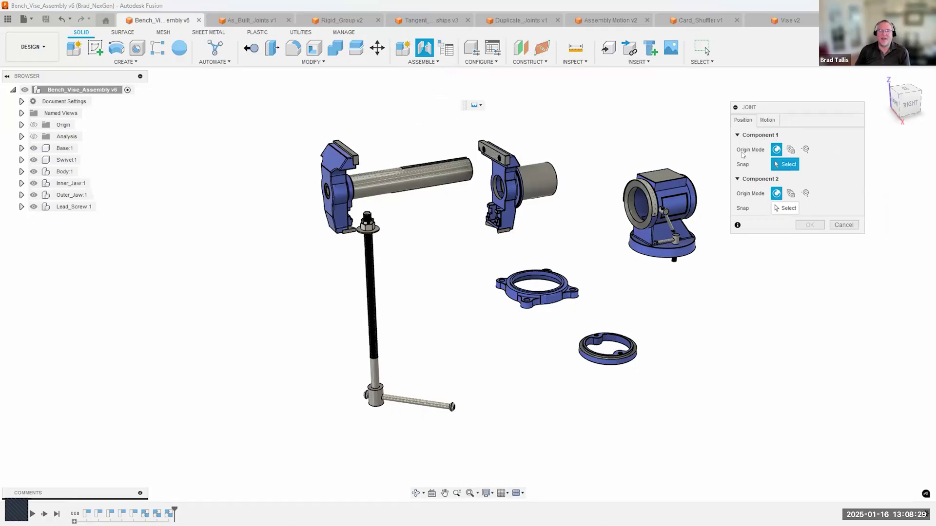
middle_click_drag(657, 136, 583, 171, "shift")
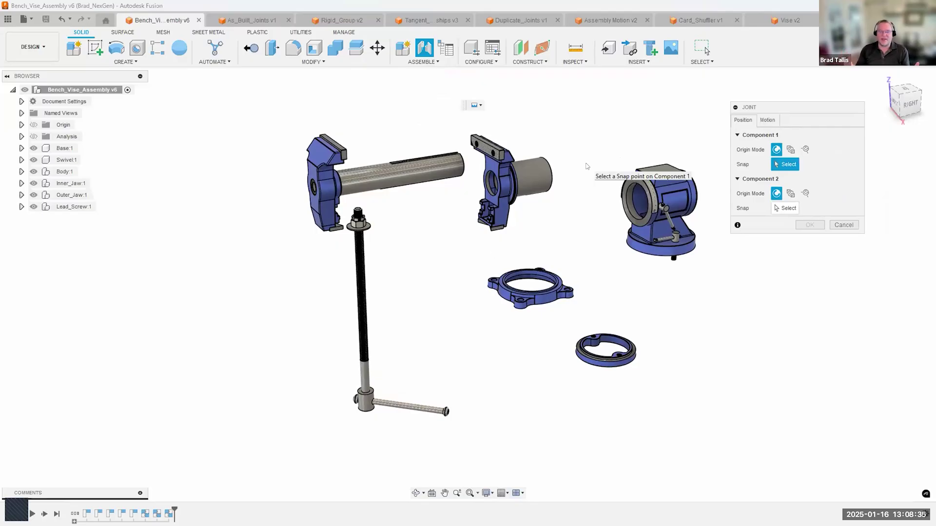
left_click(534, 297)
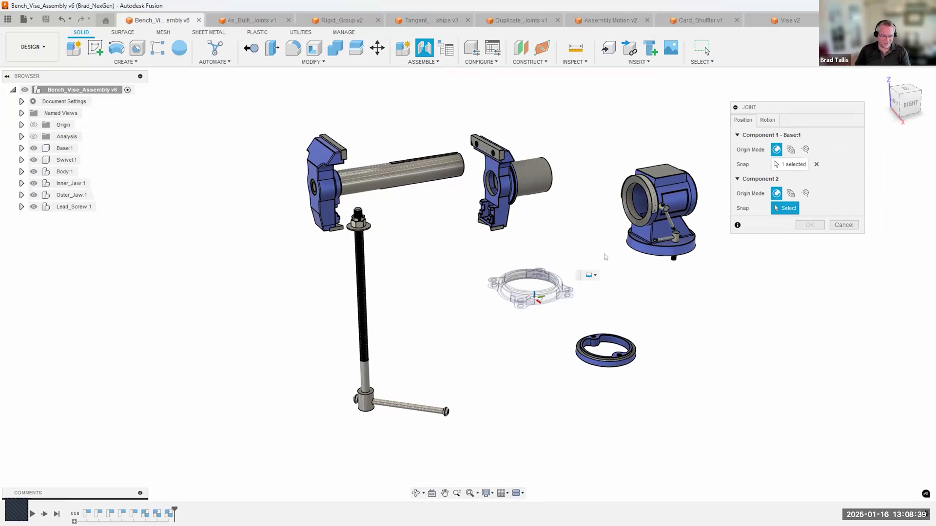
key("Escape")
Move the Base component freely a short distance and revert the assembly to its captured position.
mouse_move(539, 293)
left_mouse_down()
mouse_move(517, 298)
mouse_move(554, 288)
mouse_move(544, 291)
left_mouse_up()
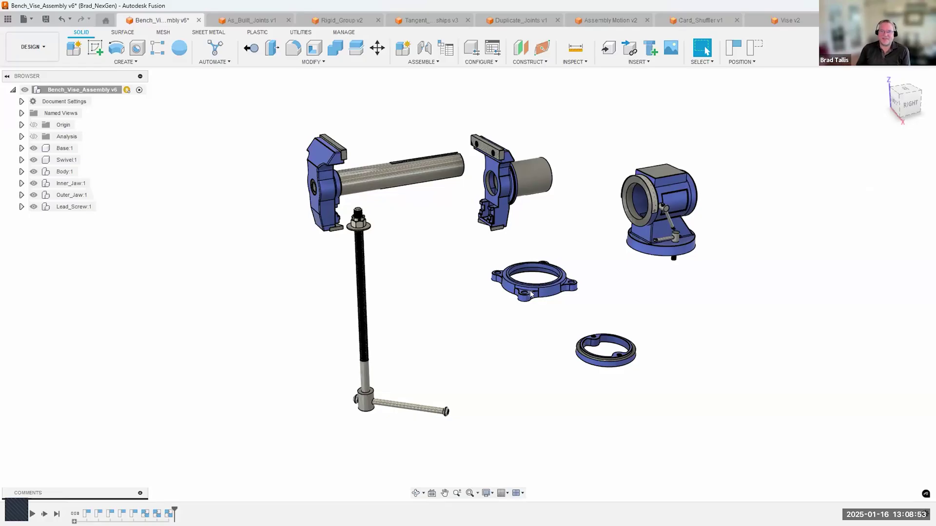
left_click(757, 52)
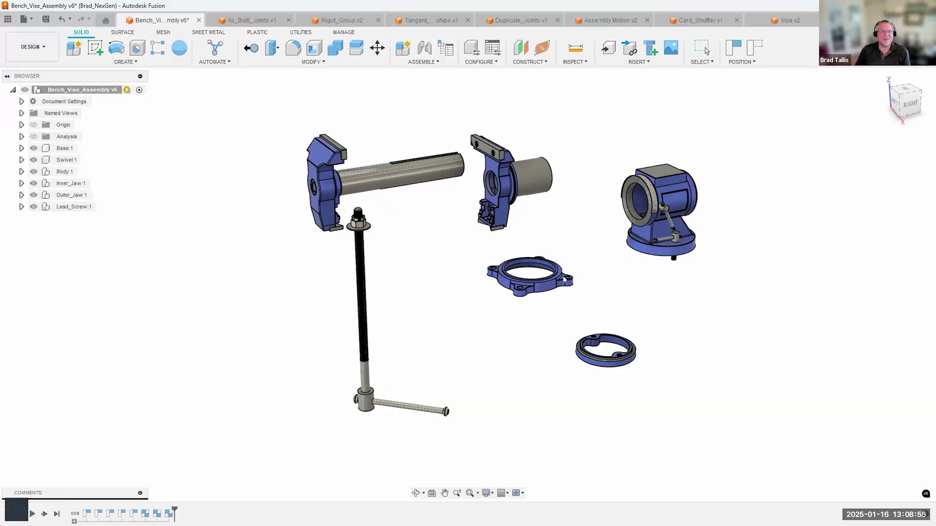
left_click(755, 50)
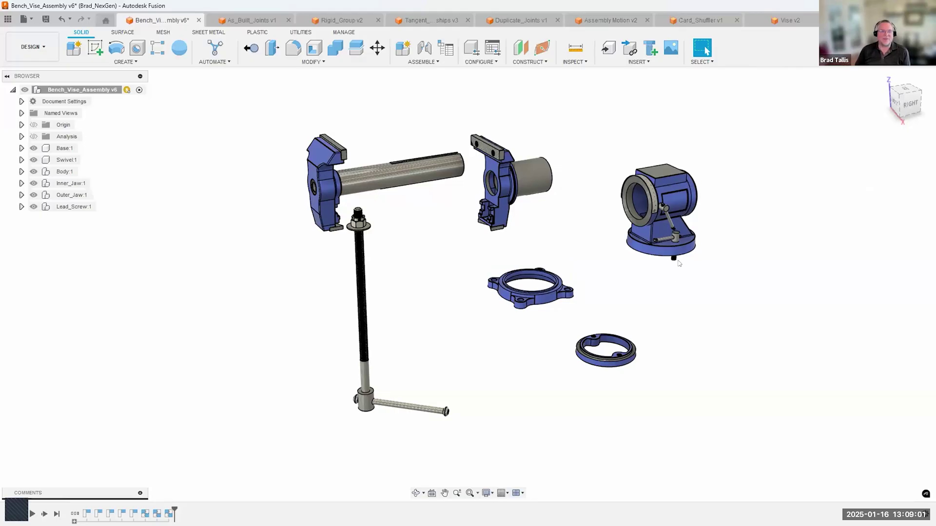
Examine the motion types and the component snap settings offered for a new joint, leaving without creating one.
scroll(571, 304, "up", 2)
scroll(571, 304, "up", 3)
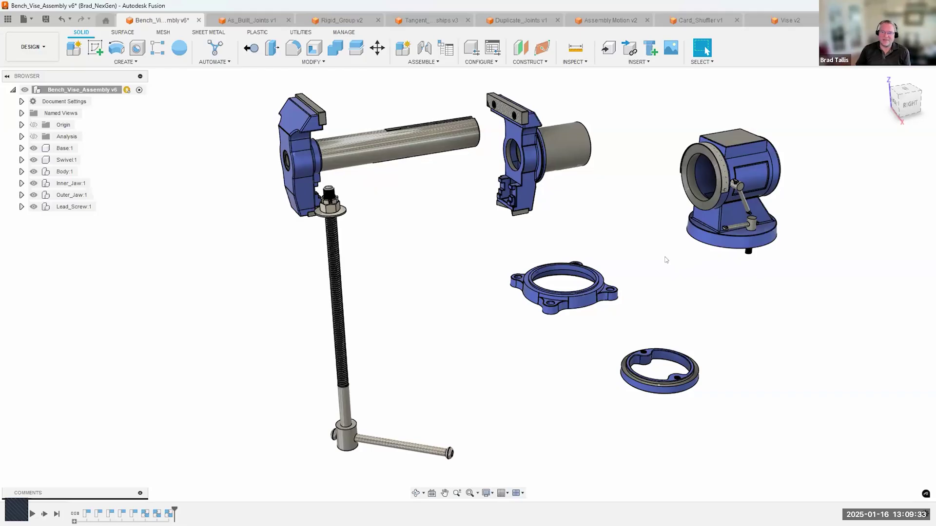
left_click(424, 47)
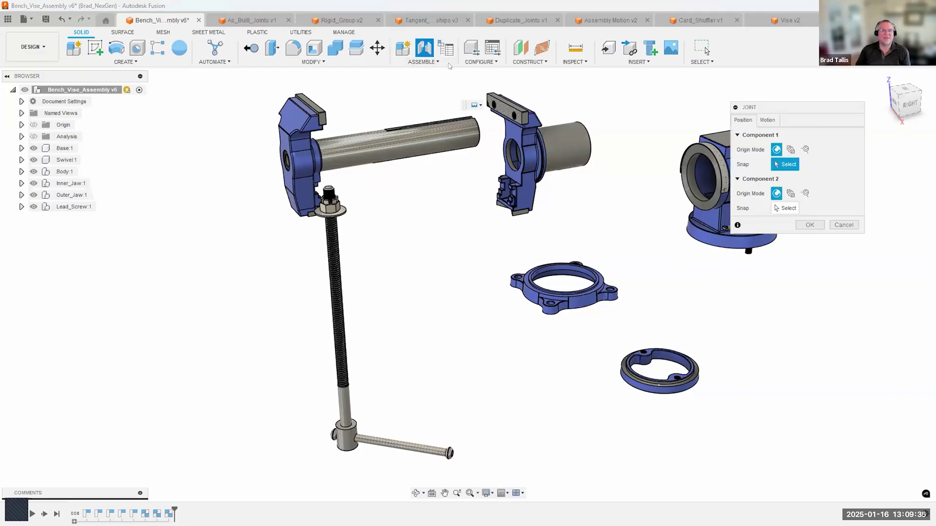
left_click(768, 120)
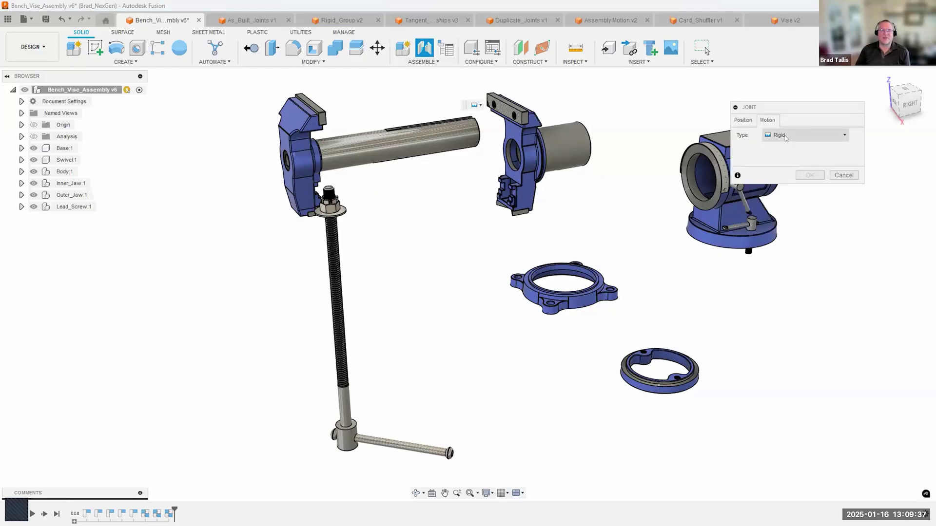
left_click(786, 138)
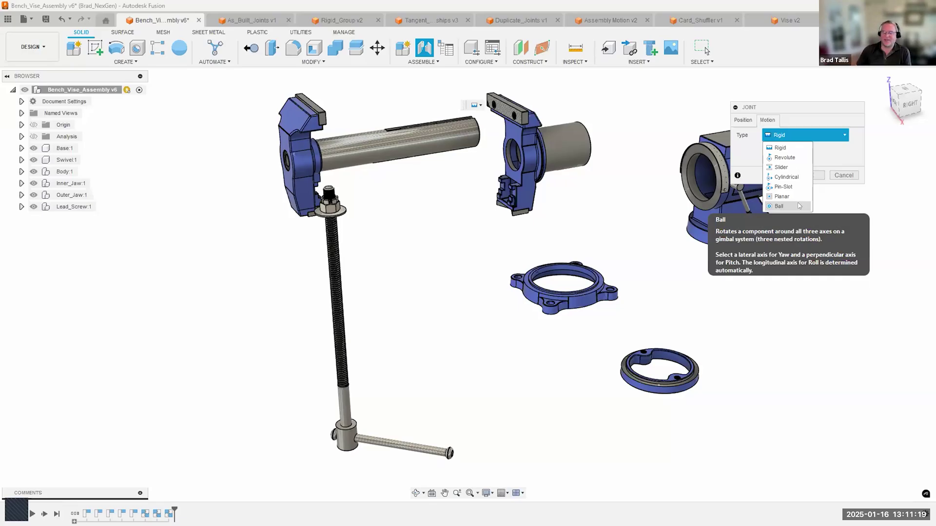
left_click(830, 153)
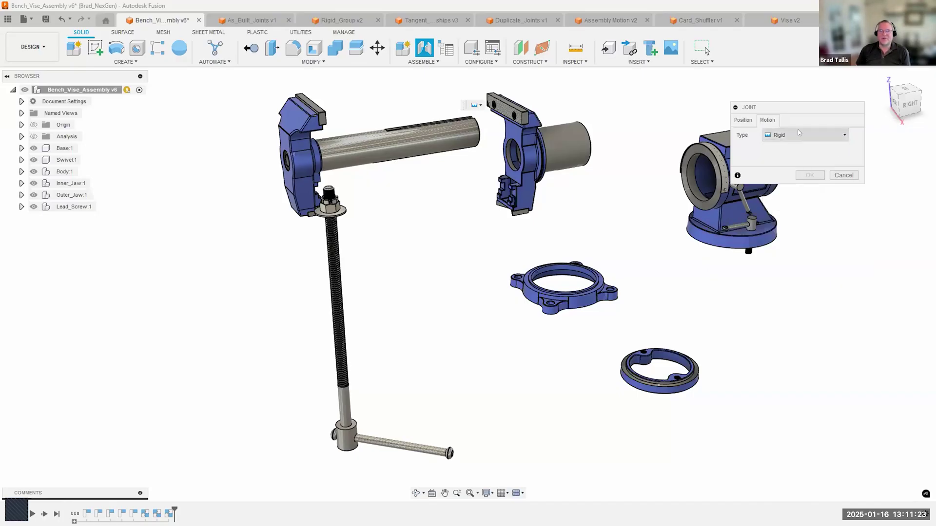
left_click(743, 120)
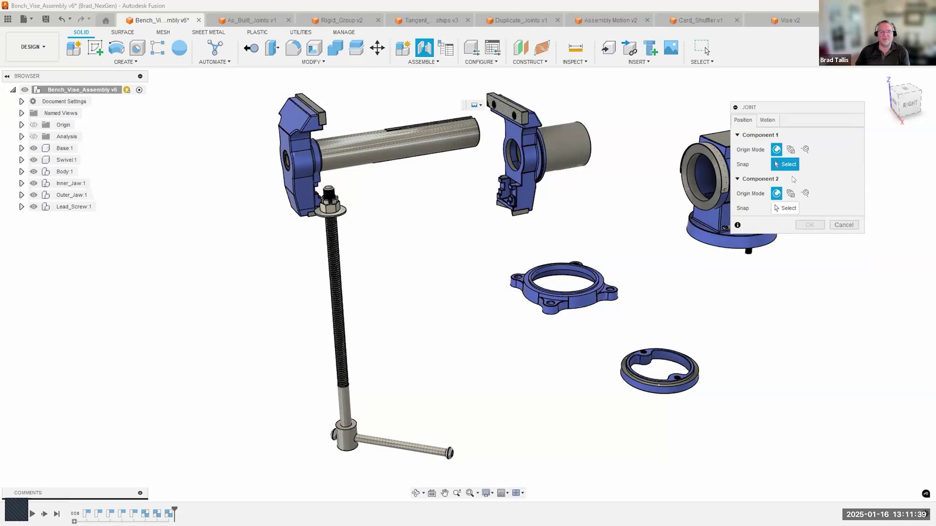
left_click(844, 225)
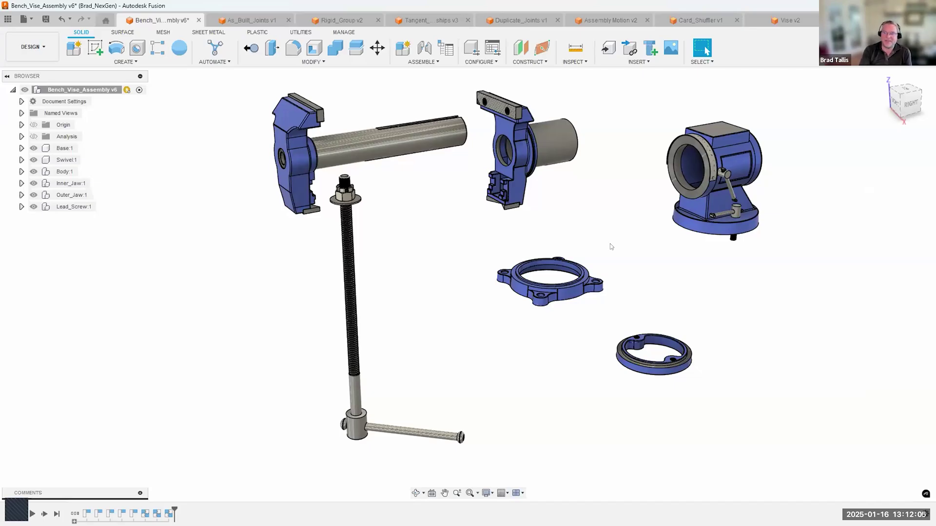
Move the Base, Swivel and Body components freely to test their motion, and revert them to their captured positions.
scroll(509, 234, "down", 1)
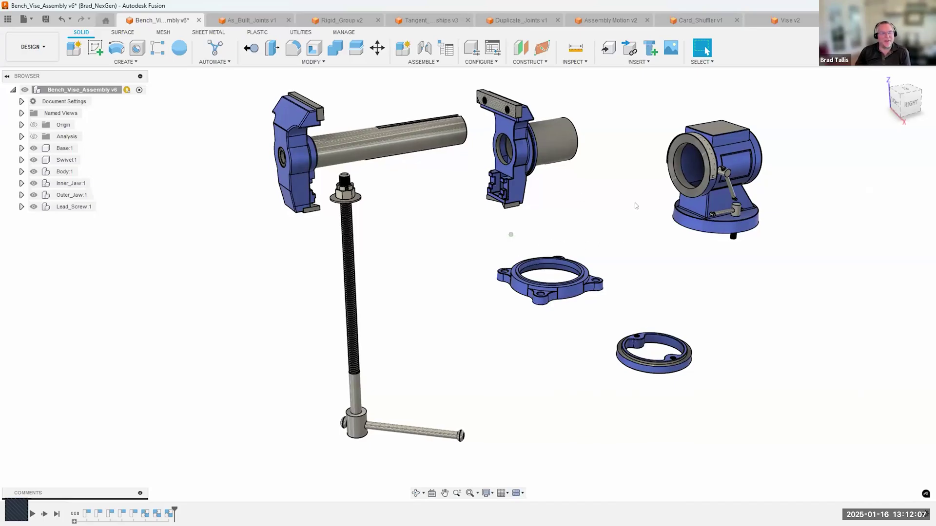
scroll(516, 236, "up", 2)
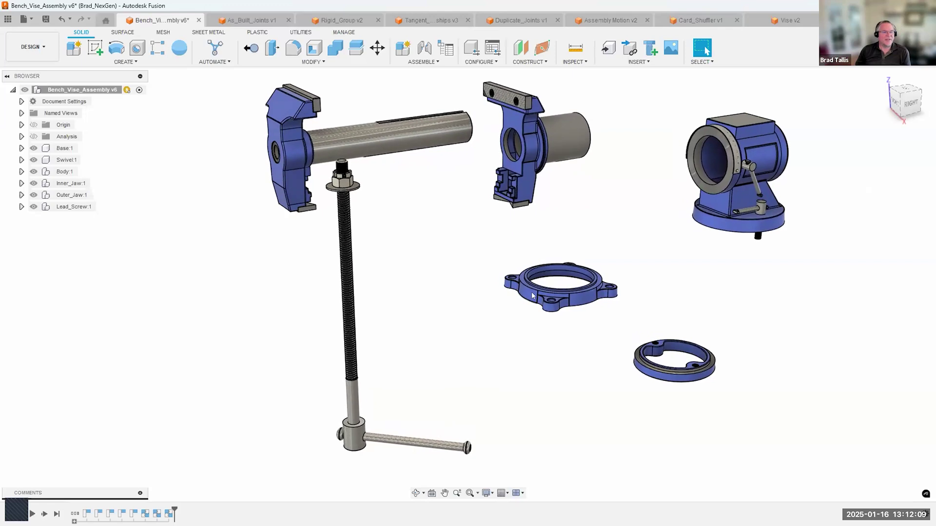
left_click_drag(577, 289, 584, 283)
mouse_move(646, 372)
left_mouse_down()
mouse_move(598, 371)
mouse_move(631, 374)
left_mouse_up()
left_click_drag(724, 219, 697, 219)
left_click(754, 48)
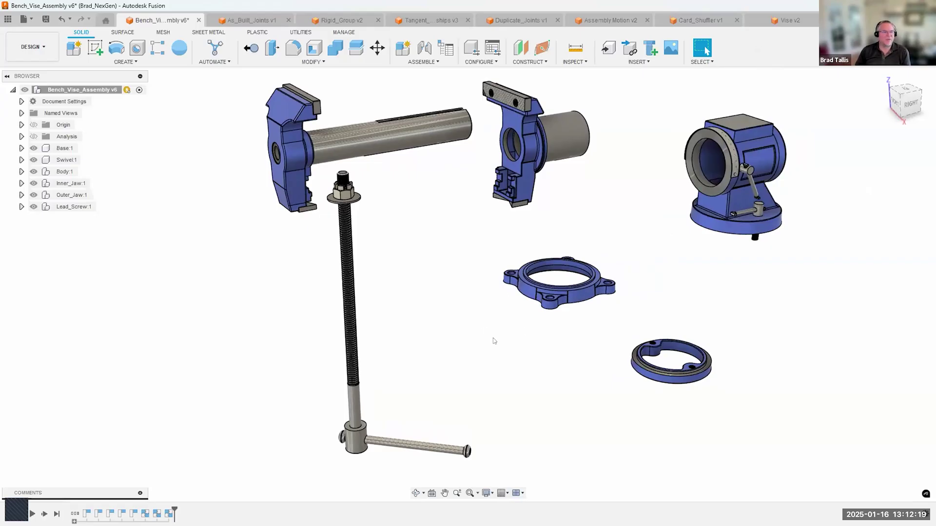
Pin the Base component in place so the rest of the vise can be assembled onto it.
left_click(524, 295)
scroll(533, 284, "up", 5)
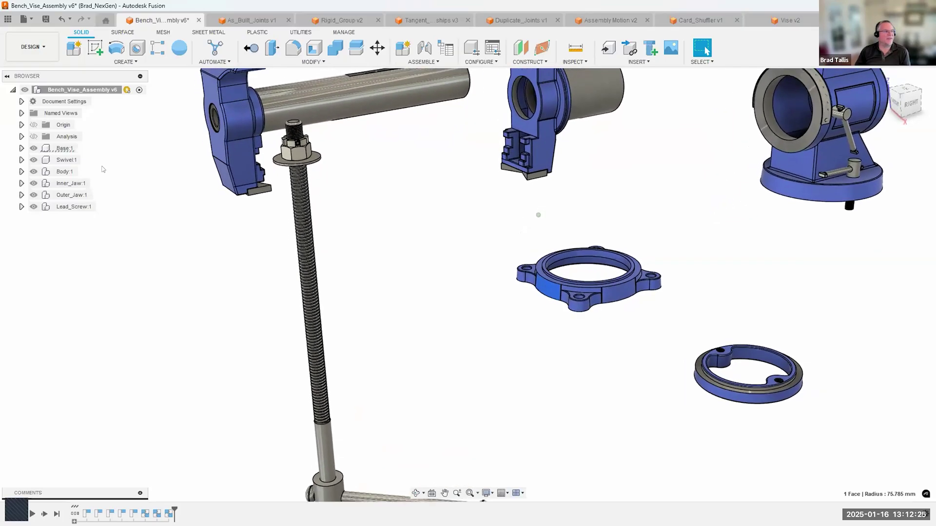
right_click(61, 148)
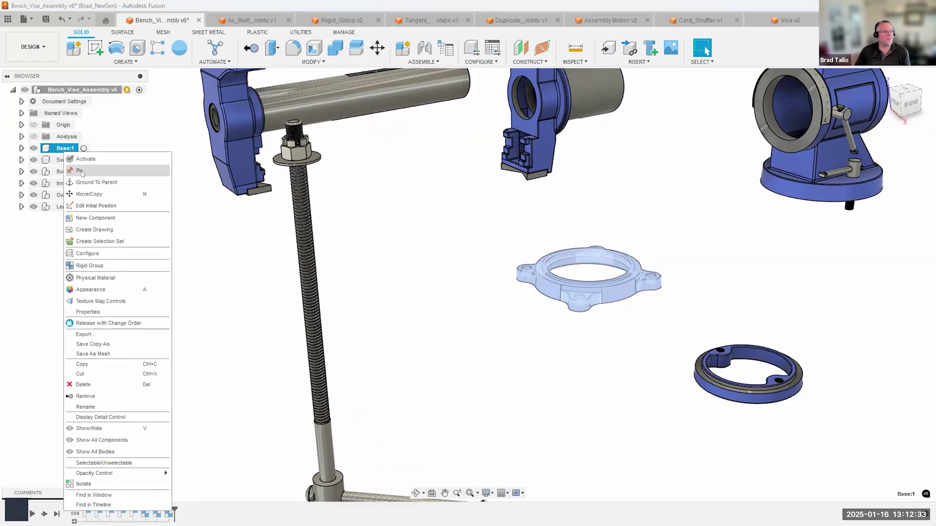
left_click(80, 171)
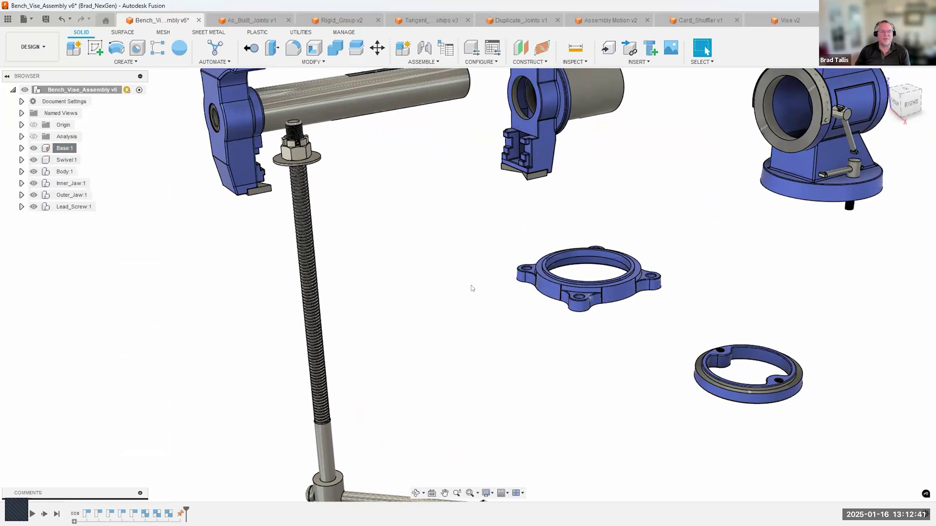
Move the Swivel ring freely with the Base pinned, and revert it to its captured position.
scroll(478, 363, "down", 2)
left_click_drag(674, 364, 628, 355)
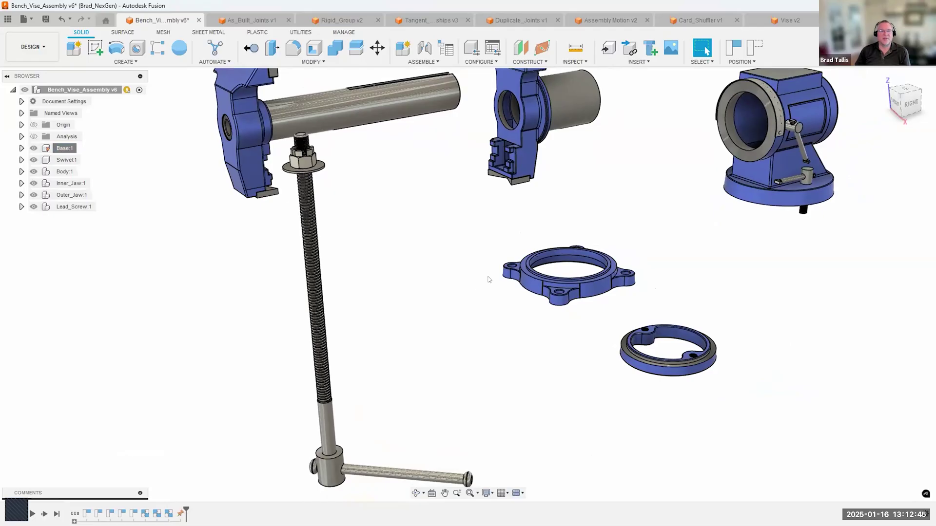
scroll(498, 261, "down", 2)
left_click(750, 49)
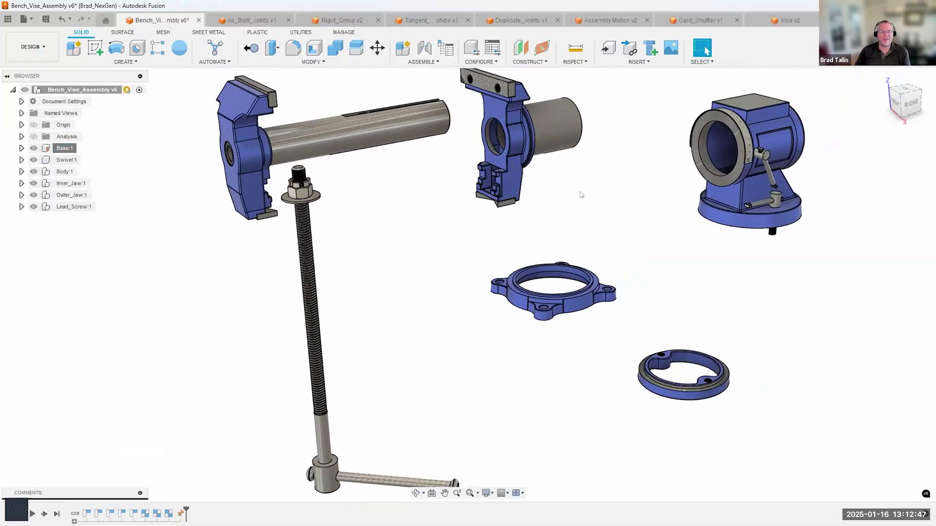
Start a joint and pick the centre snap of the circular edge at the Swivel ring's stepped shoulder as Component 1.
scroll(580, 195, "down", 1)
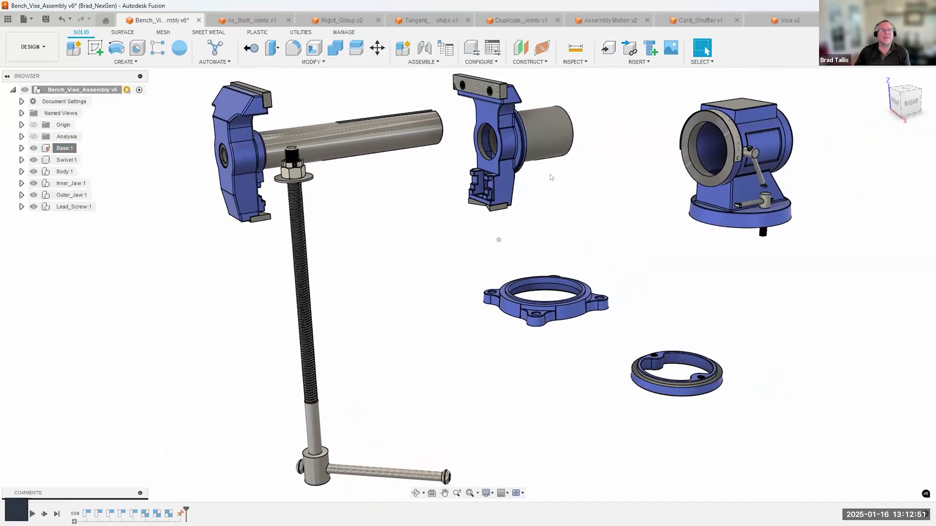
left_click(425, 48)
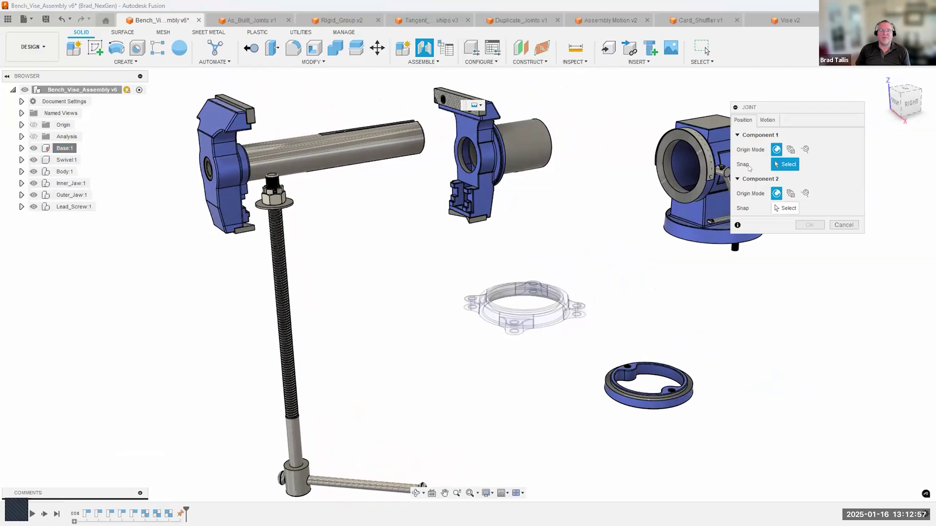
scroll(695, 299, "up", 5)
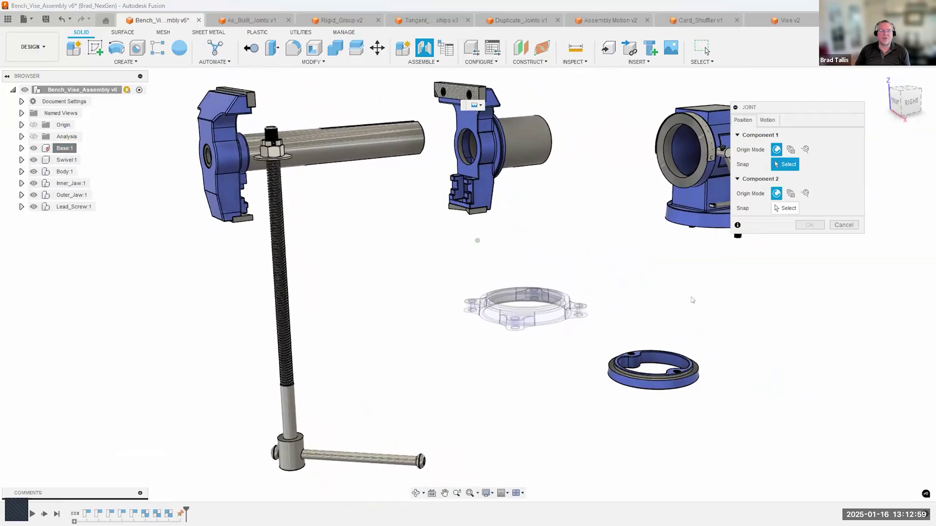
middle_click_drag(655, 252, 344, 282, "shift")
middle_click_drag(516, 398, 544, 312, "shift")
scroll(554, 335, "up", 3)
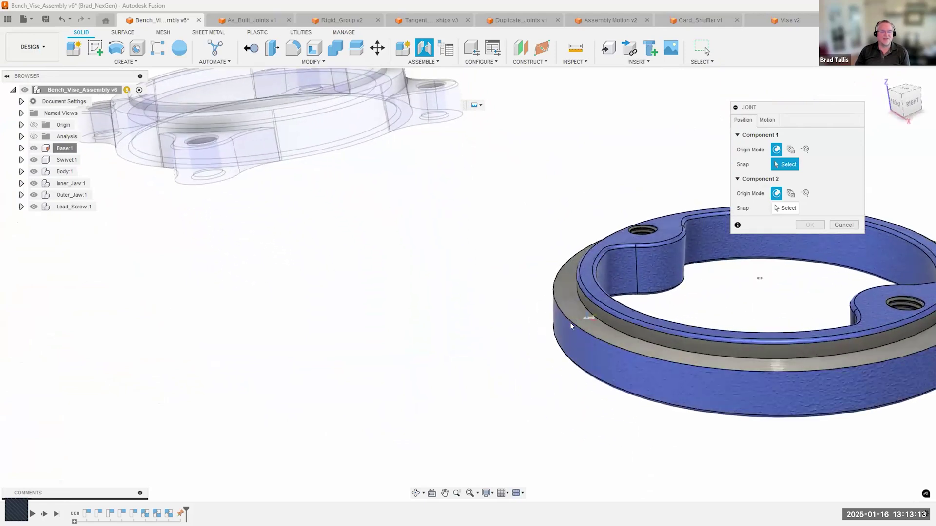
mouse_move(571, 321)
middle_mouse_down()
mouse_move(550, 325)
mouse_move(579, 345)
middle_mouse_up()
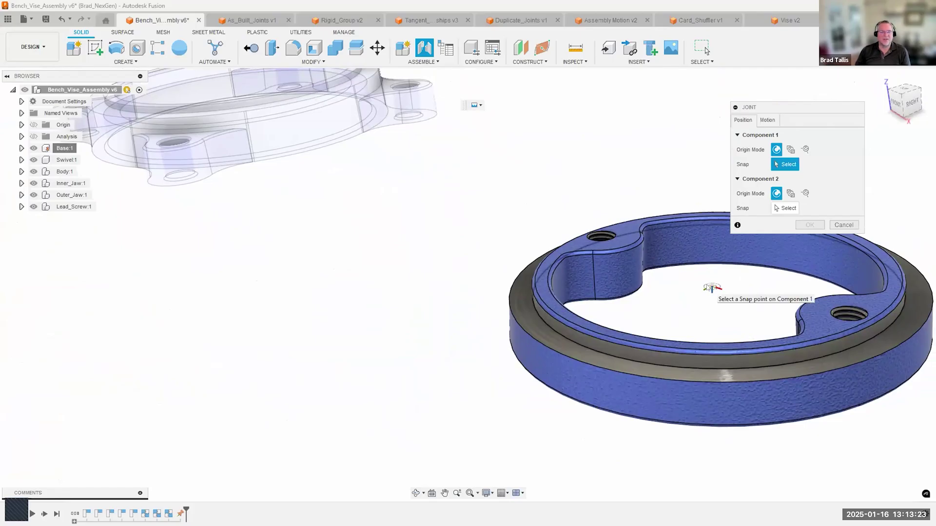
middle_click_drag(583, 245, 572, 310)
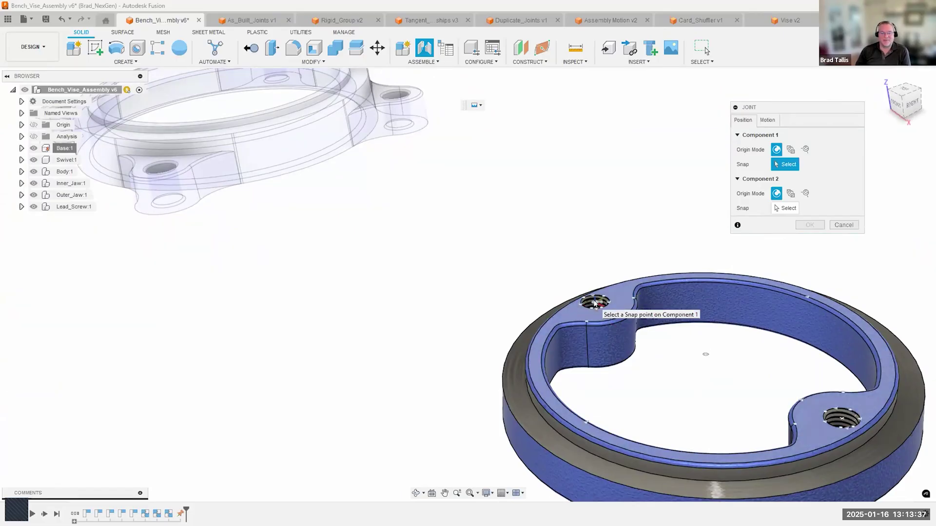
mouse_move(547, 337)
middle_mouse_down("shift")
mouse_move(540, 325)
mouse_move(549, 323)
middle_mouse_up("shift")
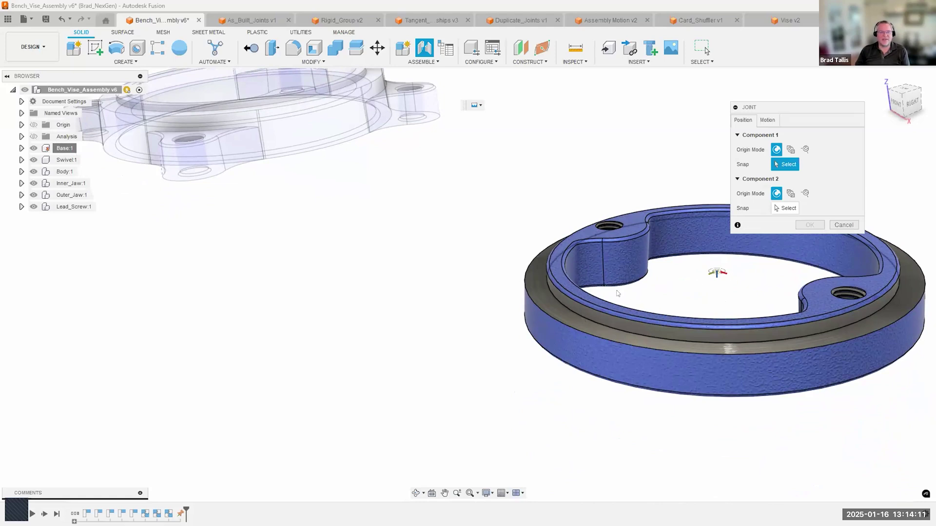
left_click(573, 313)
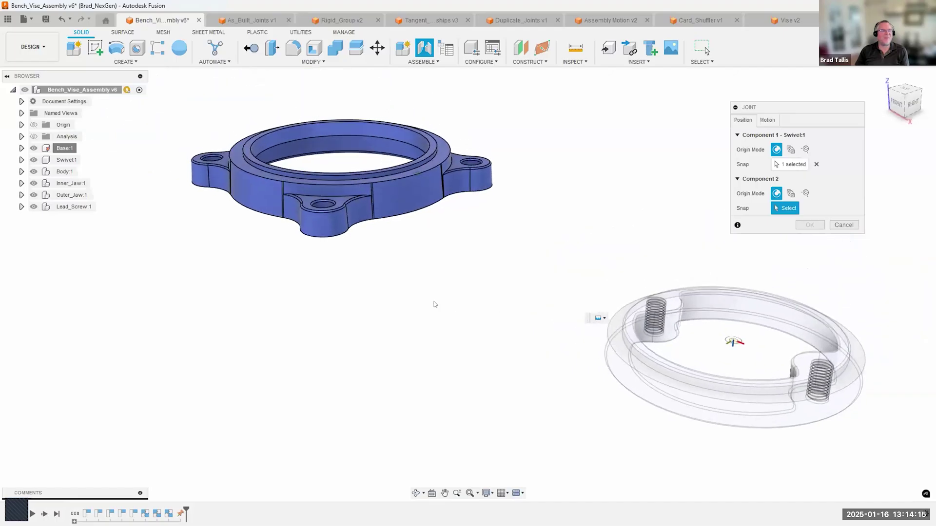
Pick the circular ledge inside the Base, seen from its underside, as the Component 2 snap to seat the Swivel in it.
scroll(436, 305, "up", 1)
middle_click_drag(383, 293, 308, 275, "shift")
scroll(273, 259, "up", 2)
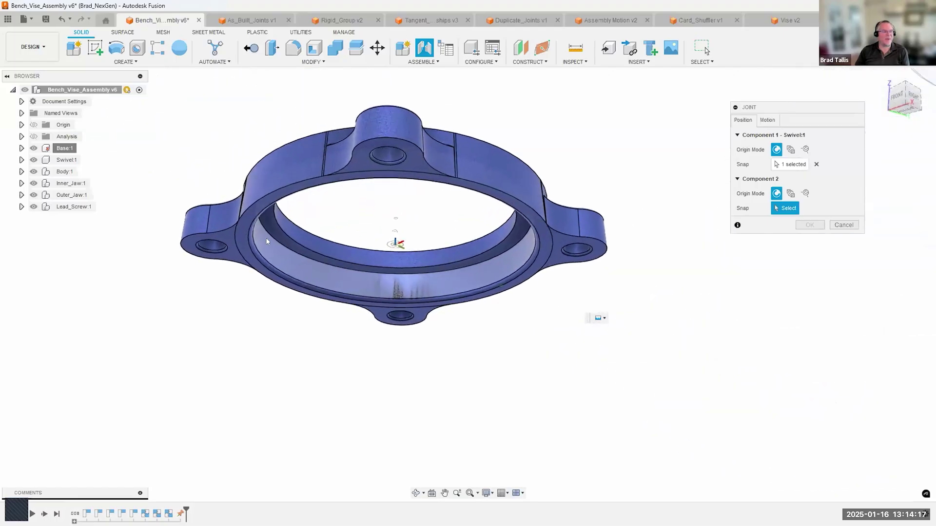
scroll(267, 241, "up", 2)
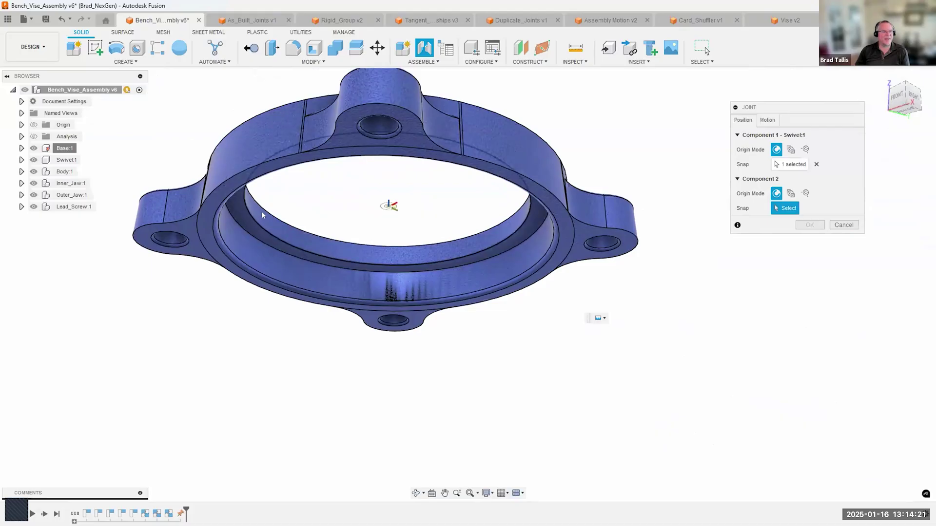
left_click(250, 234)
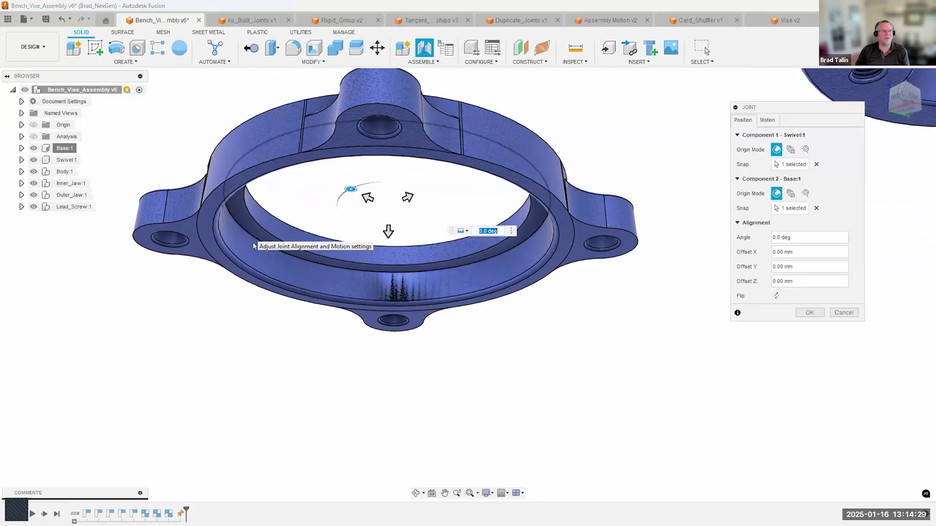
middle_click_drag(260, 253, 299, 171, "shift")
middle_click_drag(389, 253, 416, 276, "shift")
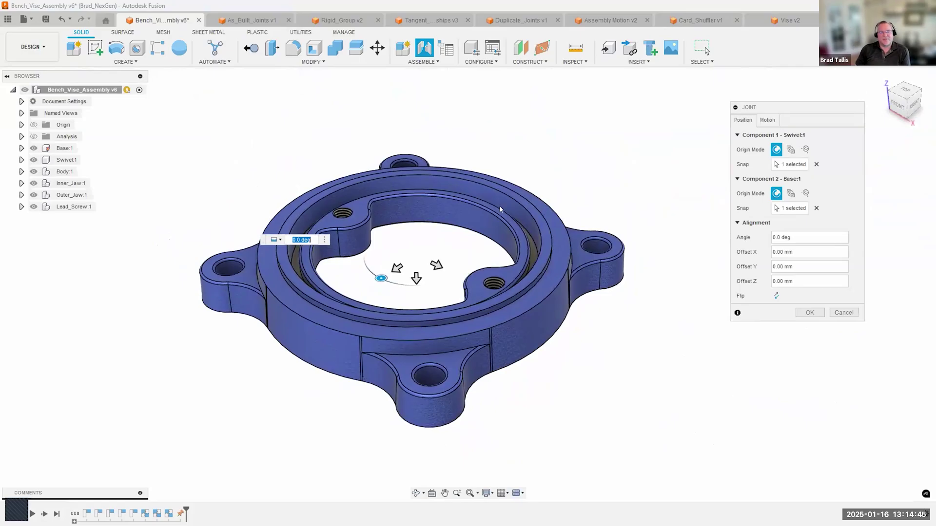
Preview the Rigid motion of the Swivel joint, and change the motion type to Revolute.
left_click(763, 120)
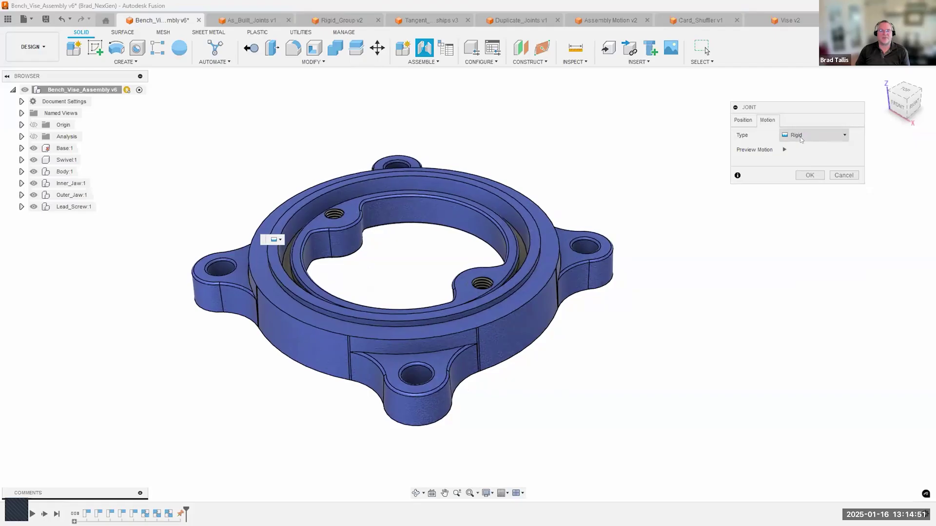
left_click(785, 150)
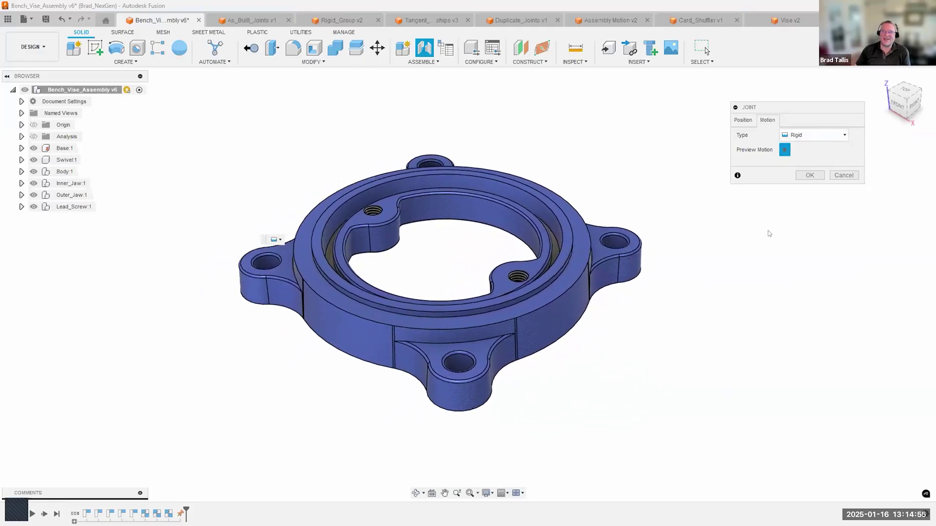
left_click(784, 150)
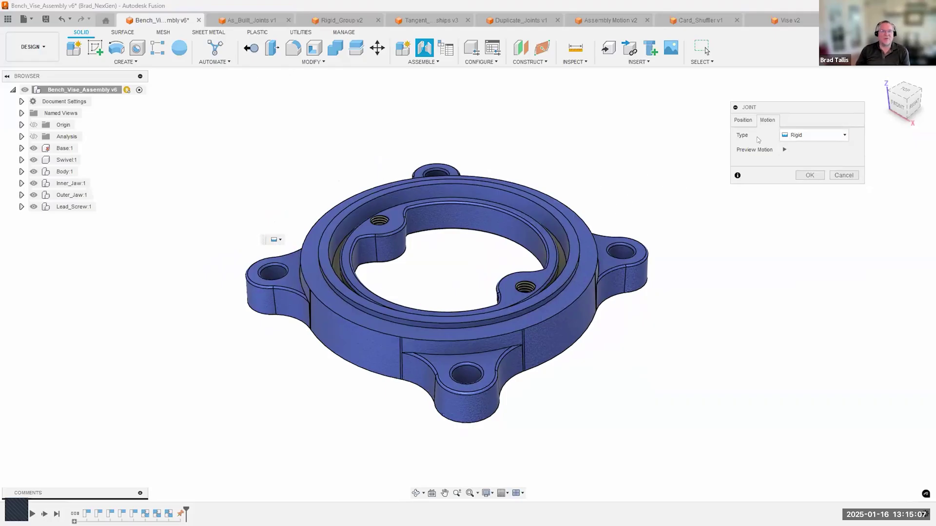
left_click(835, 134)
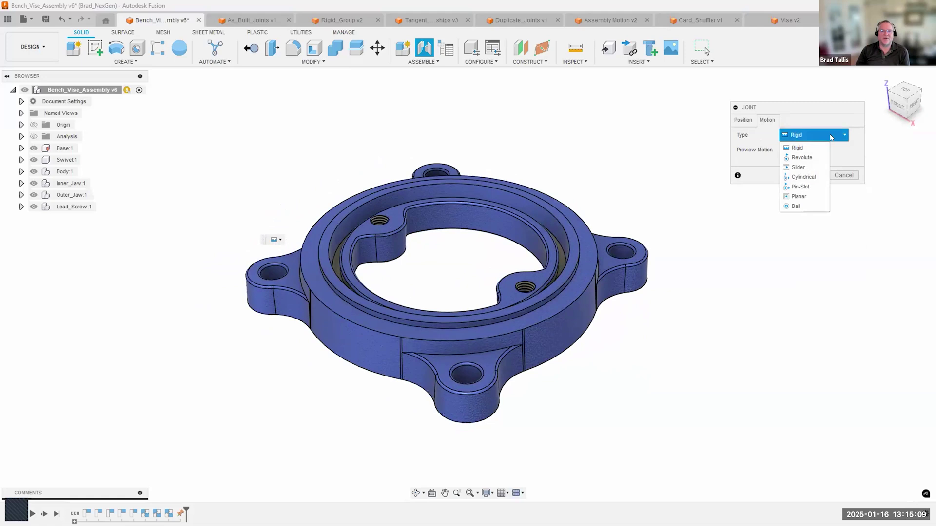
left_click(820, 158)
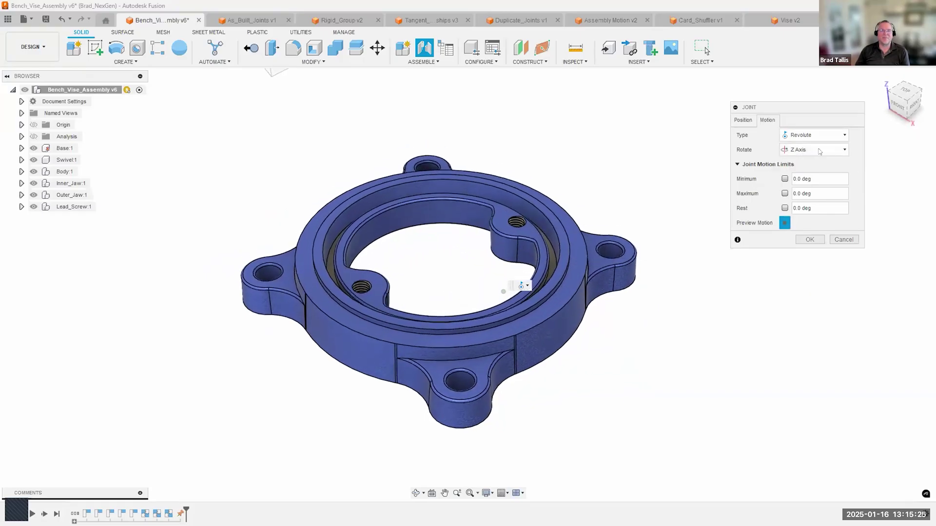
Preview the revolute joint's rotation about the X Axis and the Y Axis.
left_click(821, 151)
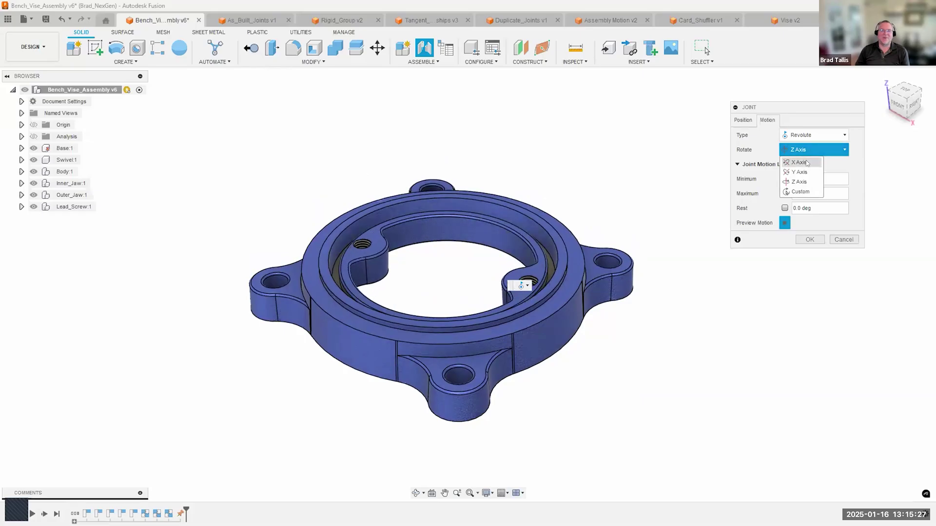
left_click(806, 163)
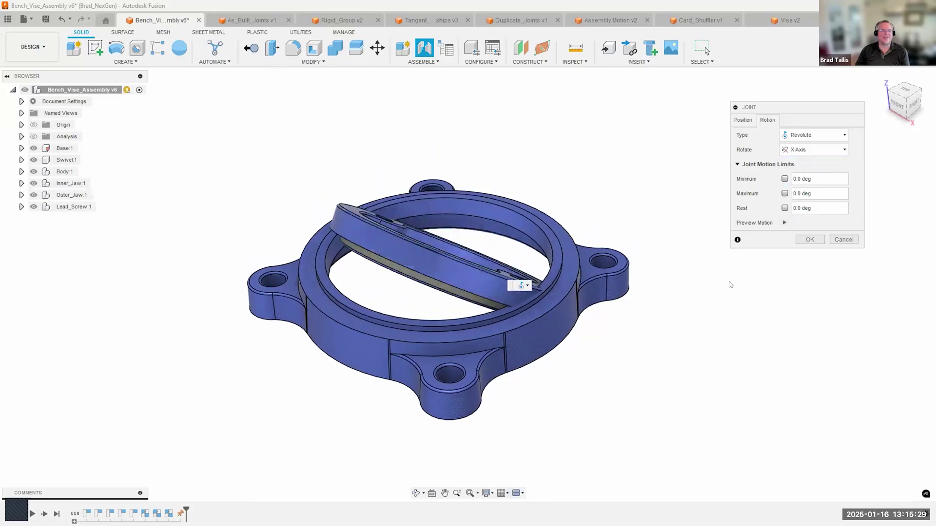
left_click(807, 151)
left_click(802, 172)
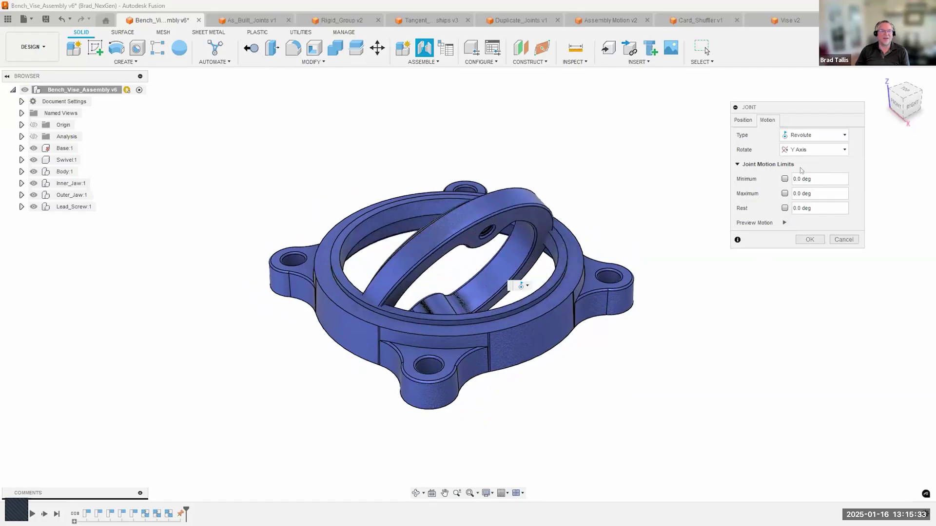
Set the revolute joint to rotate about the Z Axis and create the joint between Swivel and Base.
left_click(809, 150)
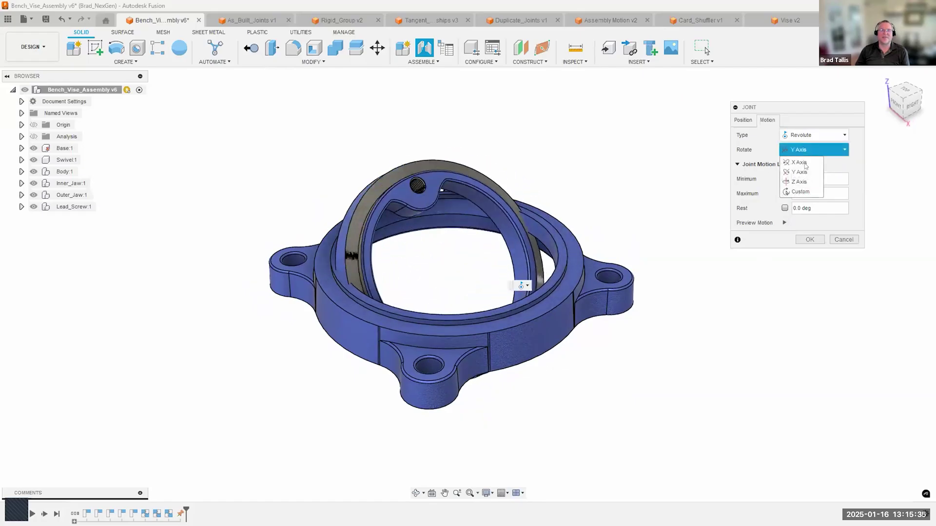
left_click(802, 181)
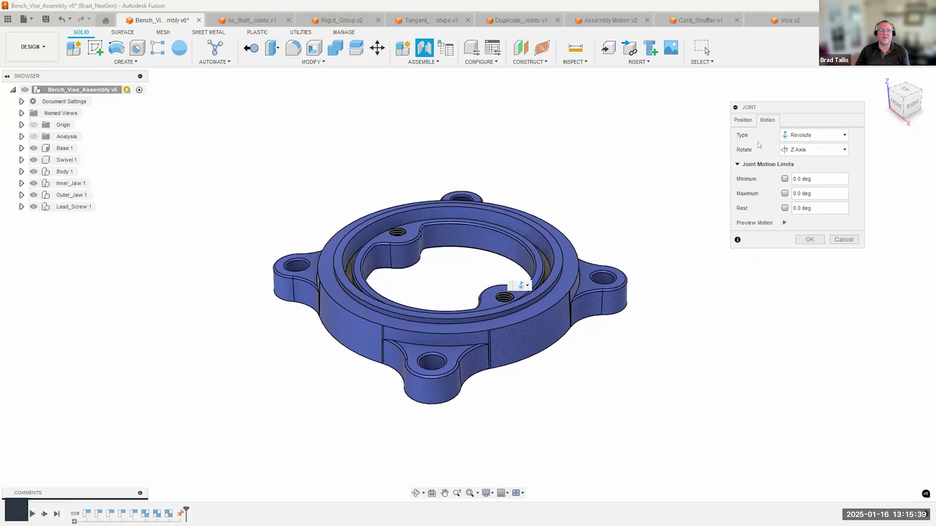
left_click(742, 120)
left_click(810, 312)
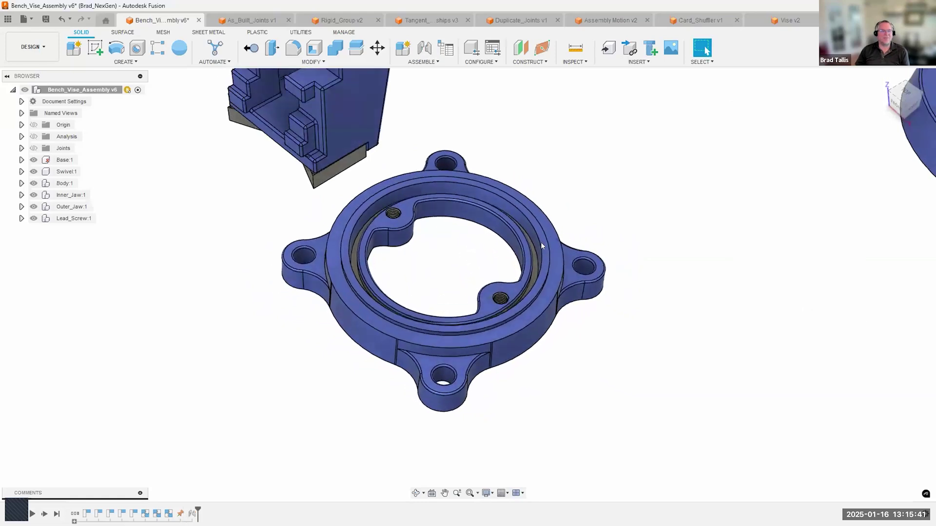
Rotate the Swivel inside the Base to test the revolute joint, and revert it to its captured position.
left_click_drag(450, 226, 364, 235)
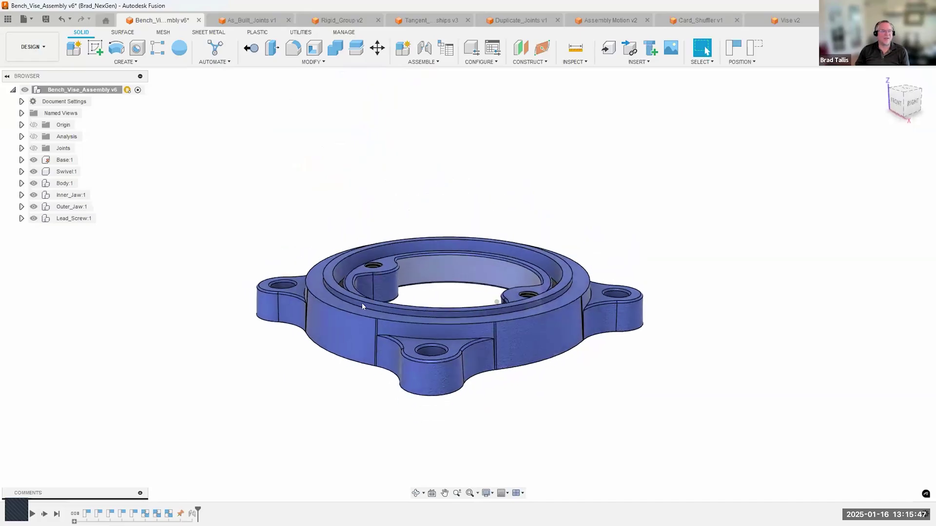
middle_click_drag(328, 278, 397, 223, "shift")
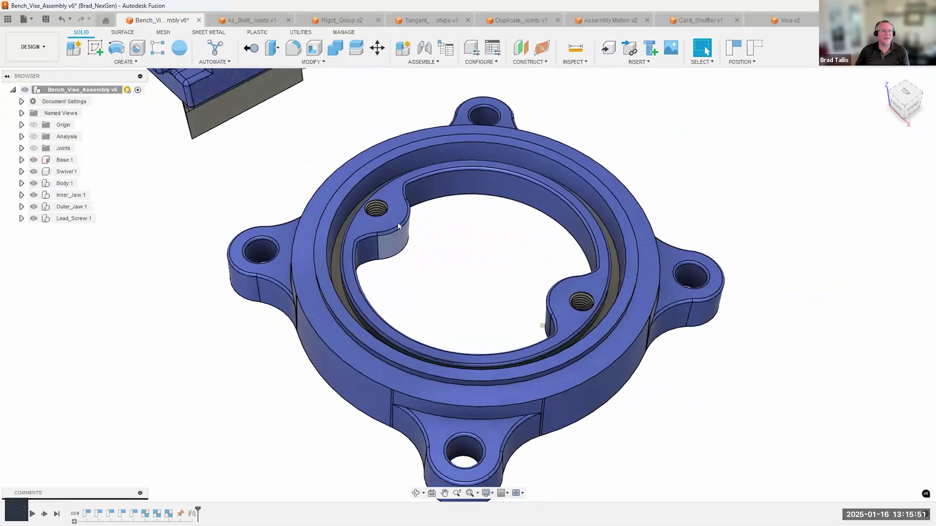
left_click_drag(426, 171, 368, 245)
scroll(461, 274, "down", 5)
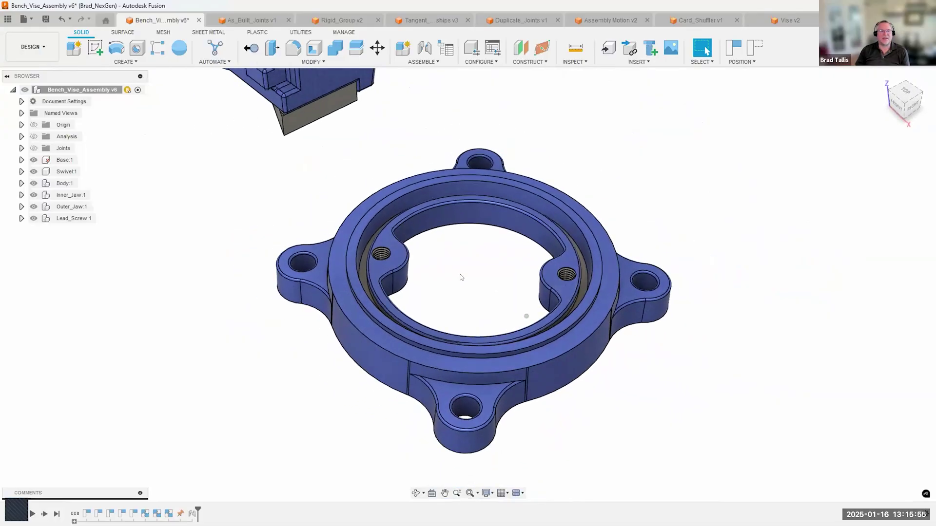
left_click(755, 48)
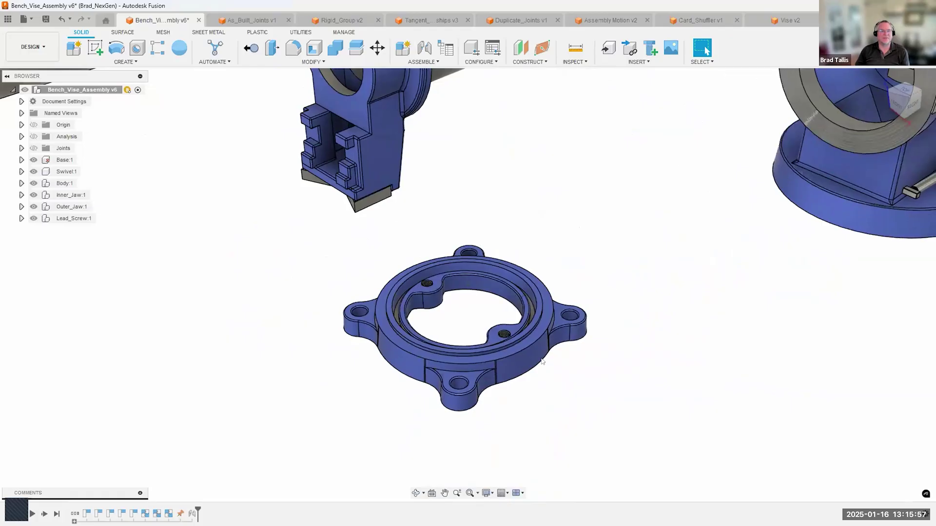
Move the Body casting apart from its clamp screws, scale and rear cap twice, reverting to the captured position each time.
scroll(578, 313, "up", 3)
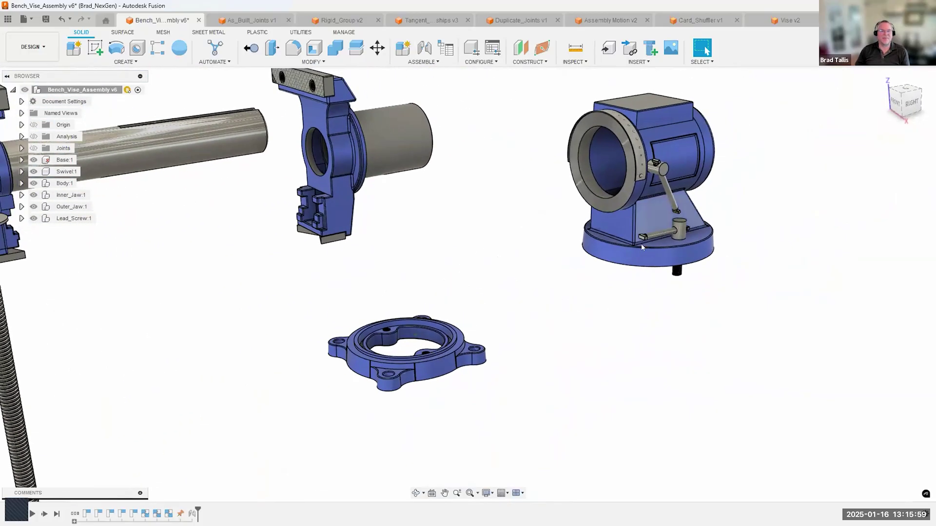
scroll(642, 244, "up", 3)
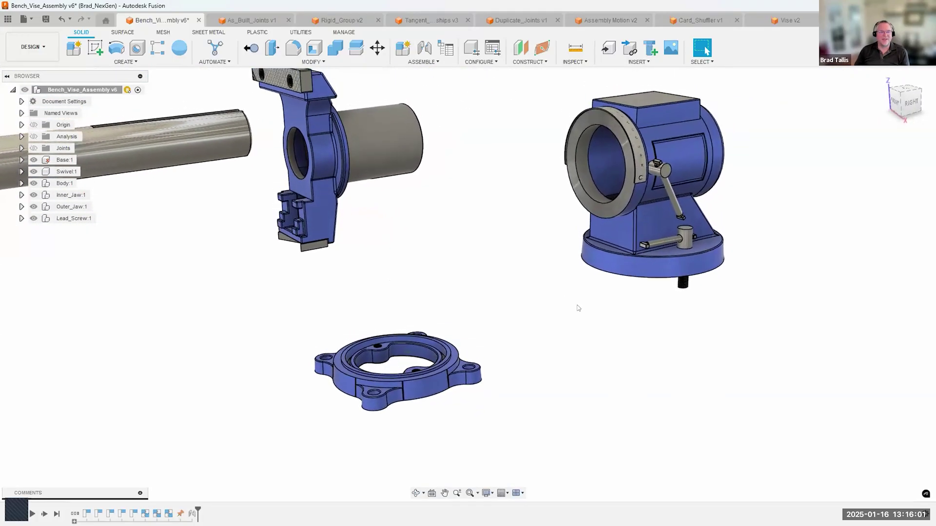
scroll(580, 310, "up", 3)
middle_click_drag(632, 290, 625, 228, "shift")
left_click_drag(625, 228, 595, 221)
middle_click_drag(596, 221, 632, 346, "shift")
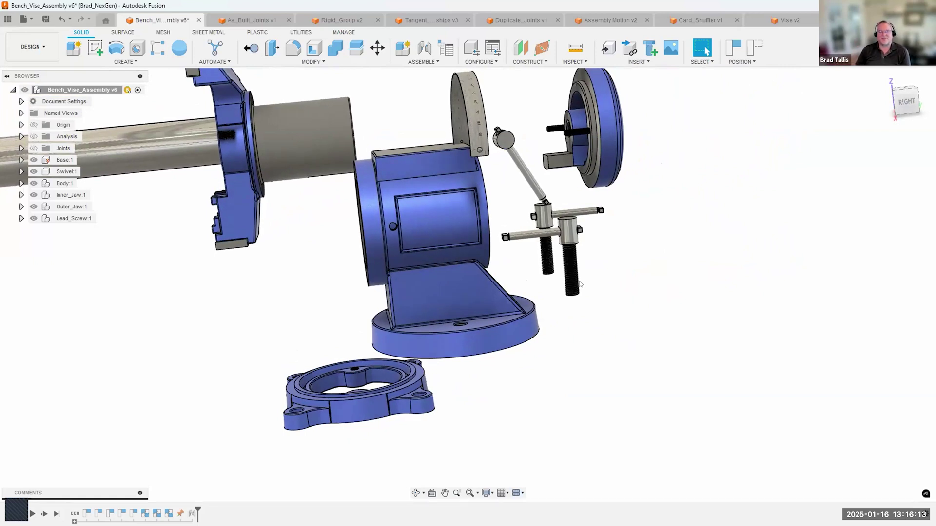
middle_click_drag(511, 116, 563, 234, "shift")
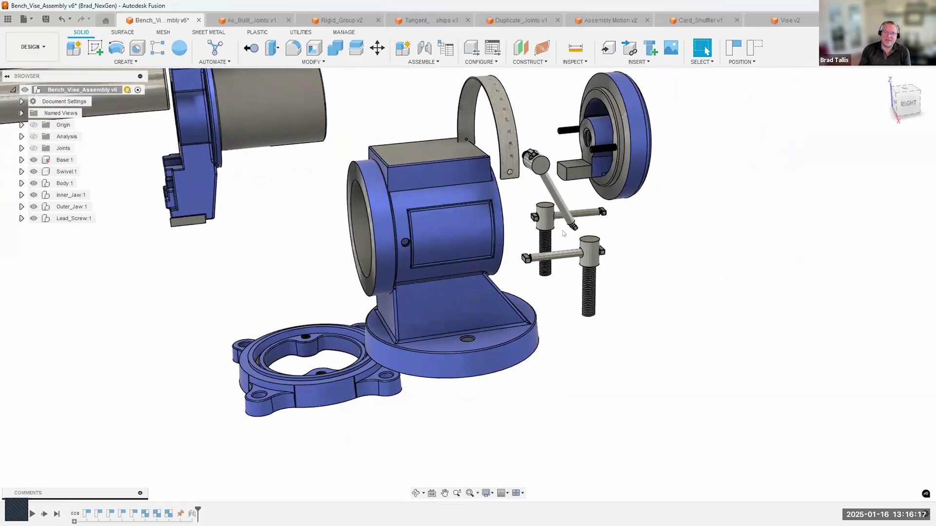
middle_click_drag(437, 189, 451, 214, "shift")
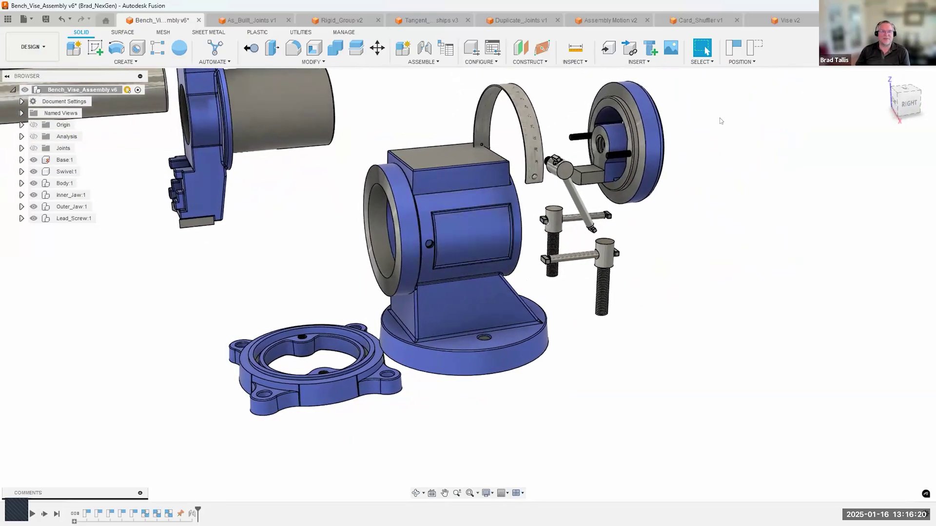
left_click(753, 50)
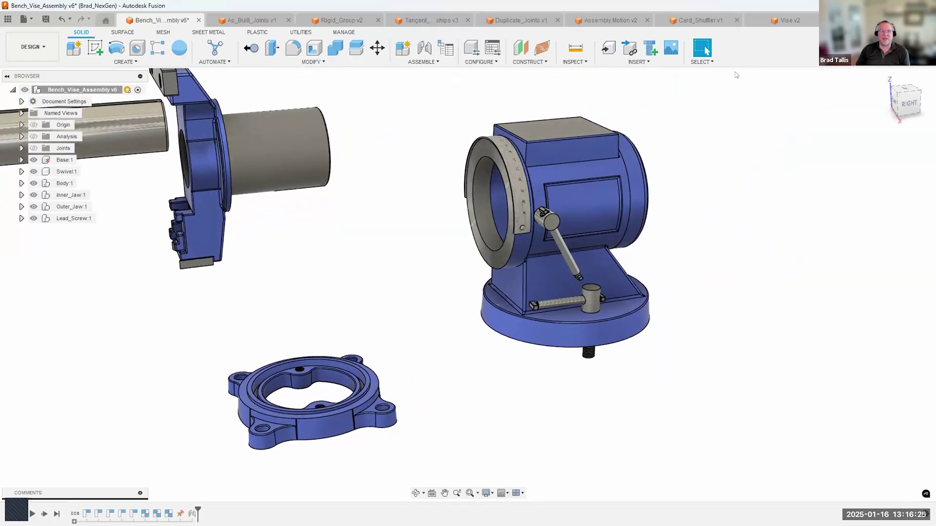
left_click_drag(595, 195, 492, 257)
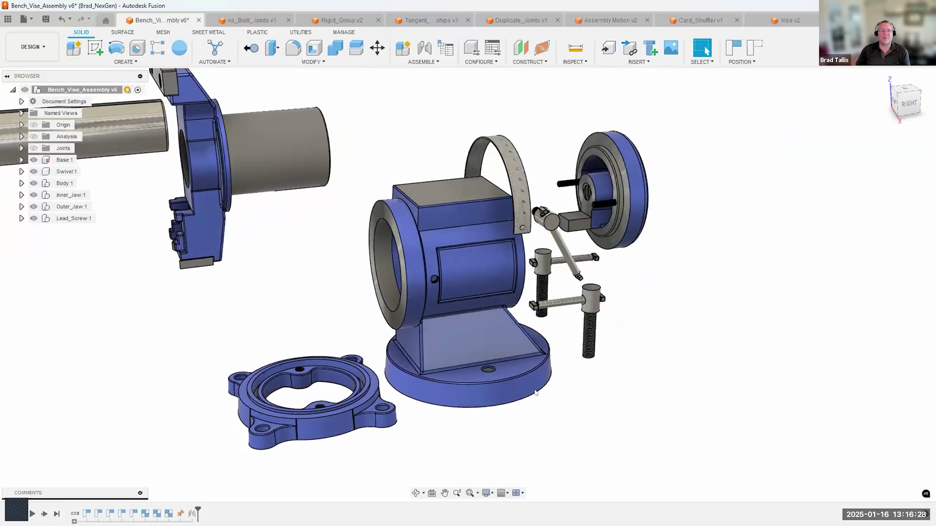
left_click(754, 47)
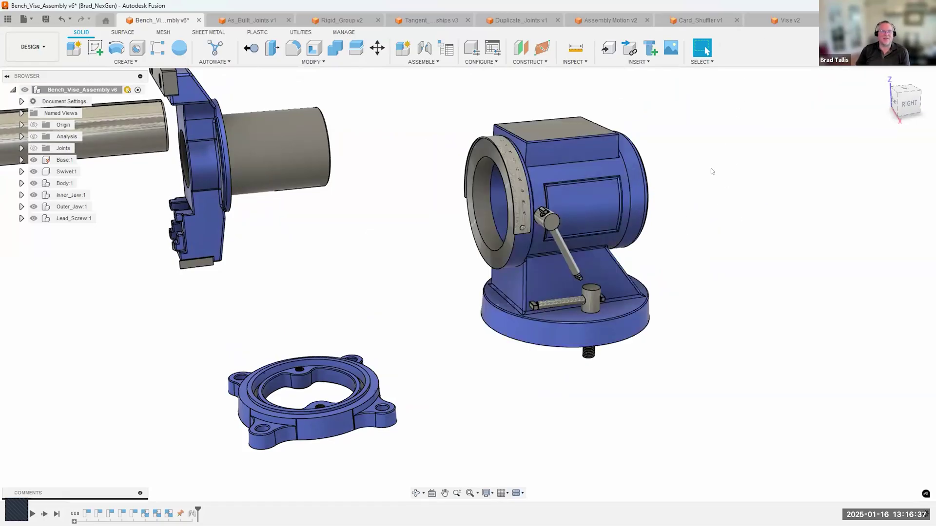
Pull the Body casting and its graduated scale apart from the neighbouring parts, and revert them to the captured position.
scroll(702, 201, "up", 3)
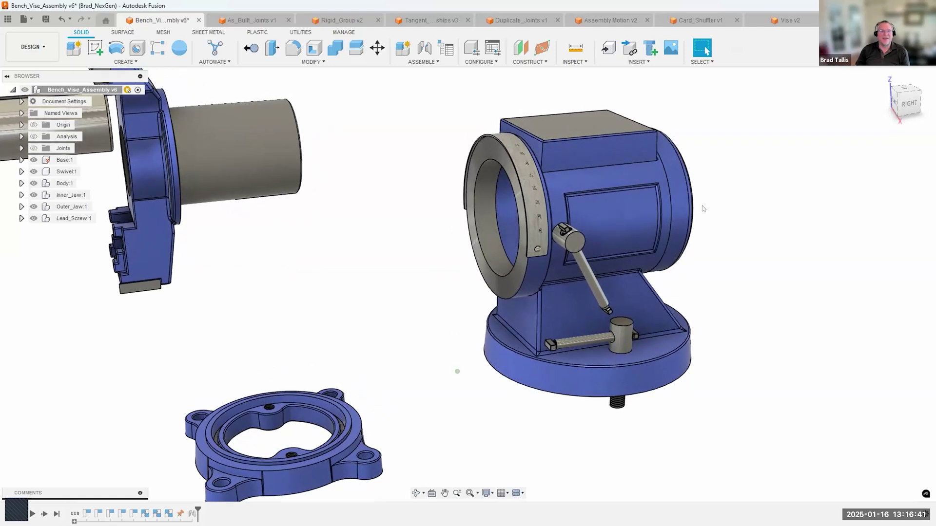
middle_click_drag(449, 372, 458, 376, "shift")
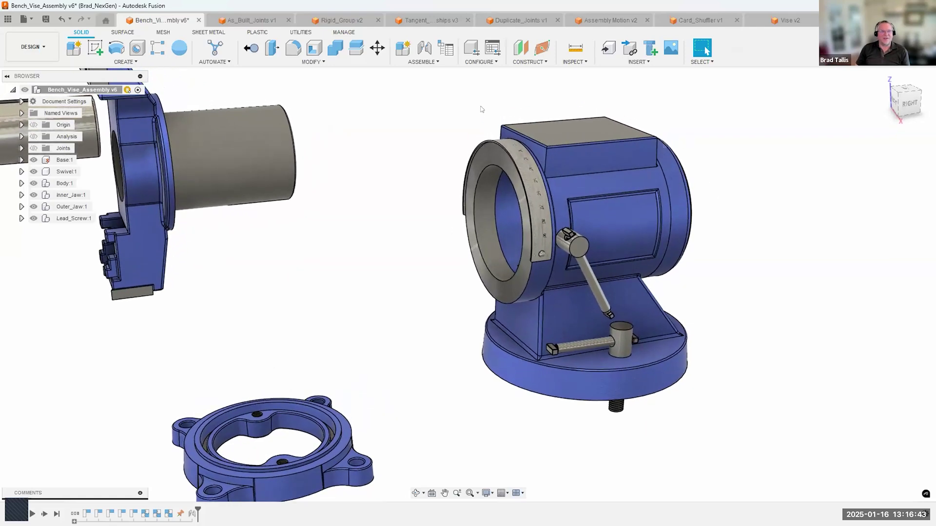
left_click(422, 62)
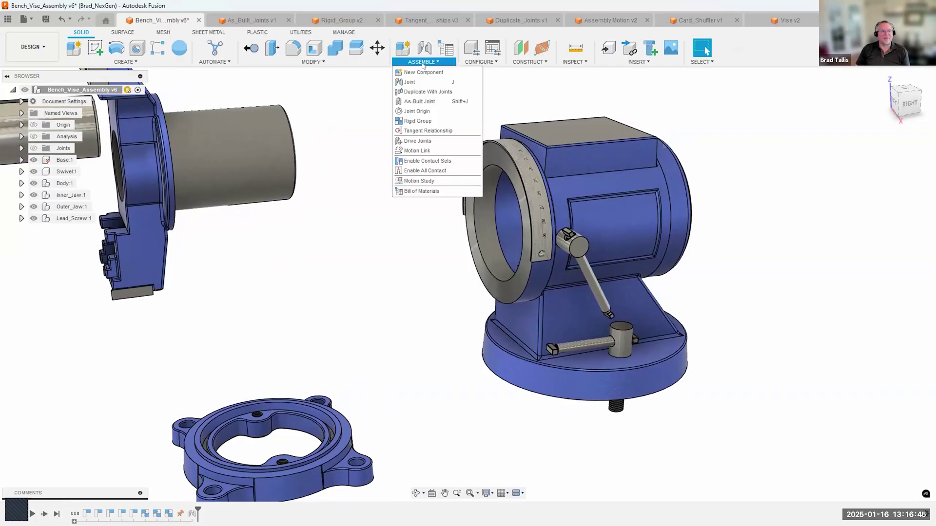
left_click(411, 121)
scroll(596, 188, "up", 4)
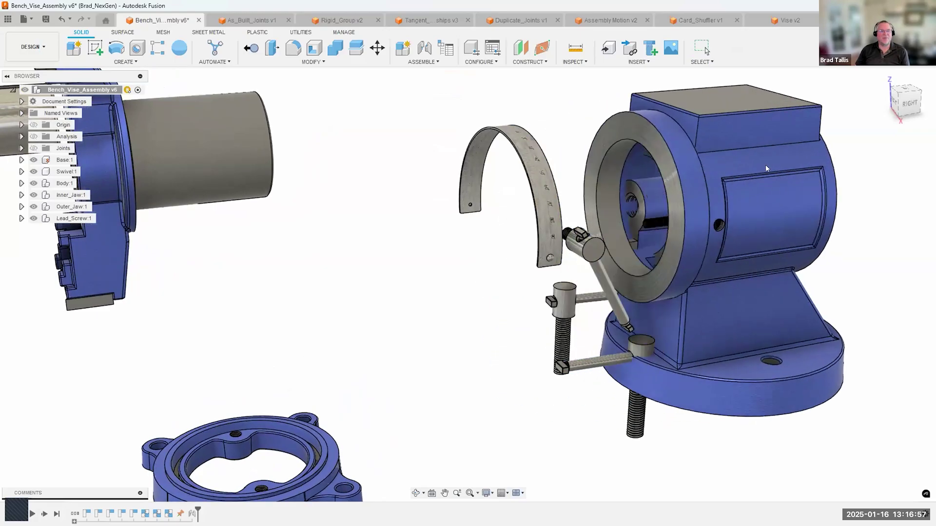
scroll(727, 207, "up", 6)
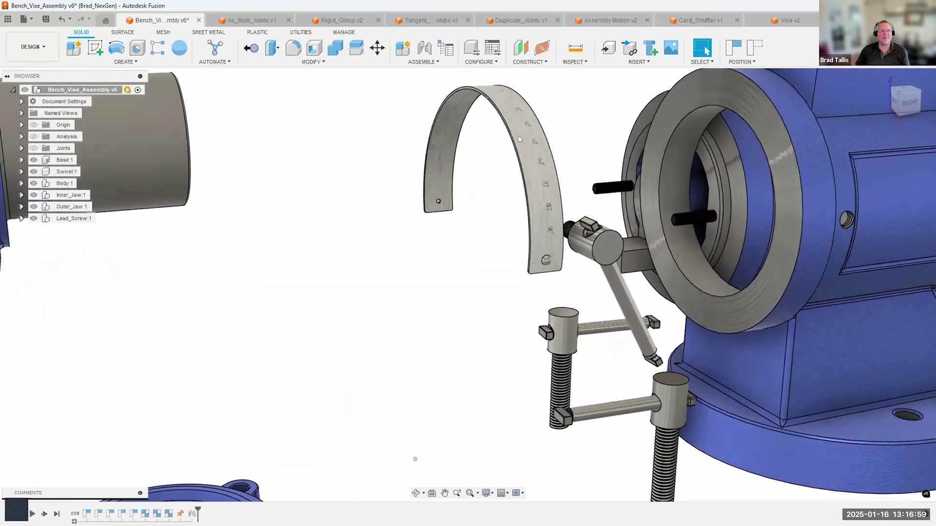
scroll(521, 140, "up", 1)
left_click_drag(524, 140, 408, 235)
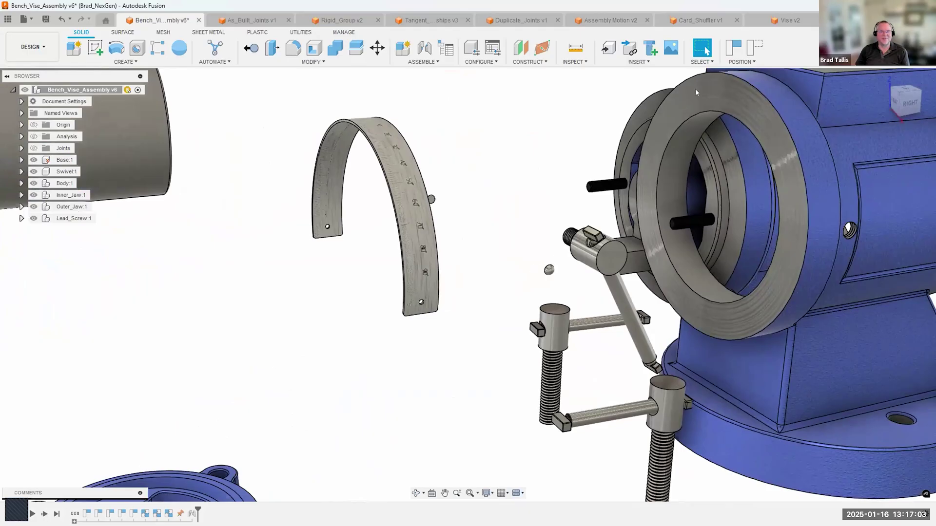
scroll(696, 92, "down", 3)
left_click(754, 47)
scroll(627, 256, "down", 1)
scroll(403, 195, "up", 1)
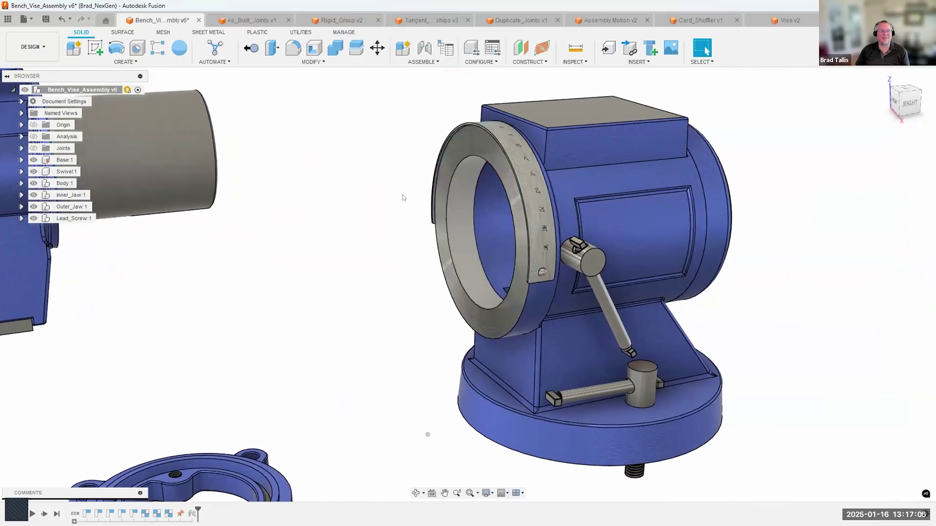
Create a Rigid Group from the graduated scale's two fasteners, the scale and the main Body casting.
middle_click_drag(402, 194, 408, 194, "shift")
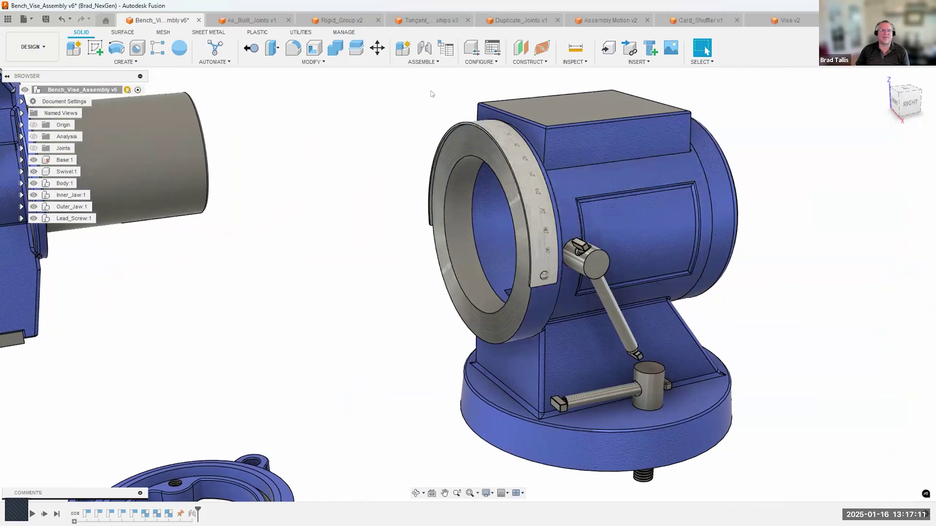
left_click(426, 62)
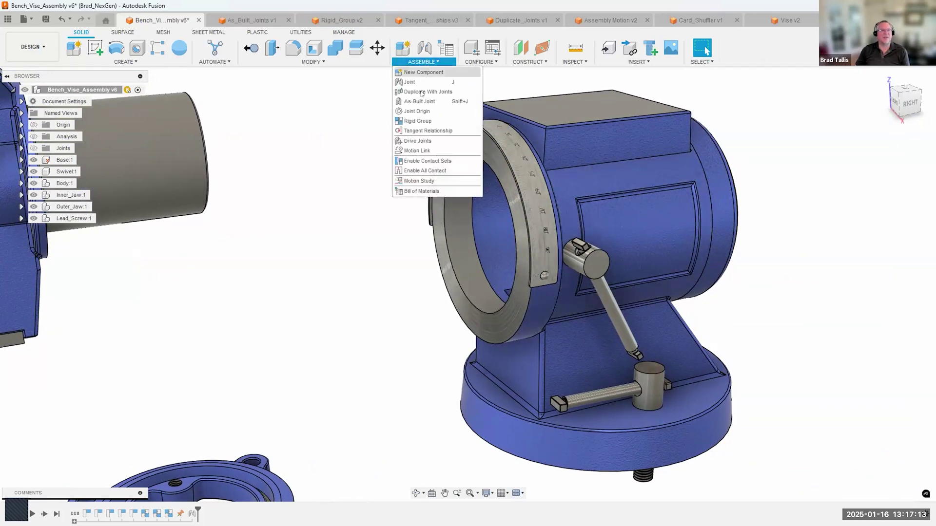
left_click(417, 121)
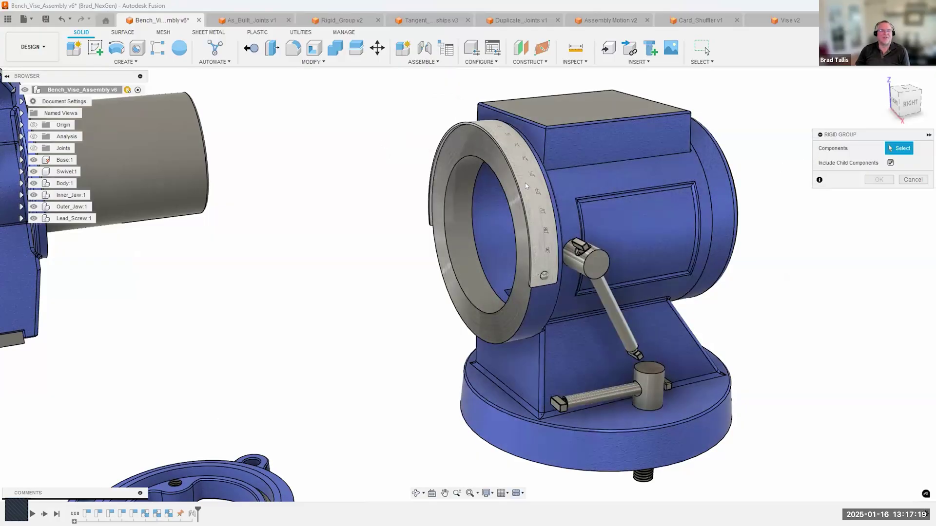
left_click(545, 276)
left_click(546, 277)
middle_click_drag(546, 277, 680, 245, "shift")
left_click(670, 311)
middle_click_drag(670, 312, 508, 167, "shift")
scroll(561, 201, "up", 3)
left_click(571, 190)
left_click(879, 180)
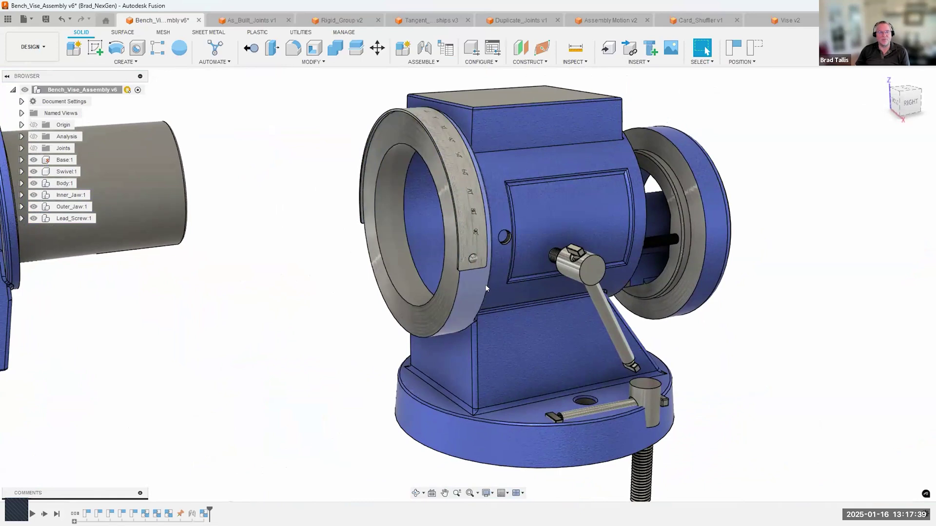
Move the Body casting to test that the scale follows it, and revert to the captured position.
middle_click_drag(760, 109, 548, 169, "shift")
left_click_drag(546, 167, 592, 168)
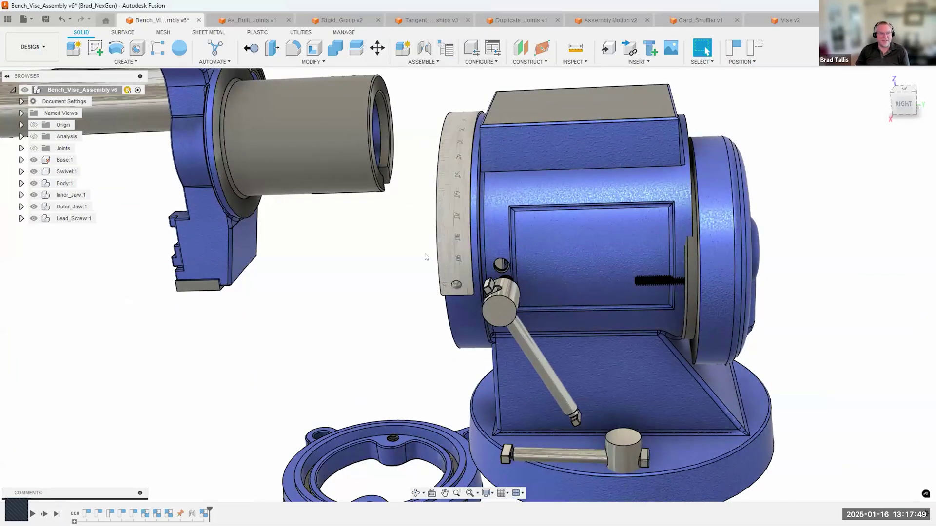
middle_click_drag(600, 268, 561, 151, "shift")
left_click(754, 49)
Create a second Rigid Group from the rear cap with its screws and the main Body casting, including child components.
middle_click_drag(792, 129, 425, 64, "shift")
left_click(424, 62)
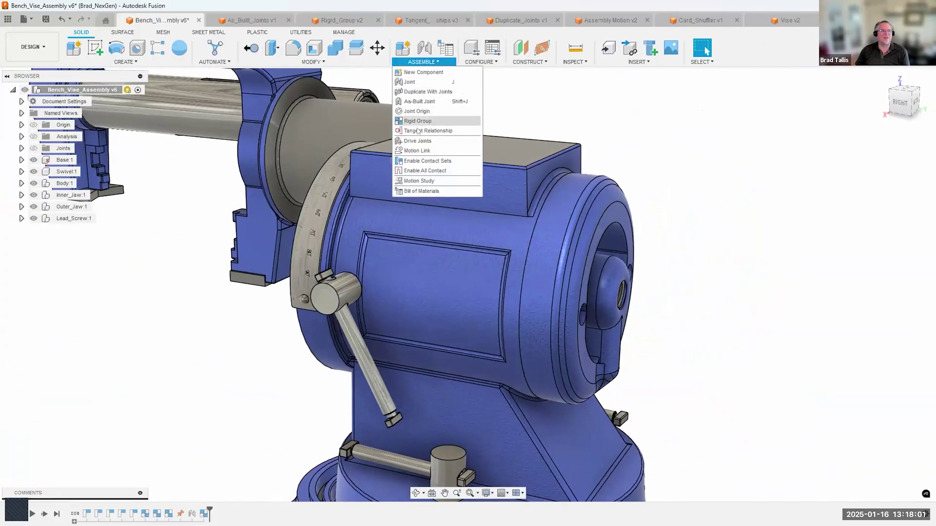
left_click(417, 121)
scroll(524, 185, "up", 4)
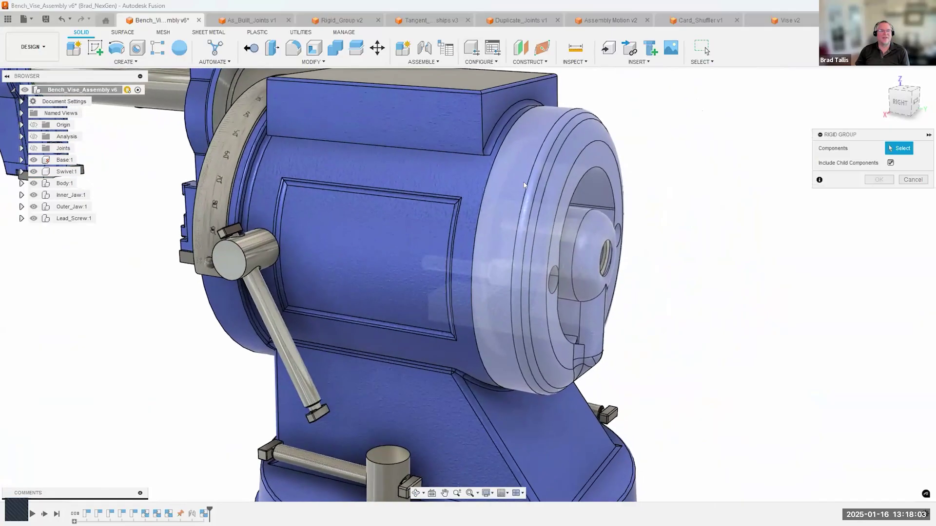
left_click(556, 265)
middle_click_drag(556, 264, 411, 268, "shift")
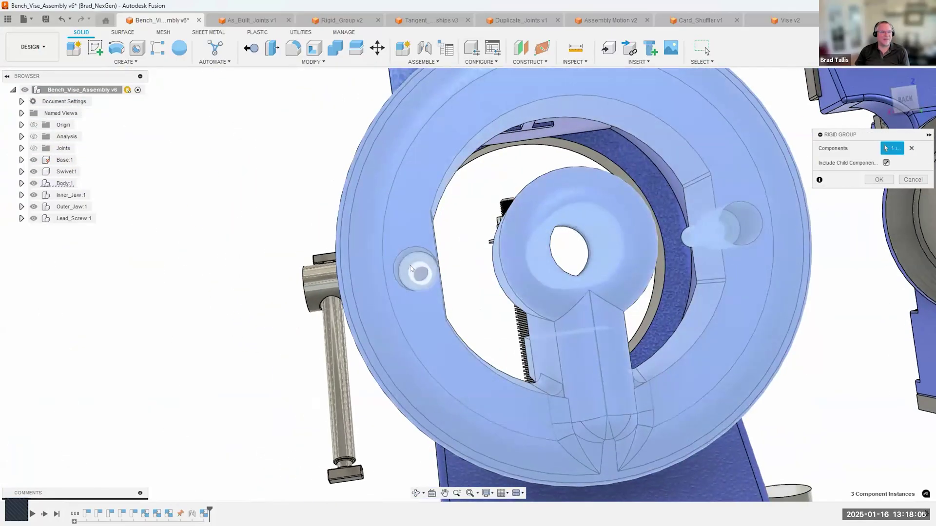
mouse_move(540, 264)
middle_mouse_down("shift")
mouse_move(400, 267)
mouse_move(551, 265)
middle_mouse_up("shift")
left_click(521, 226)
middle_click_drag(520, 226, 556, 228, "shift")
scroll(585, 234, "down", 2)
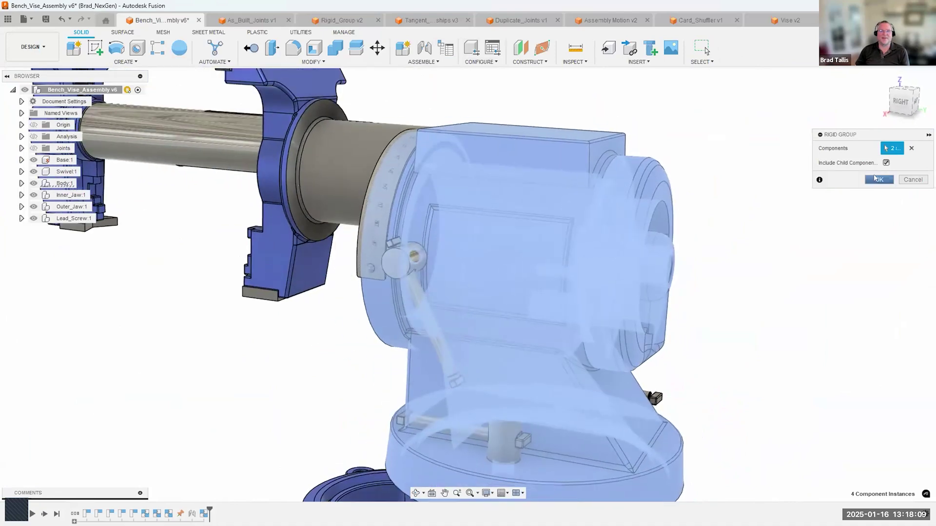
left_click(879, 180)
Move the grouped Body away from its clamp screws to test both rigid groups, and revert it to the captured position.
scroll(572, 180, "down", 2)
middle_click_drag(573, 180, 642, 150, "shift")
left_click_drag(642, 151, 705, 162)
middle_click_drag(758, 188, 612, 214, "shift")
left_click_drag(611, 213, 679, 214)
middle_click_drag(446, 299, 723, 96, "shift")
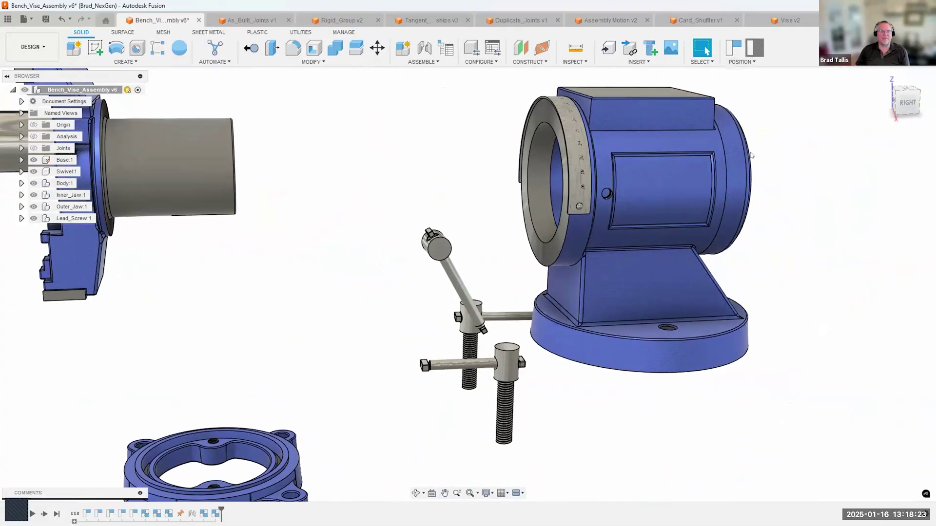
left_click_drag(751, 155, 564, 155)
Examine the clamp screws and their sliding handles on the Body and its round flange.
left_click(431, 64)
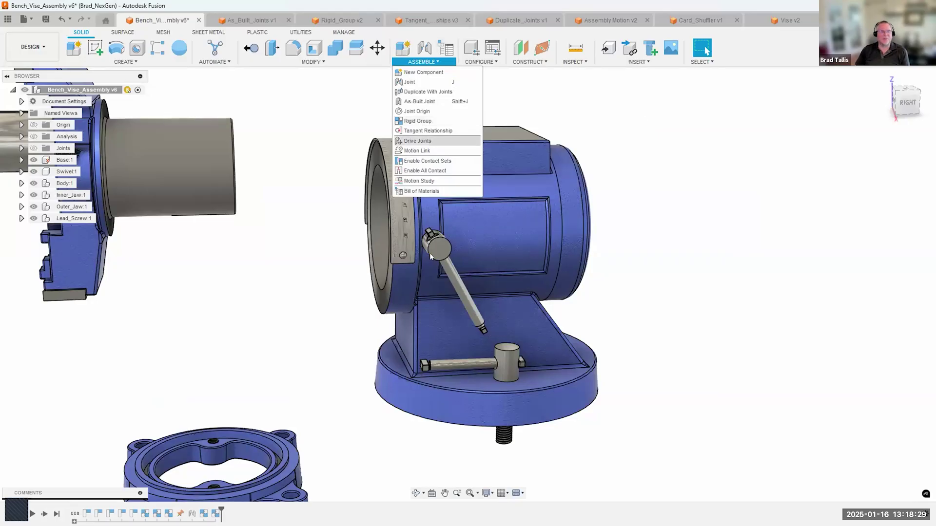
left_click(330, 218)
middle_click_drag(376, 163, 383, 158, "shift")
scroll(383, 159, "up", 2)
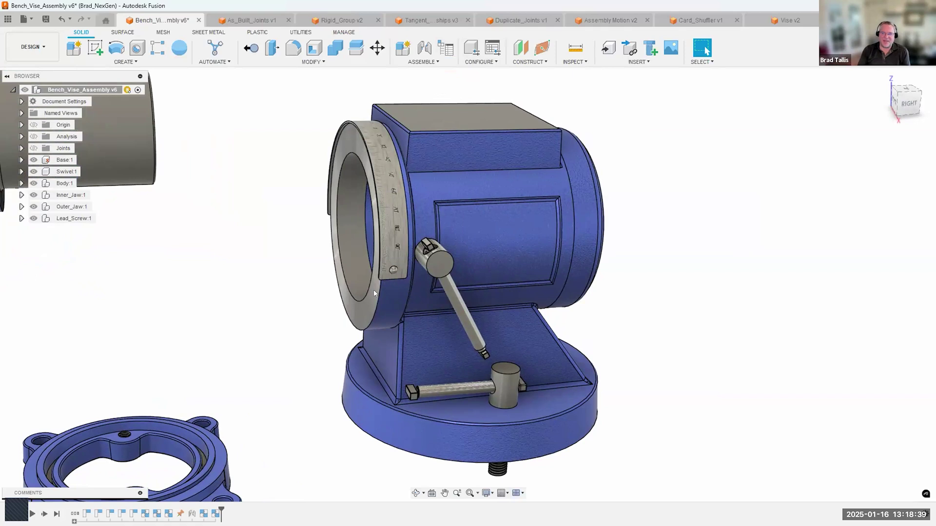
middle_click_drag(466, 261, 568, 276, "shift")
scroll(543, 286, "up", 3)
scroll(543, 286, "up", 5)
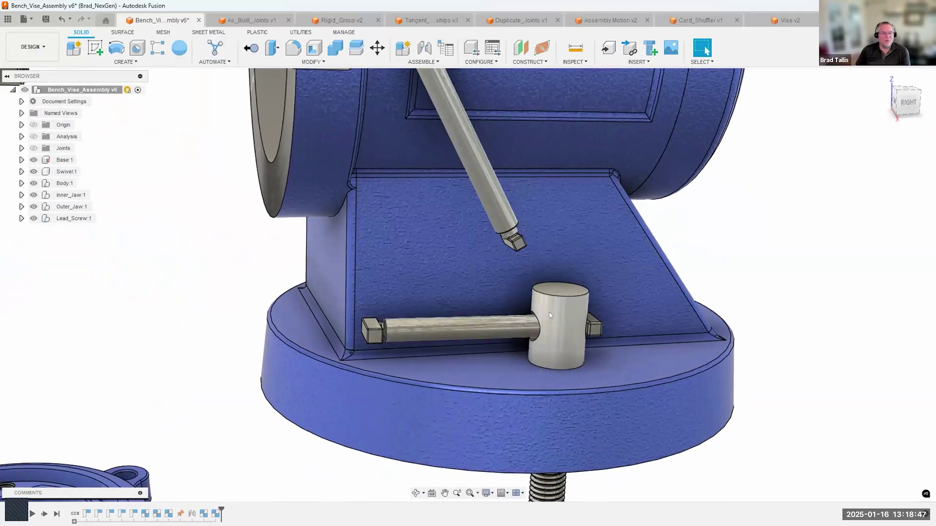
middle_click_drag(895, 254, 719, 215, "shift")
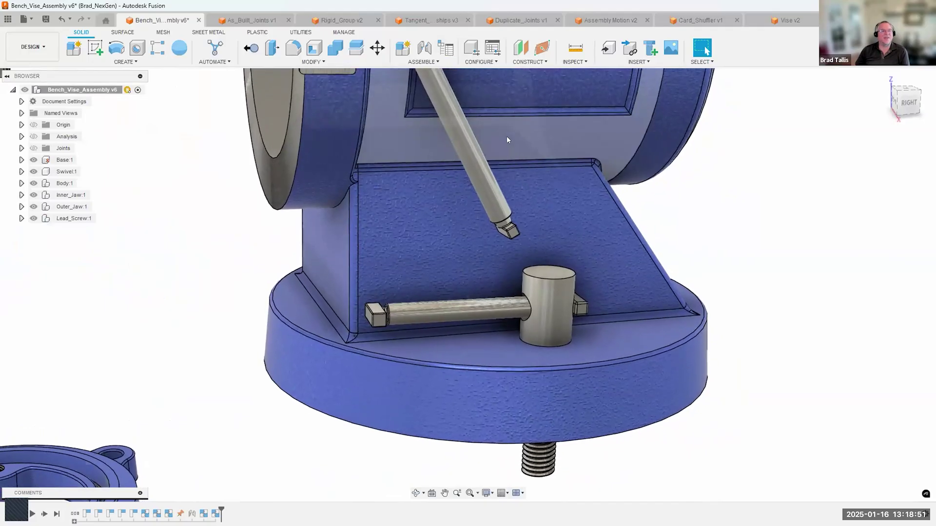
left_click(421, 62)
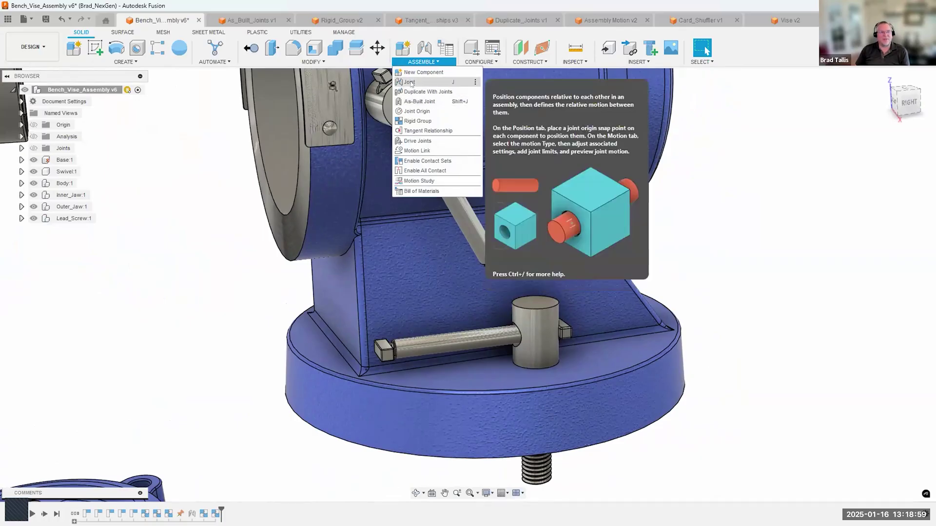
scroll(635, 323, "down", 6)
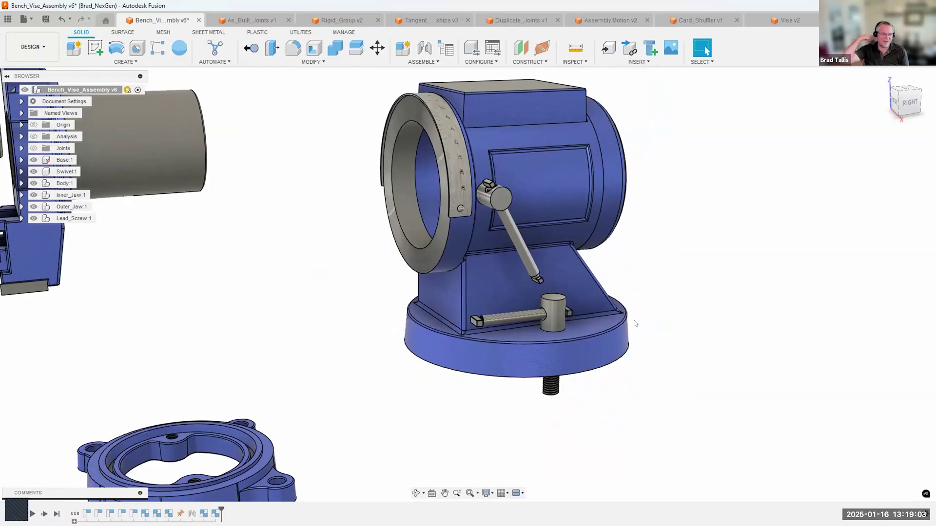
scroll(635, 323, "up", 2)
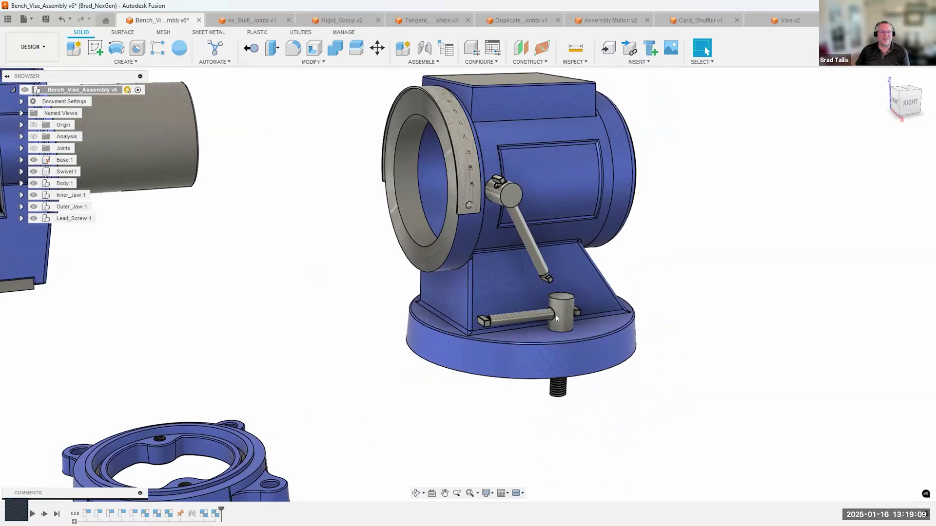
scroll(558, 319, "down", 2)
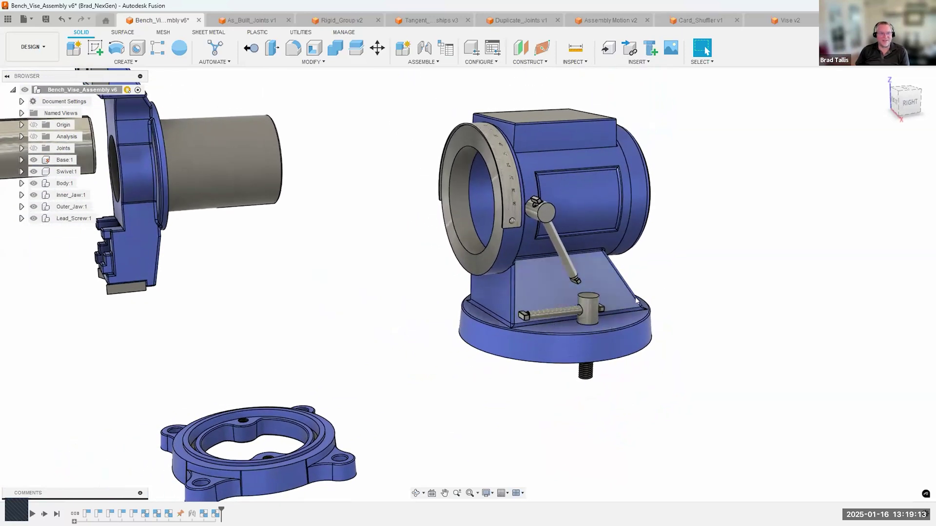
scroll(629, 142, "up", 3)
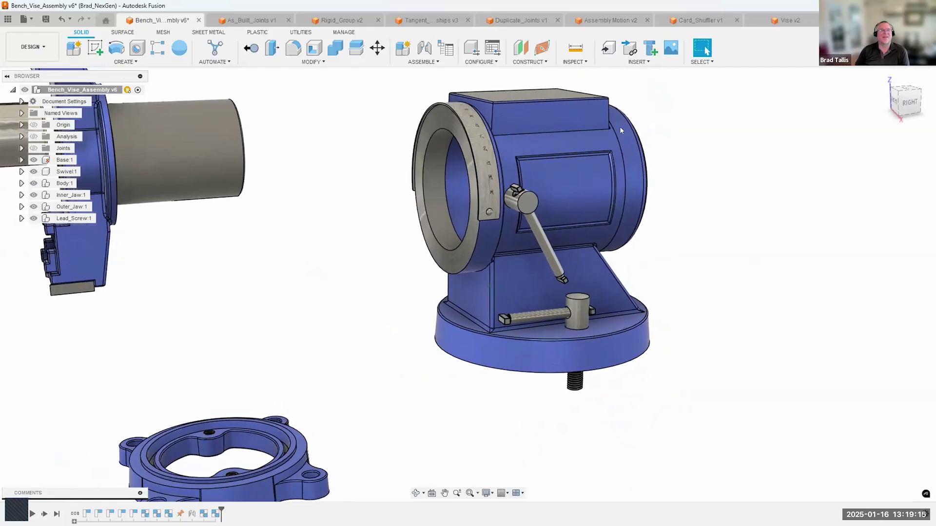
Create an As-Built Slider joint along the Z Axis between the lower clamp handle and its screw, with the joint origin on the handle.
left_click(421, 62)
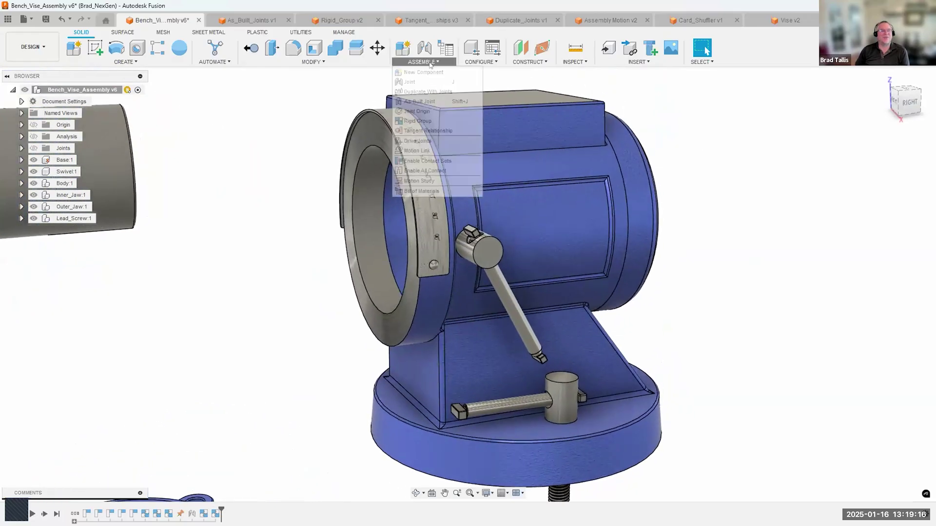
left_click(425, 103)
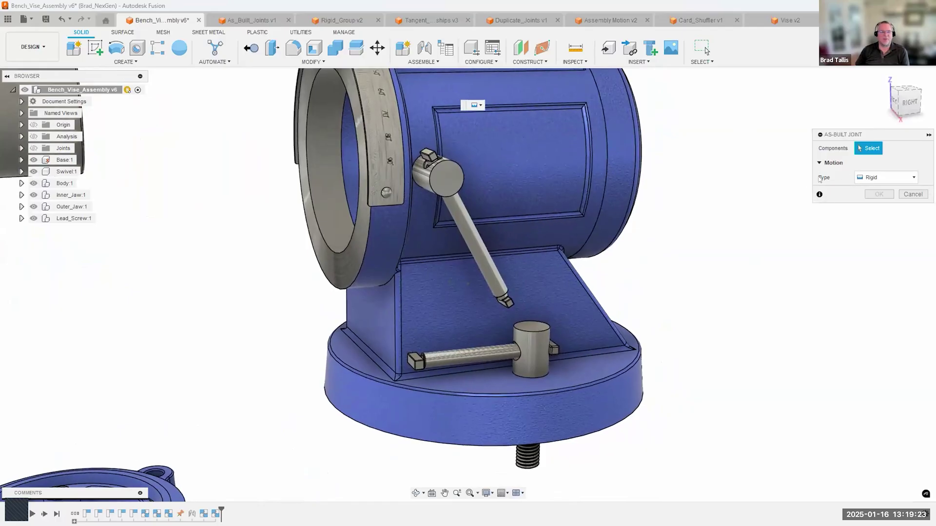
left_click(875, 178)
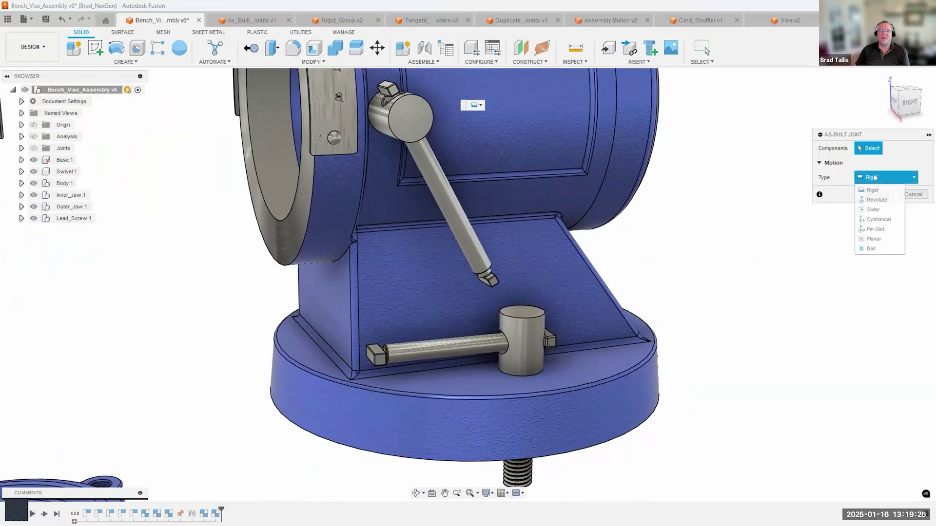
left_click(873, 209)
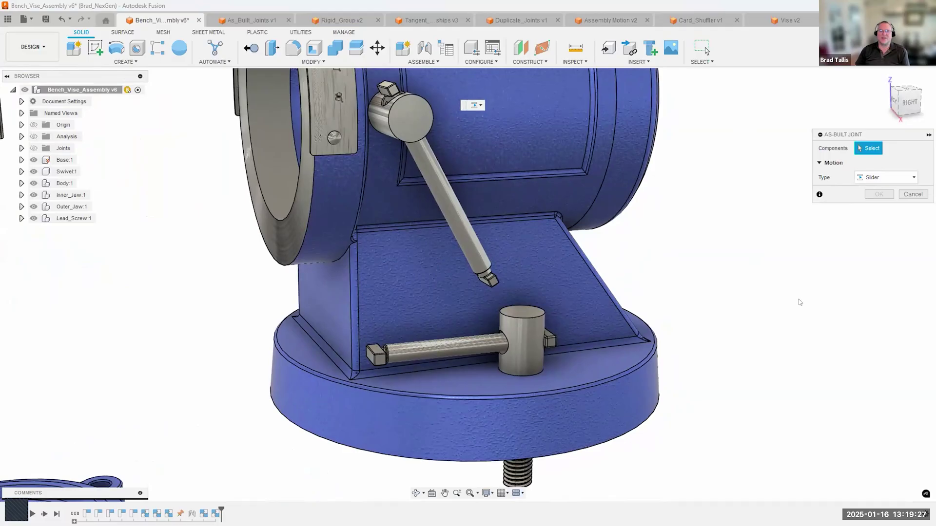
left_click(461, 304)
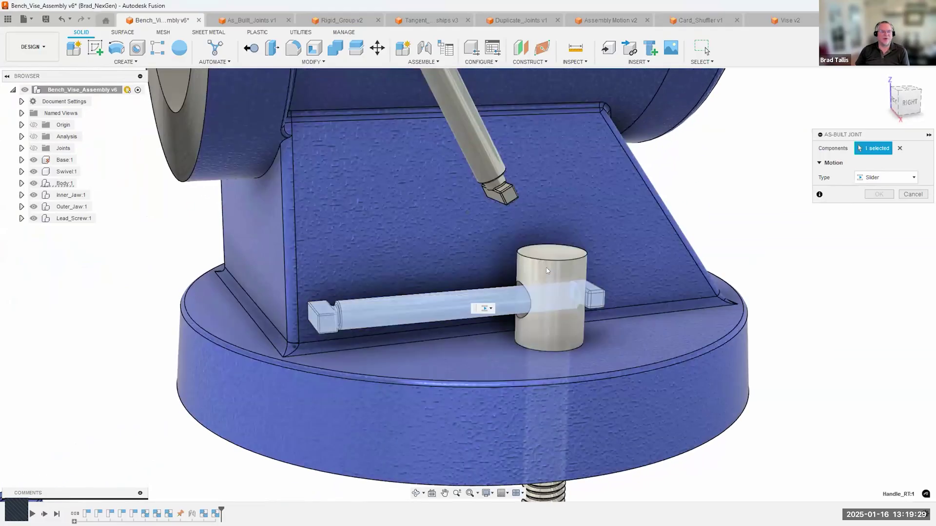
left_click(547, 269)
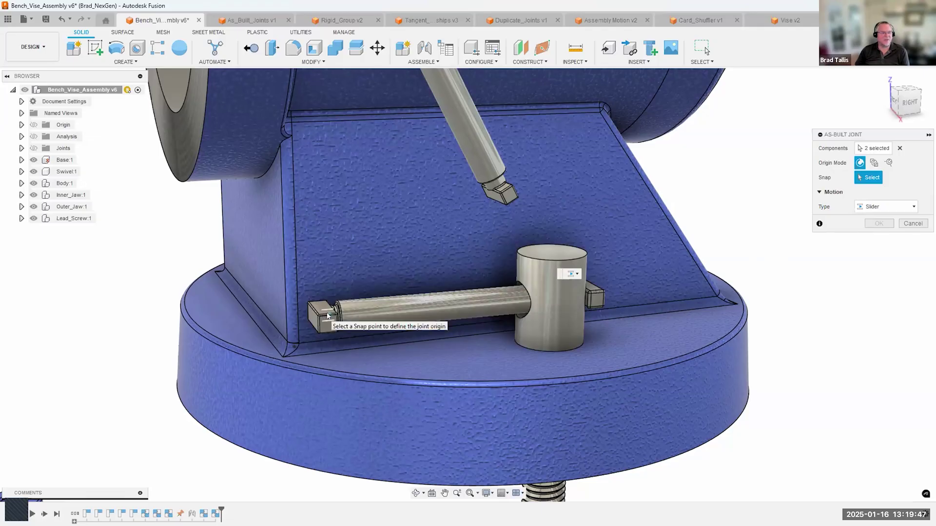
left_click(458, 306)
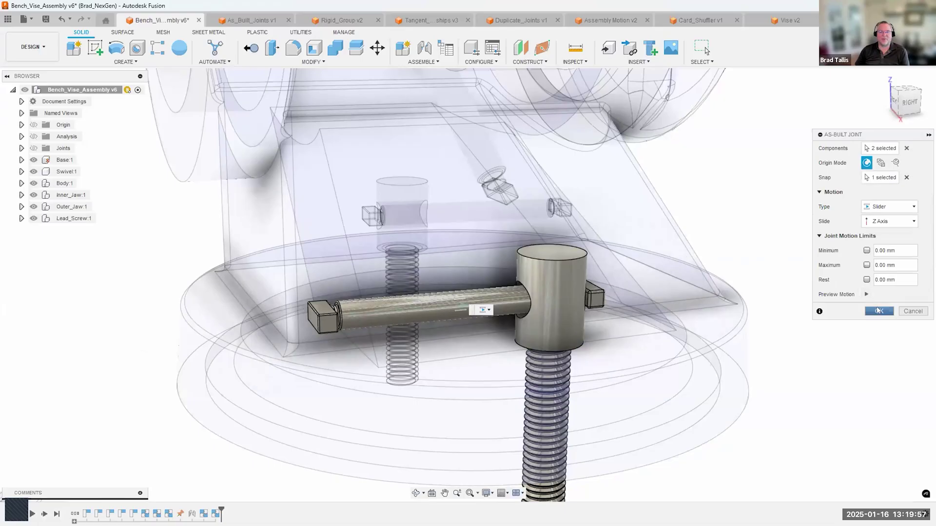
left_click(877, 311)
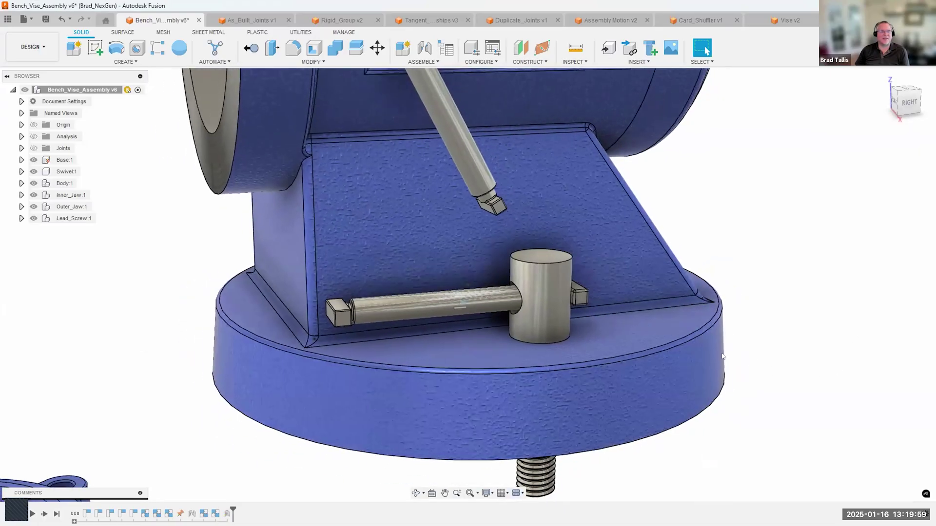
scroll(469, 314, "up", 1)
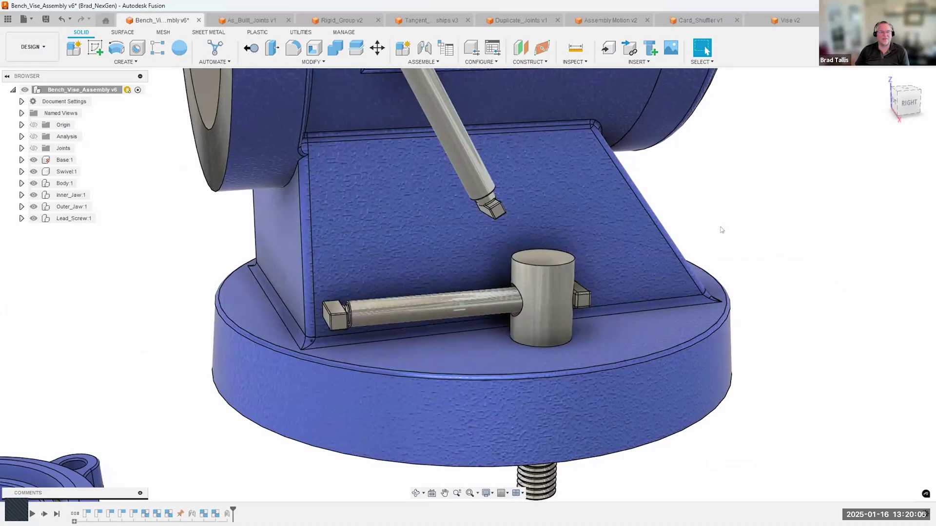
Create an As-Built Revolute joint about the Z Axis between the lower clamp screw and the Body casting, with the joint origin on the screw.
left_click(429, 62)
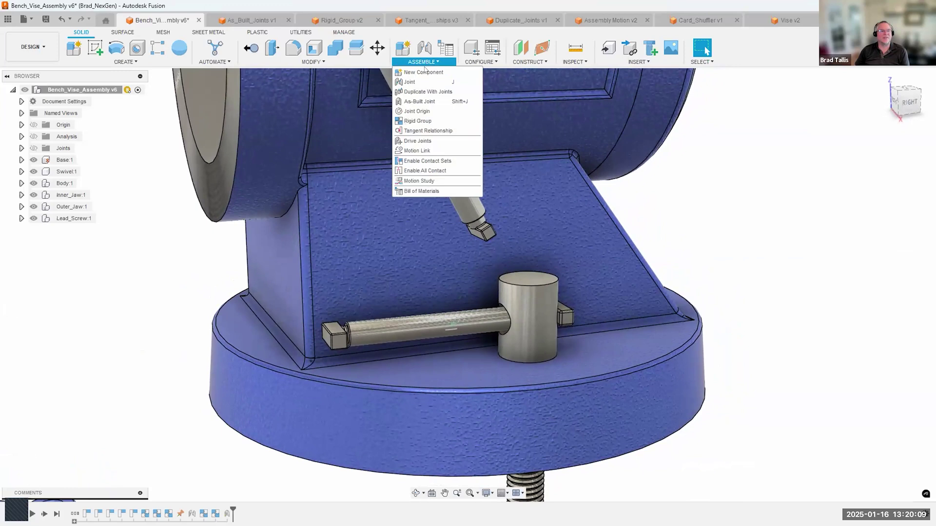
left_click(424, 101)
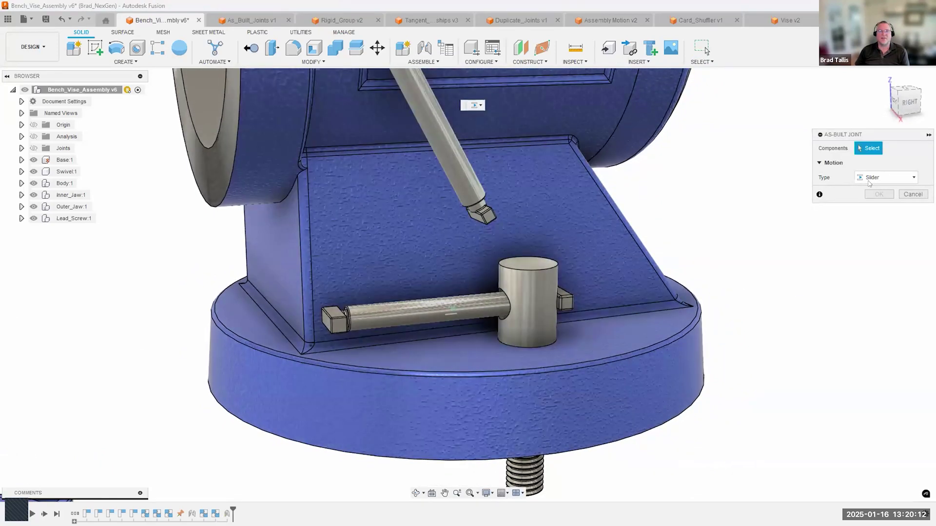
left_click(871, 178)
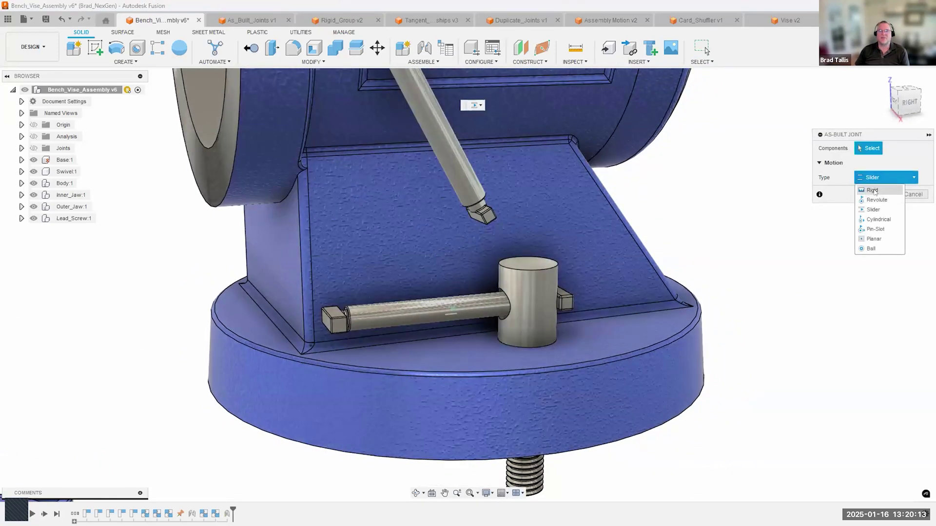
left_click(876, 200)
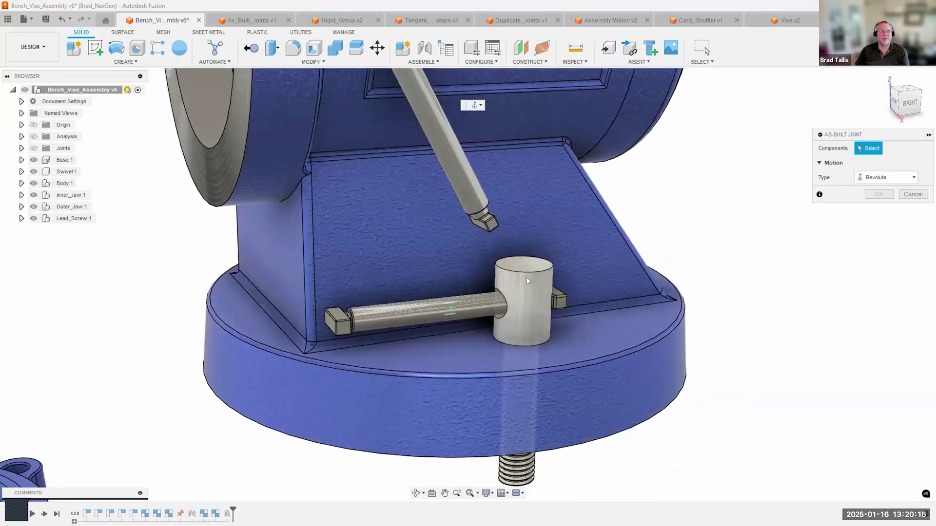
left_click(527, 281)
left_click(593, 322)
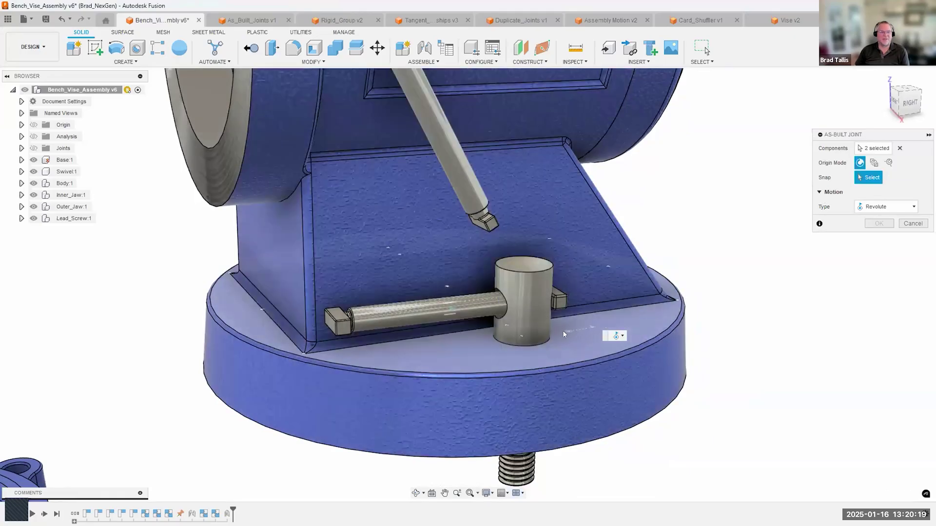
scroll(564, 338, "up", 2)
scroll(564, 339, "up", 1)
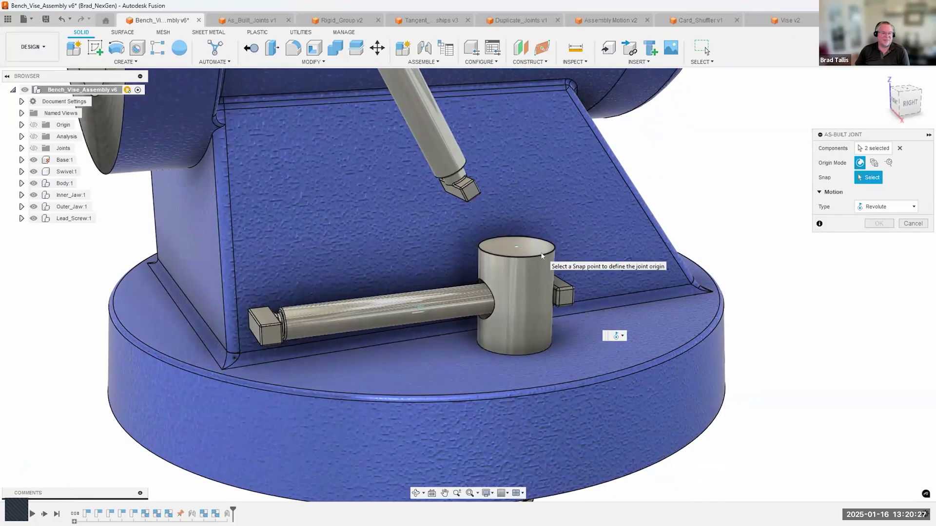
left_click(546, 348)
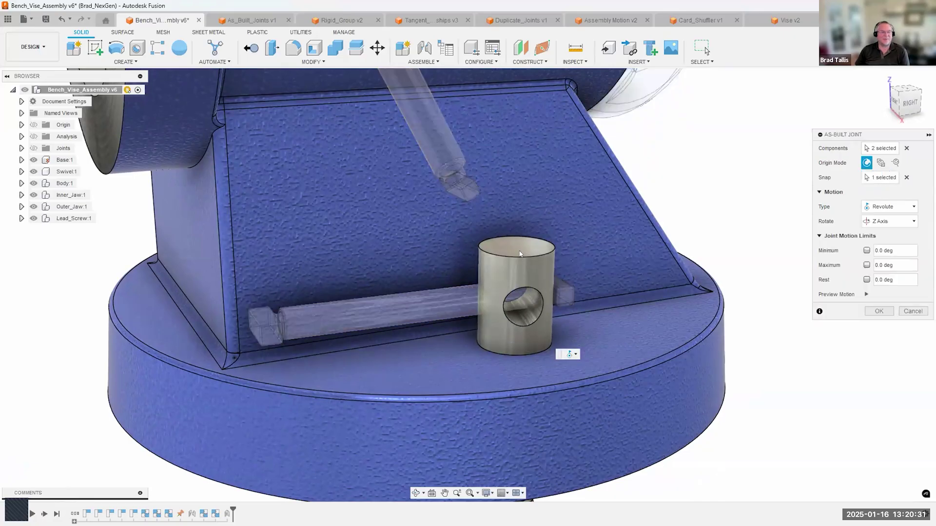
middle_click_drag(539, 314, 512, 273)
scroll(516, 264, "down", 1)
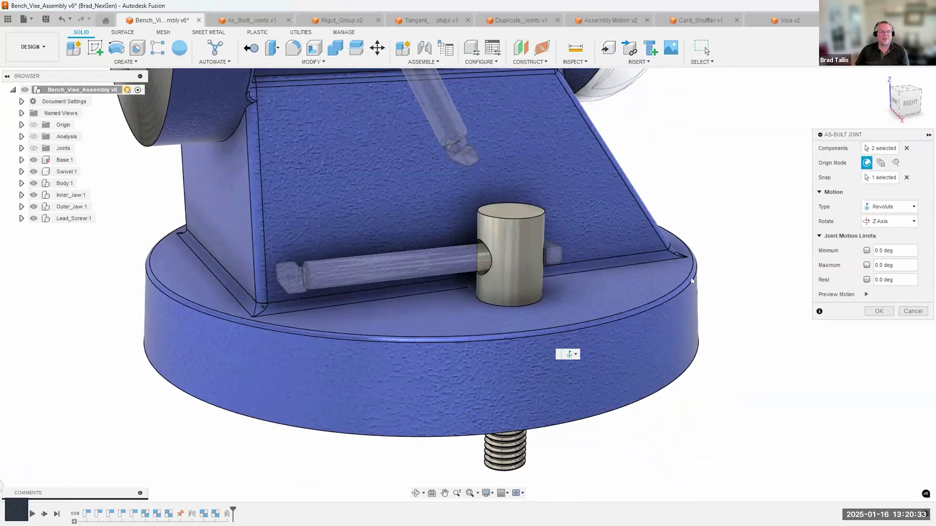
left_click(879, 311)
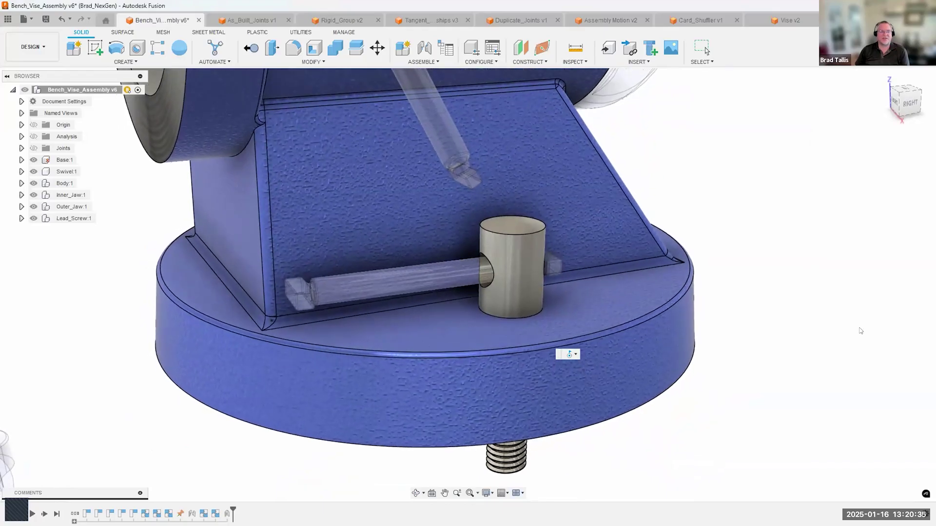
Move the lower clamp handle and the Body to test the new revolute joint, and revert to the captured position.
scroll(883, 351, "down", 3)
middle_click_drag(725, 327, 714, 321, "shift")
left_click_drag(523, 288, 508, 350)
scroll(485, 303, "down", 3)
left_click_drag(535, 319, 439, 321)
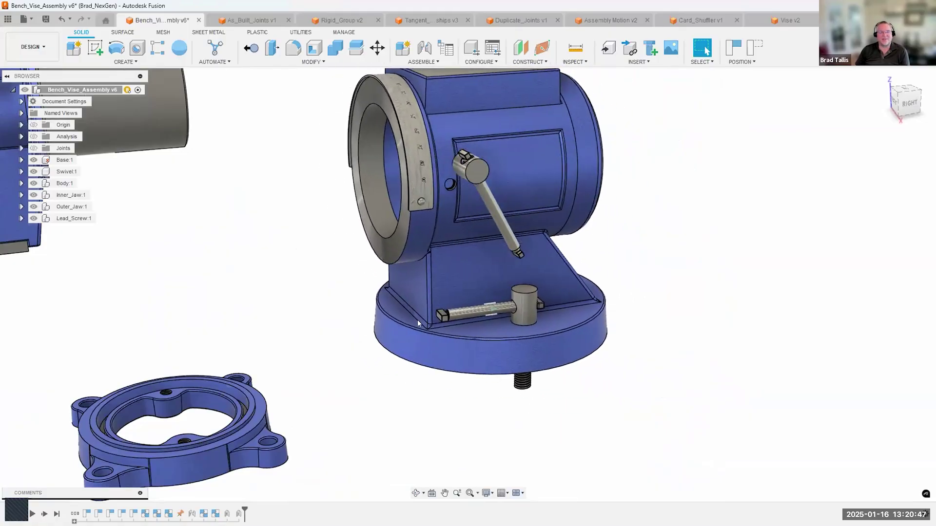
left_click(753, 49)
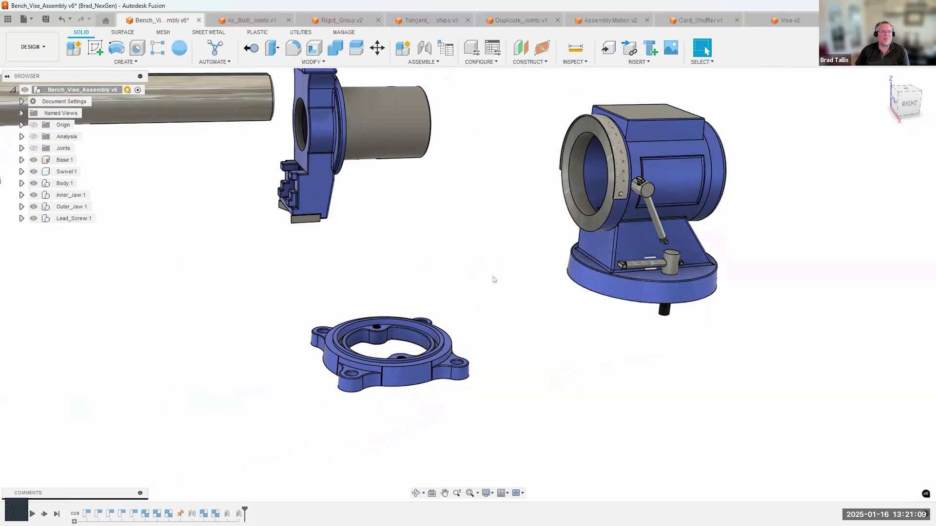
Pin the top-level Body component in place.
left_click(604, 288)
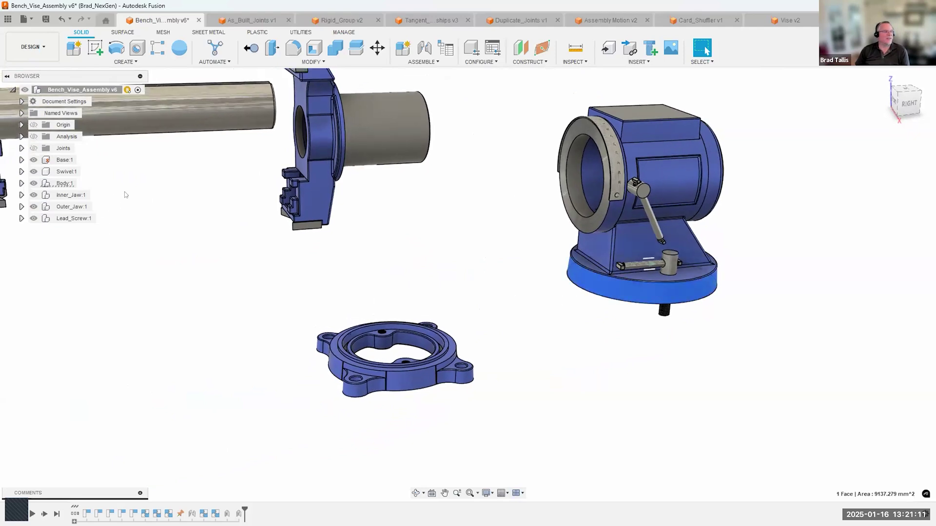
right_click(65, 185)
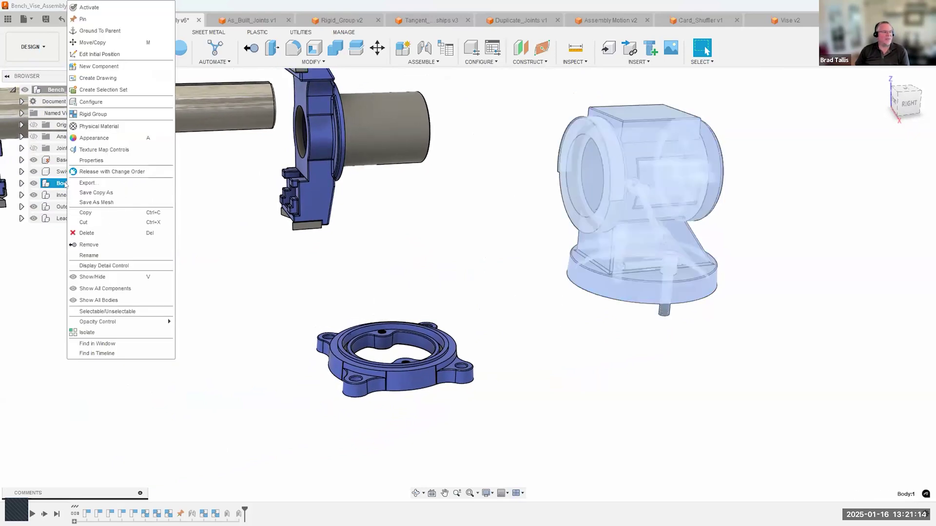
left_click(85, 19)
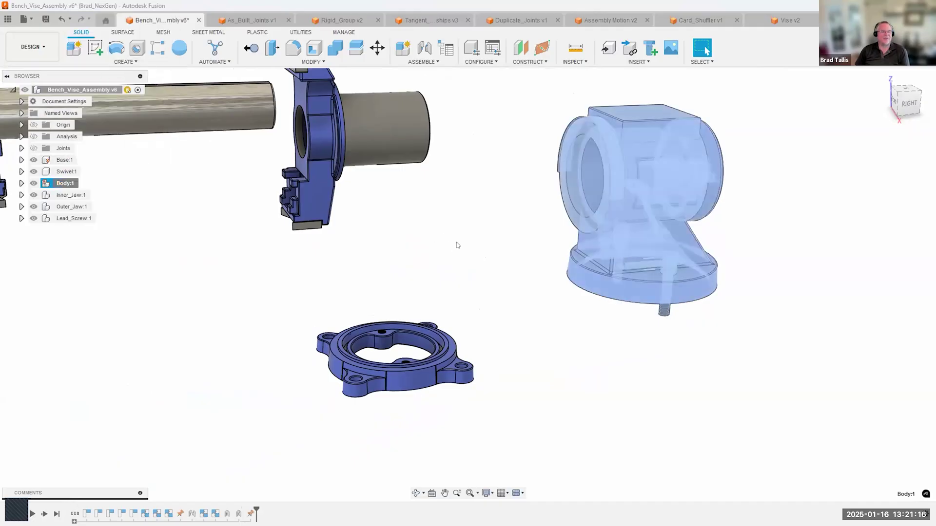
left_click(154, 211)
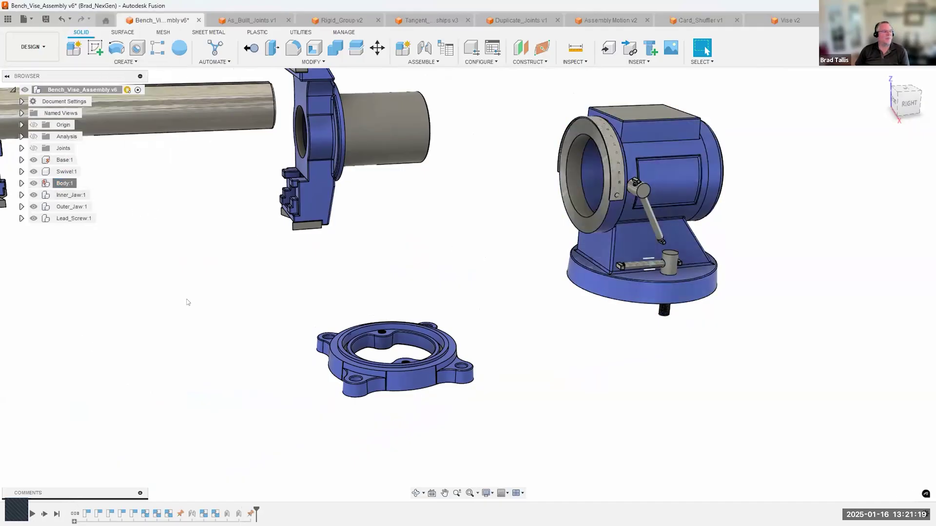
Try to move the pinned Body and its lower clamp handle to test the pin, and revert the position.
scroll(433, 276, "up", 3)
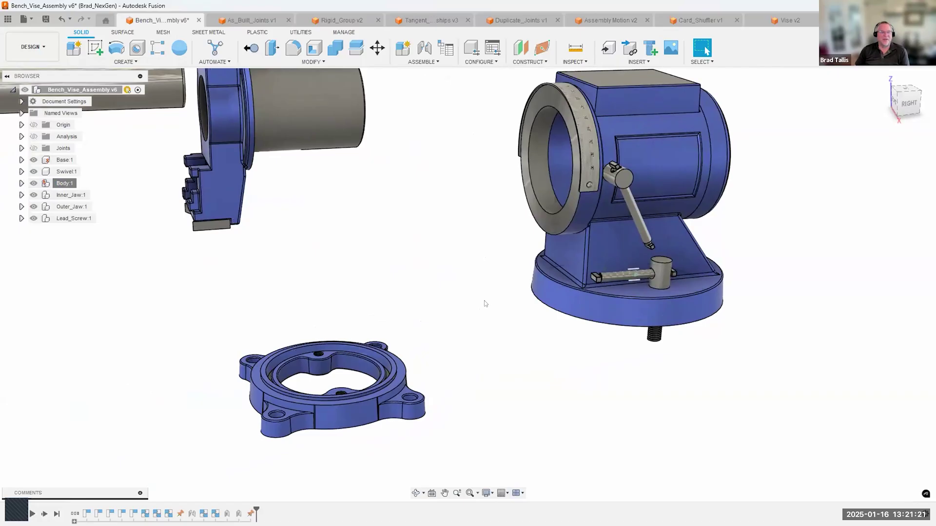
left_click_drag(558, 302, 485, 304)
scroll(584, 346, "down", 1)
left_click(754, 48)
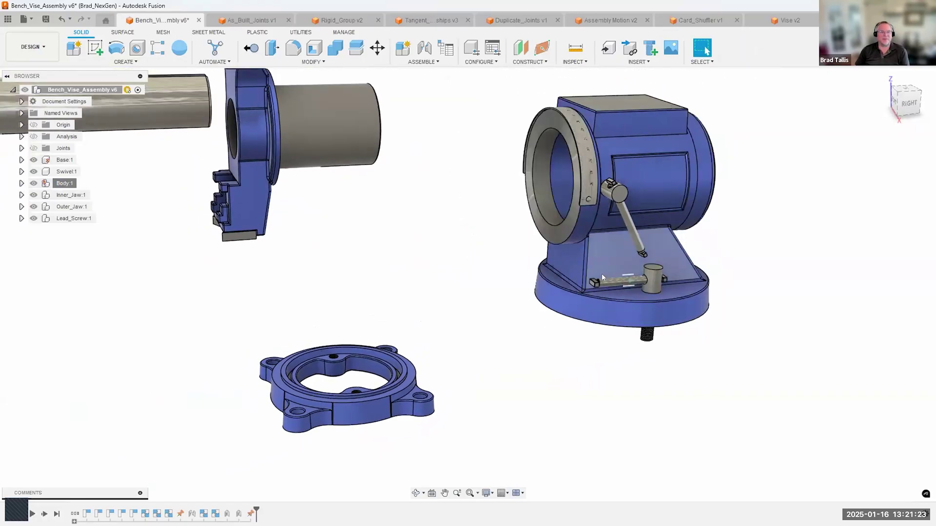
mouse_move(602, 279)
left_mouse_down()
mouse_move(617, 283)
mouse_move(601, 280)
left_mouse_up()
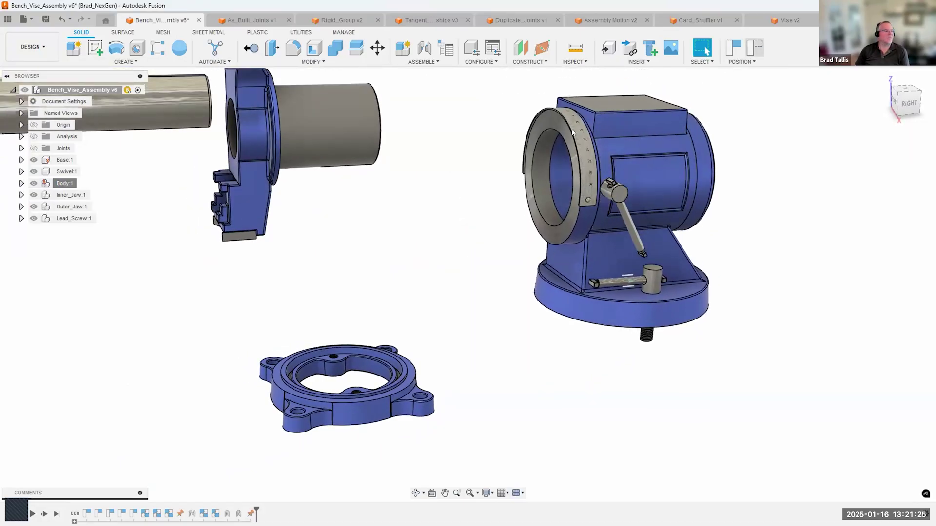
Expand the Body subassembly and pin its main casting, Body (1), in place.
left_click(22, 184)
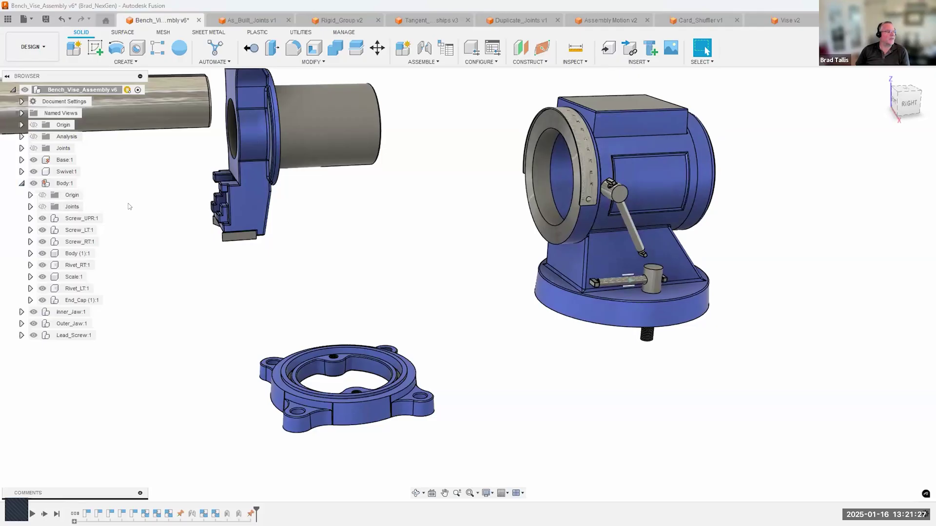
left_click(565, 317)
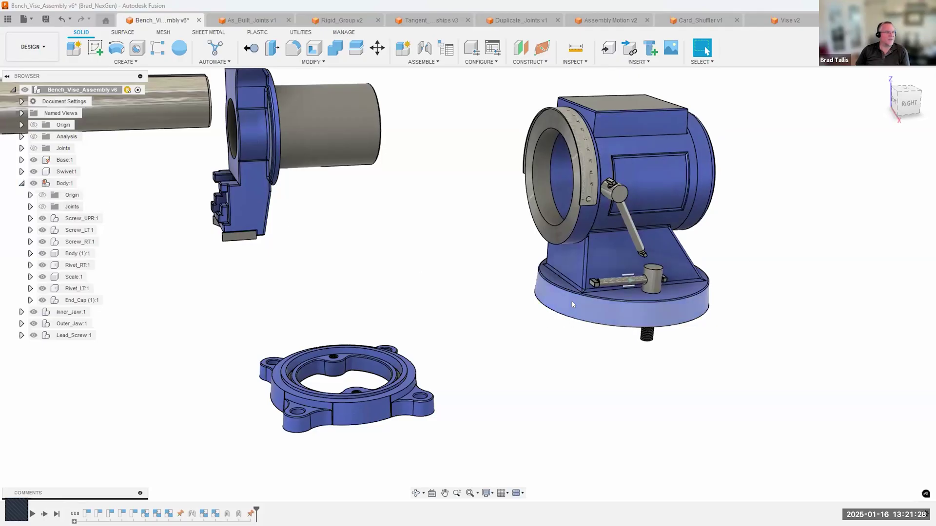
left_click(72, 254)
right_click(72, 254)
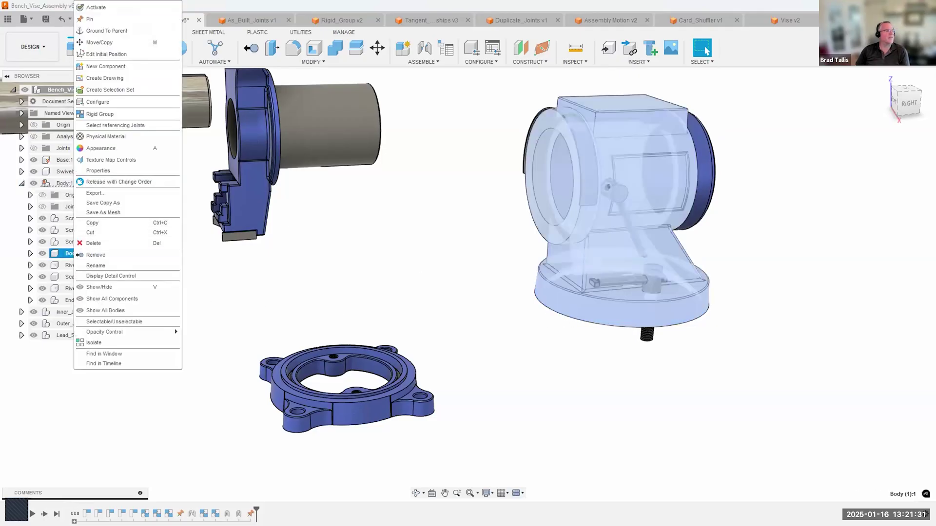
left_click(89, 20)
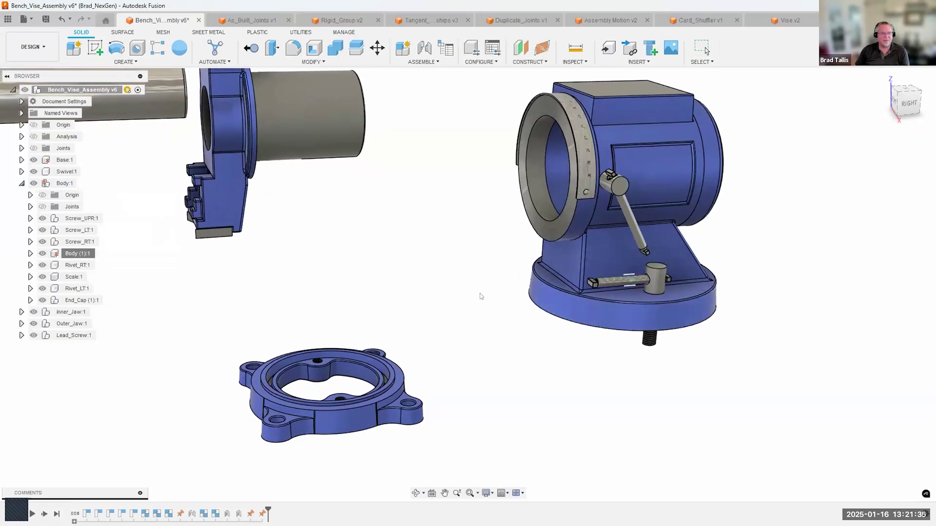
Swing the lower clamp handle around its screw axis to test the revolute joint against the pinned casting.
scroll(605, 292, "up", 3)
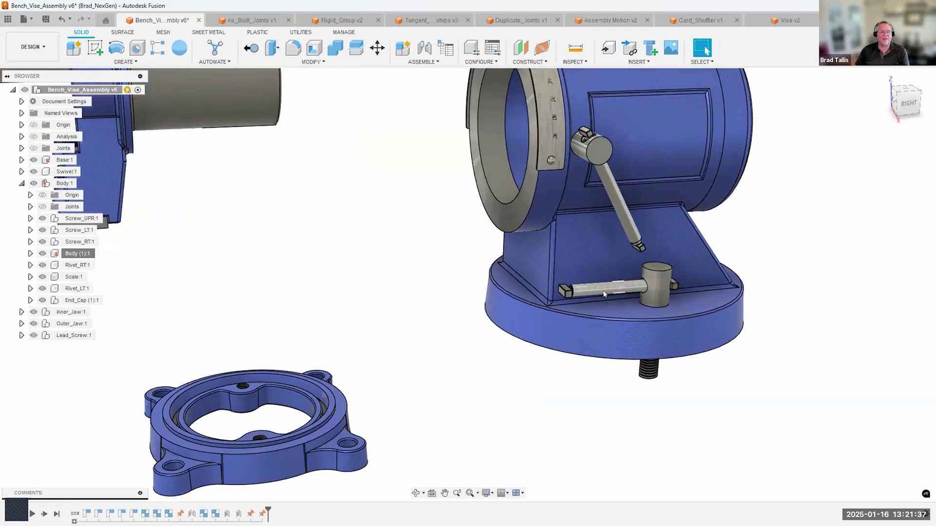
left_click_drag(594, 314, 632, 353)
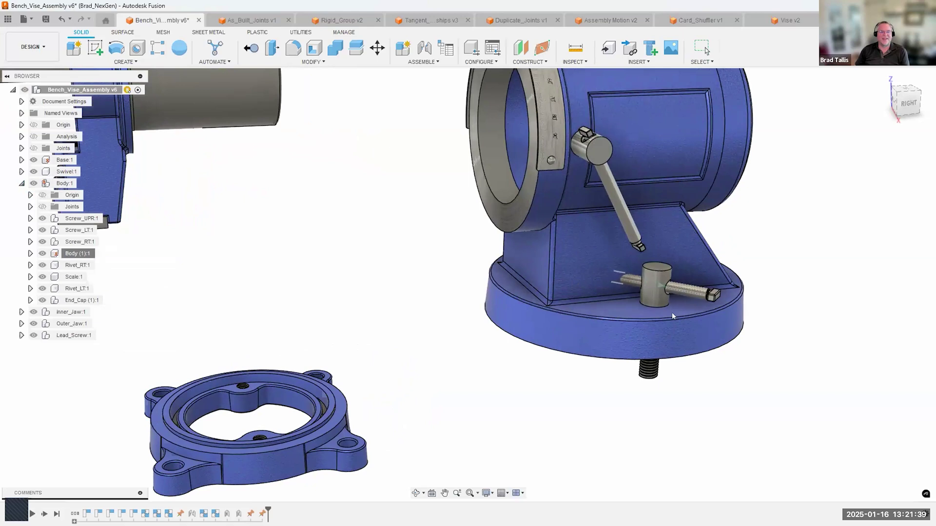
left_click_drag(710, 273, 667, 253)
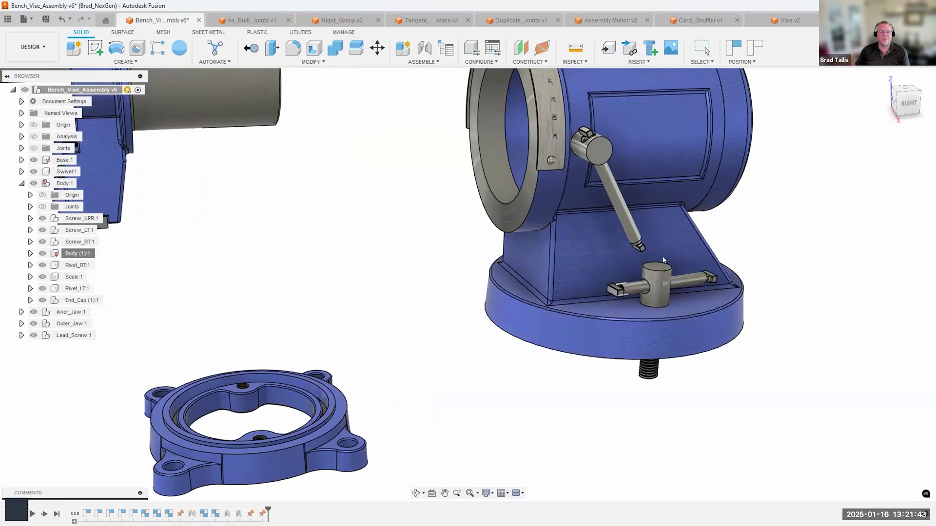
left_click_drag(657, 246, 687, 272)
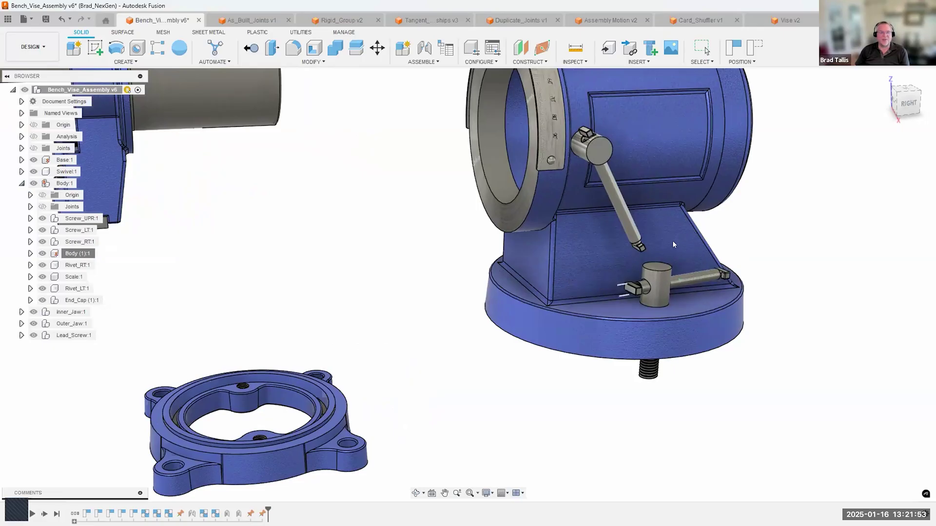
left_click_drag(672, 245, 655, 254)
Slide and turn the lower clamp handle to test its slider and revolute joints together, and revert to the captured position.
scroll(645, 318, "up", 3)
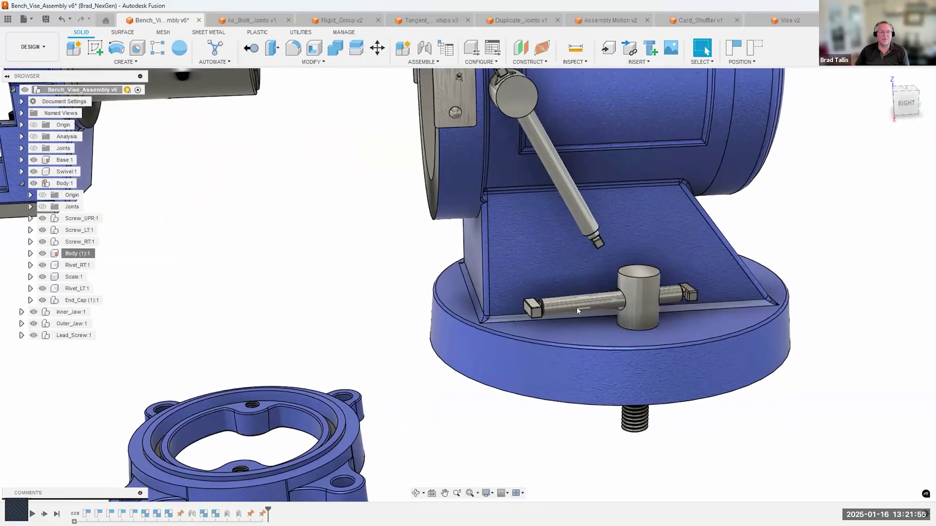
mouse_move(578, 311)
left_mouse_down()
mouse_move(595, 292)
mouse_move(573, 282)
mouse_move(583, 326)
mouse_move(580, 315)
left_mouse_up()
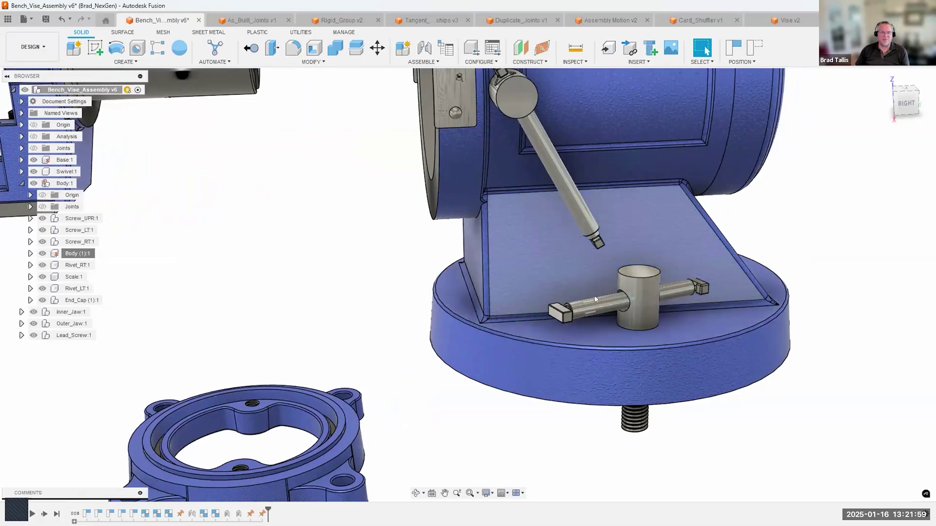
scroll(595, 295, "up", 3)
left_click_drag(550, 311, 628, 321)
left_click_drag(640, 282, 604, 311)
scroll(532, 408, "down", 2)
middle_click_drag(532, 407, 554, 336, "shift")
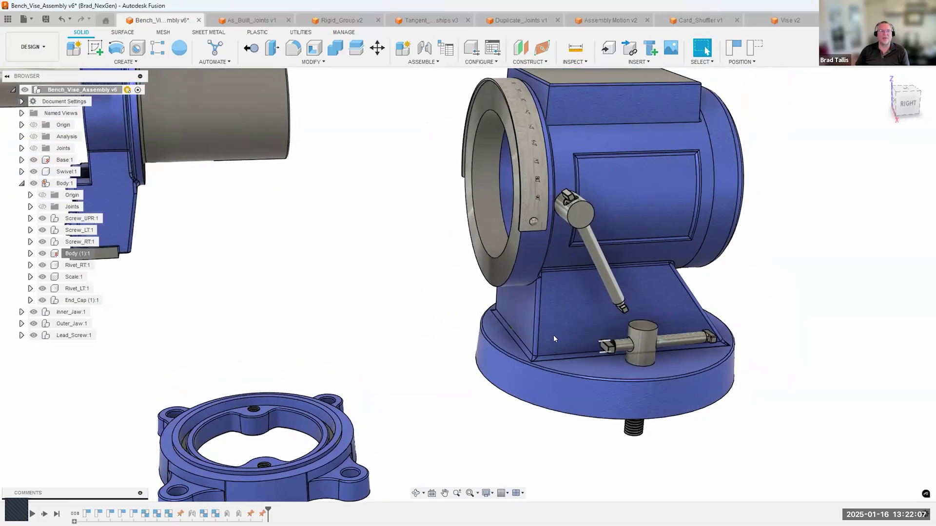
scroll(553, 336, "up", 1)
scroll(686, 206, "down", 1)
middle_click_drag(687, 207, 672, 257)
left_click(753, 49)
Create an As-Built Revolute joint about the Z Axis between the upper clamp screw and the Body casting, with the joint origin on the screw.
scroll(584, 303, "up", 3)
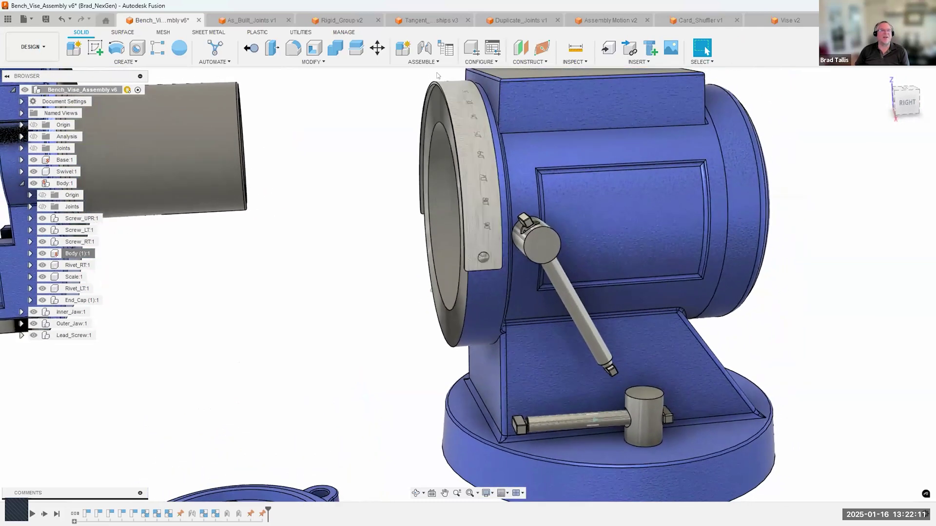
left_click(422, 62)
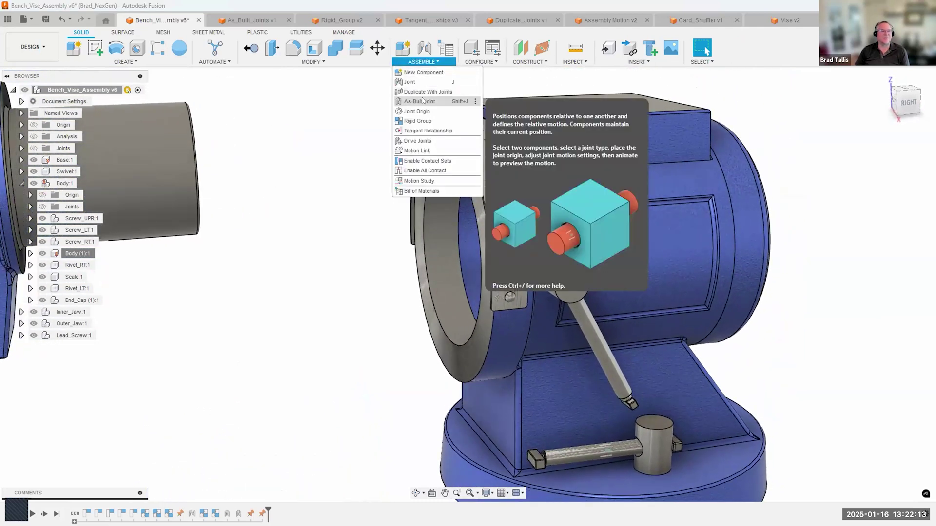
left_click(422, 100)
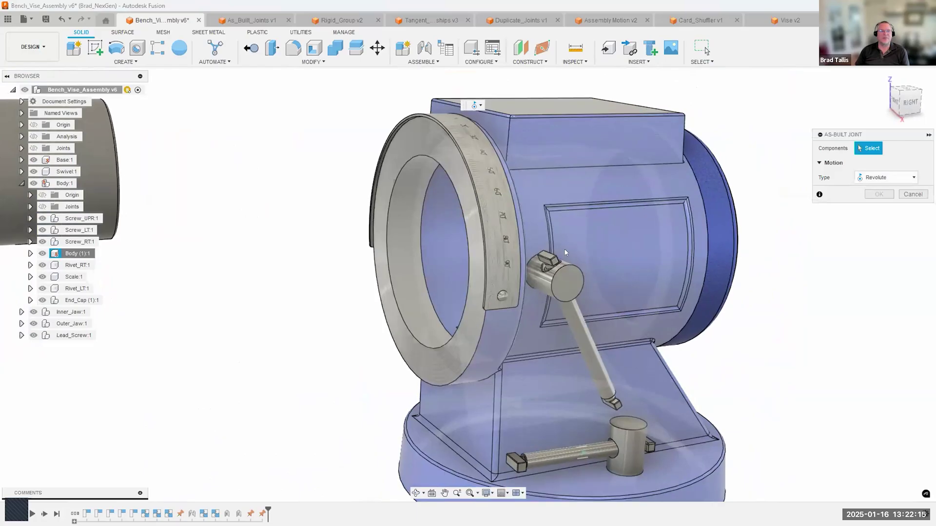
scroll(565, 253, "up", 3)
left_click(571, 252)
left_click(555, 188)
middle_click_drag(555, 188, 565, 231, "shift")
left_click(567, 234)
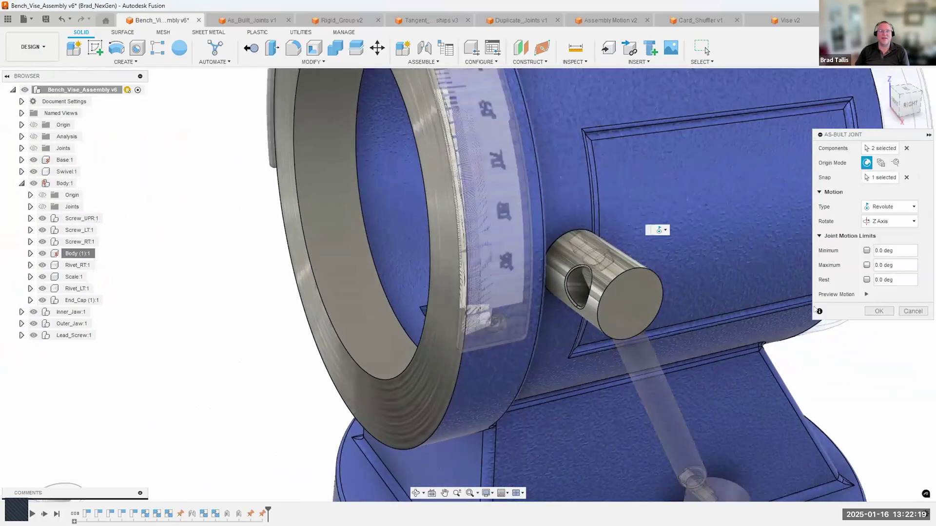
left_click(878, 312)
Create an As-Built Revolute joint between the lower clamp screw on the vise's left side and the Body casting, with the origin on the screw.
right_click_drag(891, 414, 890, 323)
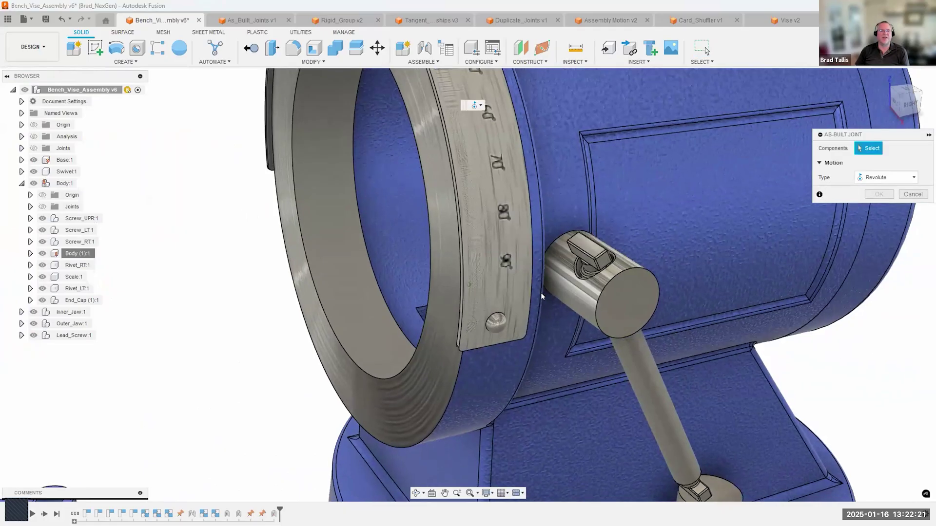
scroll(489, 258, "up", 4)
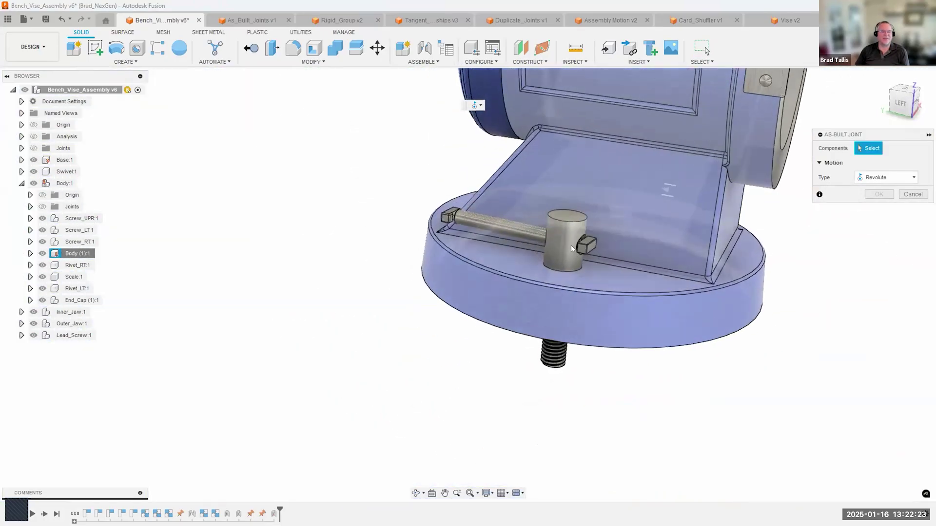
left_click(545, 286)
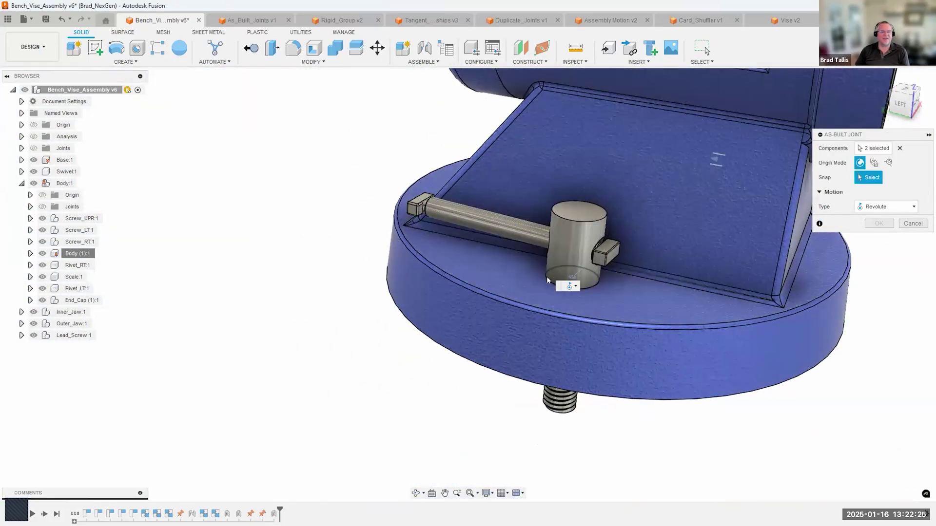
left_click(546, 276)
key("Return")
Add an As-Built Slider joint between the left-side lower clamp's handle and its screw, and slide the handle to test it.
right_click_drag(866, 439, 869, 295)
left_click(868, 178)
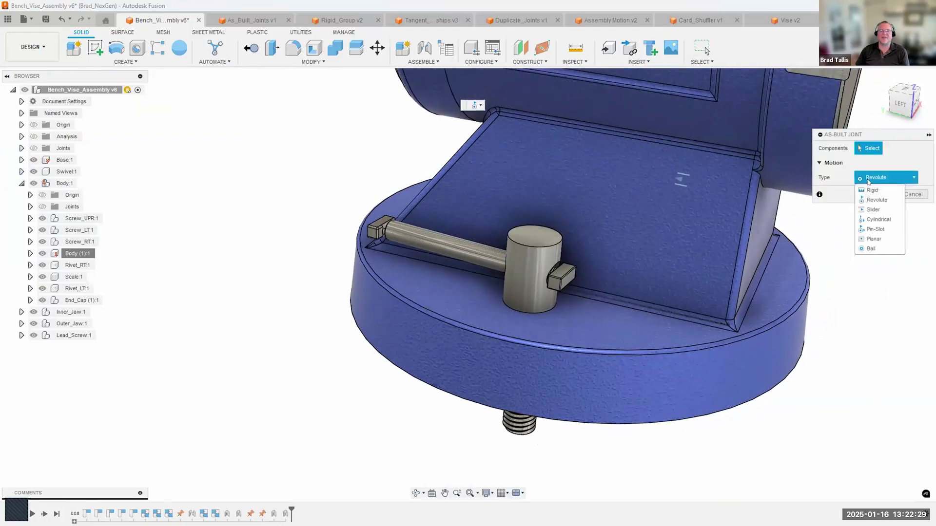
left_click(868, 209)
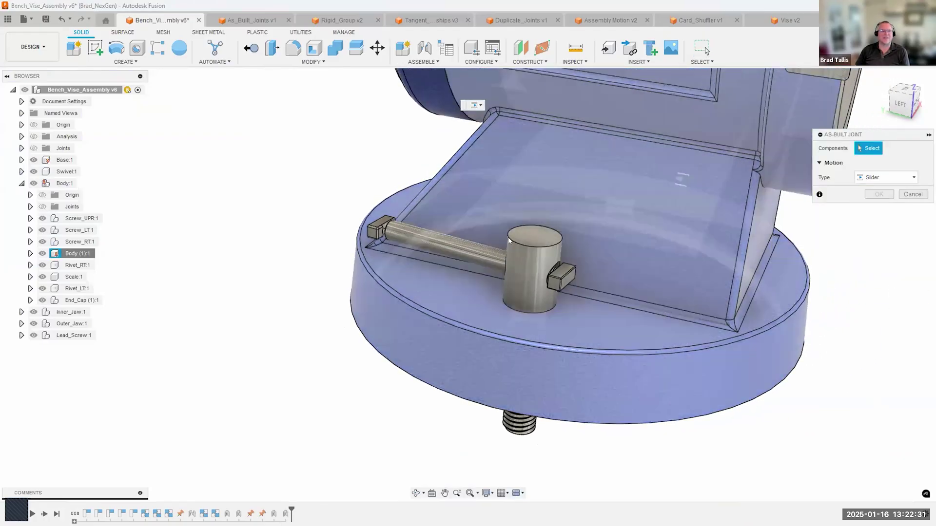
scroll(508, 237, "up", 2)
left_click(503, 239)
left_click(472, 244)
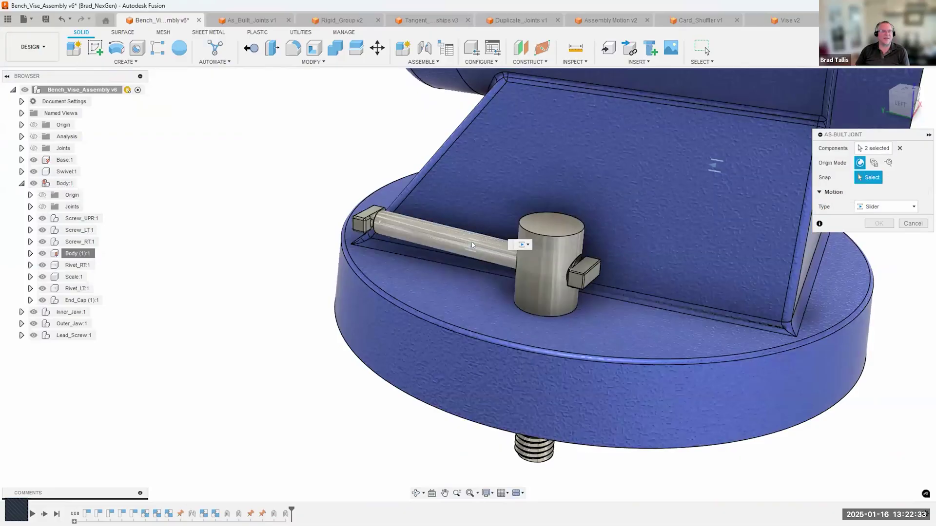
left_click(476, 247)
left_click(879, 311)
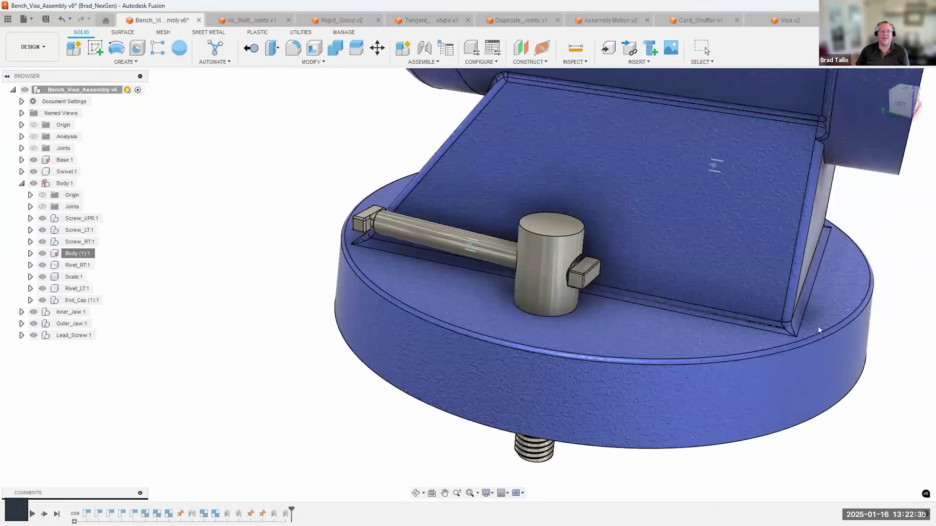
scroll(485, 284, "down", 2)
left_click_drag(438, 252, 475, 253)
Create an As-Built Slider joint along the Z Axis between the upper clamp's handle and its screw.
middle_click_drag(689, 86, 397, 160, "shift")
scroll(397, 161, "up", 3)
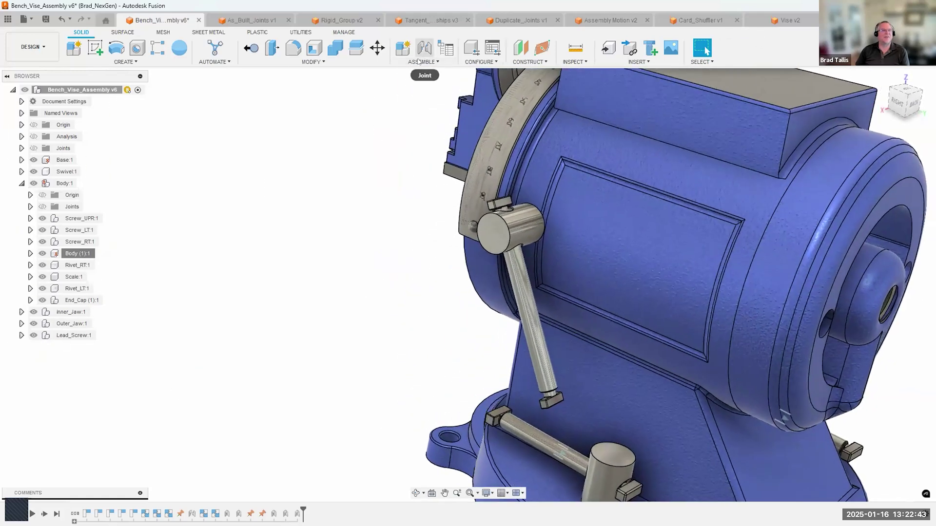
left_click(422, 62)
left_click(416, 102)
scroll(480, 239, "up", 3)
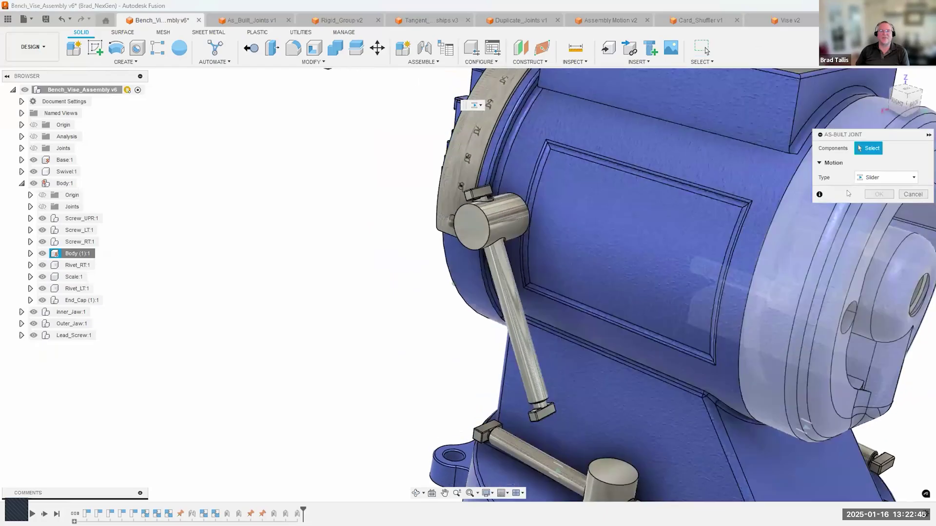
left_click(480, 239)
left_click(482, 273)
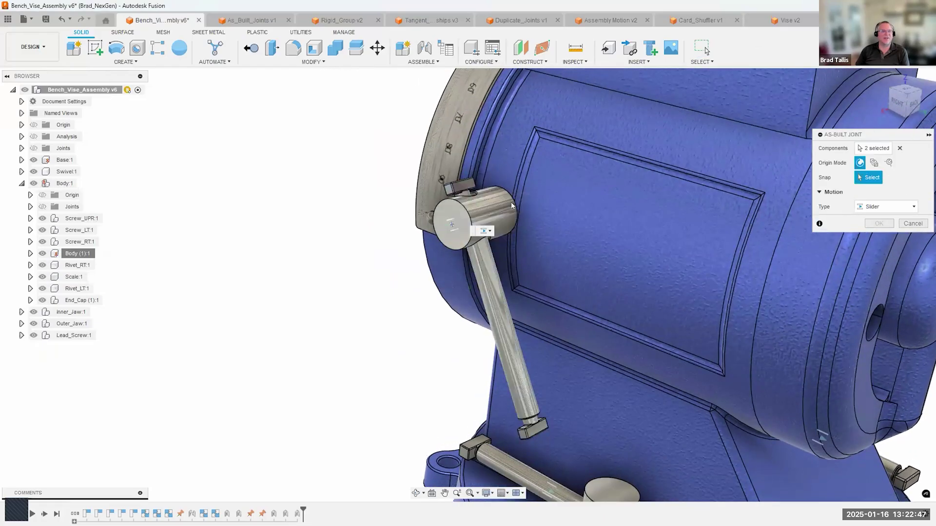
scroll(478, 276, "up", 1)
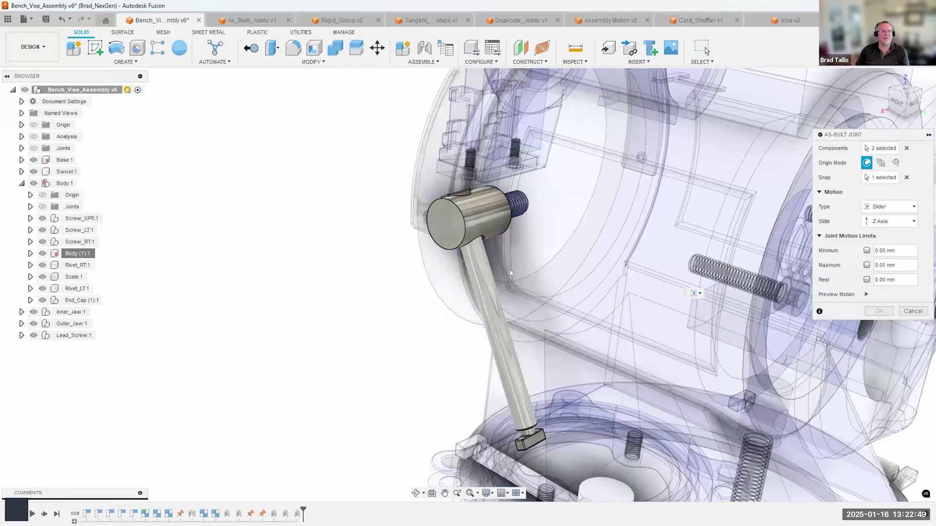
key("Return")
Move the upper clamp handle to test its slider and revolute joints, and revert to the captured position.
left_click(476, 302)
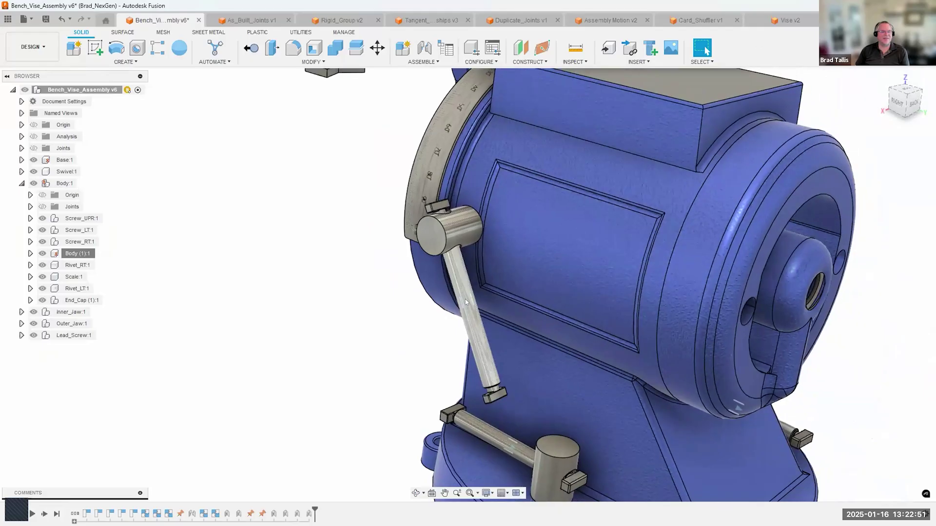
left_click(414, 356)
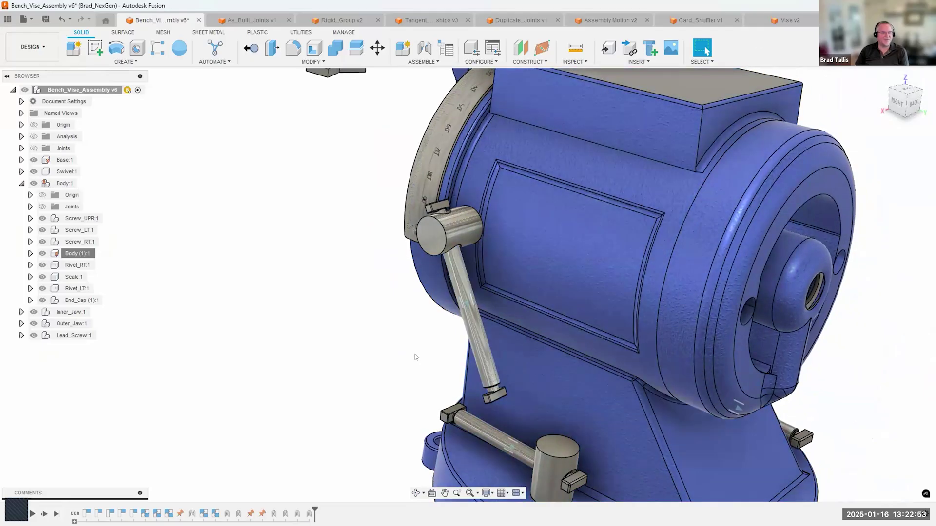
left_click_drag(453, 347, 441, 283)
left_click(754, 47)
Unpin the main casting, Body (1), so the Body subassembly can move.
middle_click_drag(439, 252, 470, 238, "shift")
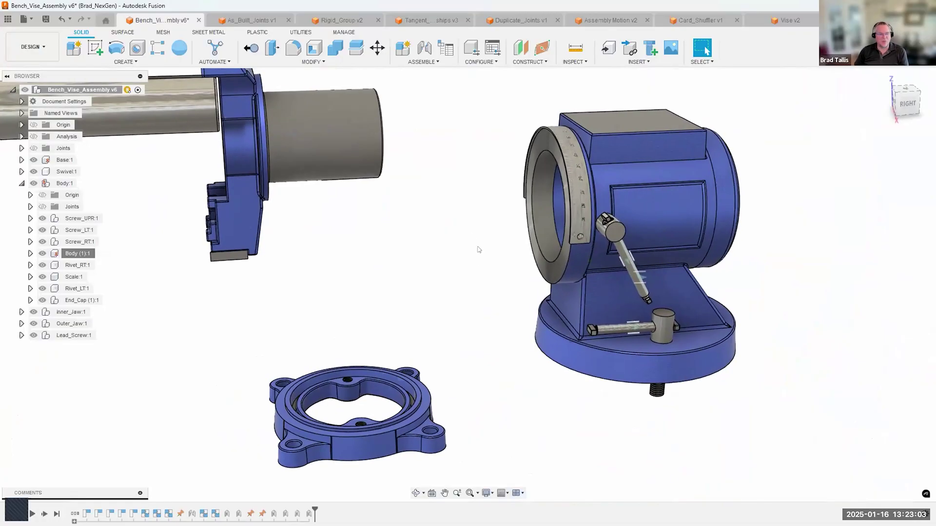
middle_click_drag(355, 359, 366, 379, "shift")
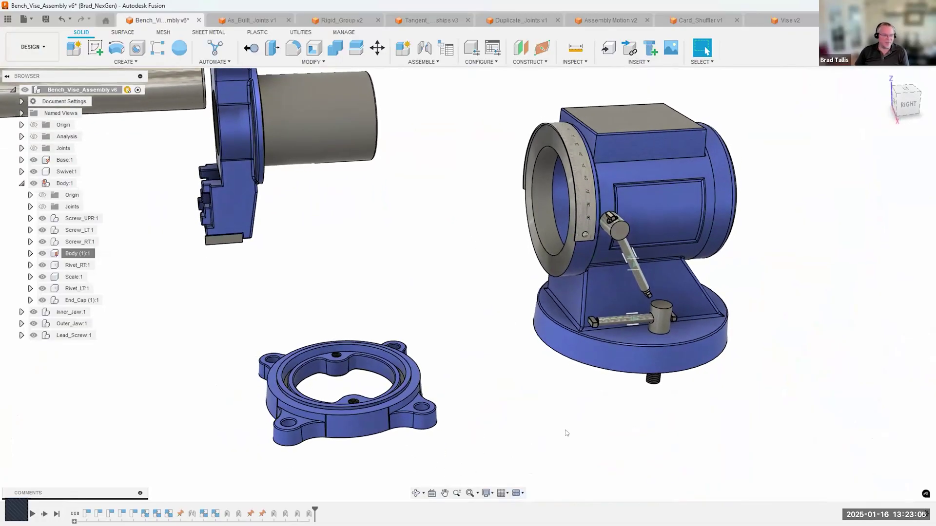
scroll(582, 349, "up", 5)
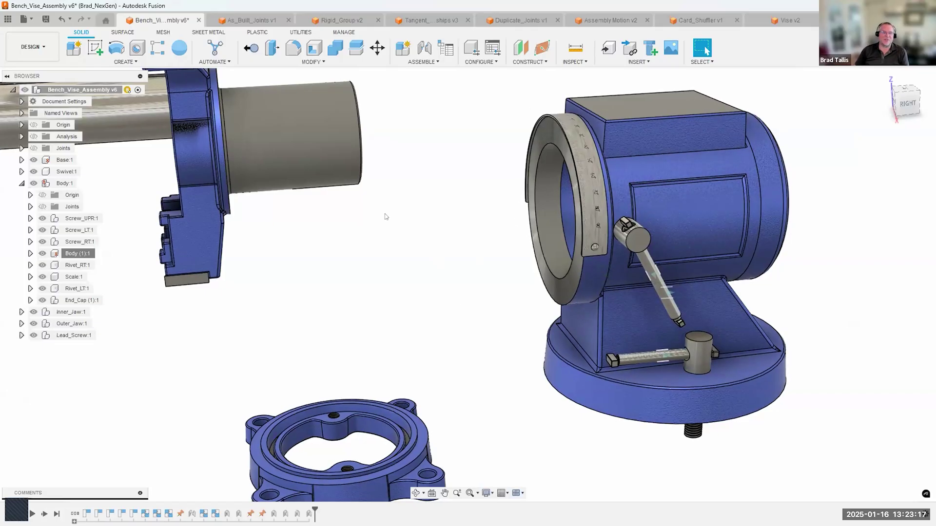
right_click(56, 254)
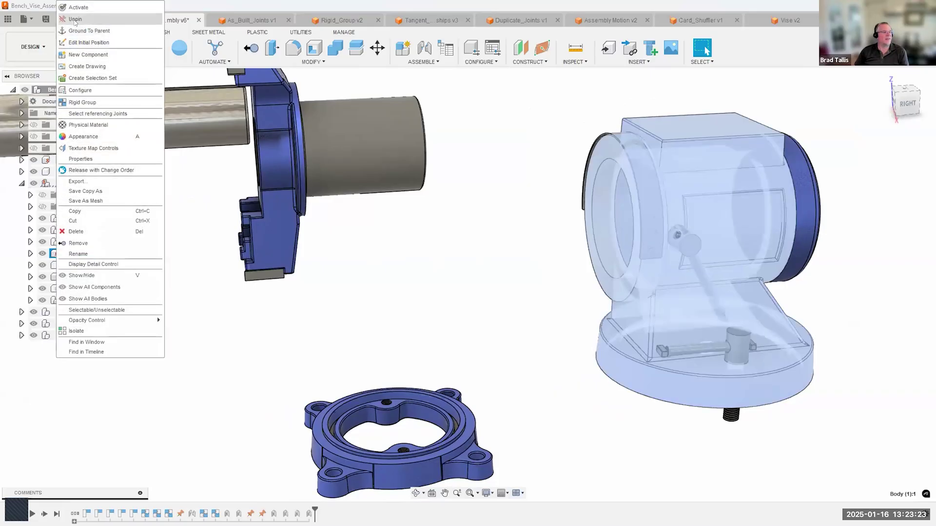
left_click(75, 19)
Move the unpinned Body subassembly to test that its parts travel together, and revert to the captured position.
left_click_drag(696, 346, 619, 447)
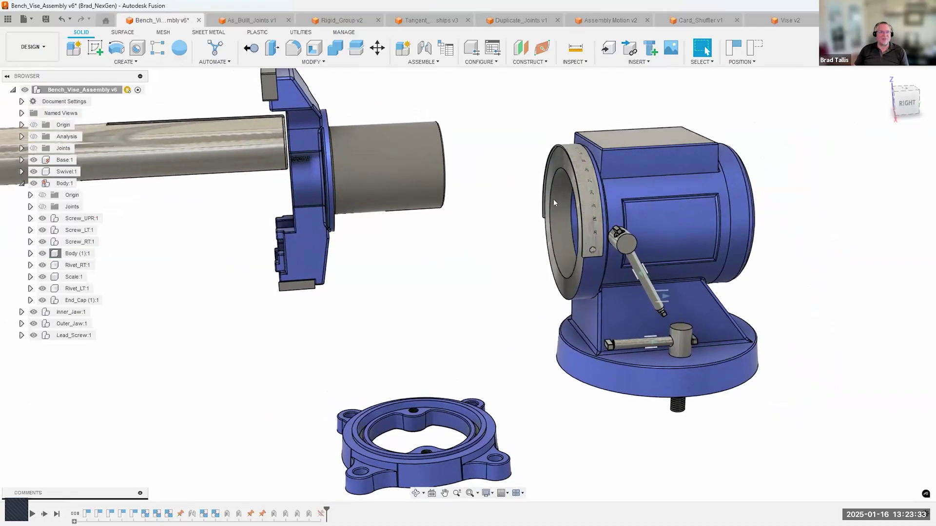
left_click(445, 63)
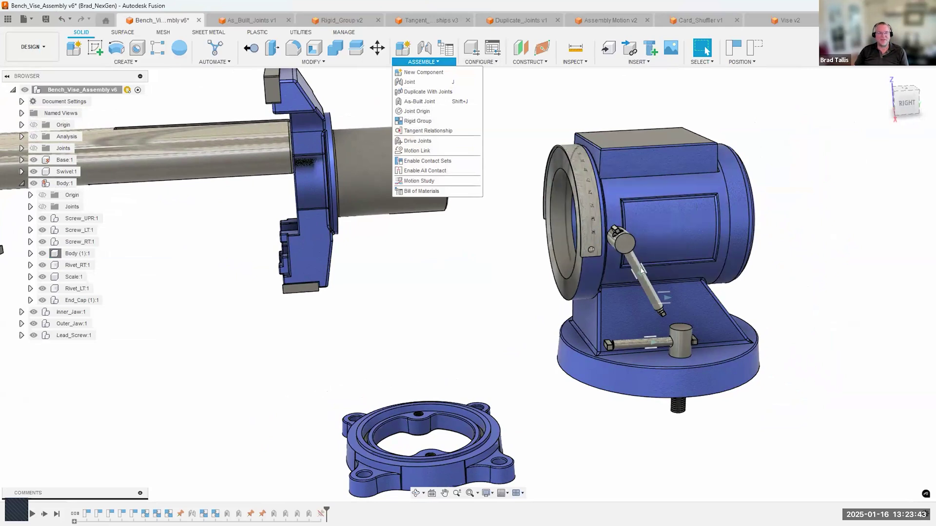
middle_click_drag(478, 266, 491, 267, "shift")
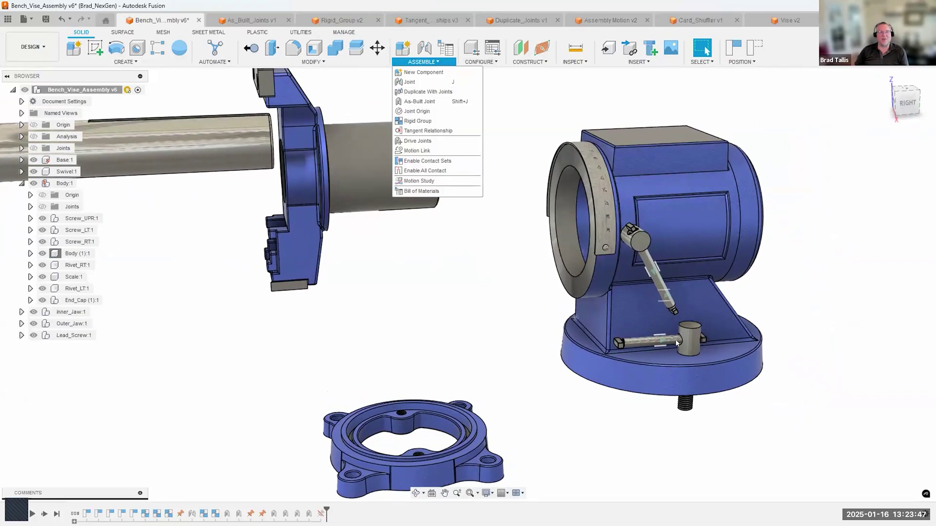
left_click(763, 48)
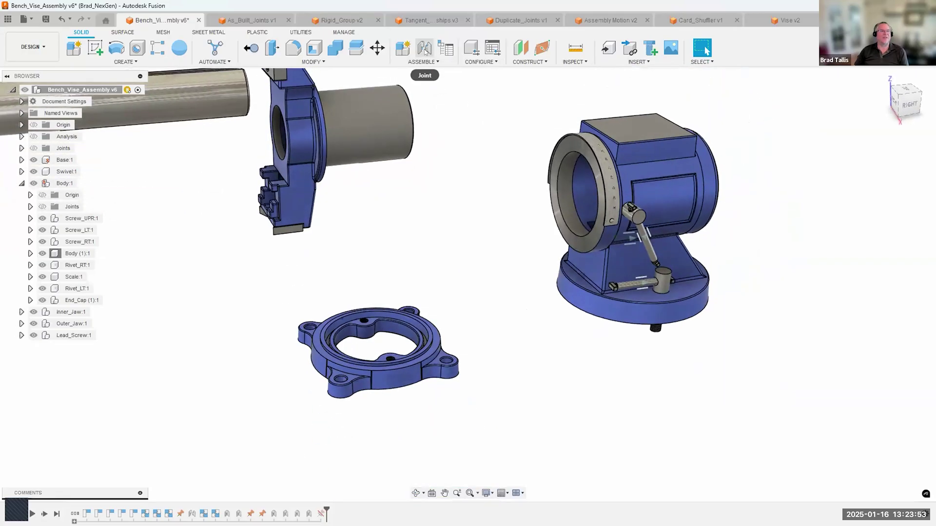
Create a Revolute joint between the underside of the Body casting and the centre of the Base ring, with zero angle and offsets.
middle_click_drag(565, 310, 441, 331, "shift")
left_click(593, 221)
scroll(442, 330, "up", 5)
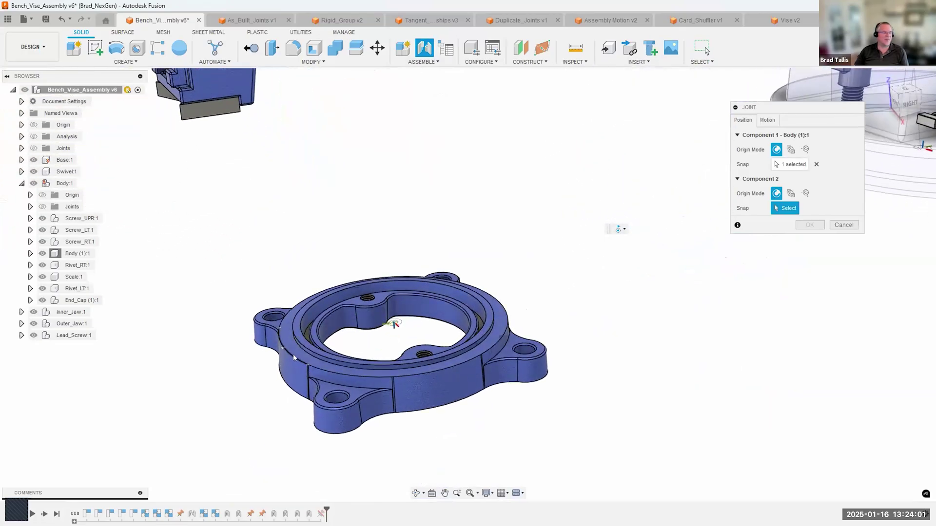
left_click(294, 354)
scroll(598, 265, "down", 4)
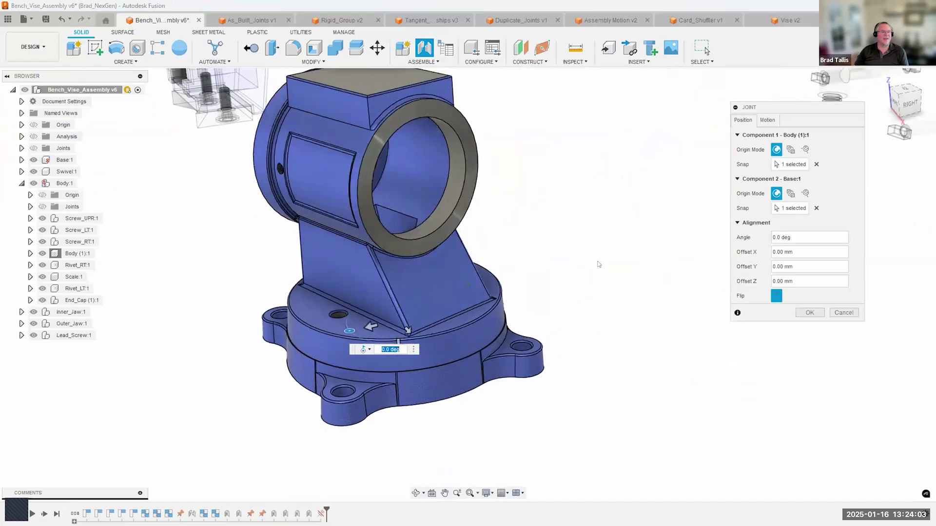
middle_click_drag(523, 309, 536, 330)
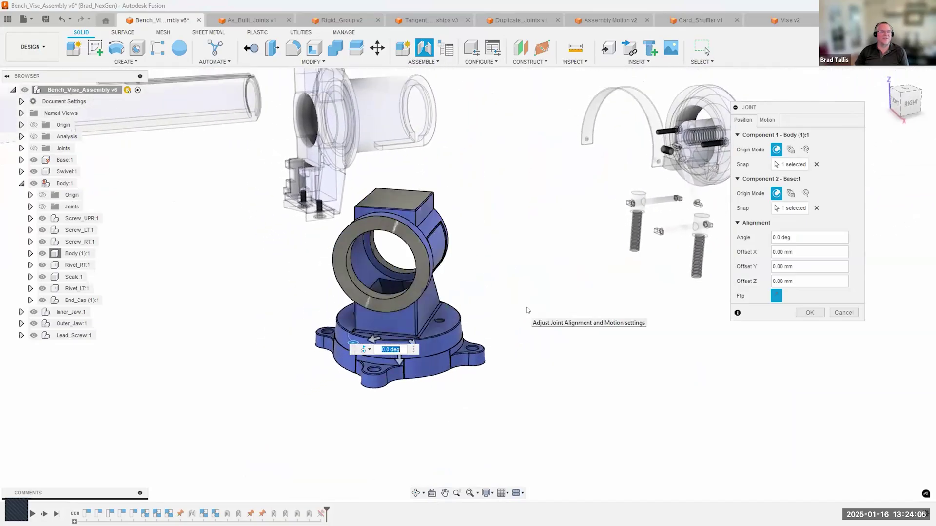
scroll(527, 307, "down", 1)
scroll(571, 147, "up", 1)
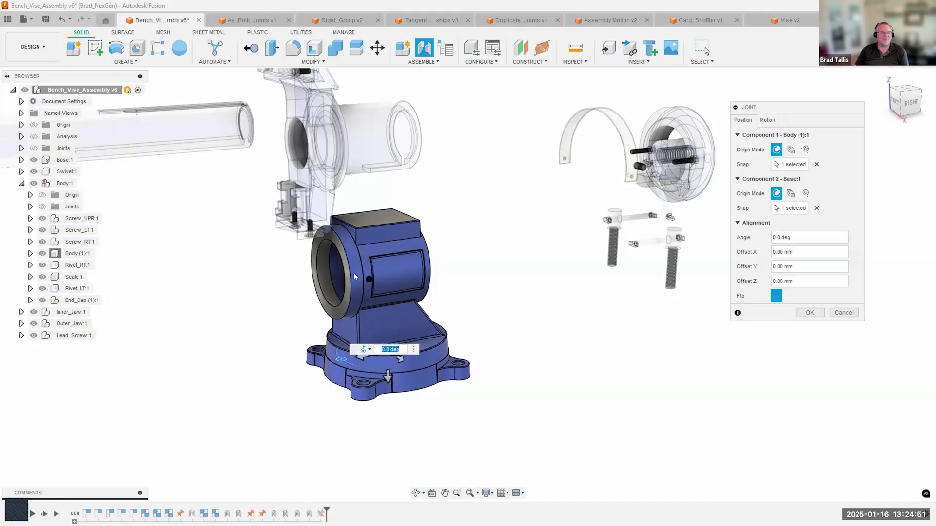
left_click(810, 313)
Swivel the Body casting on the Base to test the new joint, and revert to the captured position.
scroll(526, 294, "up", 5)
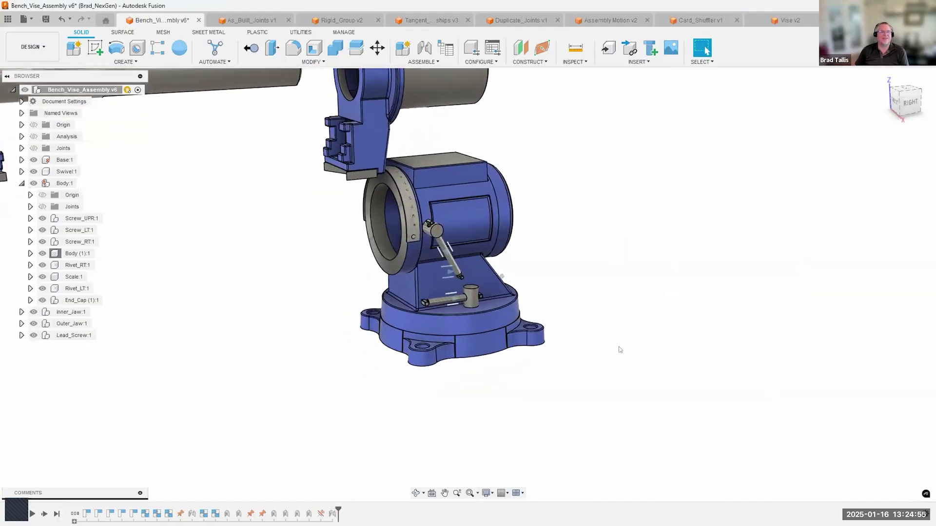
middle_click_drag(527, 294, 470, 356, "shift")
left_click_drag(470, 356, 502, 356)
left_click(755, 48)
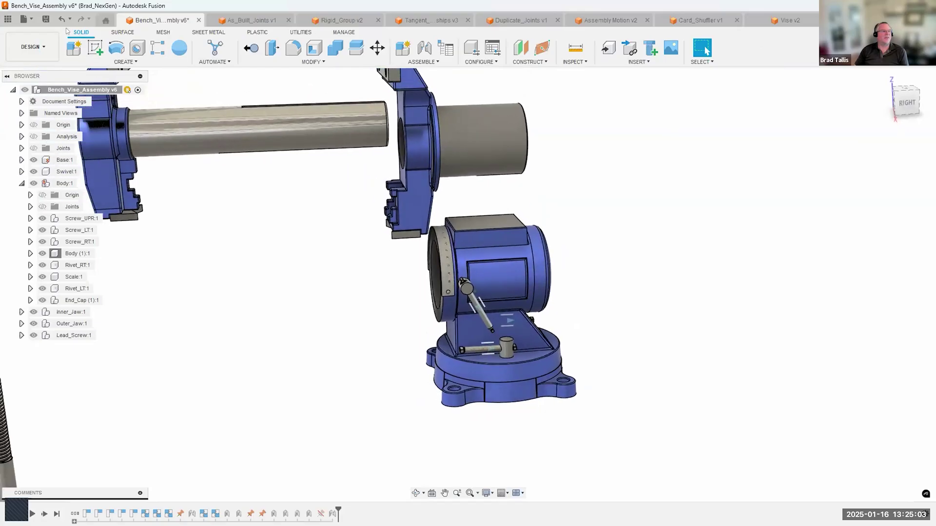
Undo the test movement and the joint between the Body casting and the Base.
left_click(61, 21)
left_click(61, 20)
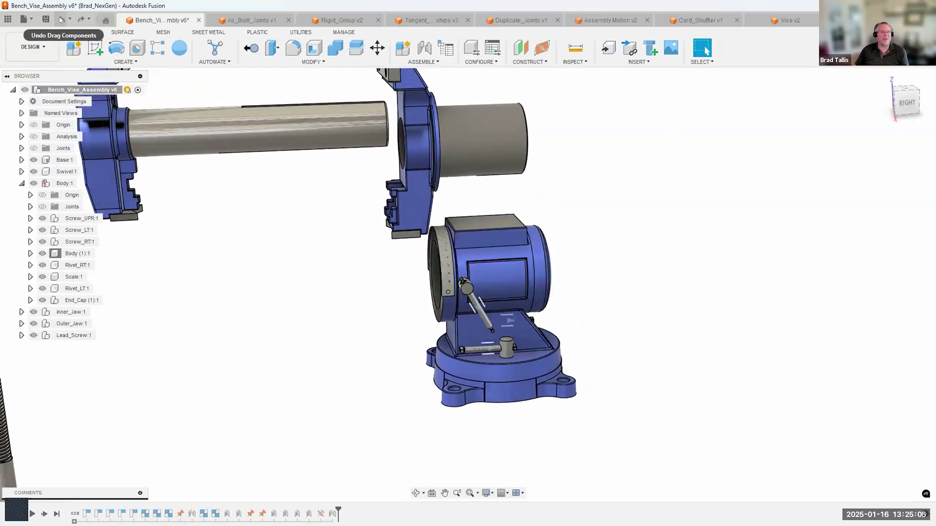
left_click(61, 20)
Place a new joint between the underside edge of the Body casting and the outer circular edge of the Base ring.
middle_click_drag(460, 307, 425, 78, "shift")
left_click(424, 47)
middle_click_drag(663, 182, 629, 193, "shift")
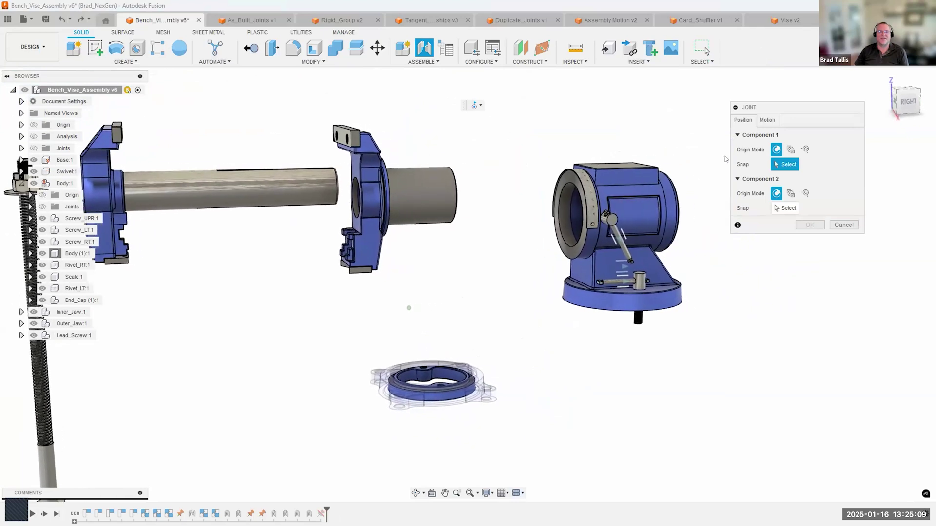
middle_click_drag(585, 280, 598, 209, "shift")
left_click(598, 210)
middle_click_drag(745, 139, 757, 183, "shift")
middle_click_drag(376, 256, 355, 270, "shift")
scroll(380, 336, "up", 3)
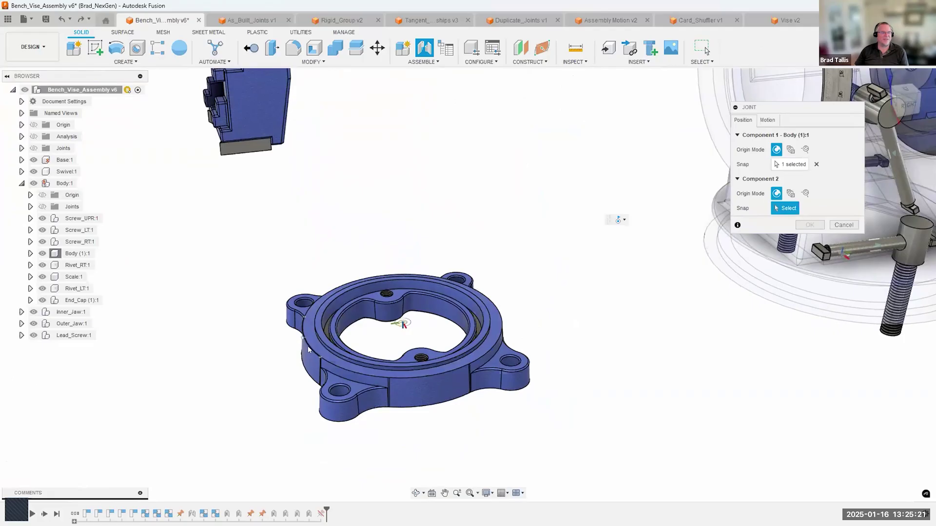
middle_click_drag(312, 350, 305, 360, "shift")
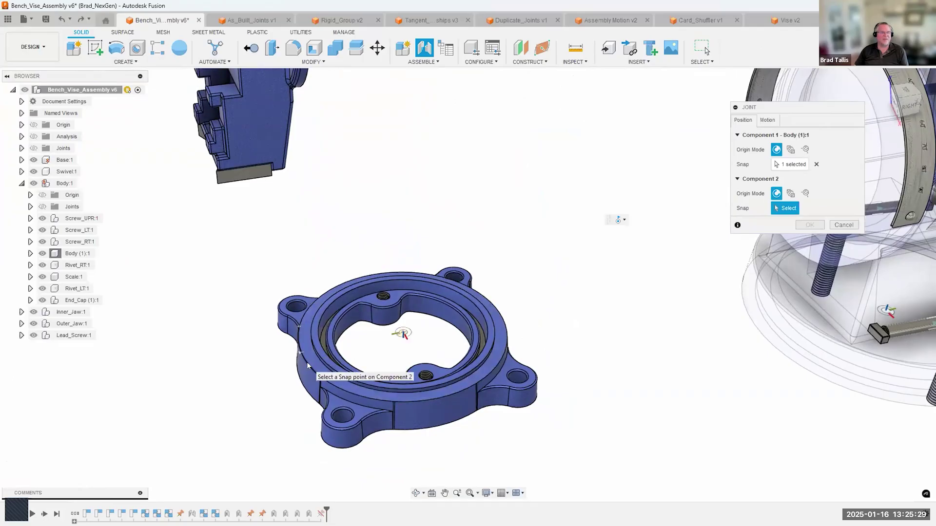
scroll(307, 362, "down", 5)
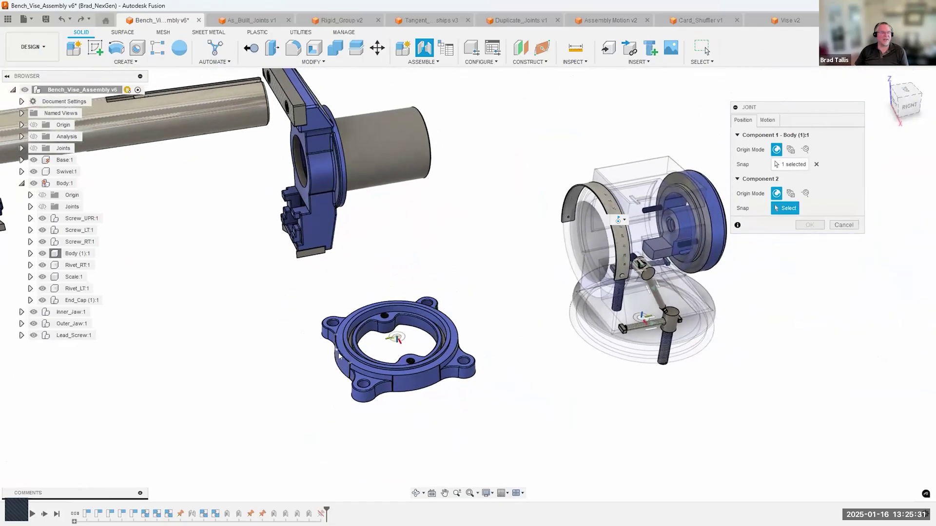
left_click(339, 356)
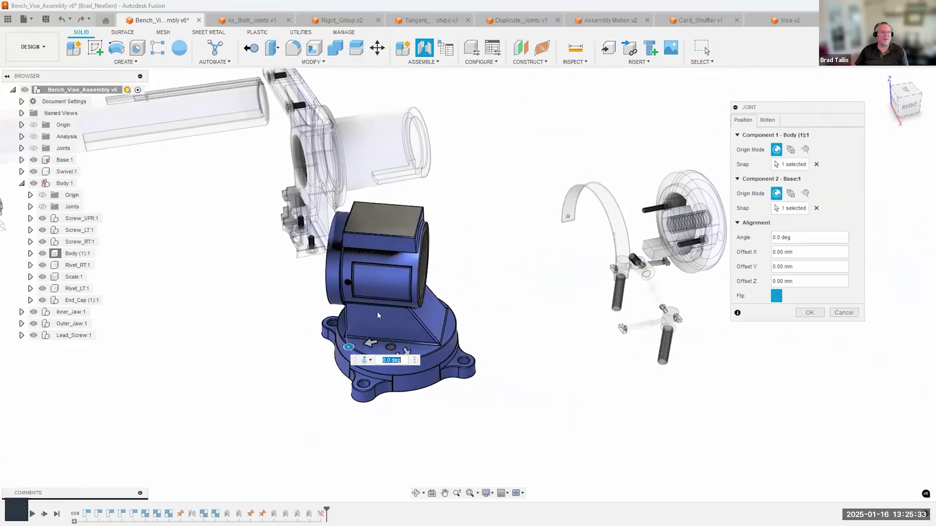
Try the Rigid motion type, switch back to Revolute about the Z axis, and create the Body-to-Base joint.
left_click(774, 121)
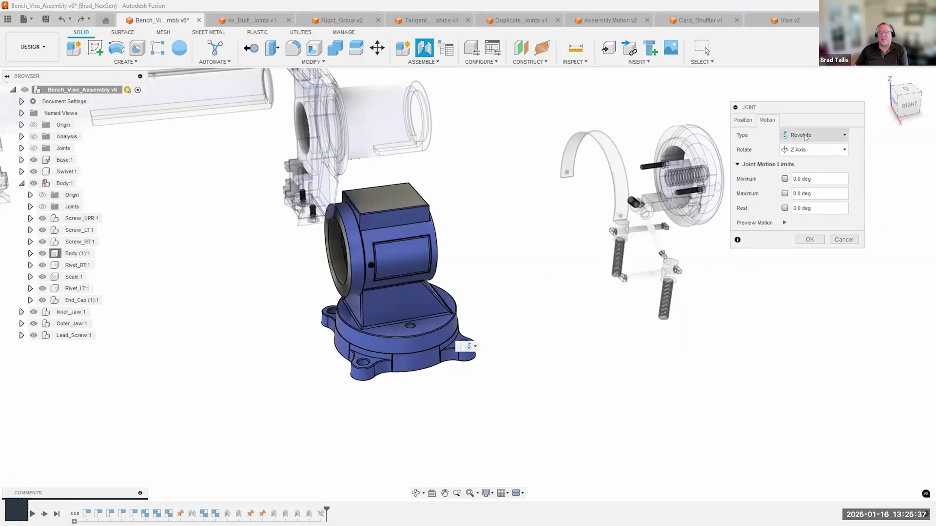
left_click(805, 136)
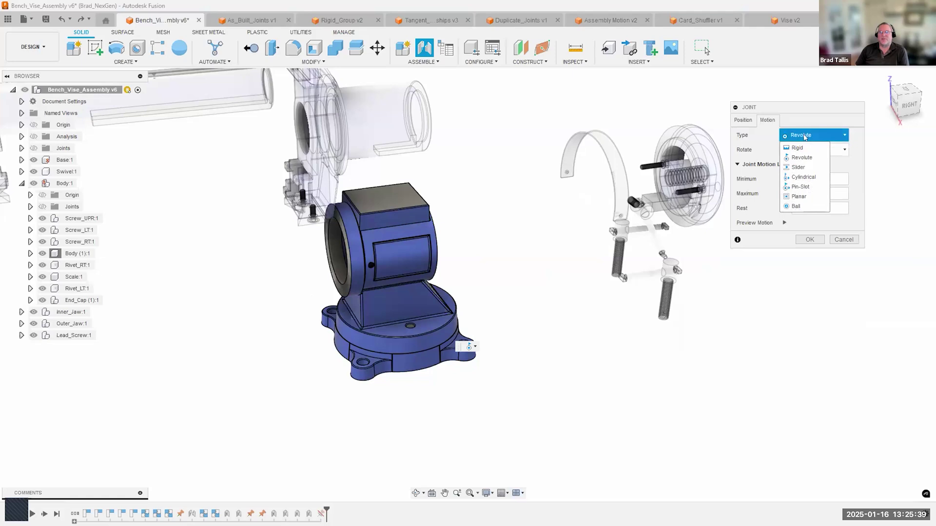
left_click(801, 148)
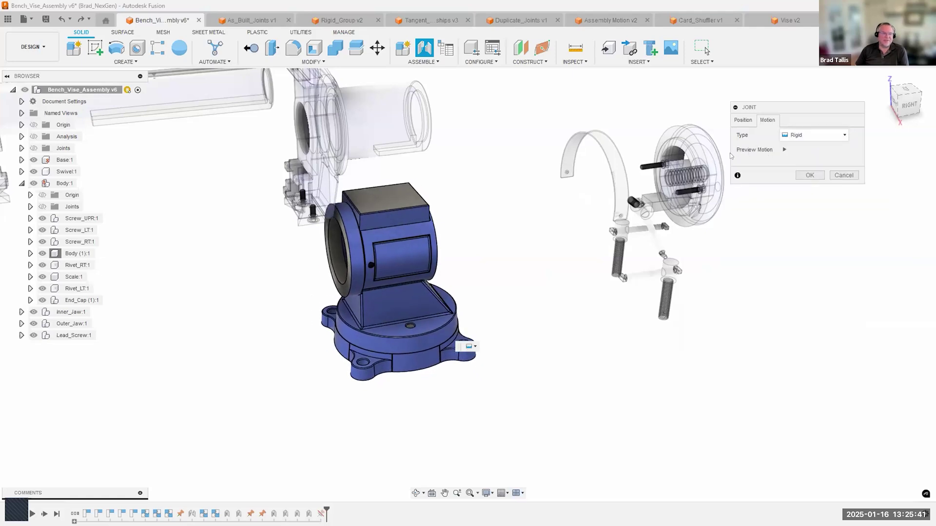
left_click(751, 119)
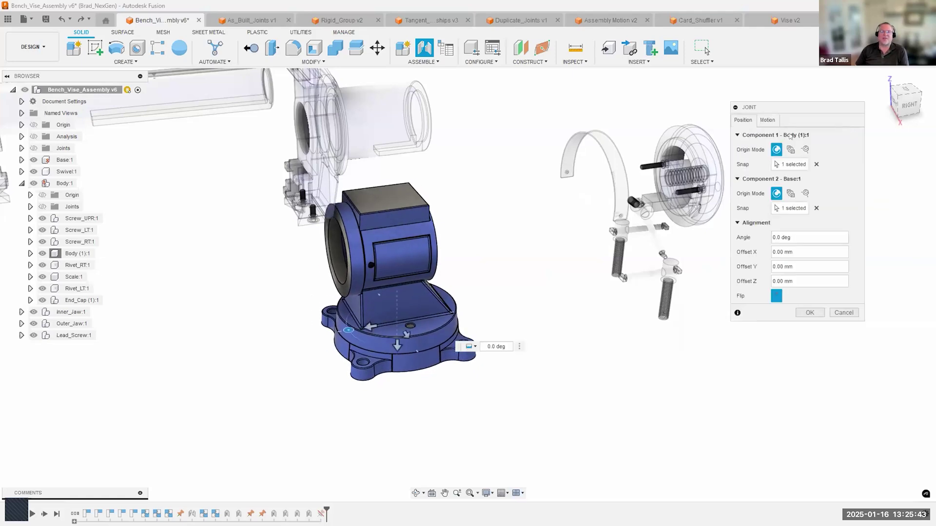
left_click(769, 120)
left_click(809, 135)
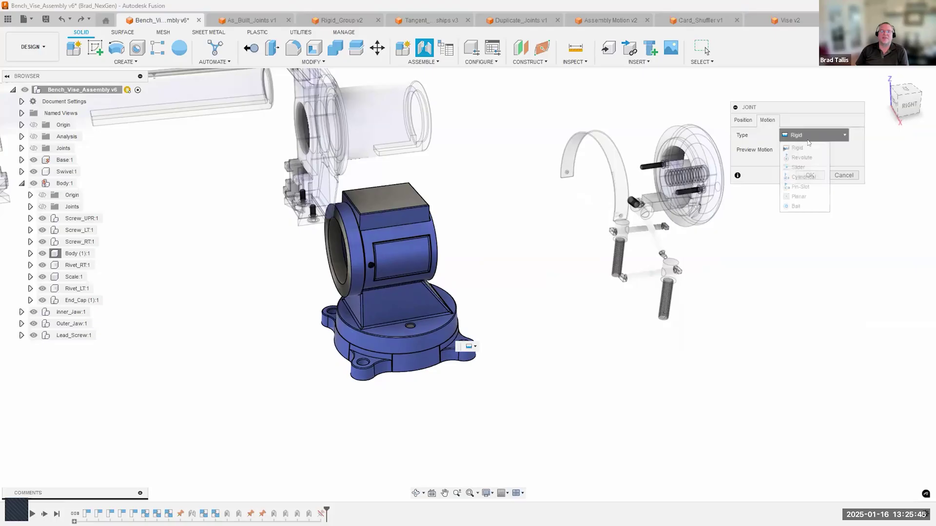
left_click(801, 158)
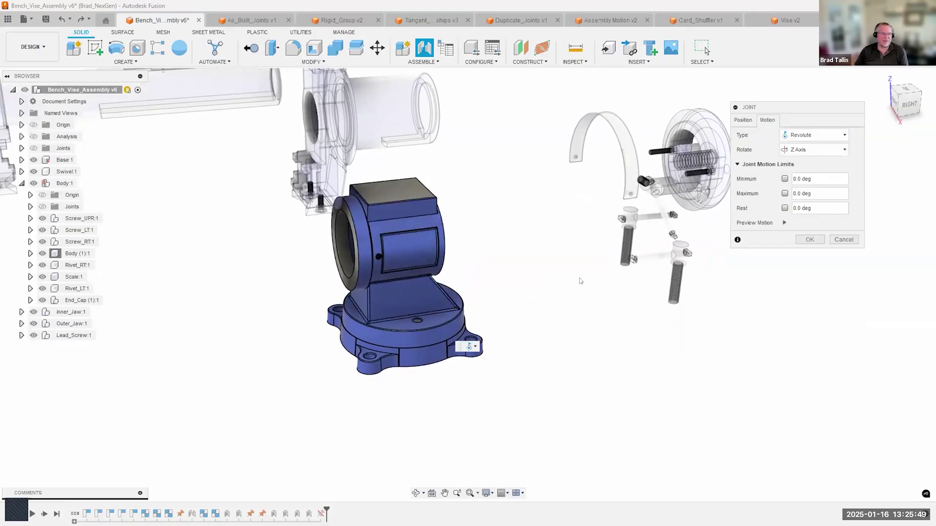
left_click(808, 240)
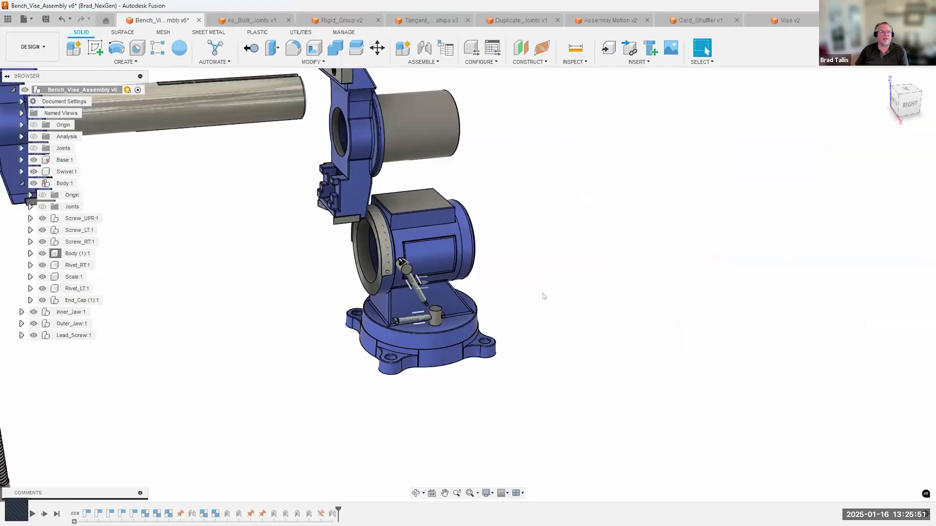
Swivel the Body on the Base to test the recreated joint, and revert to the captured position.
left_click_drag(480, 246, 589, 212)
middle_click_drag(589, 212, 555, 215, "shift")
left_click(754, 48)
scroll(704, 226, "down", 3)
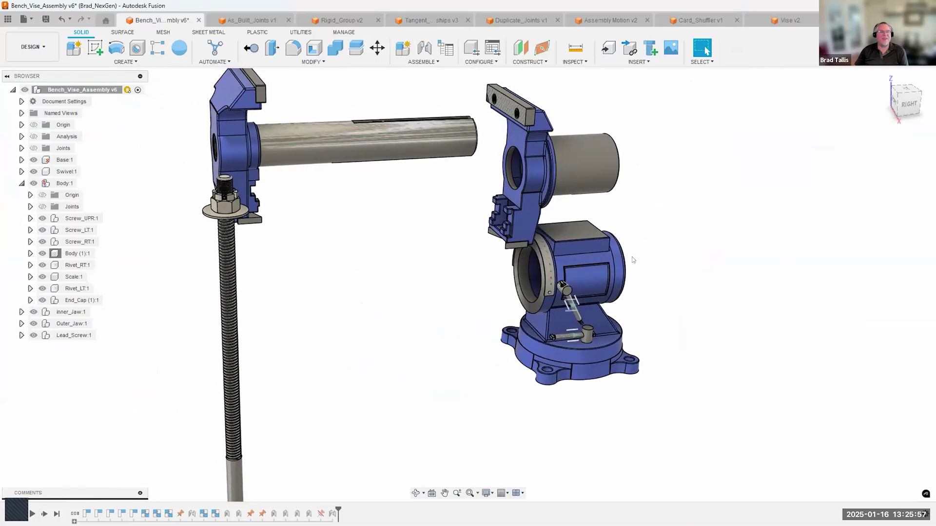
Place a joint between the circular flange of the inner jaw and the round front opening of the Body casting.
scroll(539, 160, "up", 3)
scroll(471, 107, "down", 1)
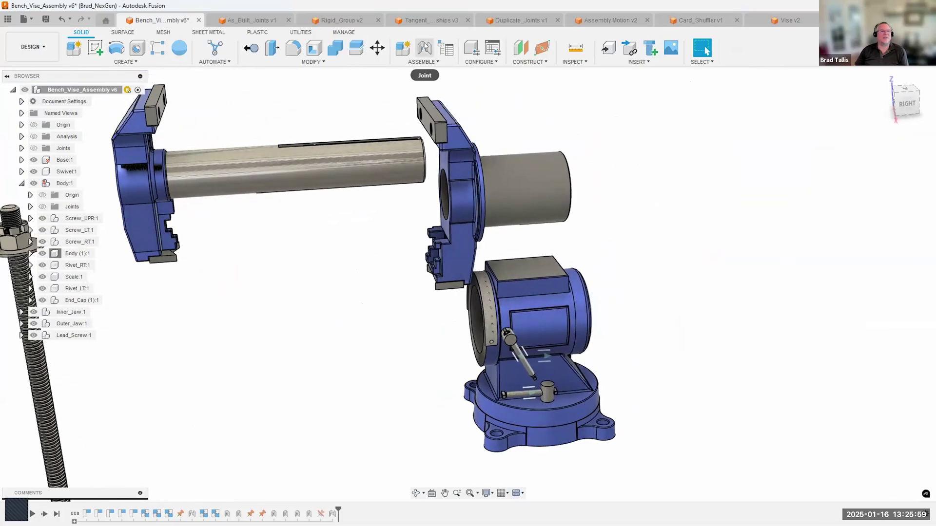
left_click(424, 48)
scroll(440, 151, "up", 5)
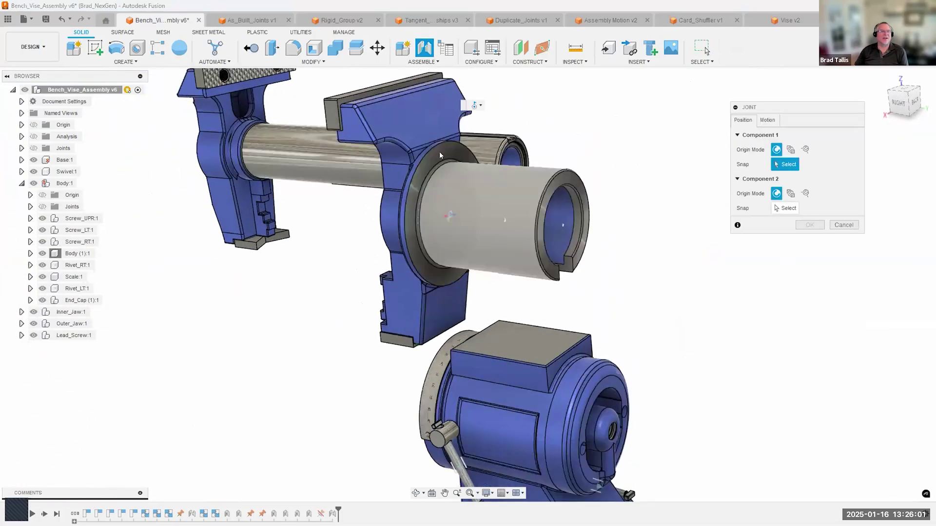
left_click(414, 135)
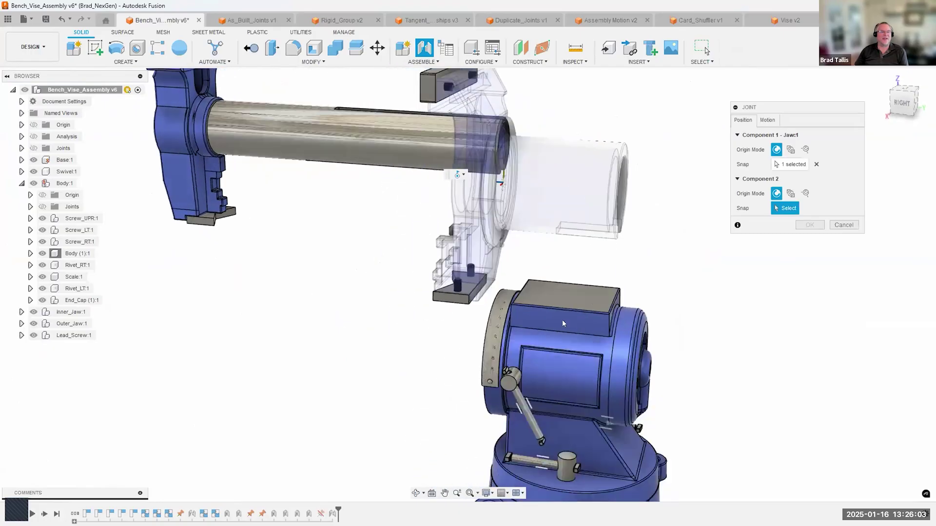
scroll(533, 280, "up", 3)
left_click(545, 267)
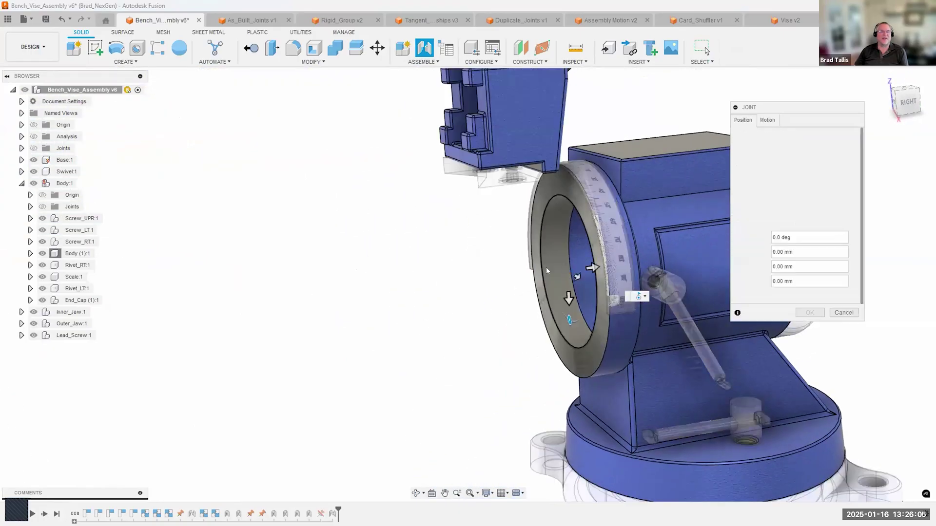
scroll(561, 346, "down", 5)
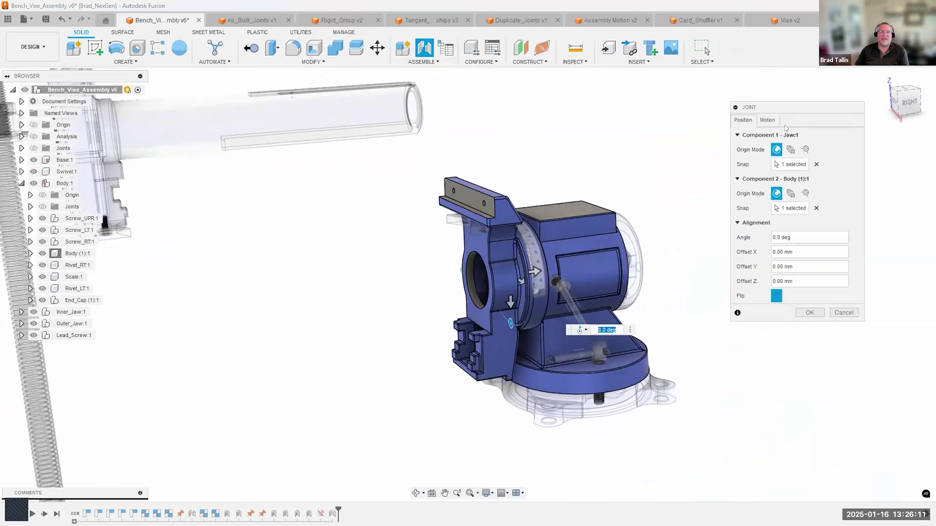
Create the inner jaw's joint as Rigid, and test-swivel the vise before reverting to the captured position.
left_click(768, 120)
left_click(814, 135)
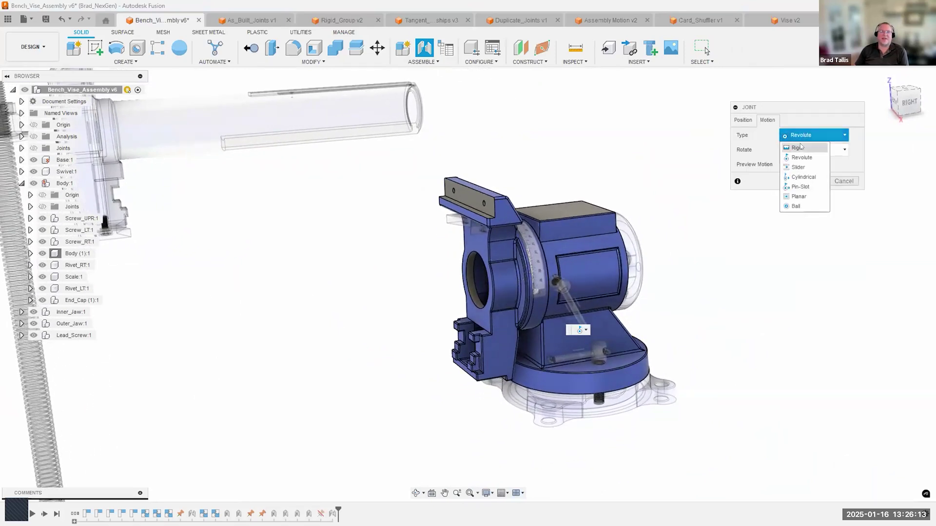
left_click(799, 145)
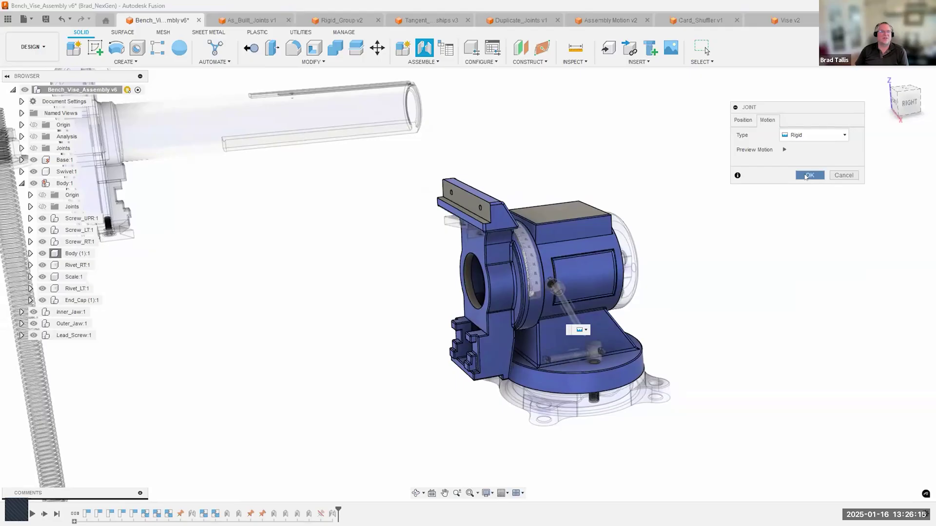
left_click(808, 175)
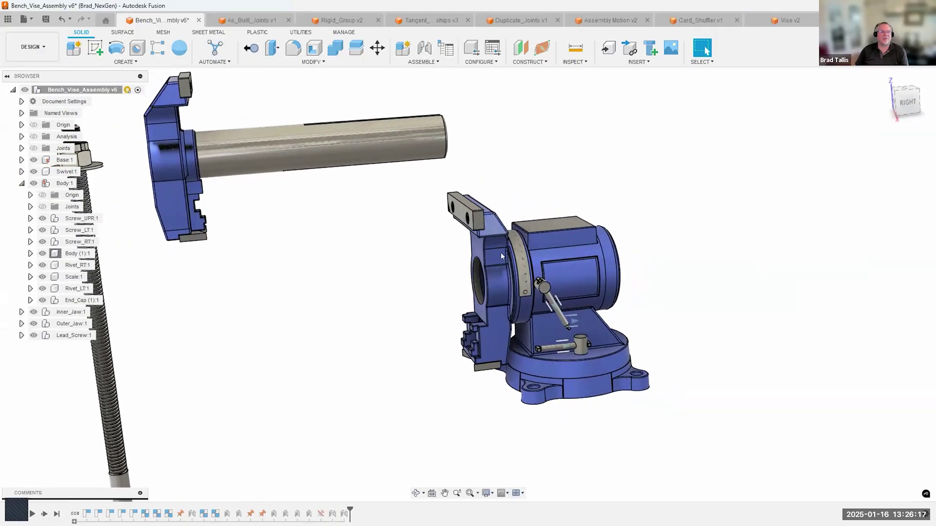
left_click_drag(558, 367, 546, 352)
left_click(754, 48)
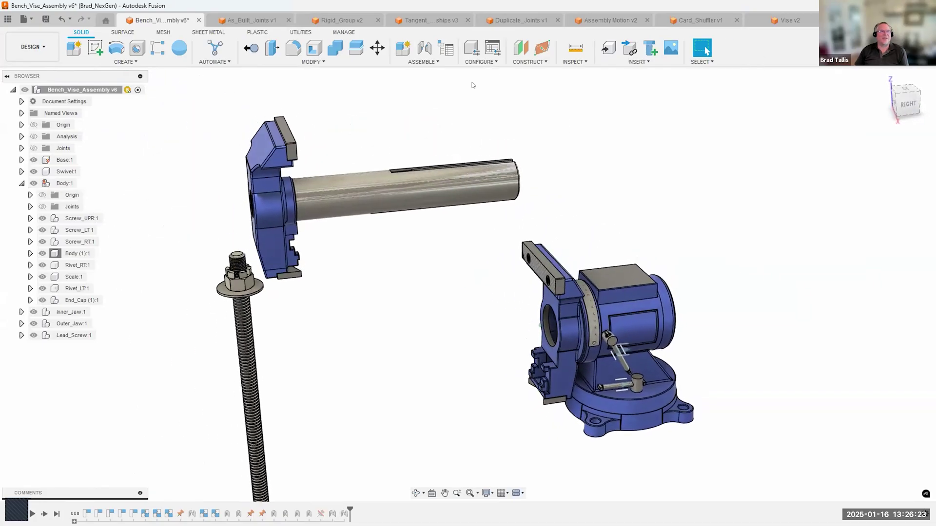
Place a joint between the circular edge where the outer jaw's tube begins and the front bore edge of the inner jaw.
left_click(424, 47)
mouse_move(463, 151)
middle_mouse_down("shift")
mouse_move(376, 162)
mouse_move(416, 144)
mouse_move(469, 152)
mouse_move(452, 190)
mouse_move(458, 166)
middle_mouse_up("shift")
scroll(320, 172, "up", 5)
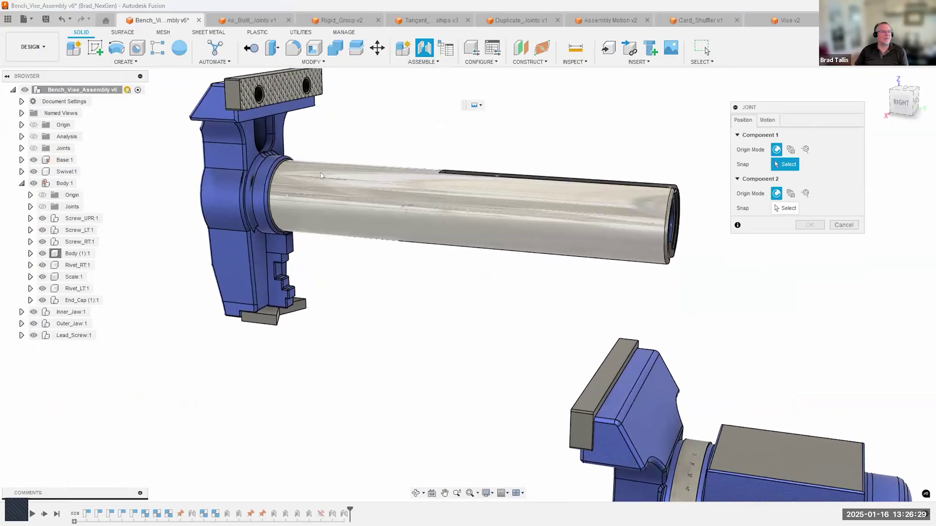
scroll(307, 217, "up", 3)
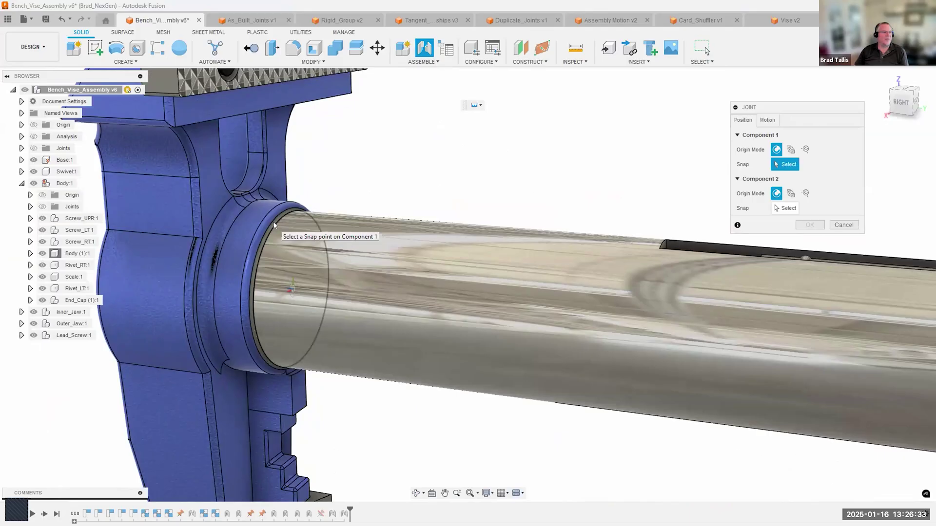
left_click(274, 225)
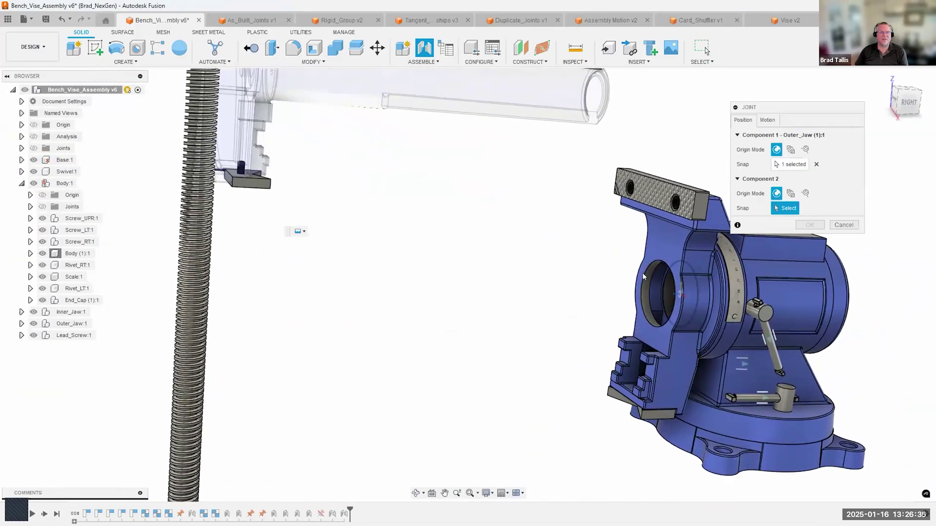
scroll(643, 273, "up", 3)
left_click(642, 234)
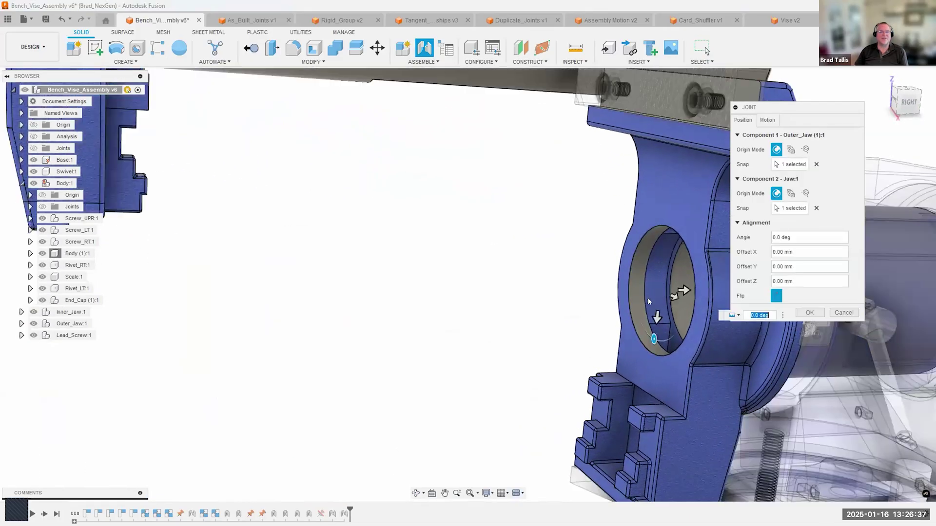
Set the outer jaw's joint to a Slider along the Z axis and create it.
left_click(767, 123)
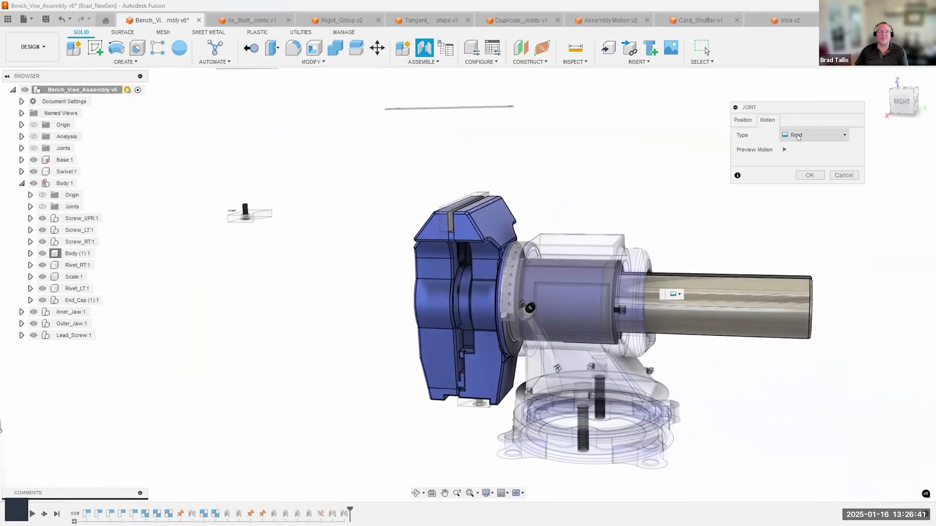
left_click(798, 136)
left_click(798, 167)
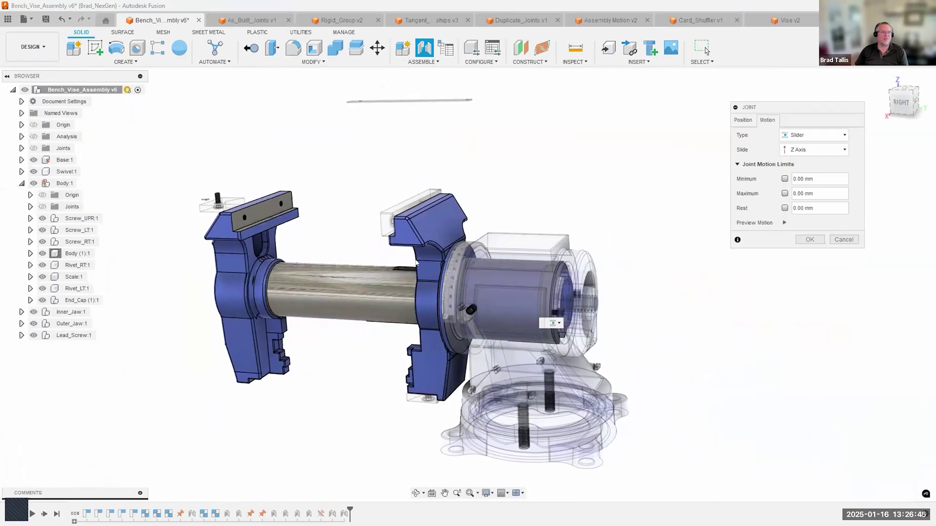
middle_click_drag(308, 254, 432, 226, "shift")
scroll(569, 286, "up", 1)
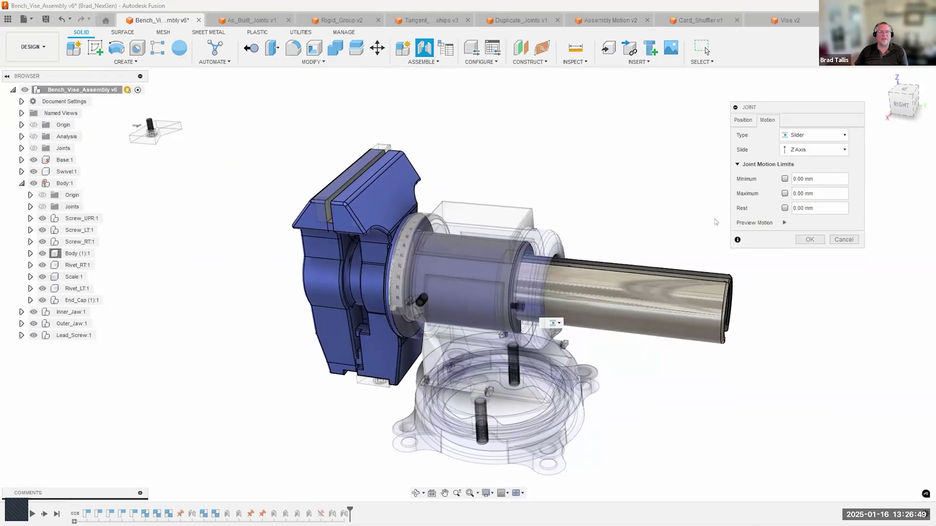
left_click(807, 240)
Slide the outer jaw through the inner jaw and swivel the vise on its Base to test the joints.
middle_click_drag(595, 278, 633, 257, "shift")
left_click_drag(632, 257, 594, 265)
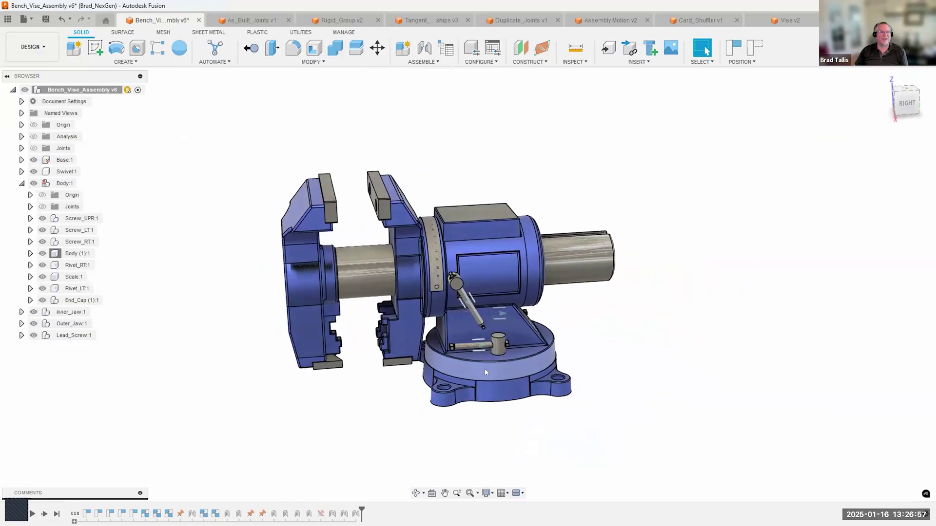
middle_click_drag(447, 361, 688, 256, "shift")
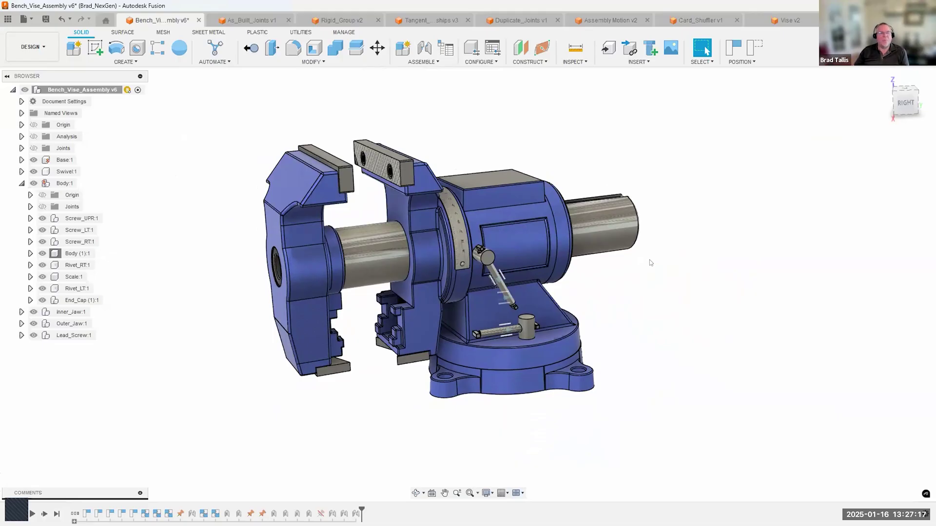
middle_click_drag(649, 260, 629, 261, "shift")
left_click_drag(374, 246, 342, 268)
left_click_drag(467, 376, 521, 366)
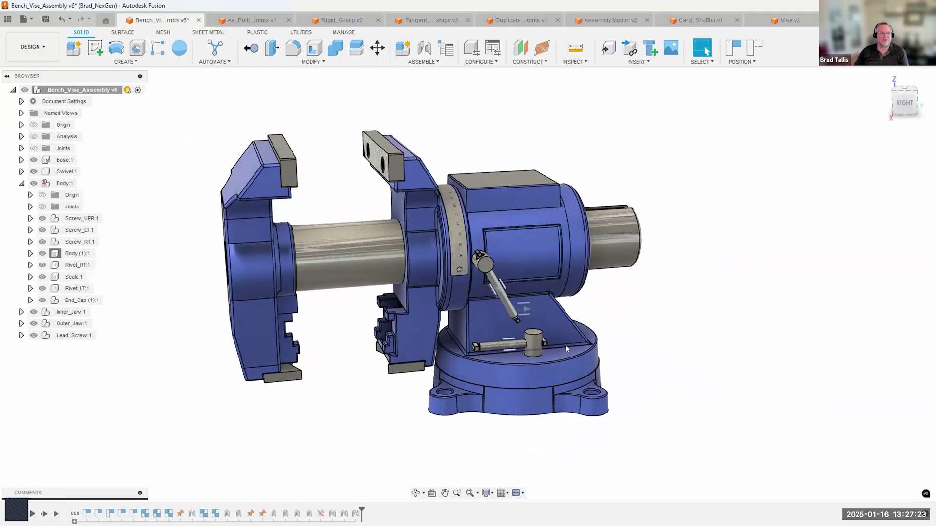
scroll(613, 316, "up", 2)
middle_click_drag(621, 307, 651, 287, "shift")
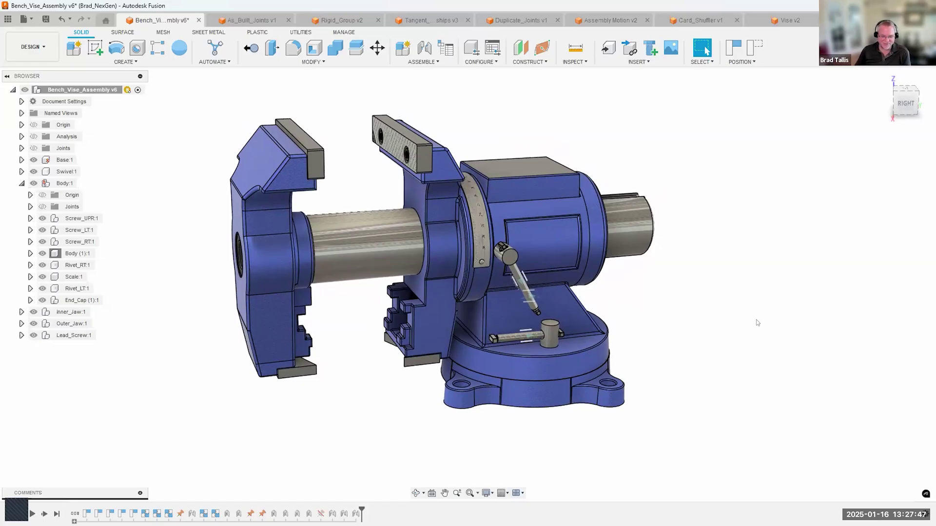
Switch to the As_Built_Joints v1 document and pull the toggle clamp's lever and link away from the rest of the clamp.
left_click(251, 22)
middle_click_drag(562, 237, 639, 221, "shift")
scroll(641, 223, "up", 1)
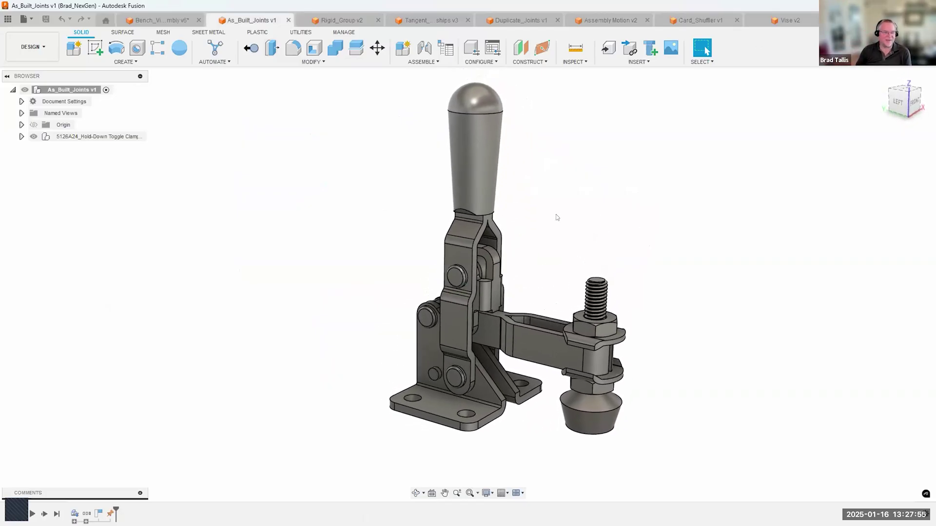
left_click_drag(463, 242, 393, 234)
left_click_drag(482, 296, 536, 240)
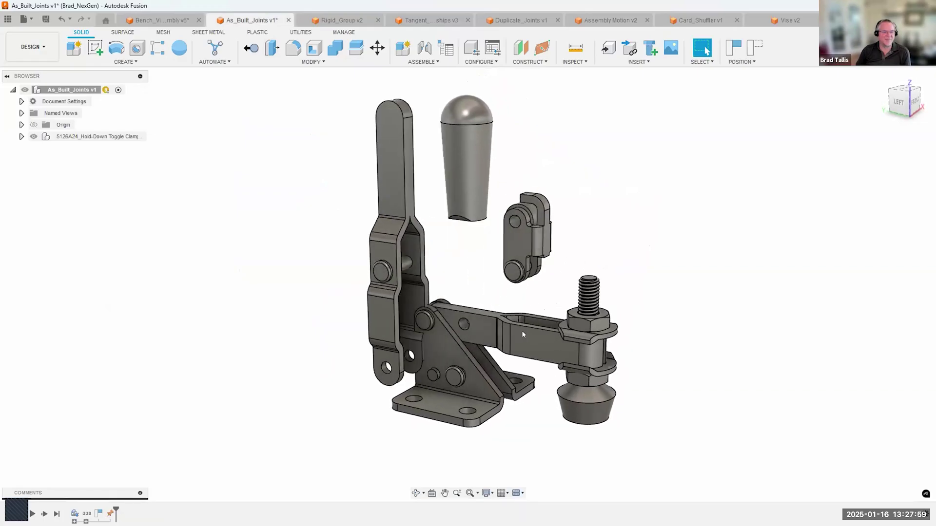
Revert the clamp's pulled-apart parts to their original assembled position.
left_click_drag(535, 338, 636, 271)
left_click(756, 50)
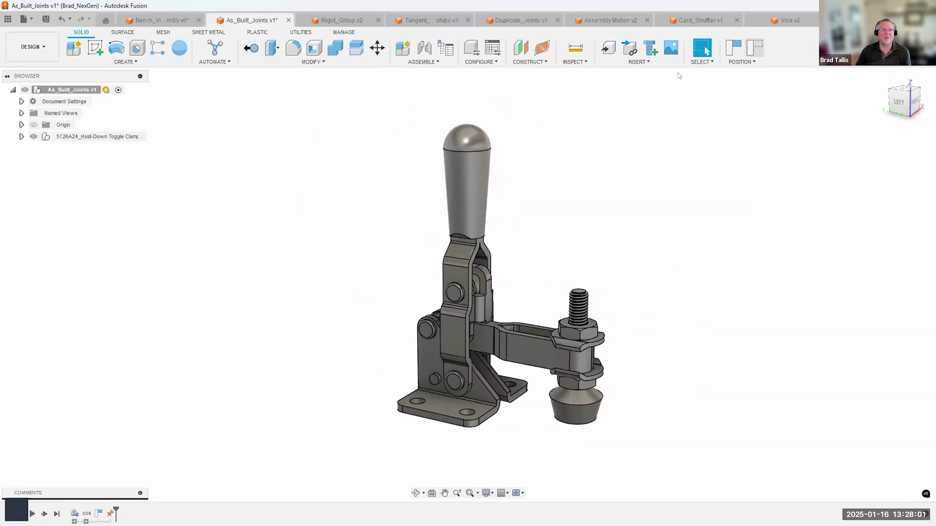
Search the McMaster-Carr catalogue for toggle clamps, look into one hold-down clamp product group and close the catalogue.
left_click(629, 63)
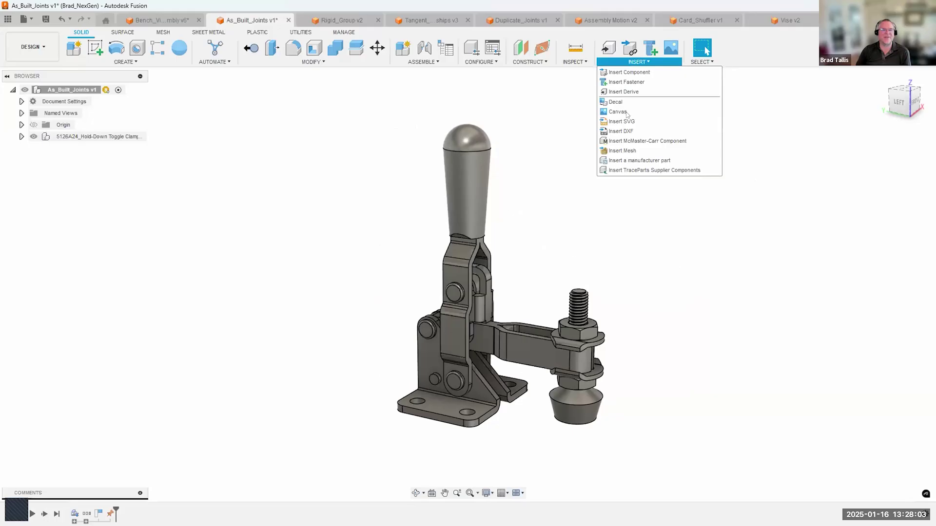
left_click(613, 142)
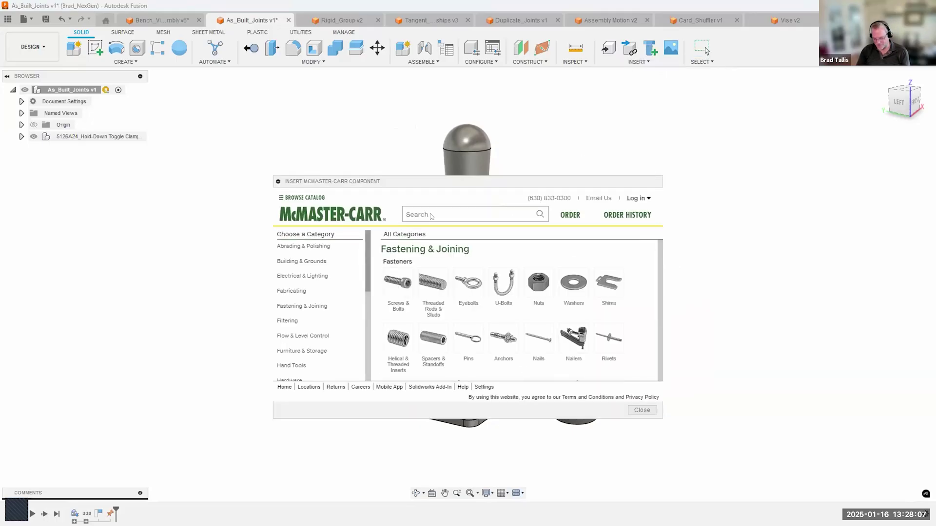
left_click(431, 215)
type("togg")
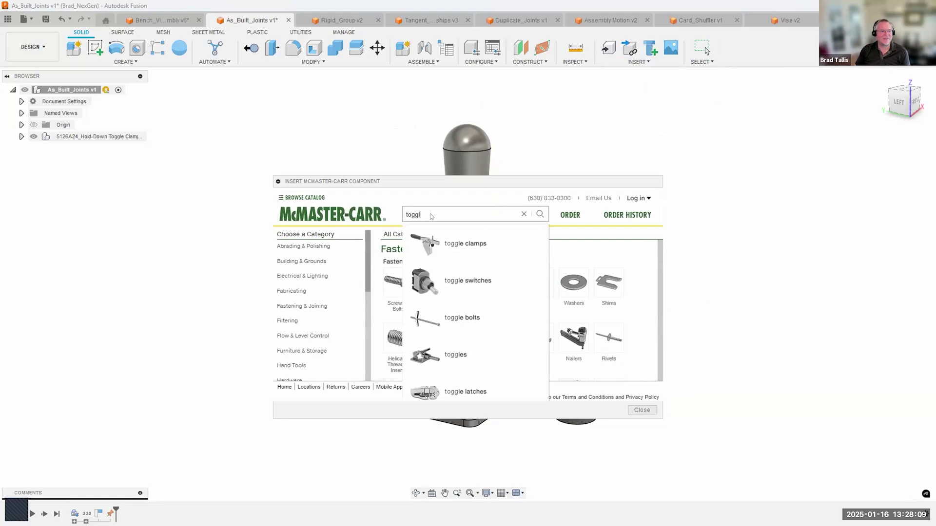
type("l")
left_click(463, 244)
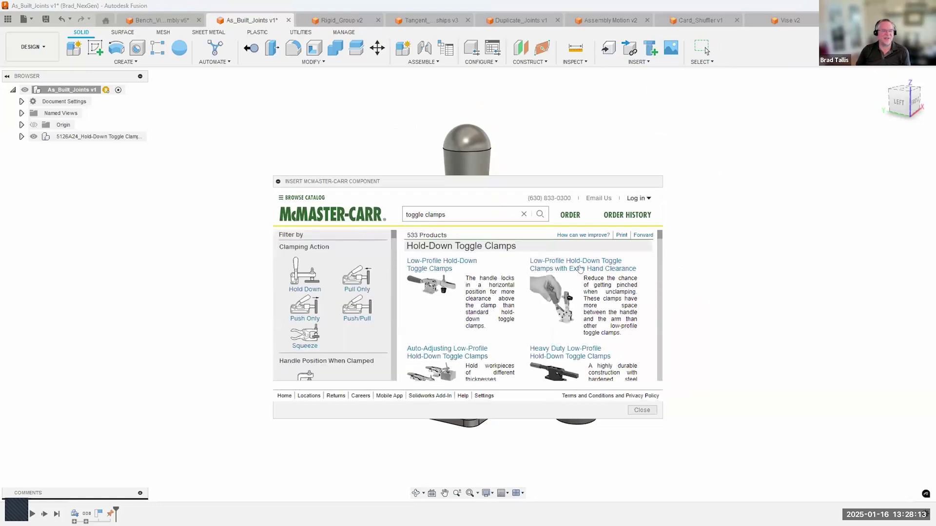
scroll(580, 266, "down", 3)
left_click(550, 299)
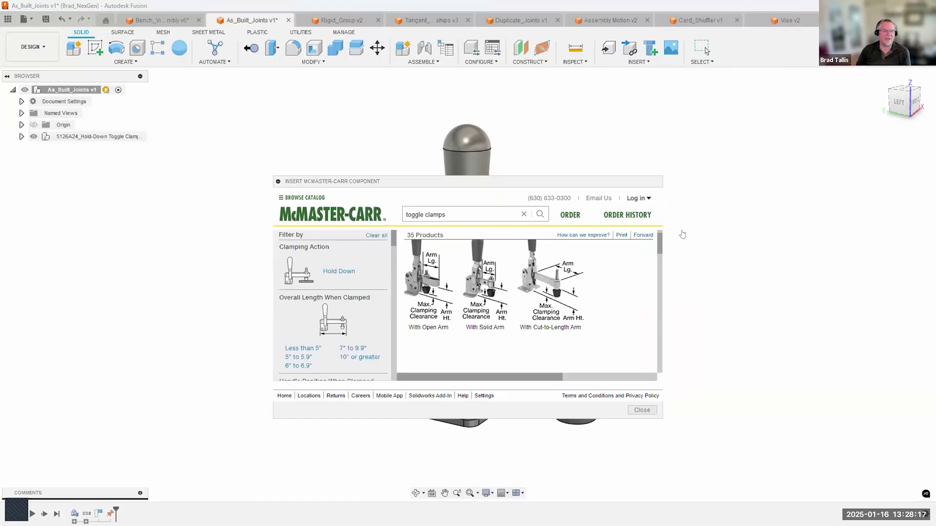
left_click(634, 410)
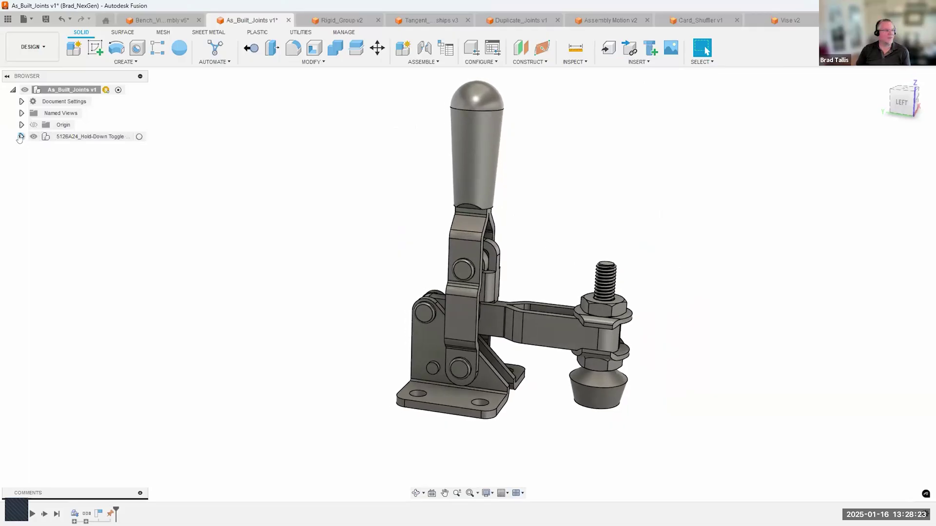
Expand the Hold-Down Toggle Clamp component, pull its lever, link and arm apart to check their freedom, and revert their positions.
left_click(21, 136)
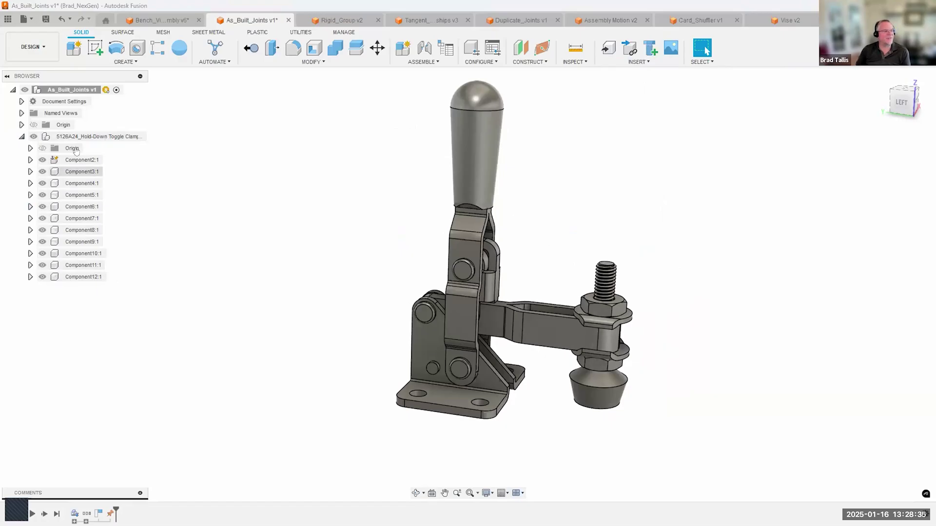
middle_click_drag(323, 328, 418, 307, "shift")
scroll(429, 310, "up", 2)
left_click_drag(451, 318, 340, 287)
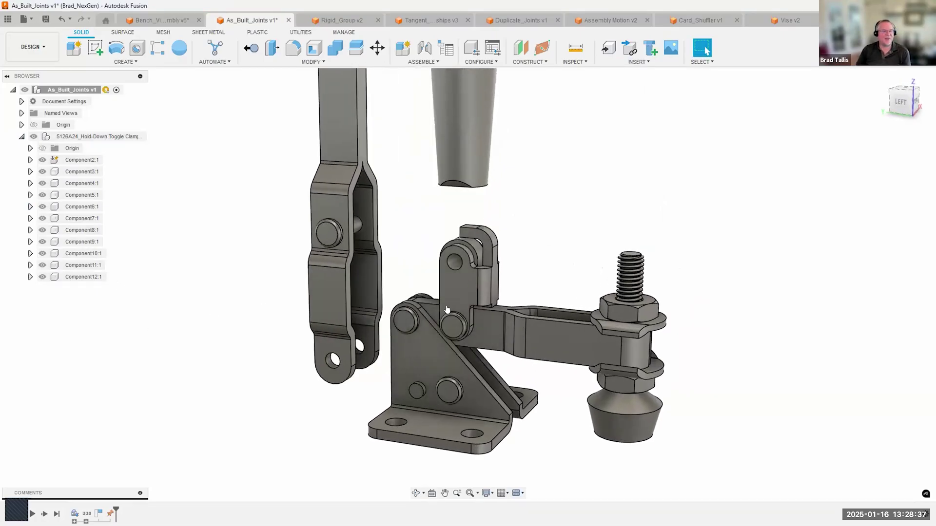
scroll(492, 312, "down", 1)
left_click_drag(546, 317, 639, 299)
left_click_drag(471, 286, 611, 169)
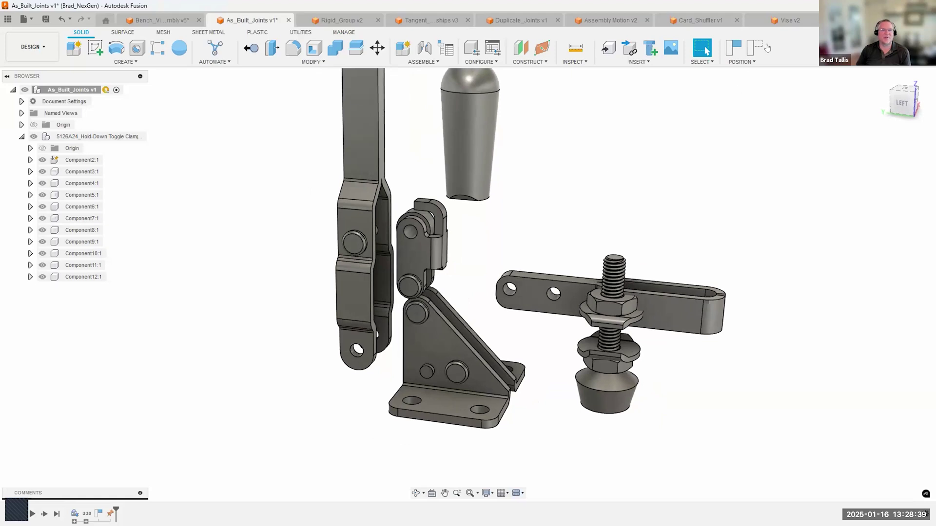
left_click(753, 49)
Examine the clamp's base bracket, Component2, and its grounding in the component tree.
scroll(408, 326, "up", 4)
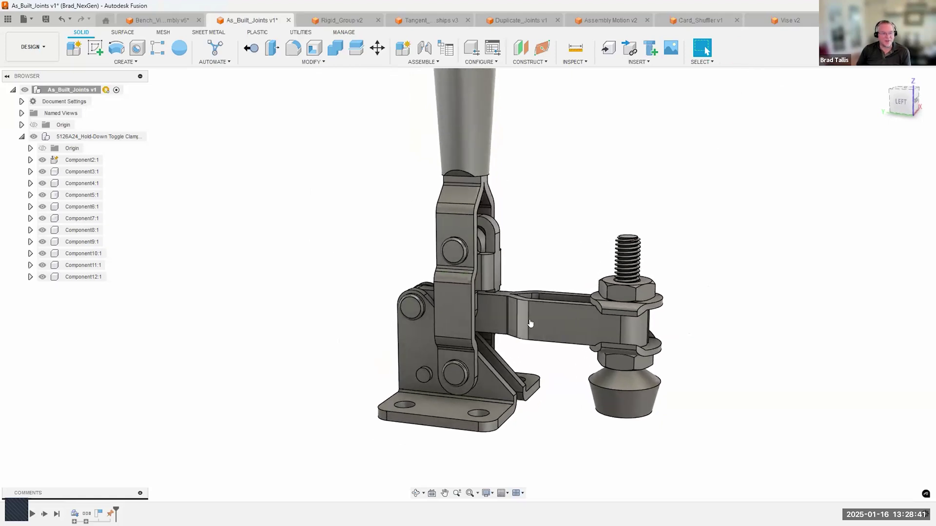
middle_click_drag(398, 271, 413, 344, "shift")
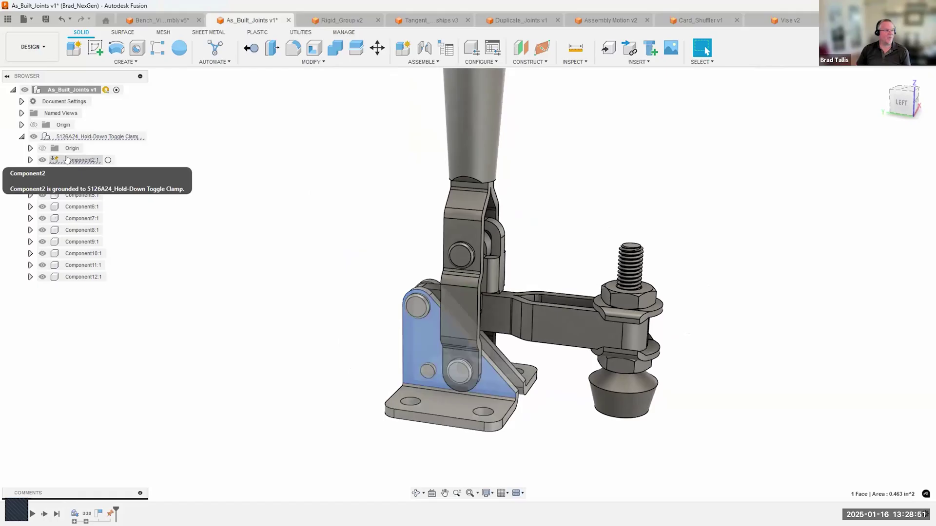
left_click(58, 161)
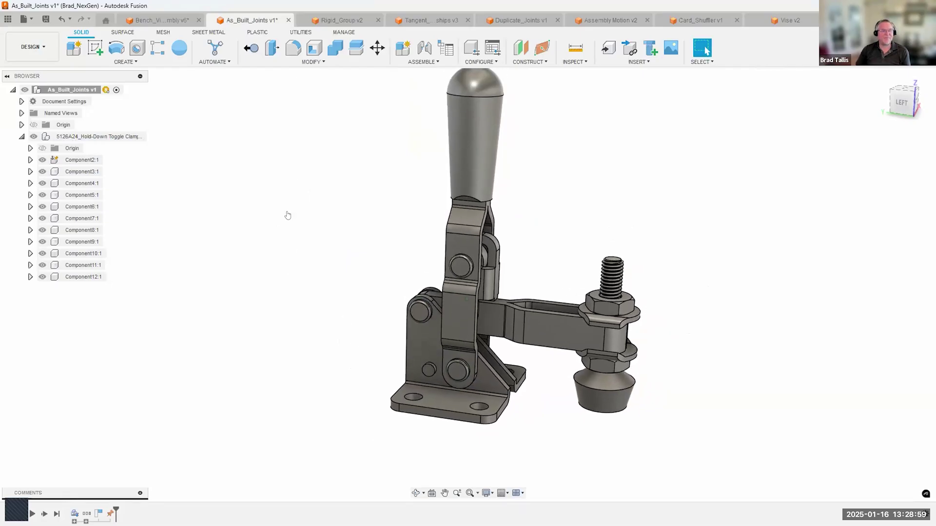
Start an as-built joint of type Revolute between the clamp's lever and its base bracket.
left_click(421, 62)
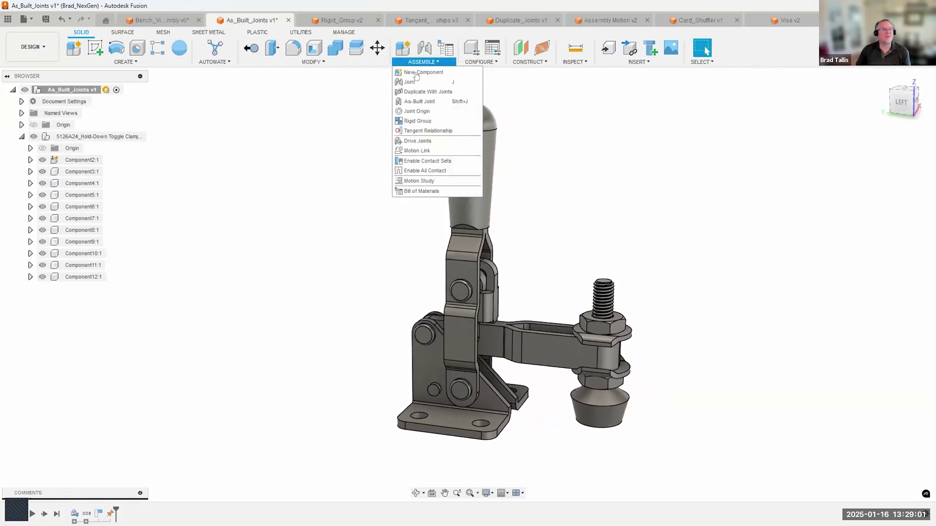
left_click(417, 101)
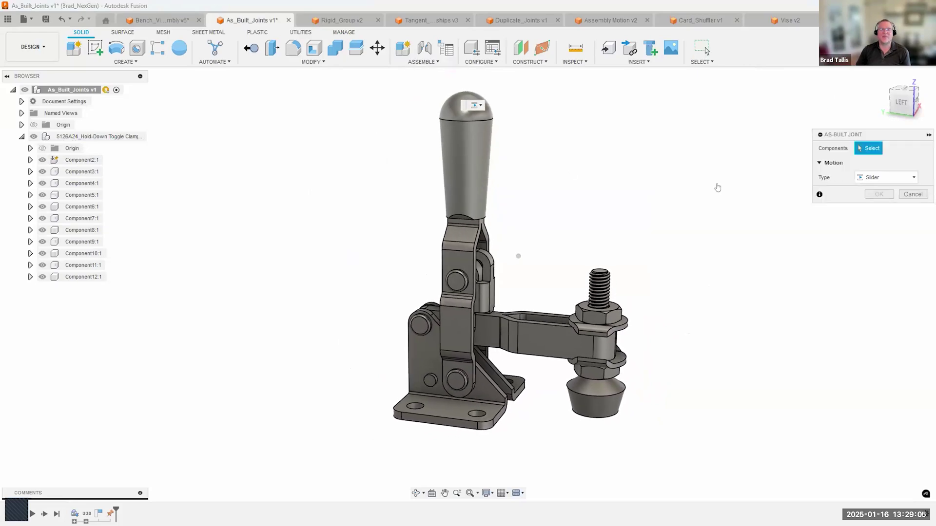
left_click(863, 181)
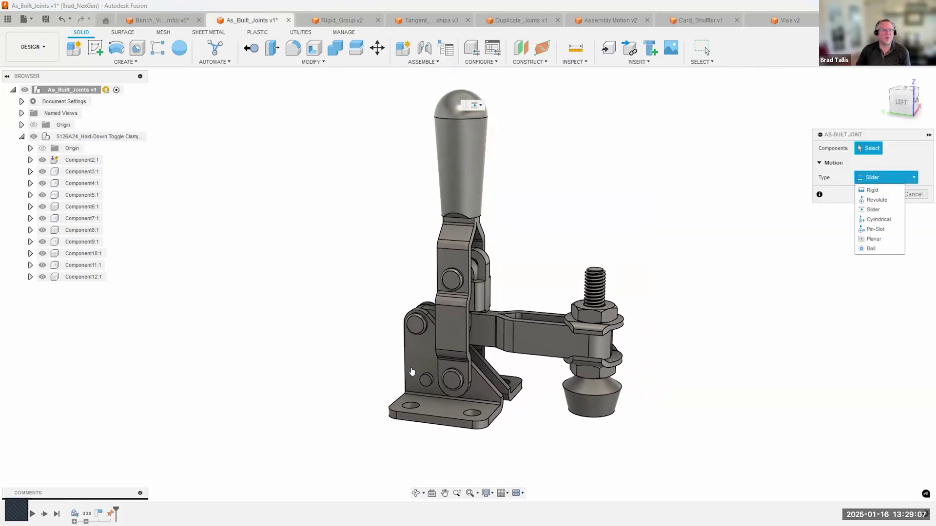
left_click(866, 202)
scroll(531, 203, "up", 3)
middle_click_drag(420, 409, 518, 290, "shift")
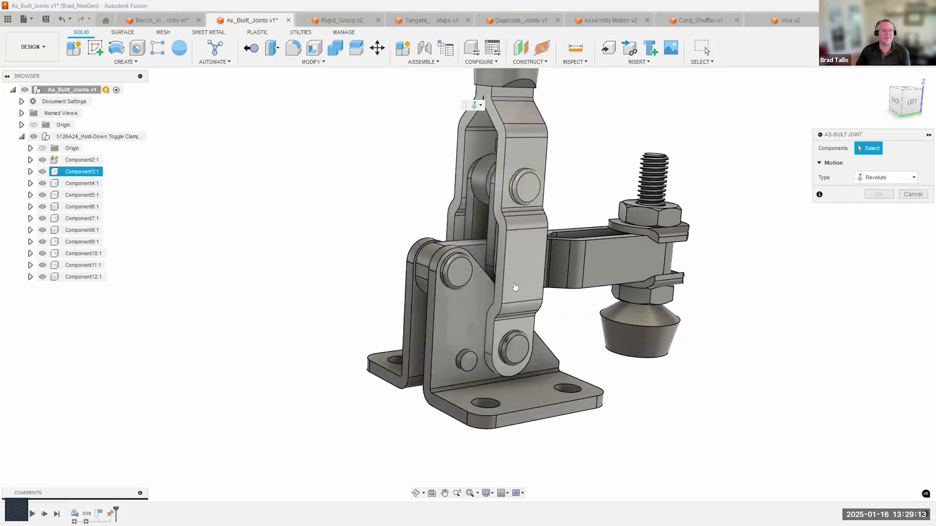
left_click(515, 286)
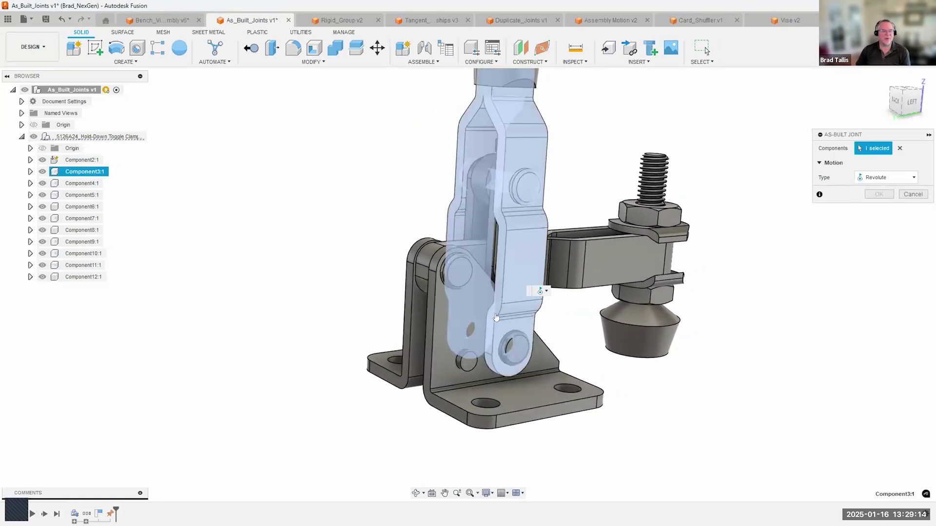
left_click(442, 356)
Place the joint origin on the circular edge of the lever's lower pivot pin, create the joint and revert the clamp's position.
scroll(512, 341, "up", 3)
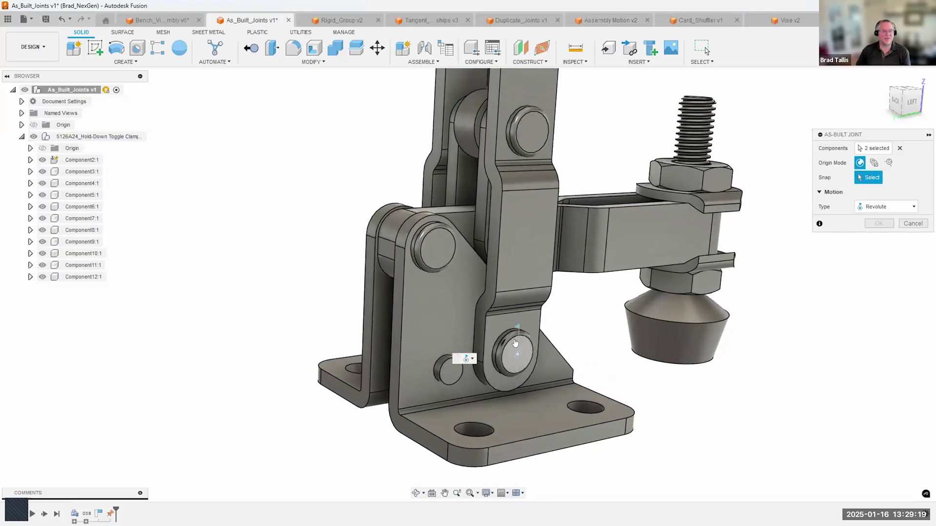
scroll(512, 335, "up", 1)
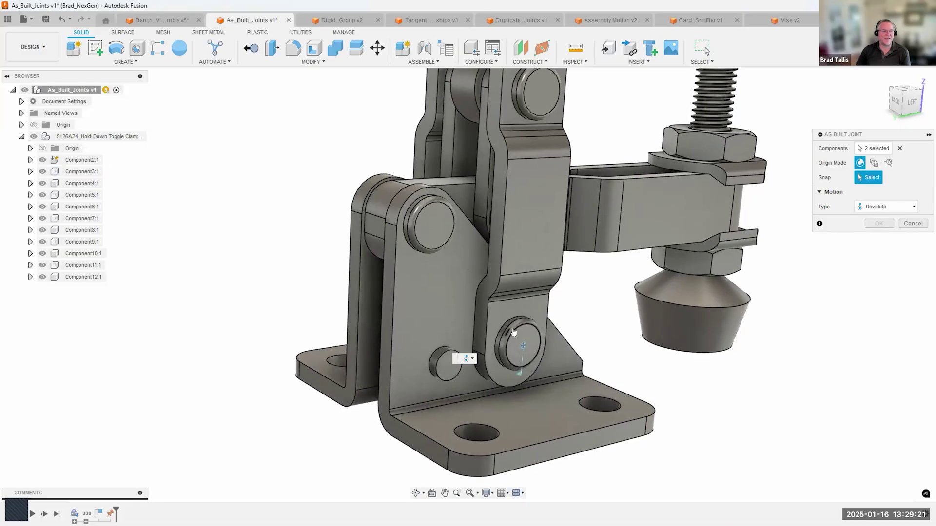
scroll(514, 331, "up", 3)
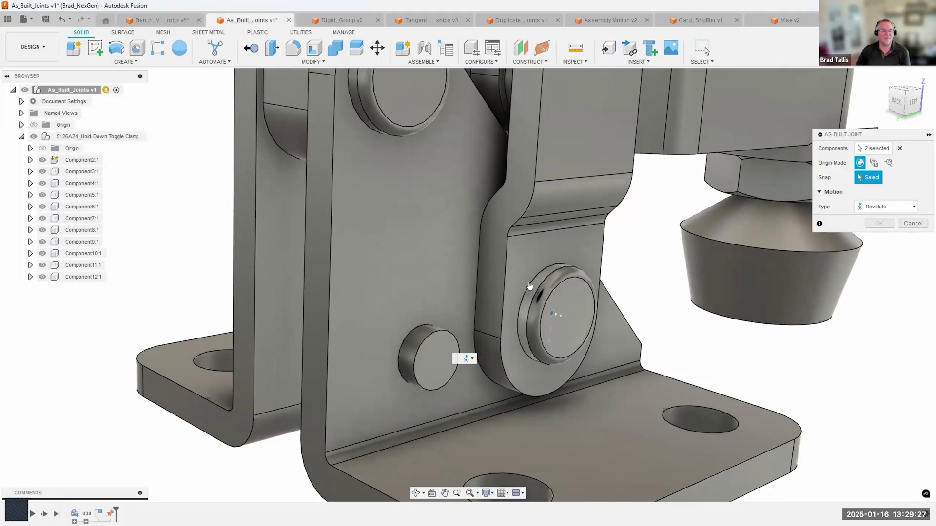
left_click(528, 286)
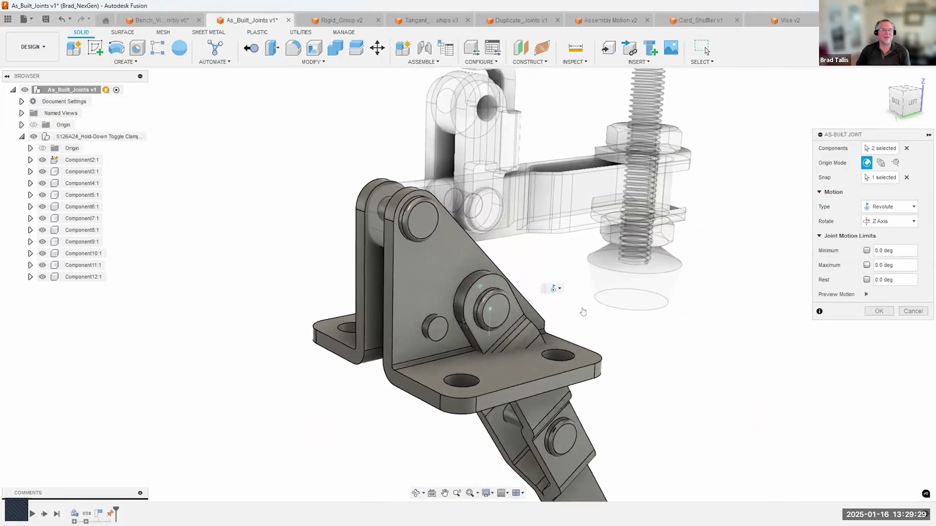
key("Return")
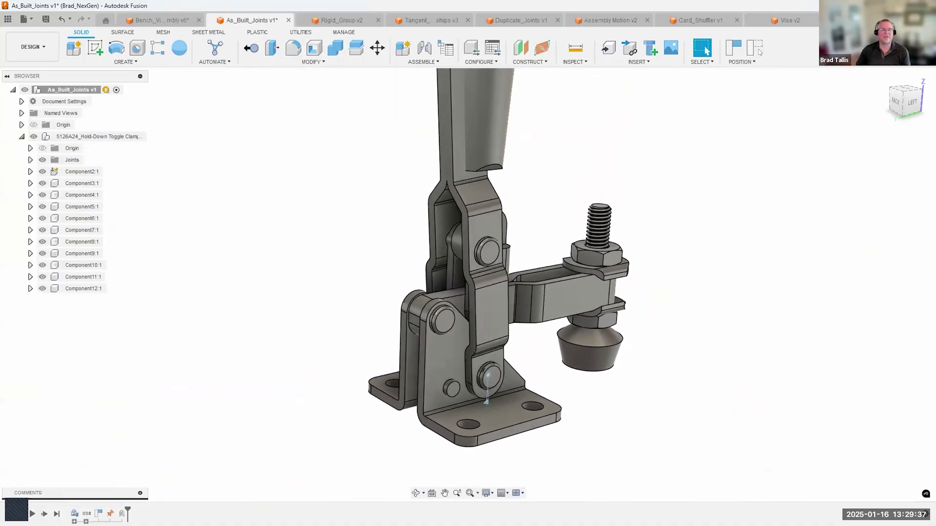
left_click(753, 50)
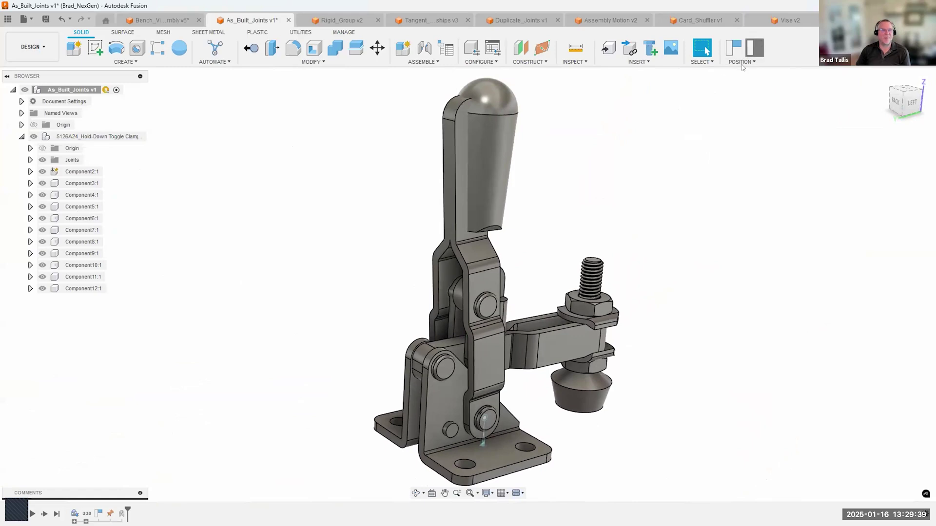
Create a revolute as-built joint between the link and the lever, centred on the lever's upper pivot pin.
left_click(422, 61)
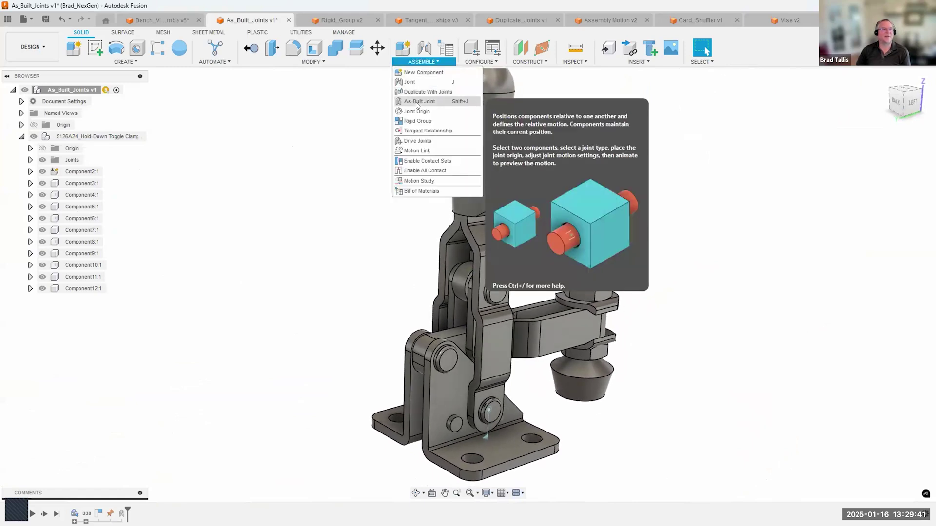
left_click(419, 102)
scroll(517, 277, "up", 5)
scroll(516, 277, "up", 3)
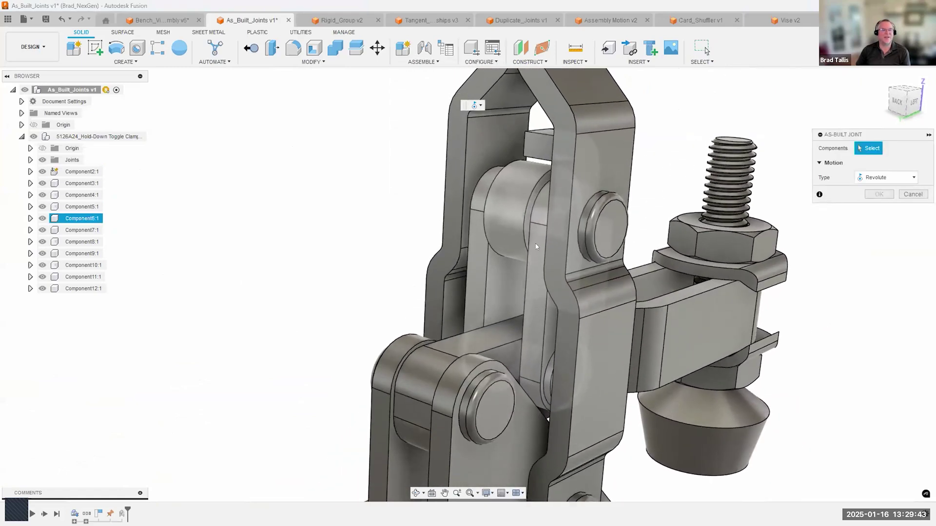
left_click(585, 174)
left_click(586, 175)
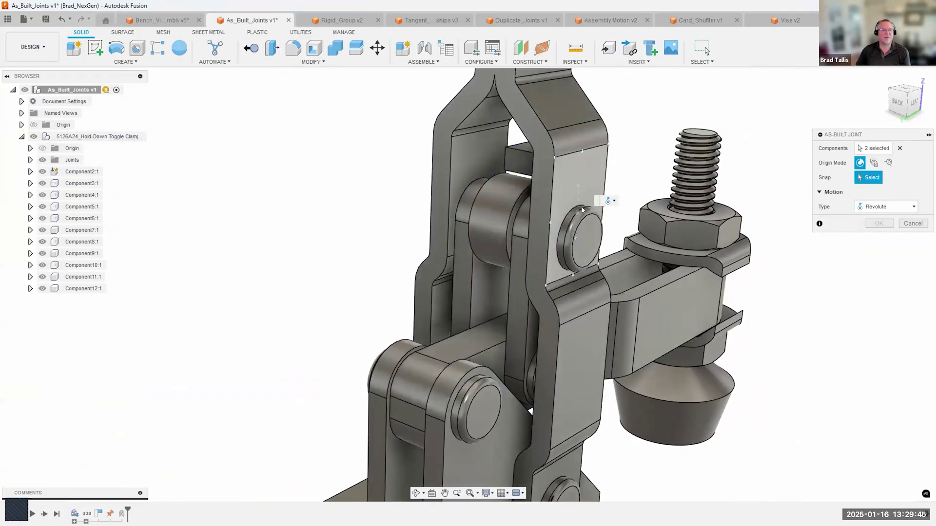
left_click(586, 239)
left_click(876, 315)
Create a revolute as-built joint between the link and the clamping arm, centred on the link's lower pin.
right_click_drag(858, 361, 857, 200)
middle_click_drag(525, 305, 519, 287, "shift")
left_click(519, 287)
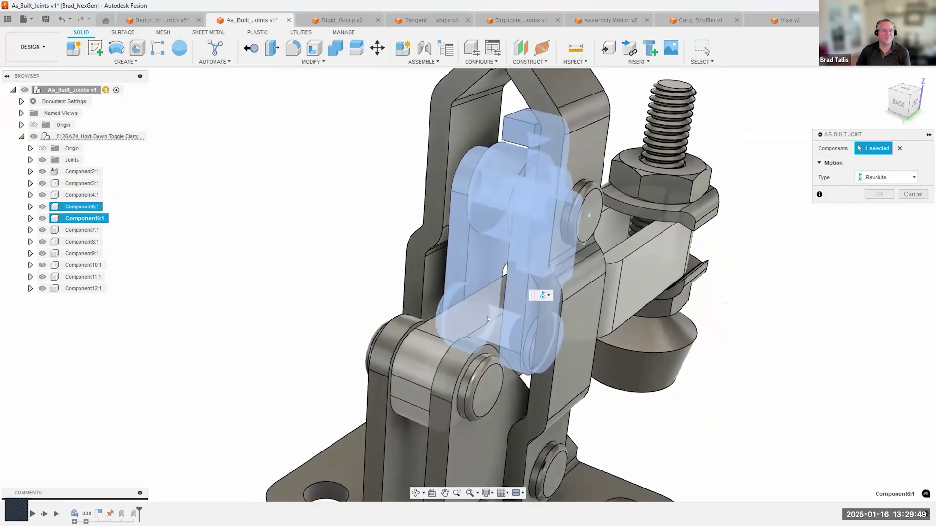
left_click(531, 337)
scroll(533, 337, "up", 4)
left_click(548, 336)
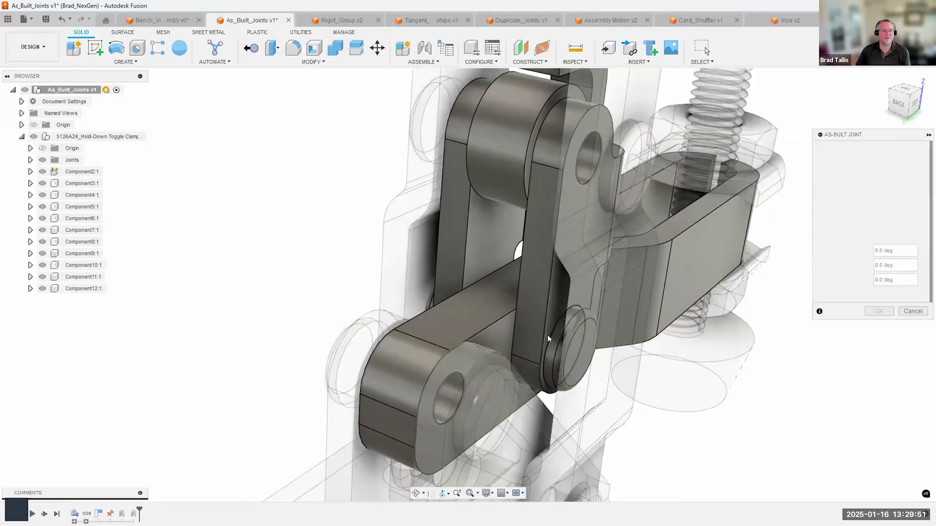
scroll(551, 337, "down", 3)
left_click(883, 312)
Create a revolute as-built joint between the clamping arm and the base bracket, centred on the bracket's upper pivot pin.
right_click_drag(844, 395, 830, 299)
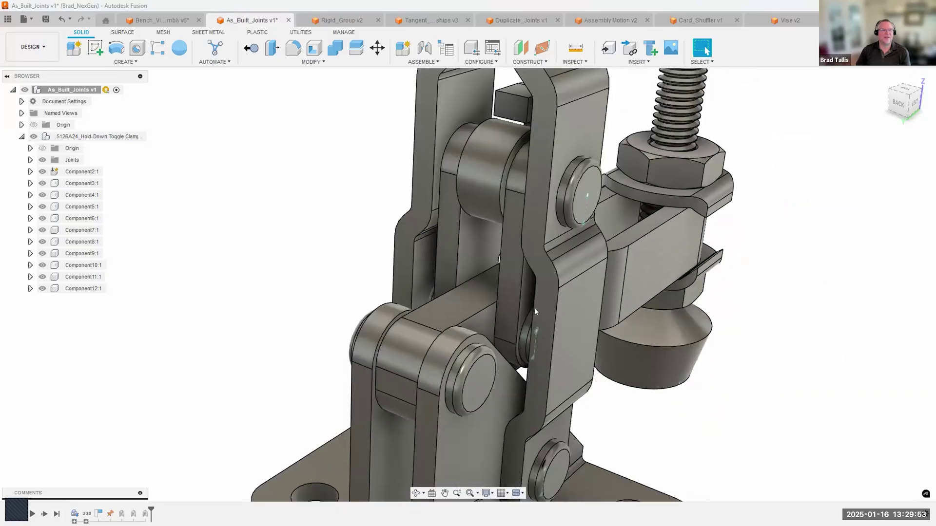
scroll(534, 308, "down", 3)
middle_click_drag(495, 309, 463, 253)
left_click(463, 254)
left_click(455, 322)
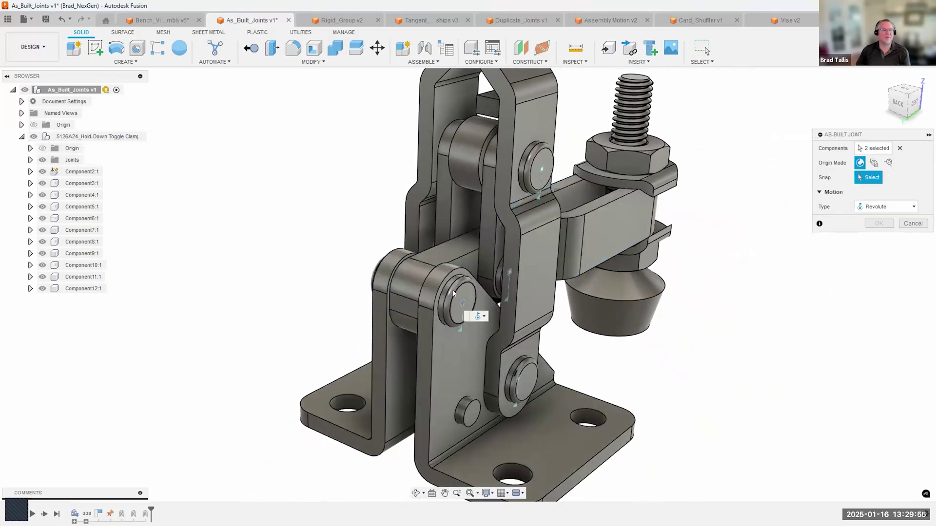
left_click(455, 292)
scroll(463, 287, "down", 3)
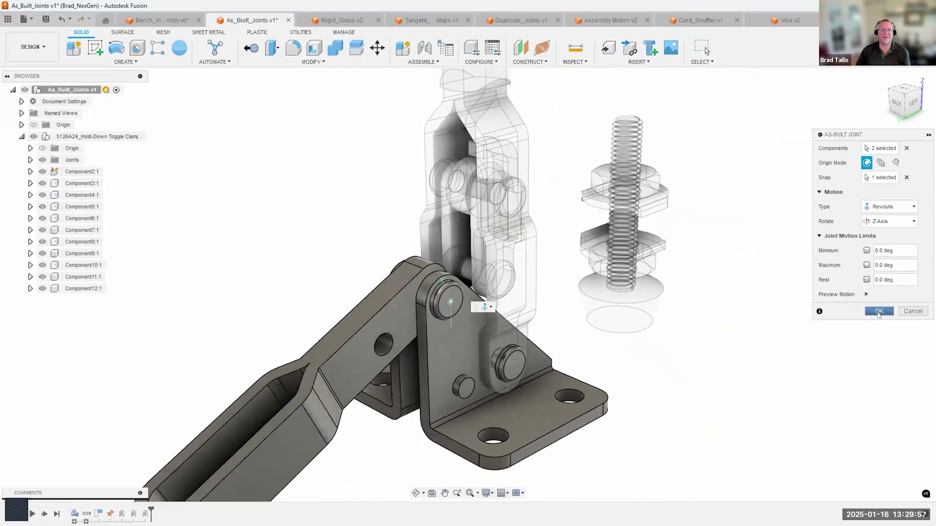
key("Return")
Swing the lever and arm through their motion to test the four joints, and revert the clamp to its original position.
left_click_drag(485, 263, 510, 145)
scroll(509, 146, "down", 3)
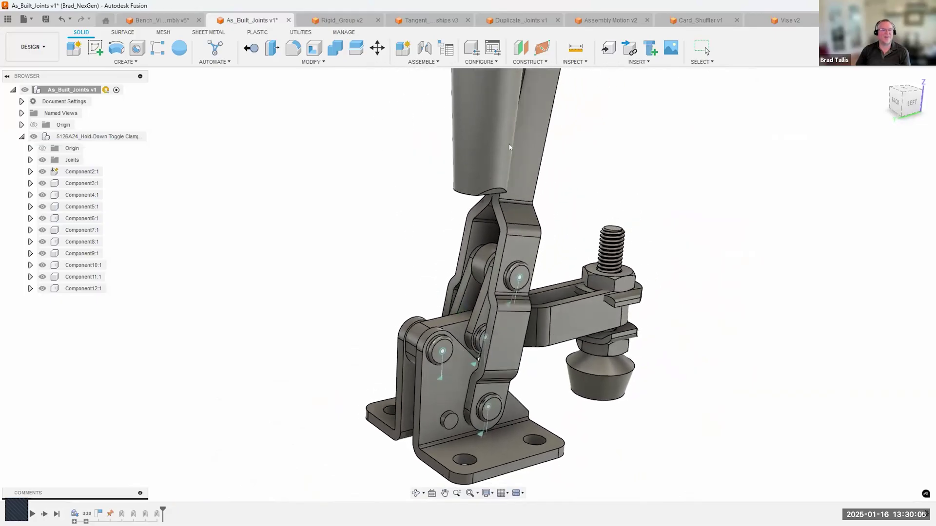
middle_click_drag(536, 183, 517, 178, "shift")
left_click_drag(517, 177, 543, 166)
scroll(488, 351, "up", 3)
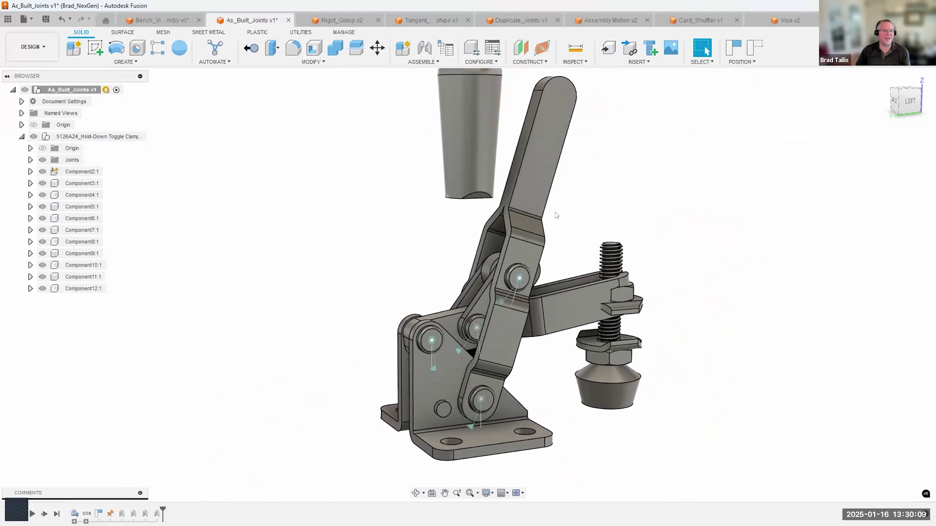
left_click_drag(593, 343, 507, 353)
scroll(760, 104, "down", 1)
scroll(542, 228, "up", 2)
left_click_drag(538, 228, 555, 273)
middle_click_drag(556, 277, 369, 183, "shift")
left_click_drag(370, 182, 398, 177)
middle_click_drag(588, 244, 584, 260, "shift")
scroll(582, 241, "down", 3)
left_click(757, 49)
middle_click_drag(570, 210, 487, 121, "shift")
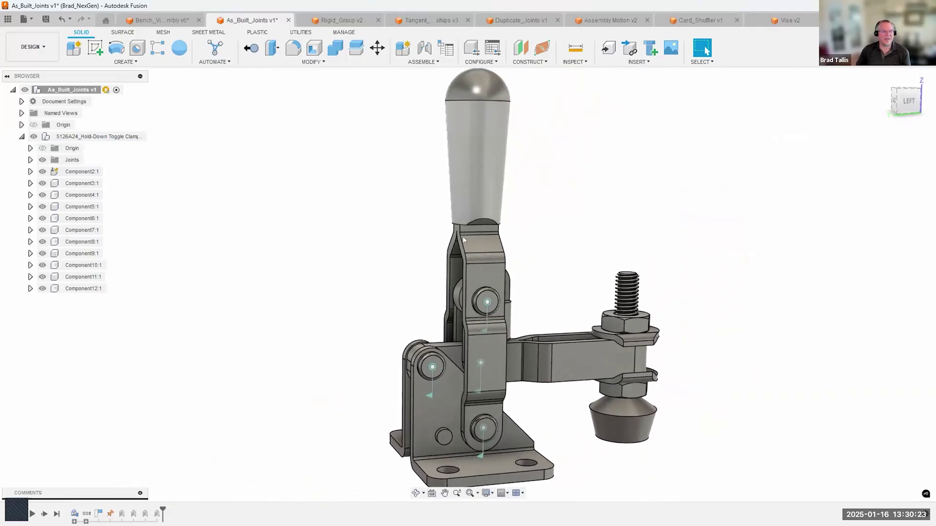
Create a rigid group from the handle grip and the lever.
middle_click_drag(477, 271, 495, 288, "shift")
left_click(423, 61)
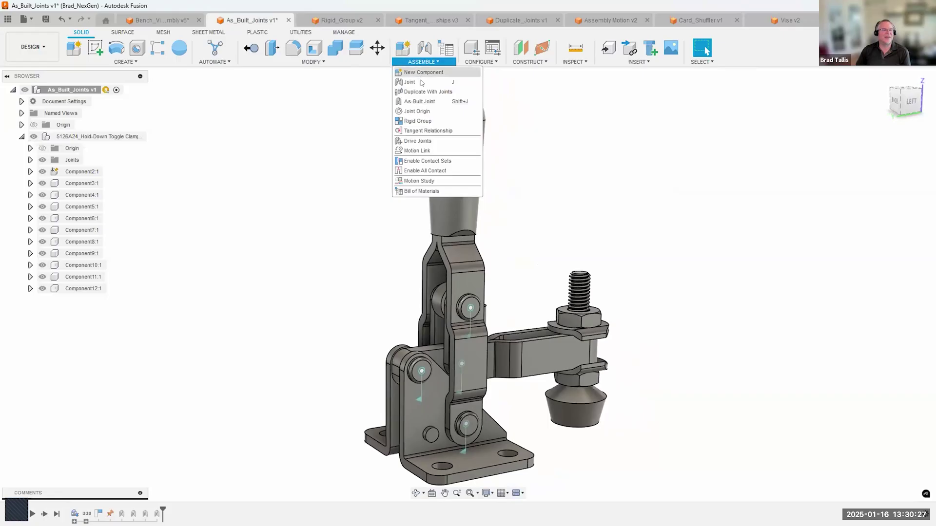
left_click(432, 121)
left_click(462, 171)
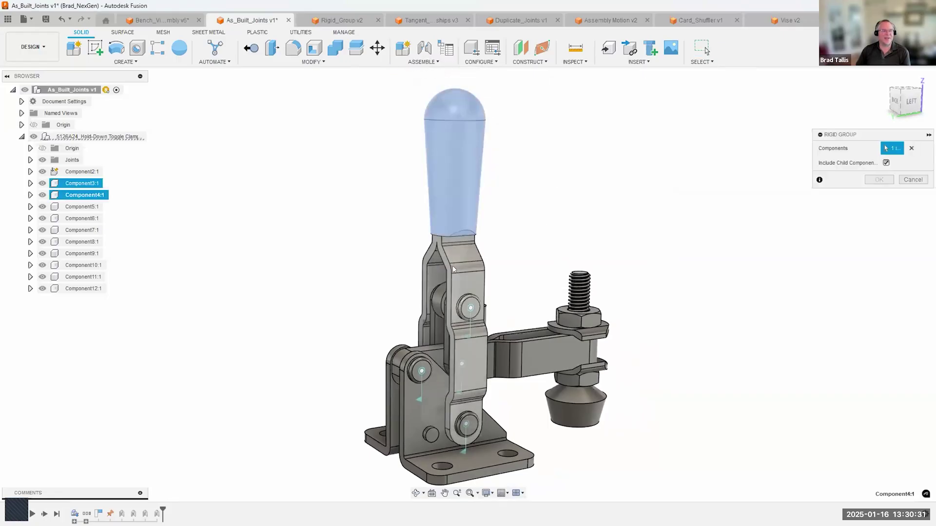
left_click(470, 264)
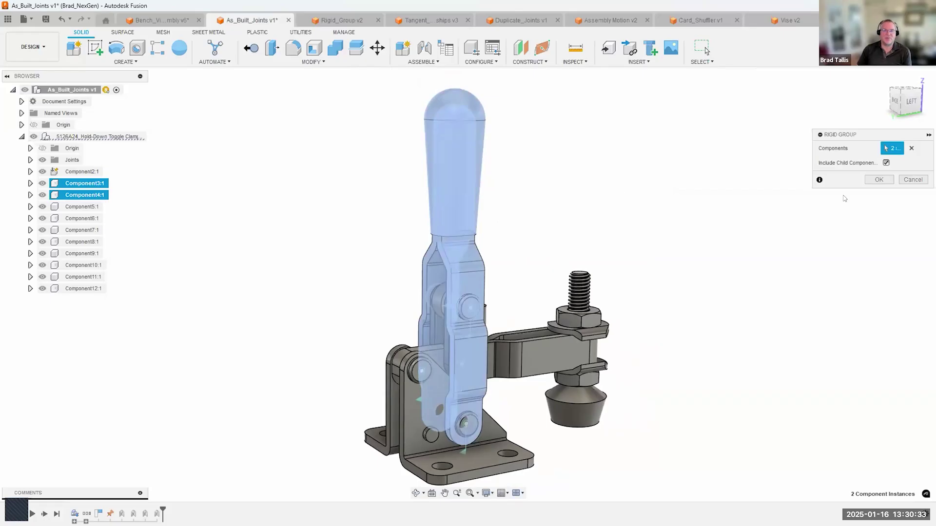
left_click(875, 180)
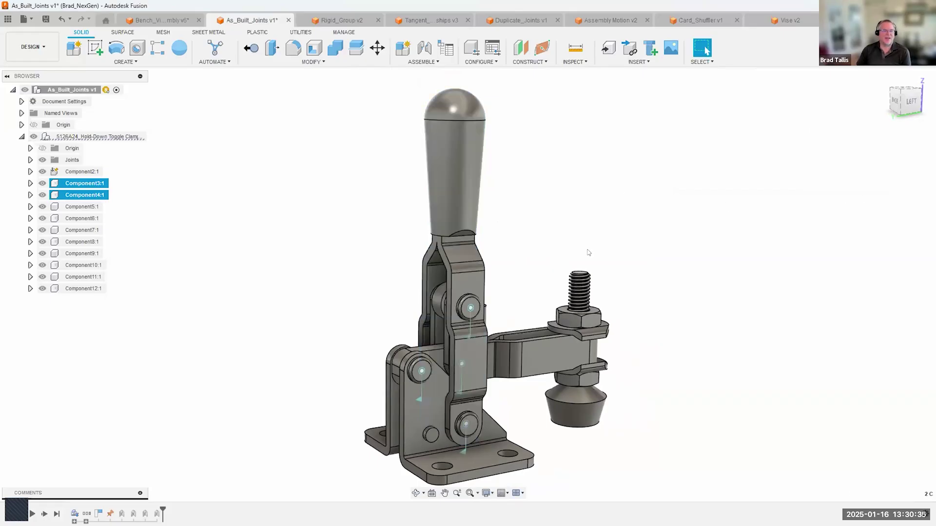
Swing the lever to test the grip's rigid group, move the loose spindle parts on the arm, and revert the clamp's position.
left_click_drag(456, 257, 423, 268)
middle_click_drag(702, 155, 579, 221, "shift")
scroll(579, 221, "up", 3)
left_click_drag(517, 205, 483, 203)
left_click_drag(518, 254, 562, 226)
middle_click_drag(730, 261, 703, 84, "shift")
left_click(754, 48)
Create a rigid group of the threaded spindle, both nuts, both flanged washers and the pad, and test-move it before reverting its position.
middle_click_drag(575, 179, 507, 214, "shift")
scroll(490, 306, "up", 1)
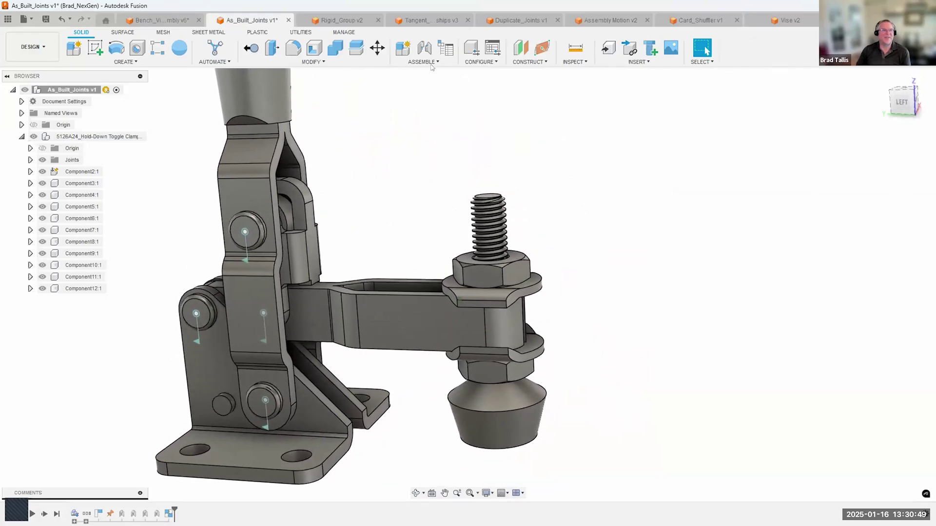
left_click(431, 62)
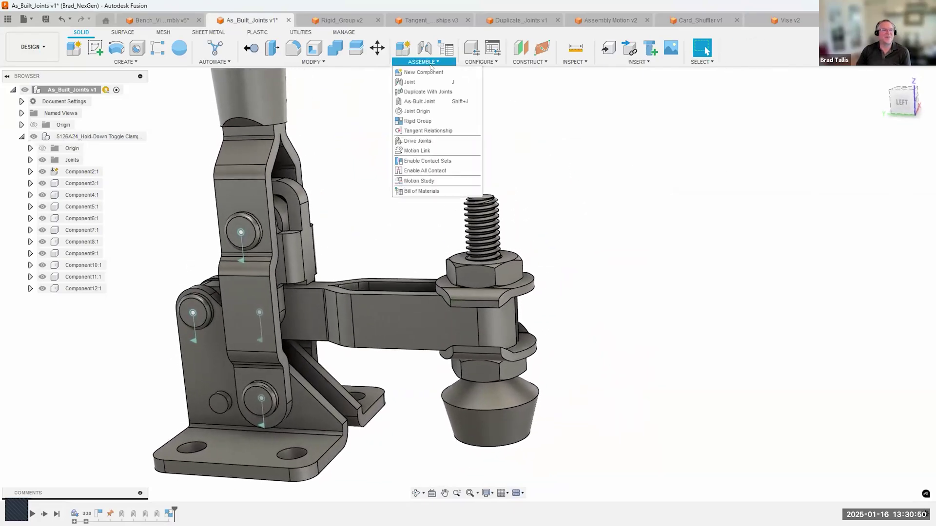
left_click(417, 121)
left_click(479, 228)
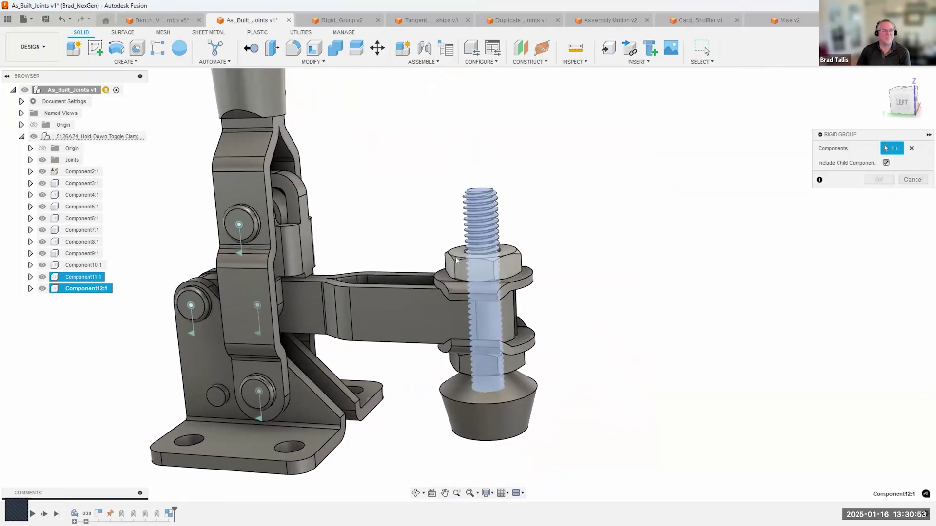
left_click(446, 284)
left_click(449, 341)
left_click(454, 363)
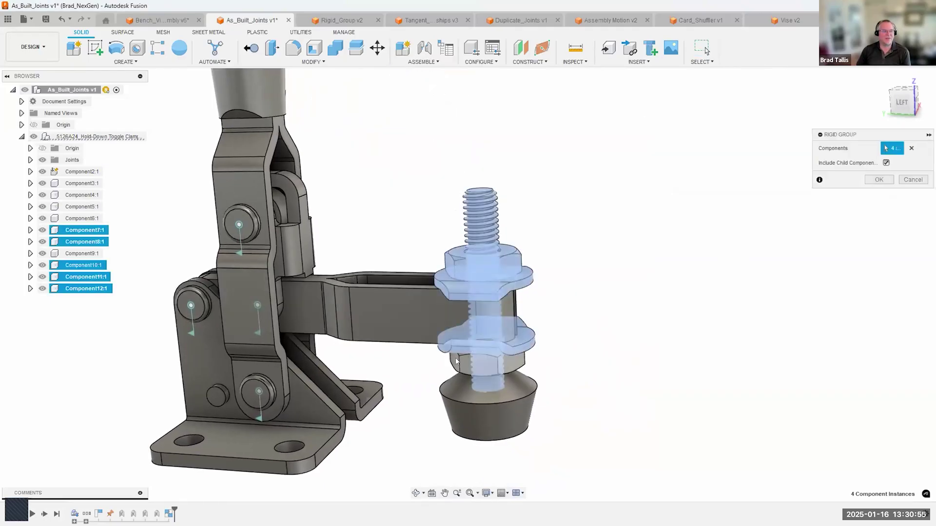
left_click(455, 391)
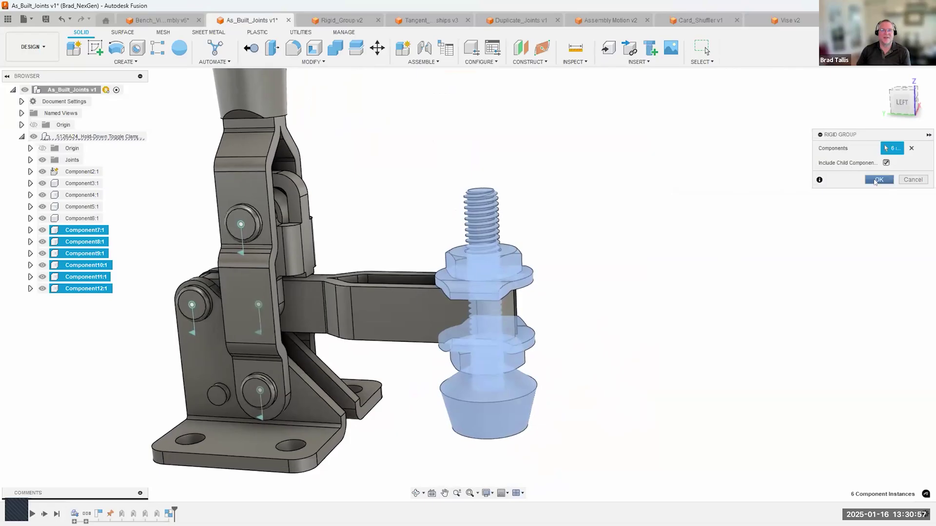
left_click(878, 180)
left_click_drag(510, 259, 558, 228)
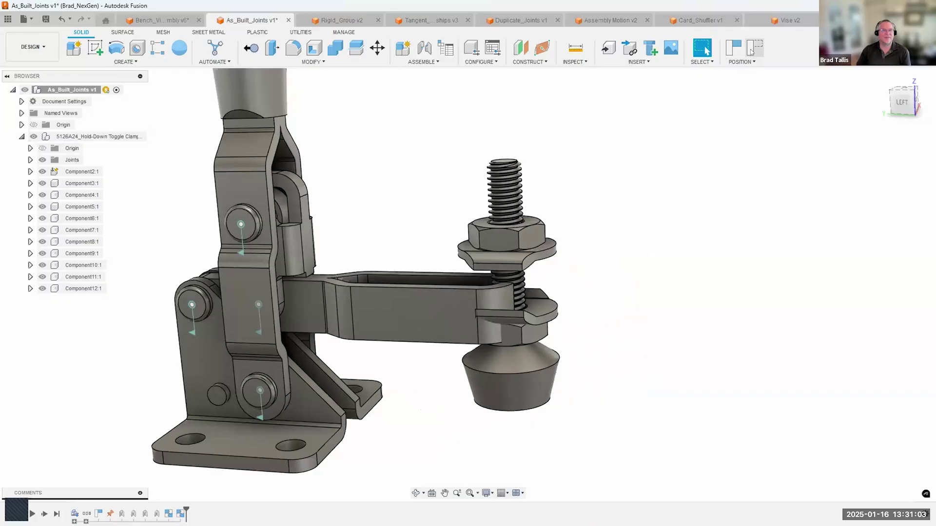
left_click(750, 50)
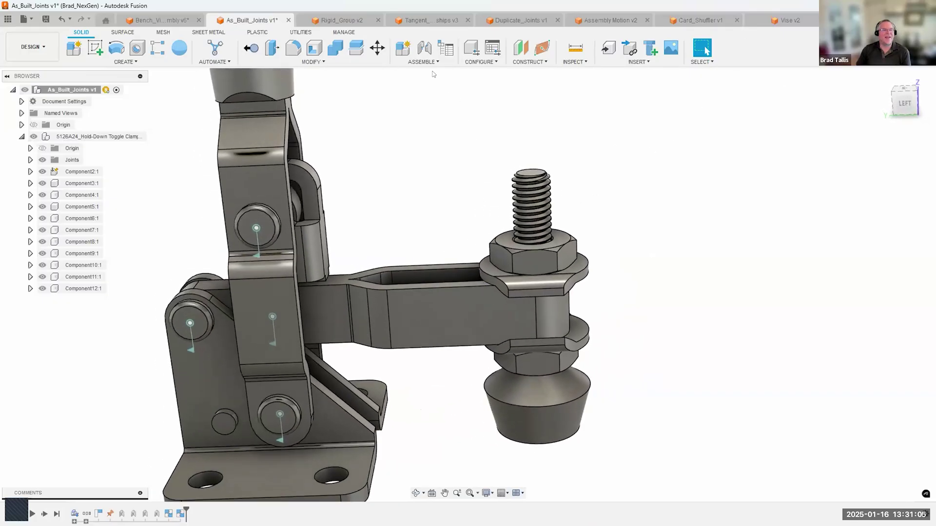
Set up a slider as-built joint between the upper flanged washer and the clamping arm, snapped to the arm's upper edge, and preview its motion.
left_click(439, 61)
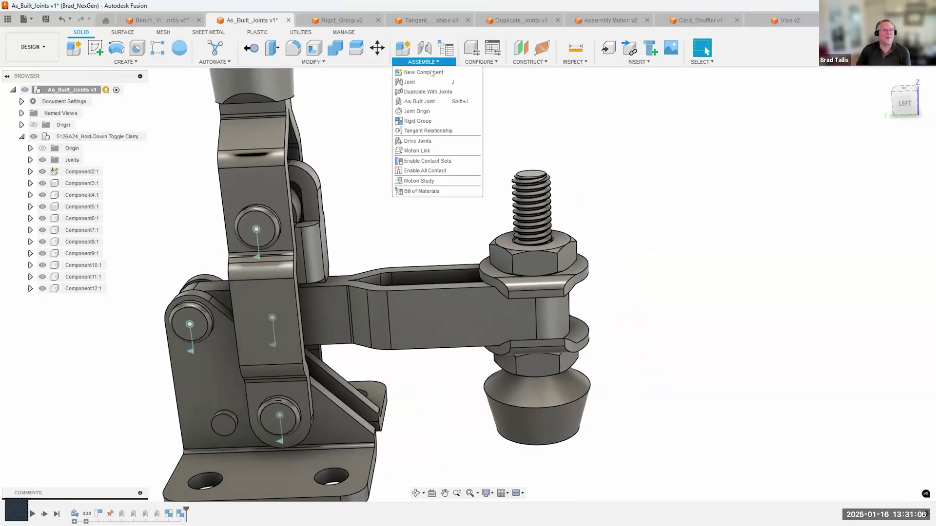
left_click(426, 100)
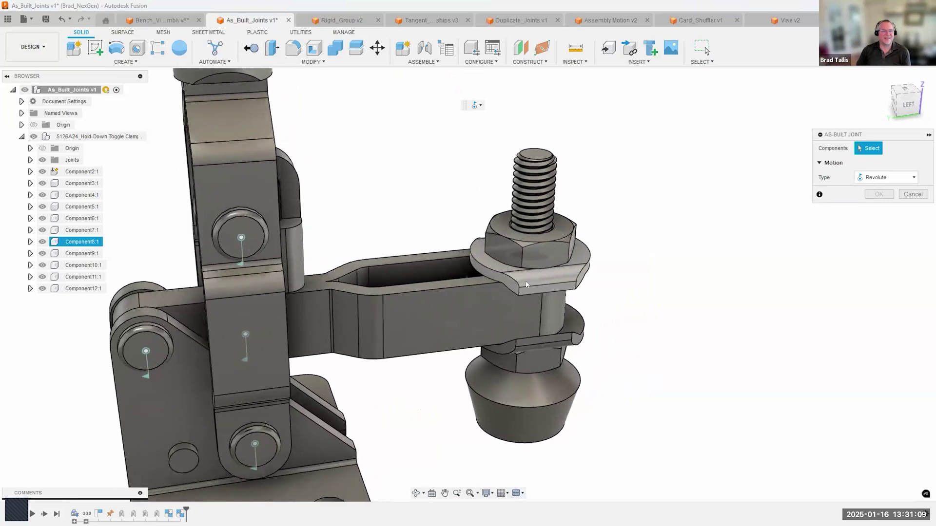
left_click(528, 285)
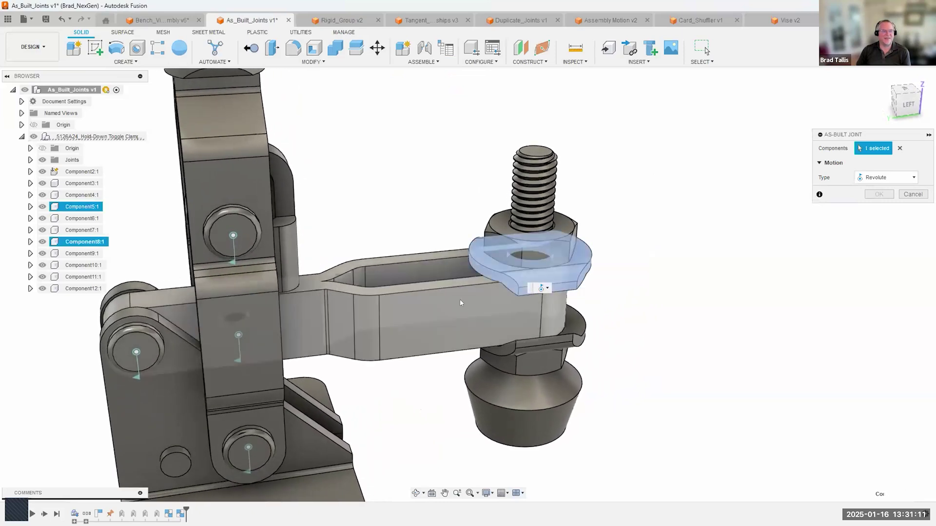
left_click(460, 302)
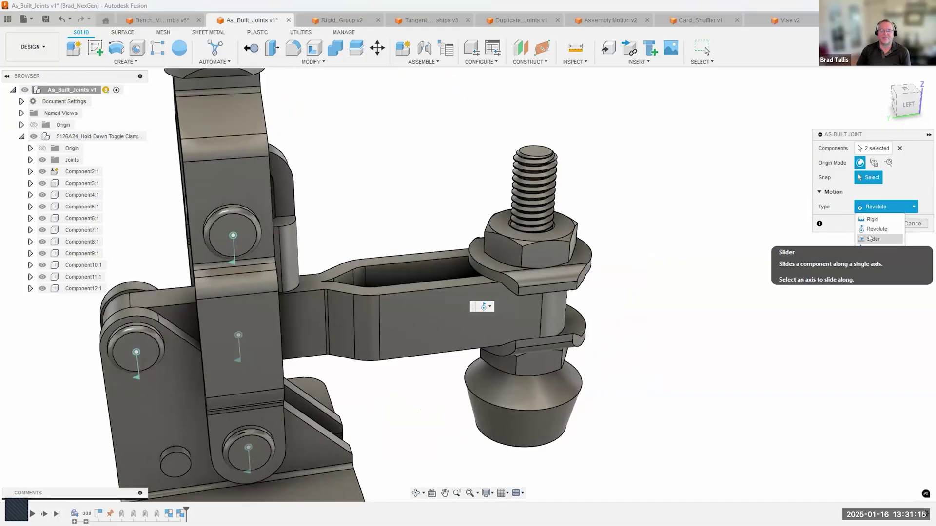
left_click(873, 239)
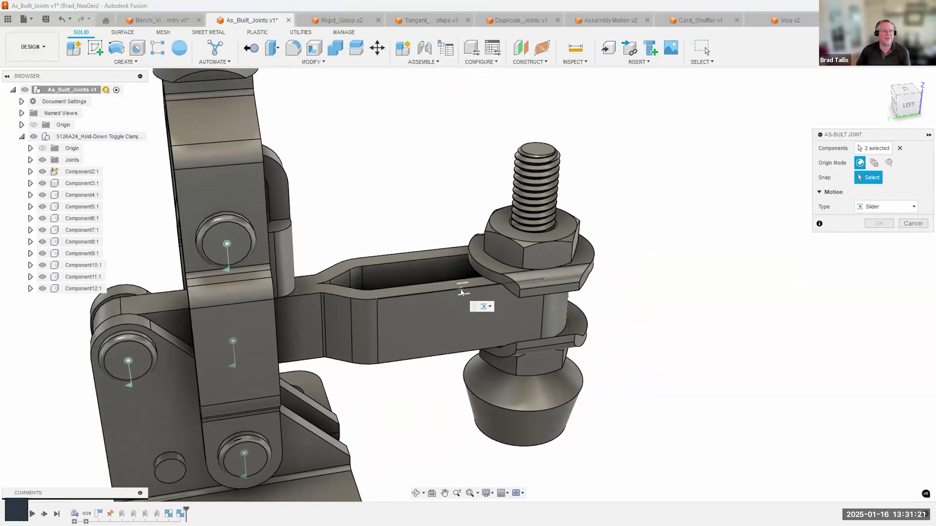
left_click(462, 293)
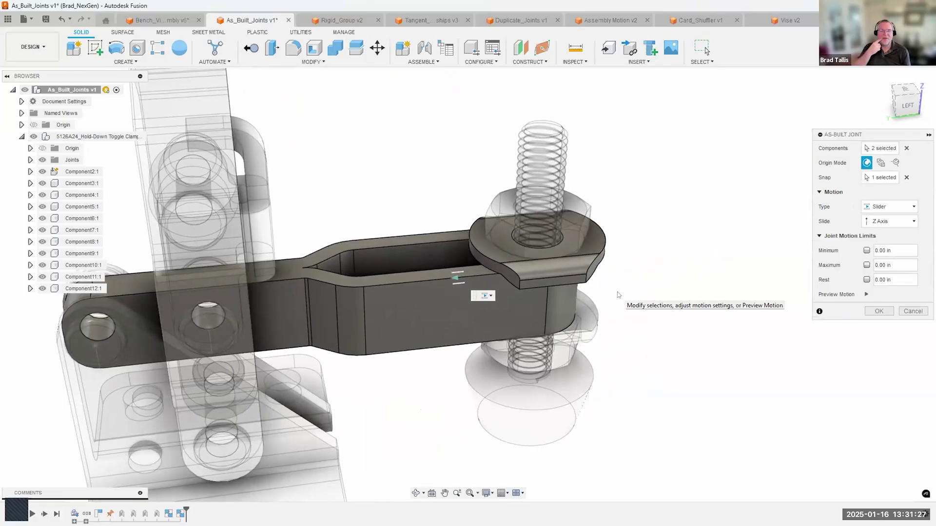
left_click(865, 297)
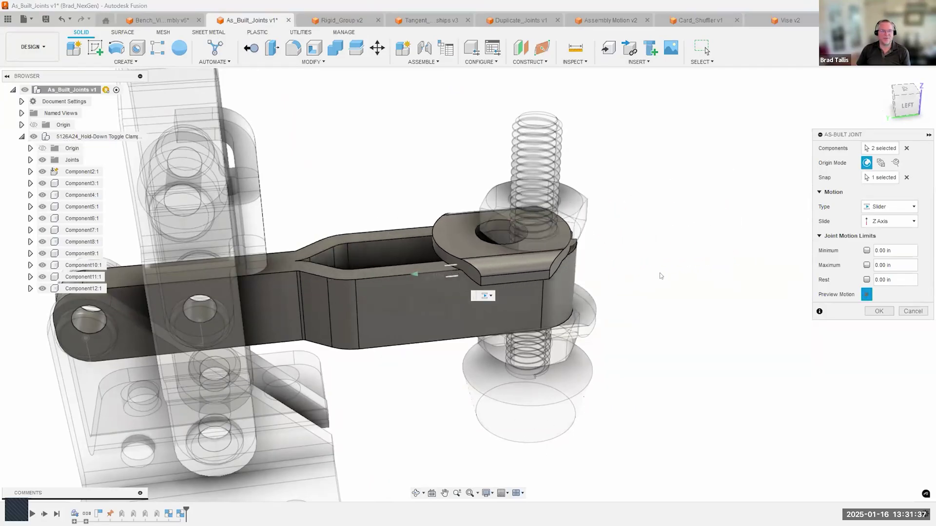
left_click(866, 294)
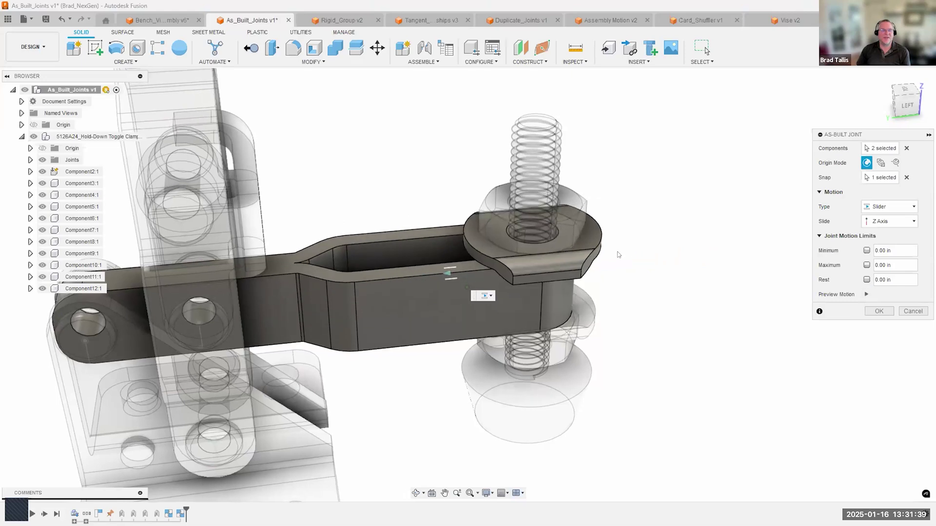
Limit the slider joint to a minimum of 0.009 in and a maximum of 0.666 in with a 0.388 in rest position, and create it.
scroll(577, 253, "up", 3)
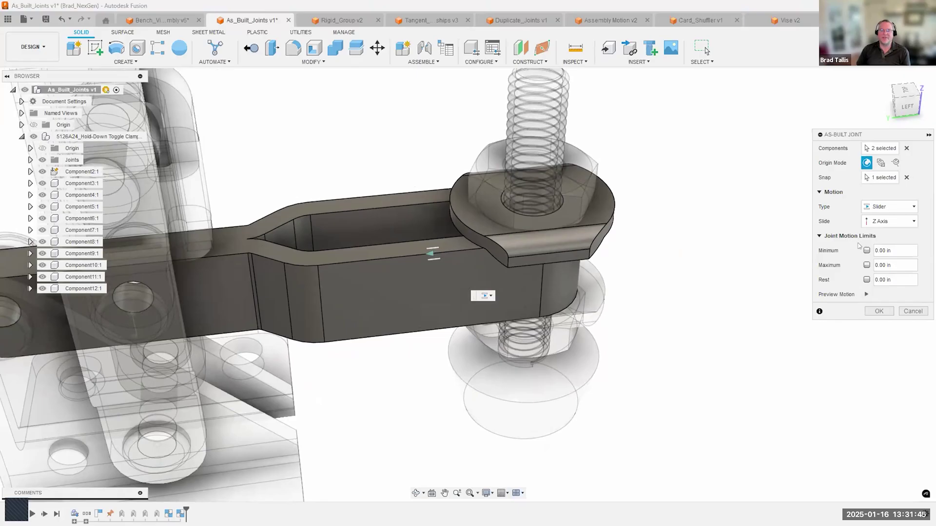
mouse_move(802, 249)
middle_mouse_down("shift")
mouse_move(791, 256)
mouse_move(796, 265)
middle_mouse_up("shift")
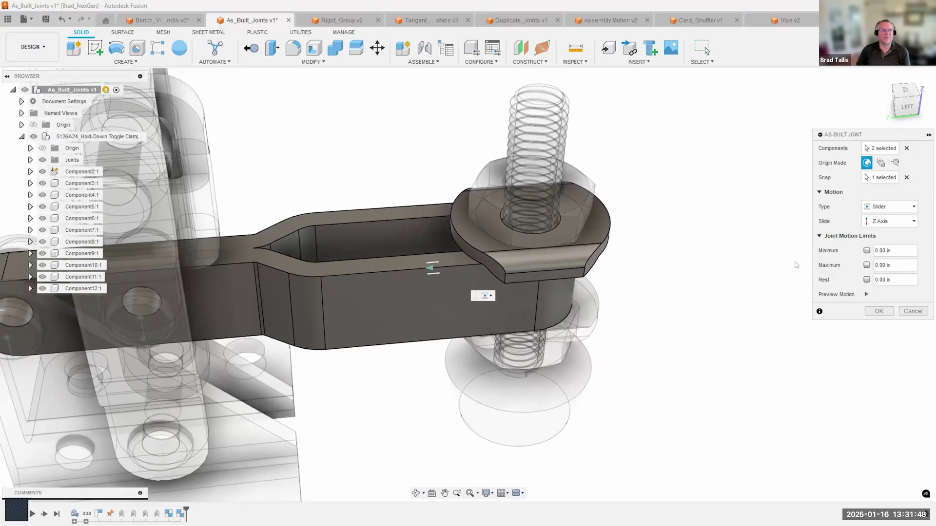
left_click(866, 251)
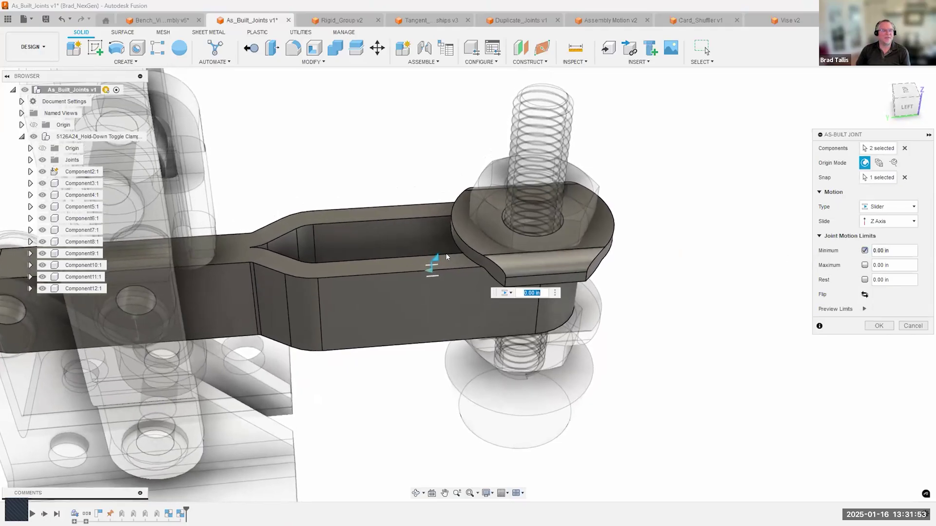
mouse_move(435, 256)
left_mouse_down()
mouse_move(440, 263)
mouse_move(429, 259)
mouse_move(445, 251)
mouse_move(413, 245)
mouse_move(367, 255)
mouse_move(432, 255)
left_mouse_up()
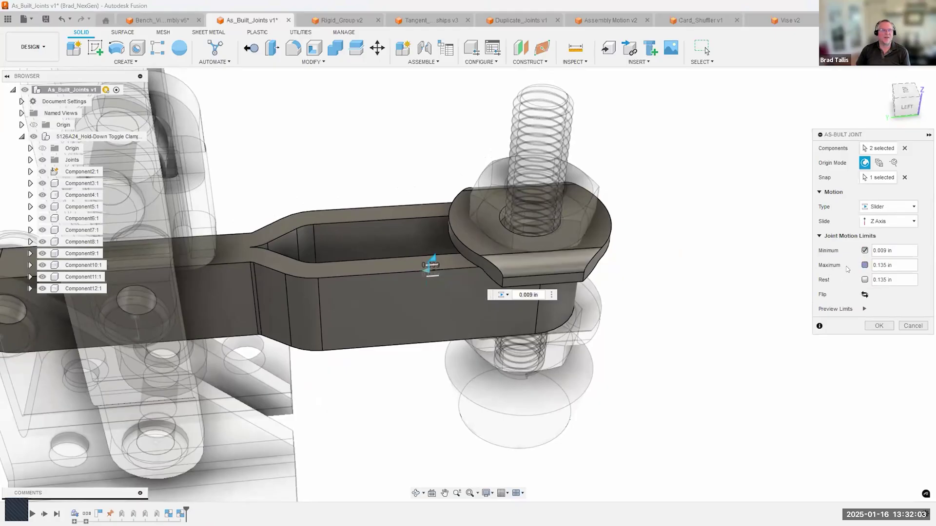
left_click(864, 265)
left_click_drag(362, 262, 213, 277)
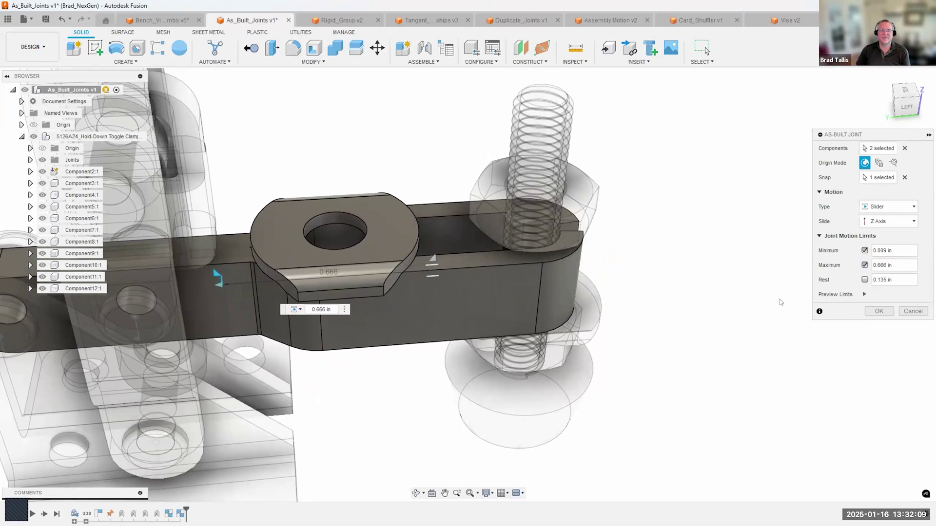
left_click(864, 280)
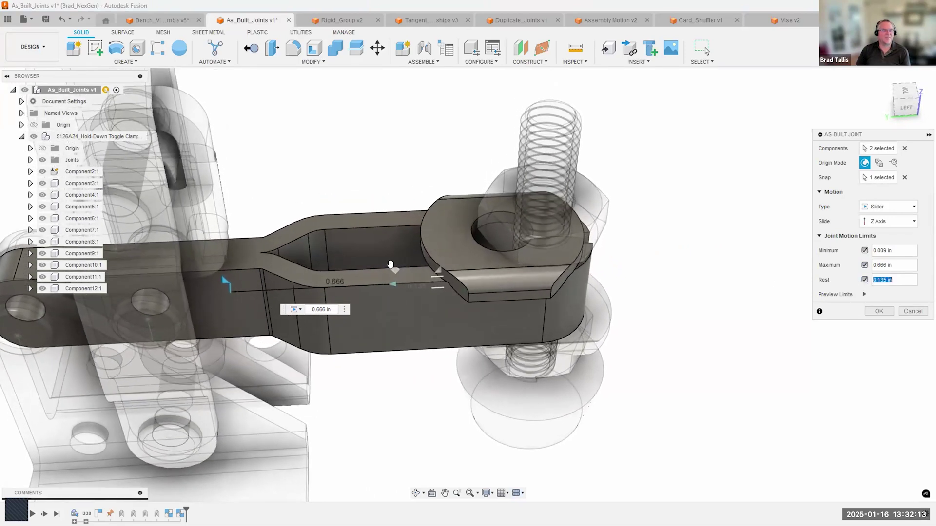
left_click_drag(394, 265, 315, 271)
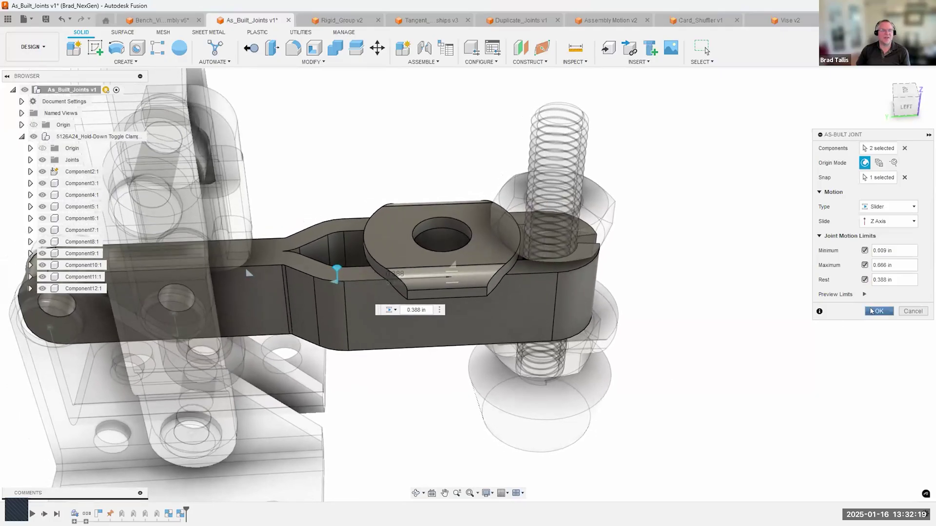
left_click(878, 311)
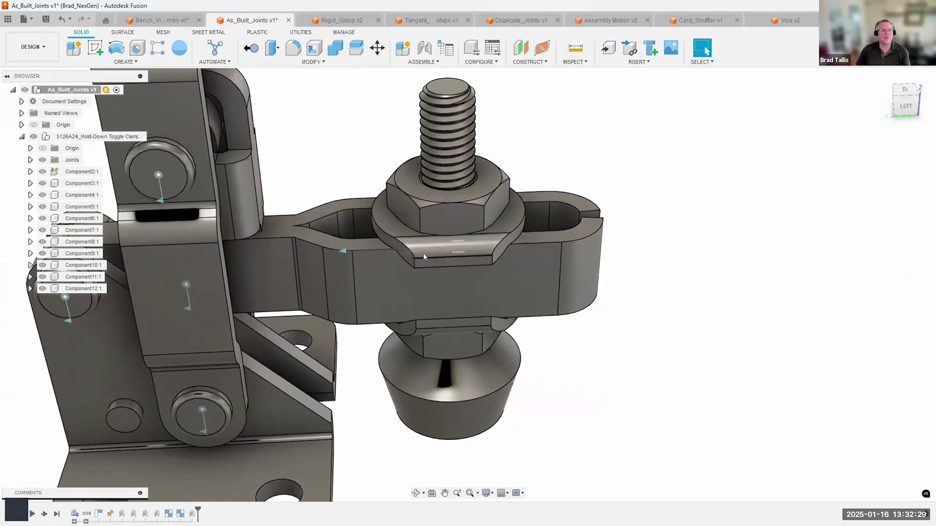
Slide the spindle group back and forth along the arm's slot to test the joint limits and rest position.
left_click_drag(432, 254, 632, 271)
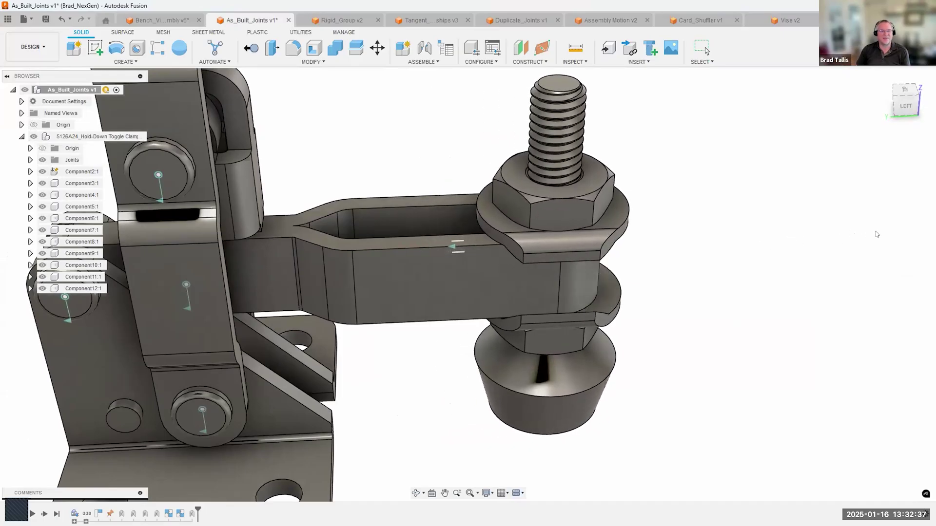
key("Escape")
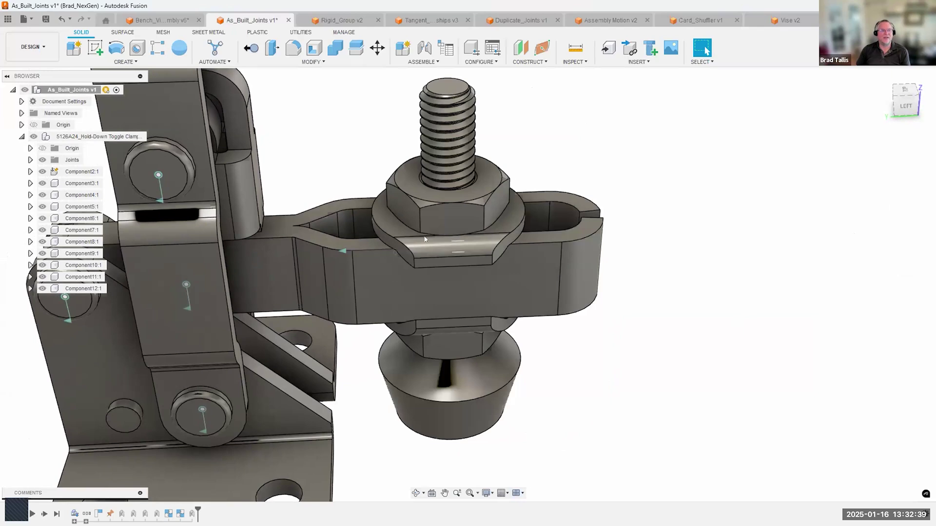
scroll(503, 246, "down", 1)
middle_click_drag(486, 245, 495, 245)
left_click_drag(488, 238, 565, 246)
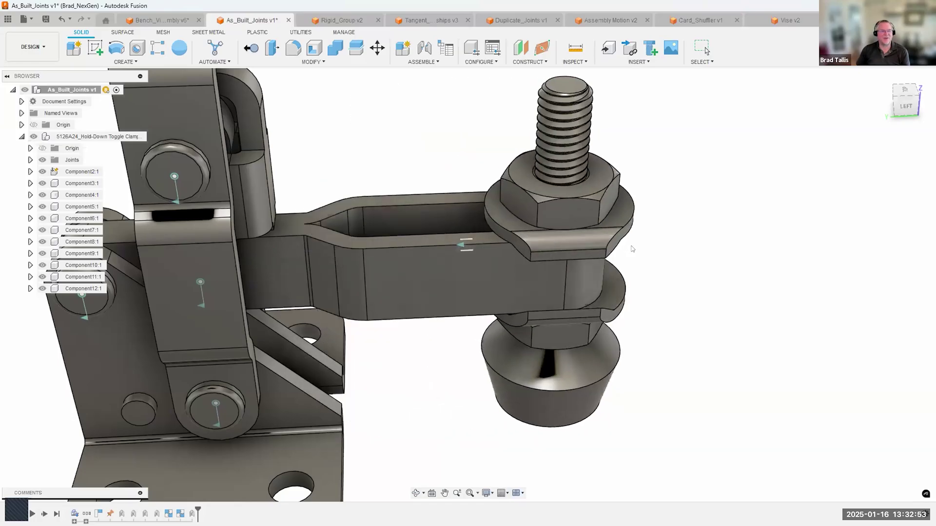
left_click_drag(632, 249, 658, 246)
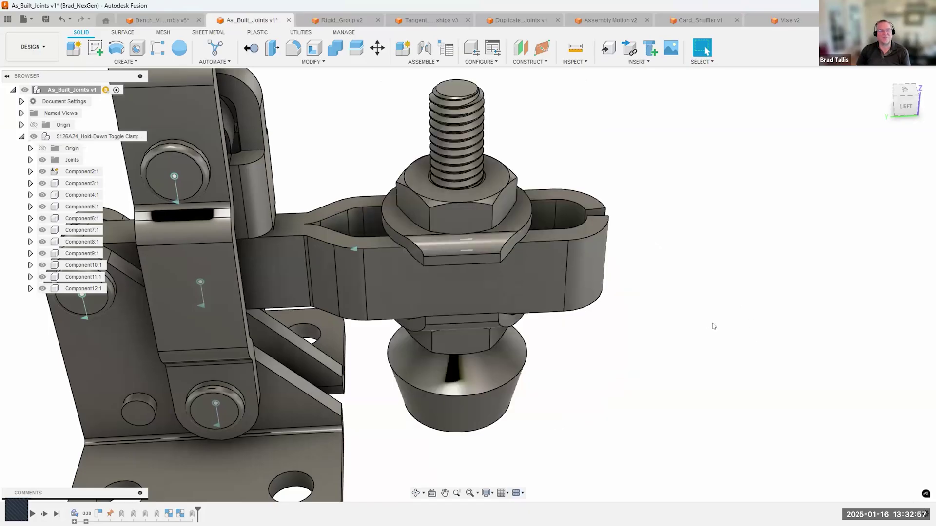
Edit the spindle's slider joint limits to a minimum of 0.000 in and a maximum of 0.6 in, and accept them.
scroll(740, 240, "down", 2)
scroll(741, 241, "down", 1)
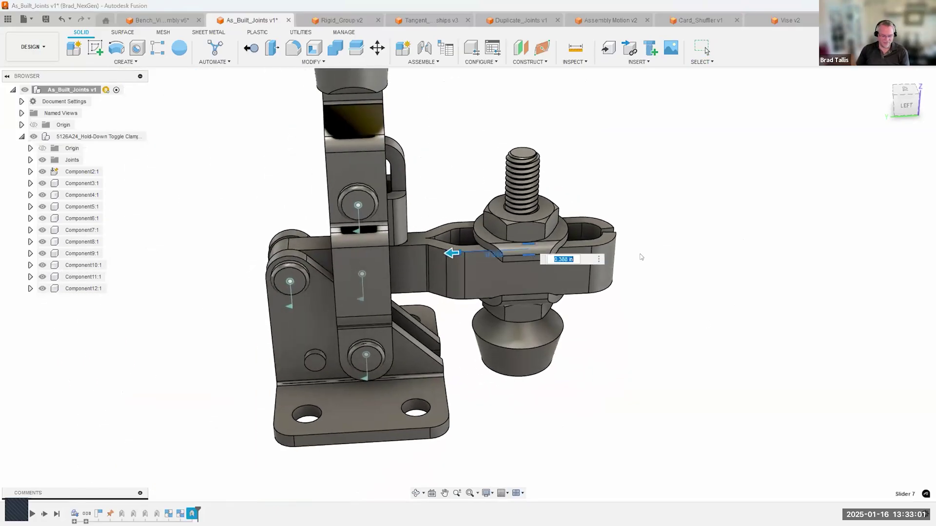
right_click(527, 255)
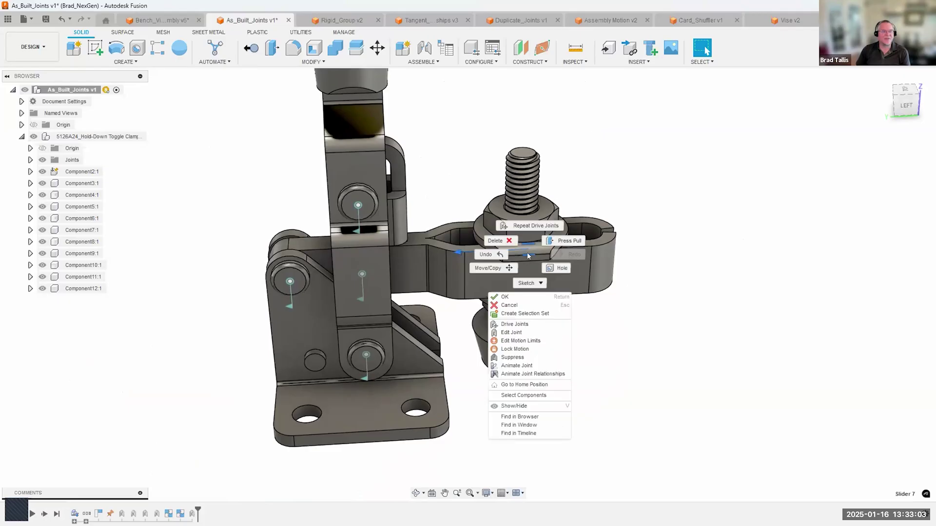
left_click(517, 333)
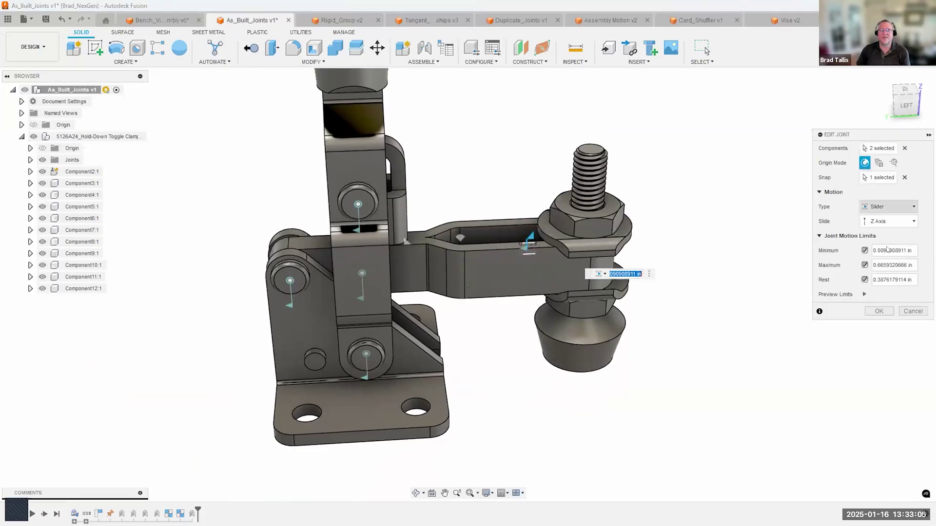
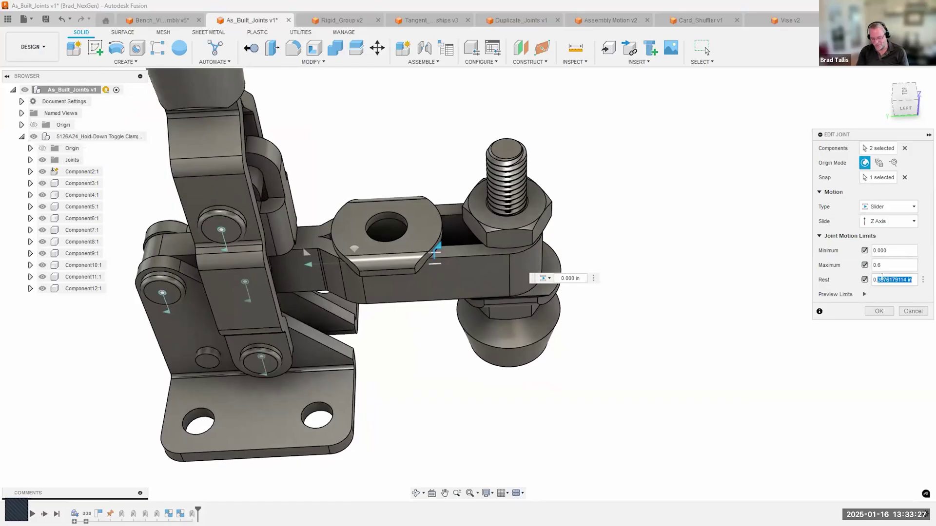
key("Return")
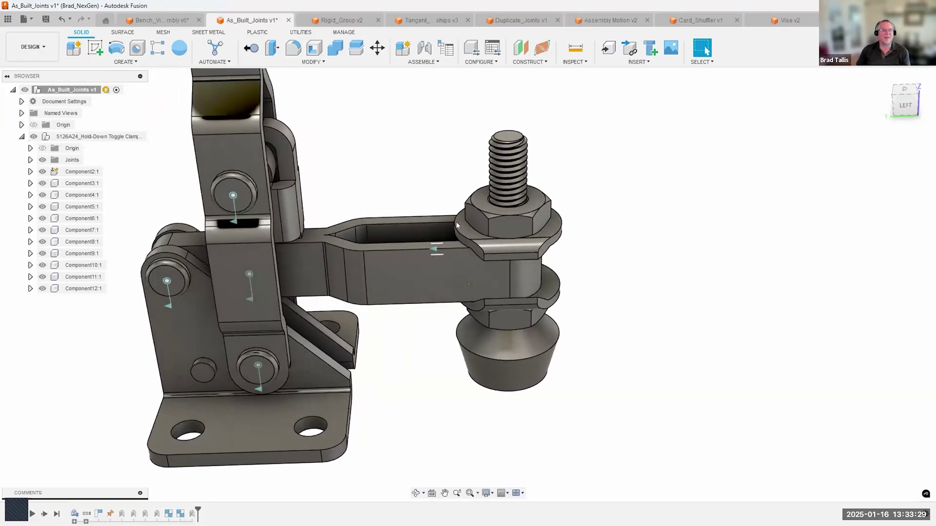
Move the clamp's spindle and linkage to test the combined joint motion, and revert the position.
left_click_drag(501, 255, 325, 255)
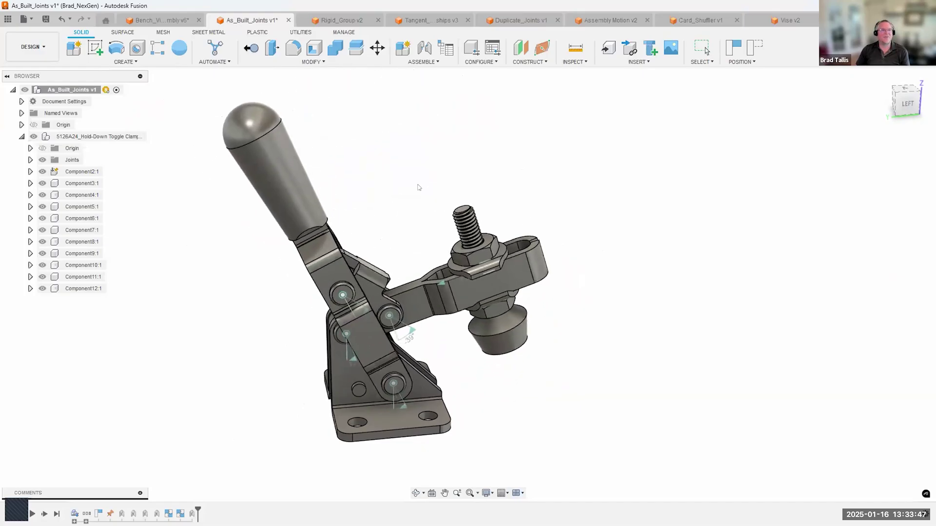
left_click(423, 63)
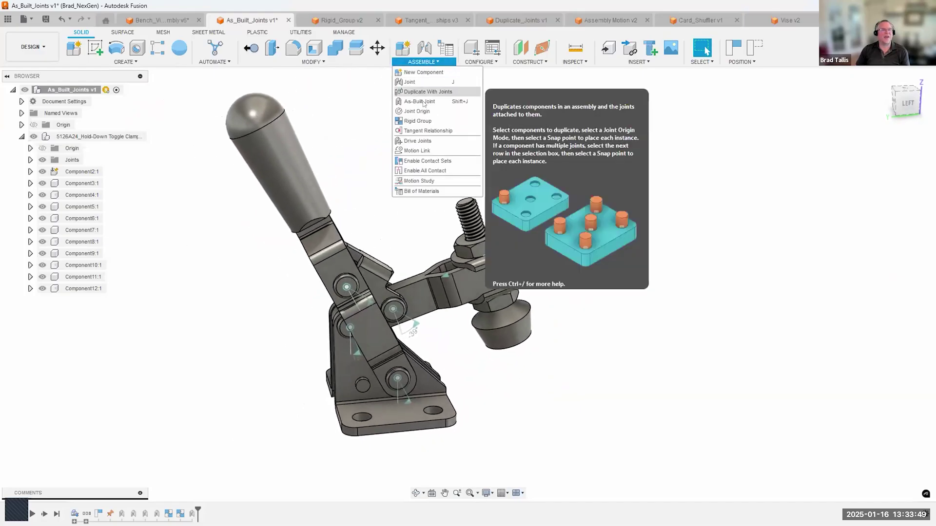
left_click(407, 215)
middle_click_drag(444, 199, 447, 170, "shift")
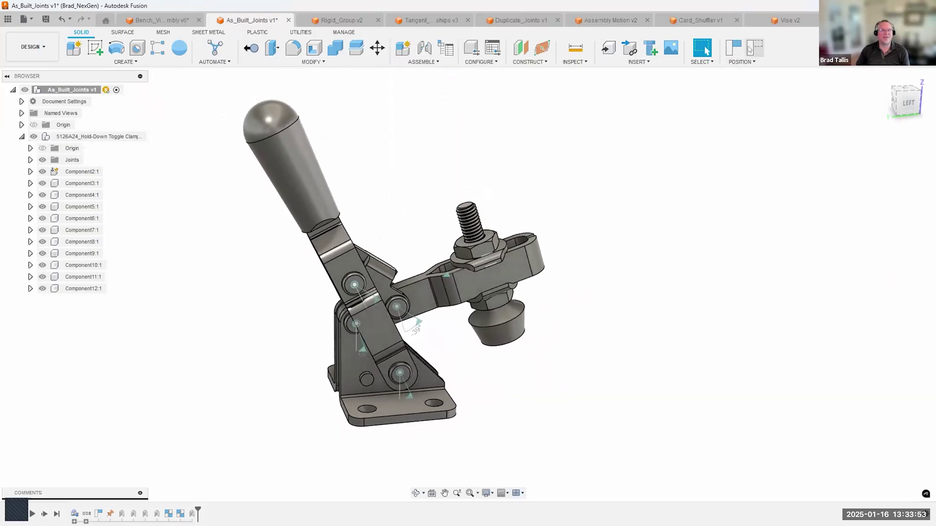
left_click(750, 48)
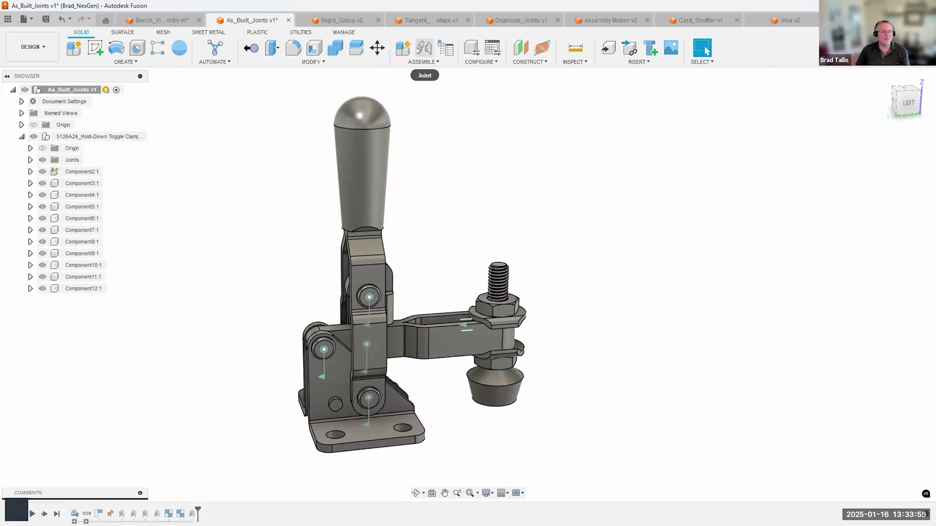
left_click(419, 49)
scroll(417, 260, "up", 3)
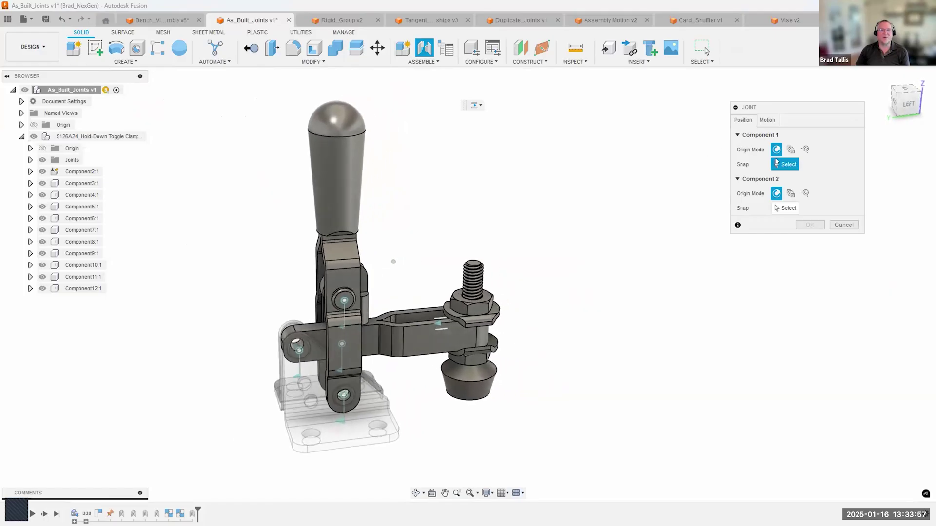
scroll(508, 277, "up", 2)
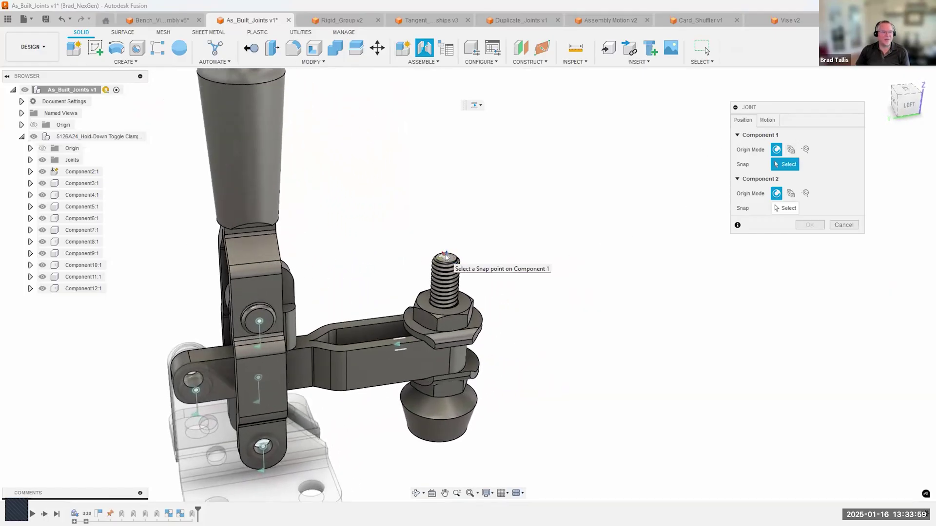
left_click(446, 257)
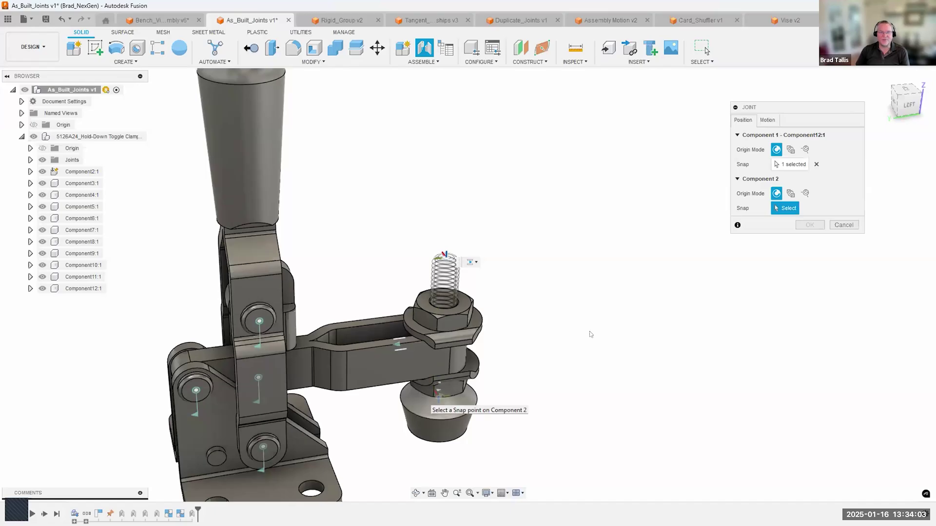
left_click(837, 227)
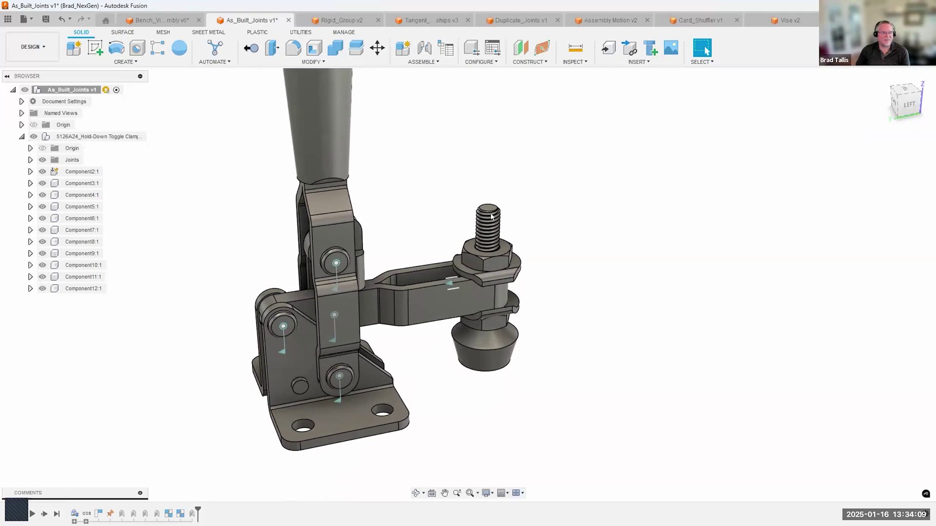
Examine how the handle link, the base bracket and the lower pivot pin fit together in the clamp.
scroll(531, 288, "up", 4)
scroll(323, 329, "up", 3)
left_click(329, 290)
left_click(259, 337)
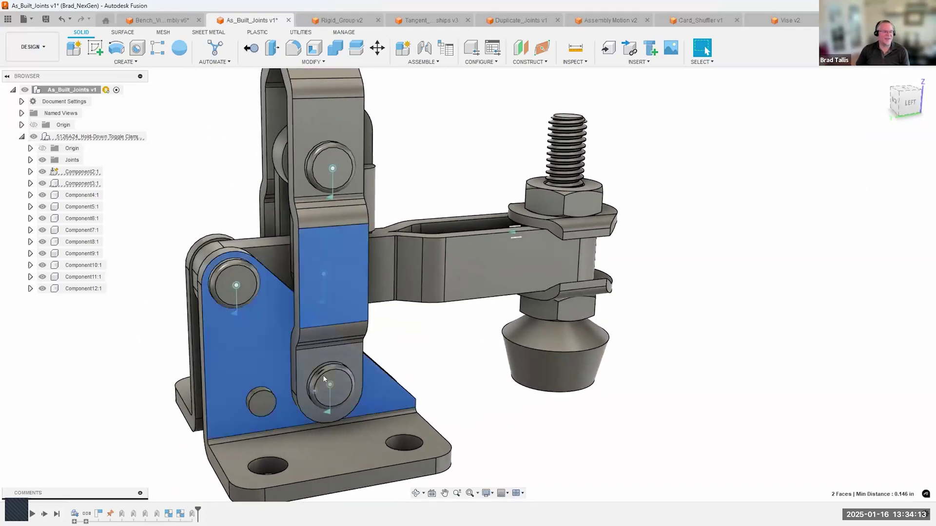
left_click(321, 371)
middle_click_drag(322, 372, 395, 374, "shift")
scroll(454, 346, "down", 2)
middle_click_drag(446, 359, 658, 340, "shift")
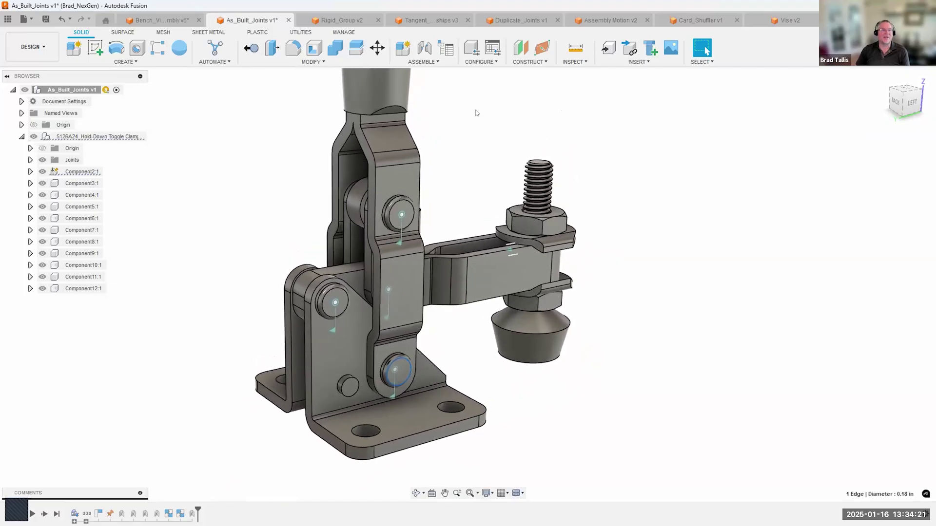
left_click(476, 110)
left_click(431, 62)
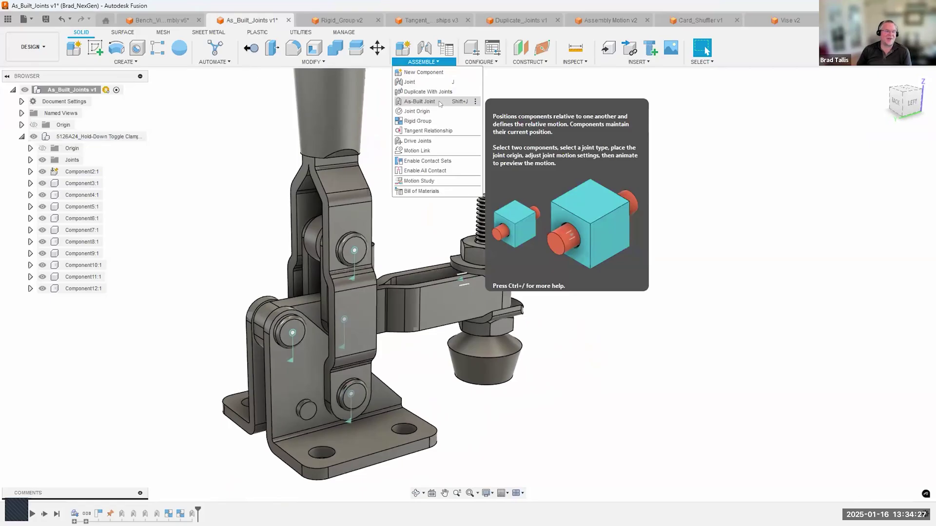
left_click(420, 102)
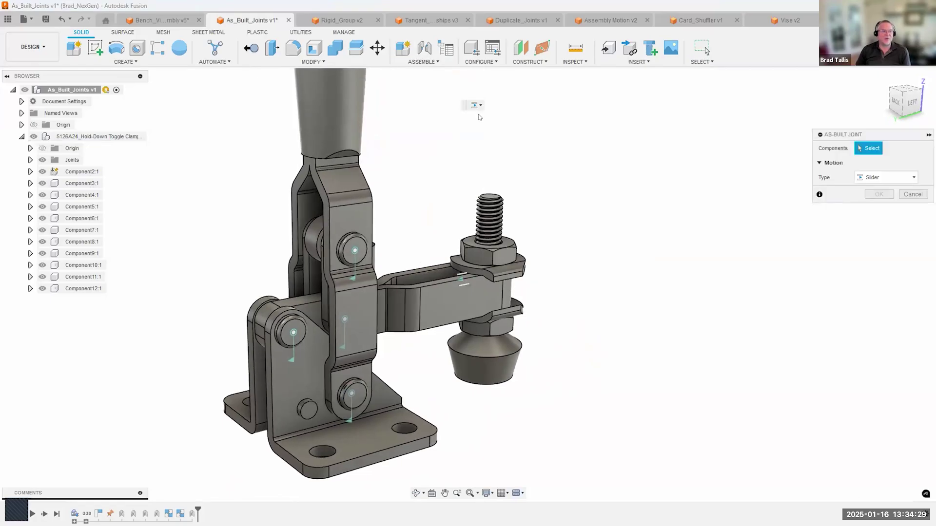
left_click(908, 195)
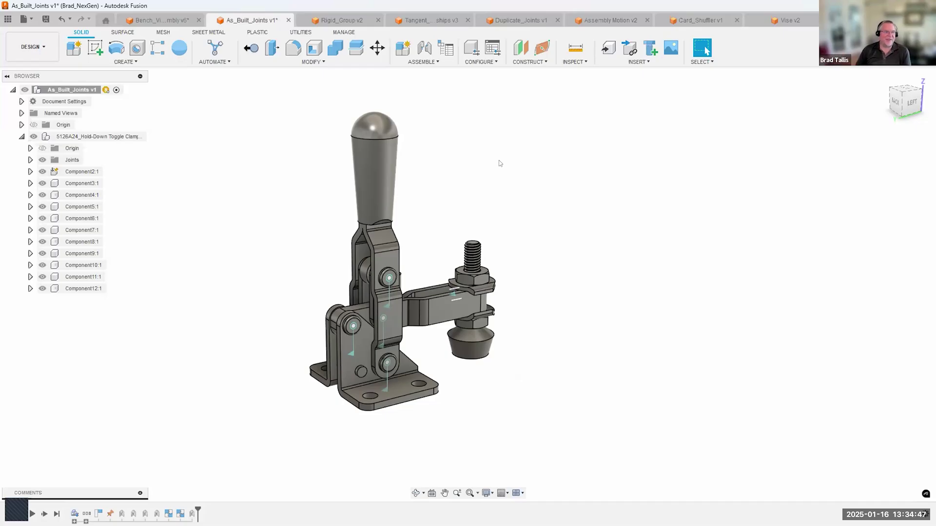
left_click(440, 61)
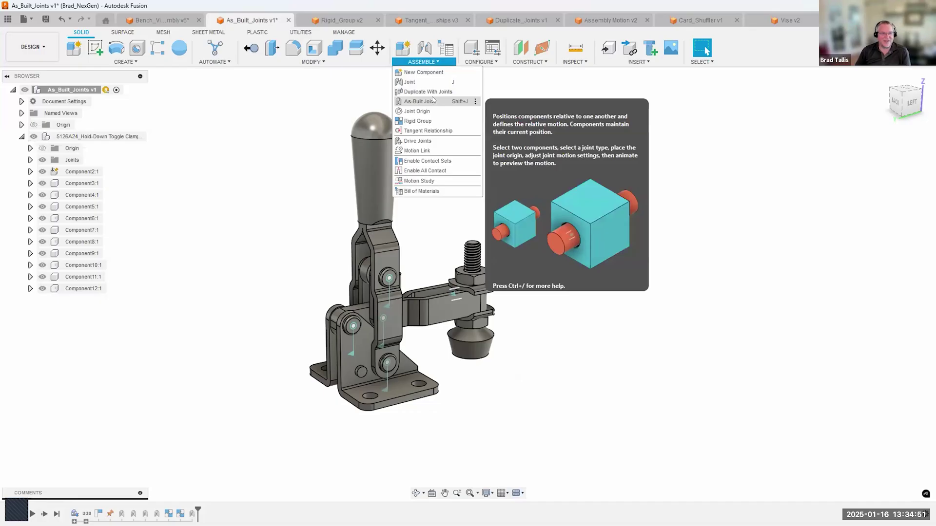
left_click(515, 94)
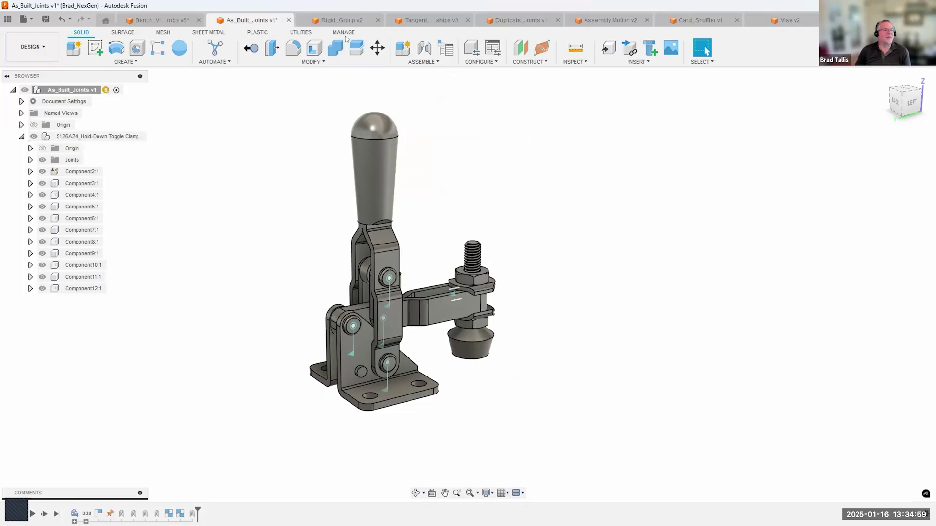
Switch to the Rigid_Group v2 design and inspect the surface-mount hinge with its screws.
left_click(342, 20)
middle_click_drag(575, 147, 524, 133, "shift")
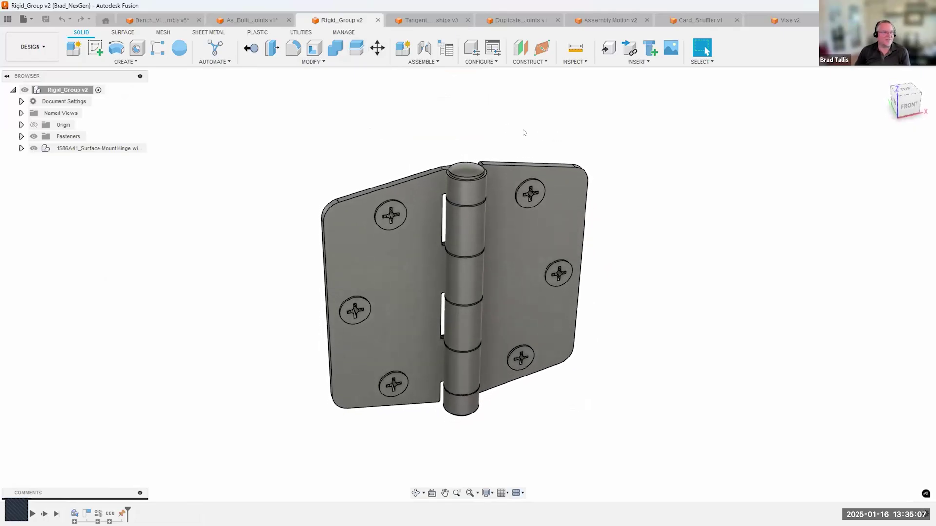
scroll(449, 195, "up", 1)
scroll(456, 241, "up", 1)
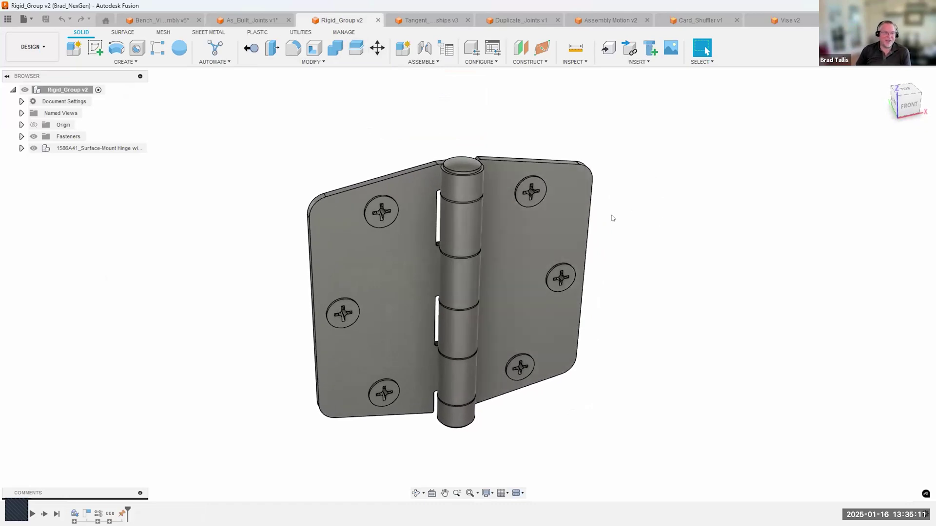
middle_click_drag(420, 273, 384, 278, "shift")
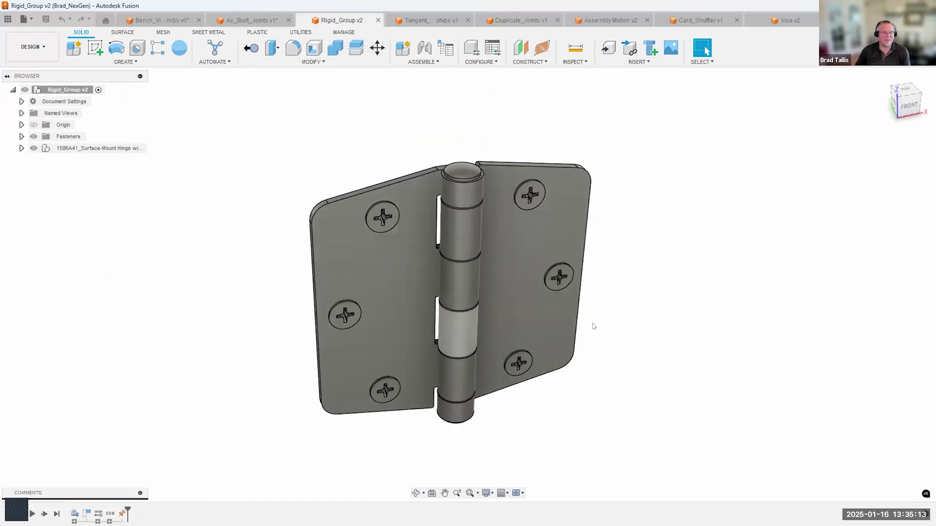
Pull the hinge leaves and screws away from the pin to check which parts are loose, and revert their positions.
left_click_drag(405, 272, 314, 272)
left_click_drag(554, 252, 681, 212)
middle_click_drag(520, 246, 514, 268, "shift")
left_click_drag(391, 225, 425, 186)
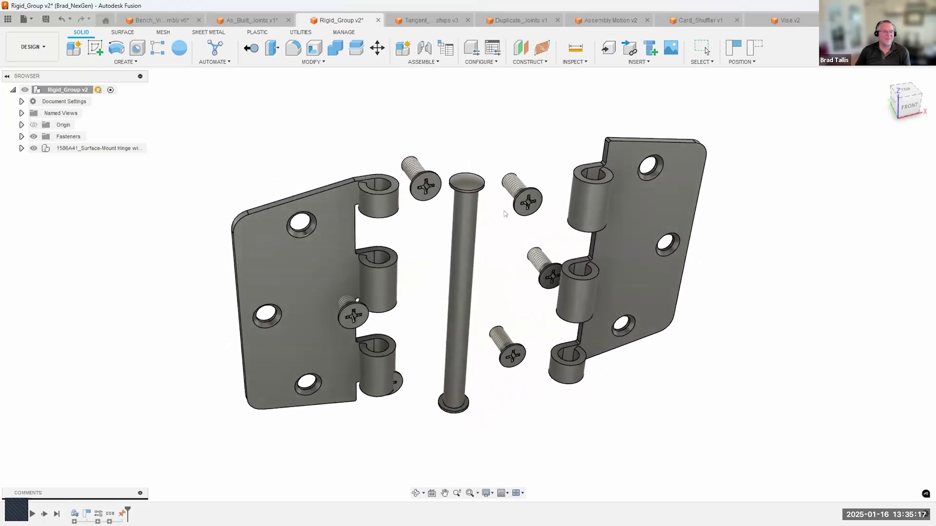
middle_click_drag(506, 214, 511, 203, "shift")
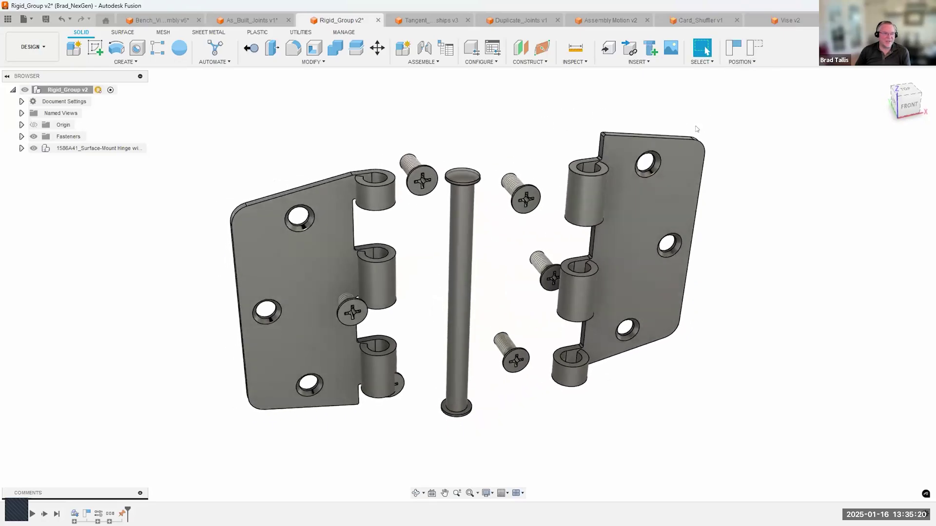
left_click(754, 48)
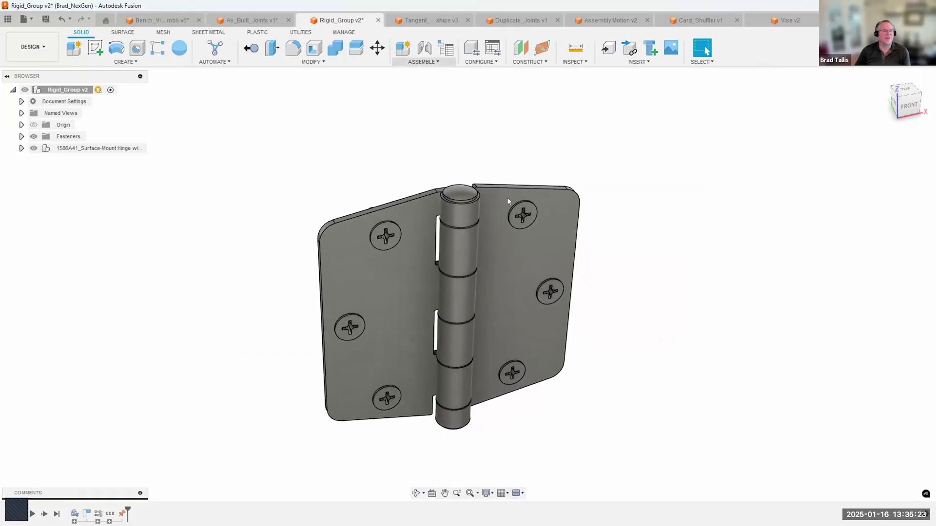
Set up a revolute as-built joint between the left hinge leaf and the hinge pin.
left_click(423, 62)
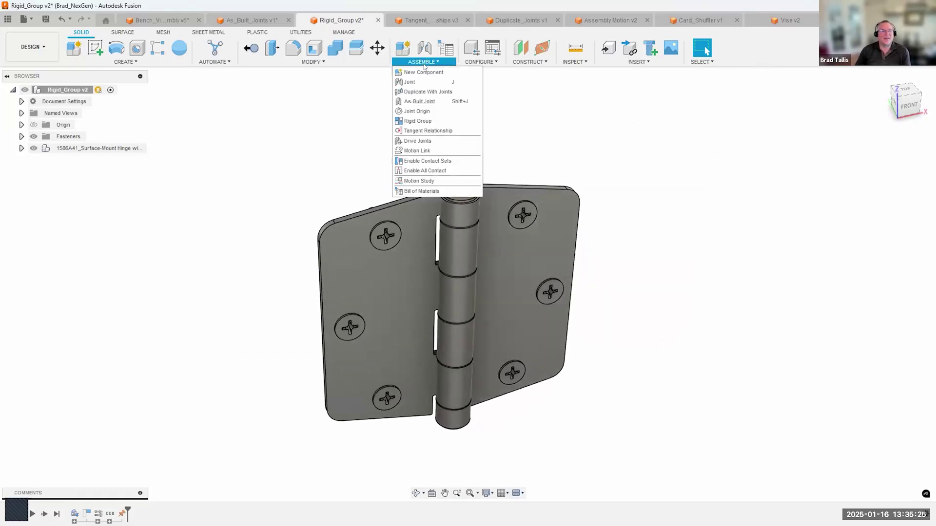
left_click(419, 102)
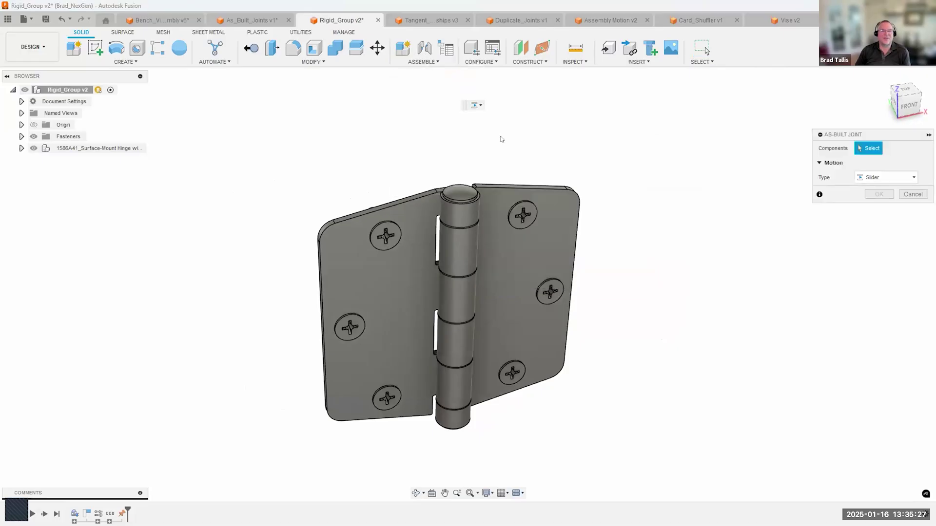
left_click(878, 177)
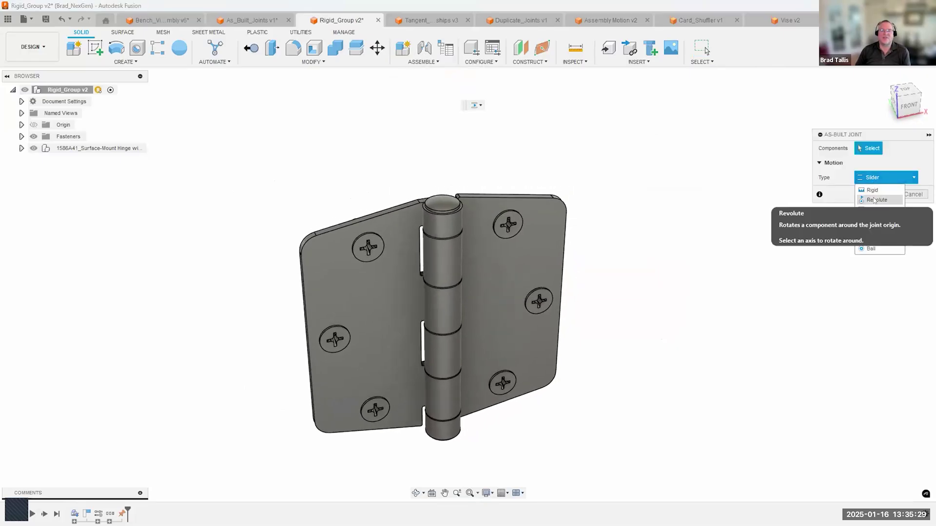
left_click(873, 200)
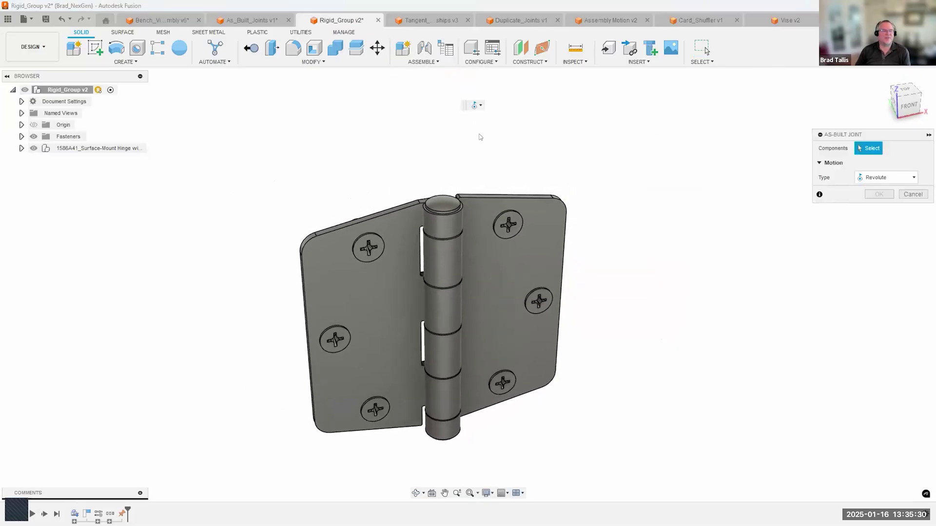
left_click(384, 231)
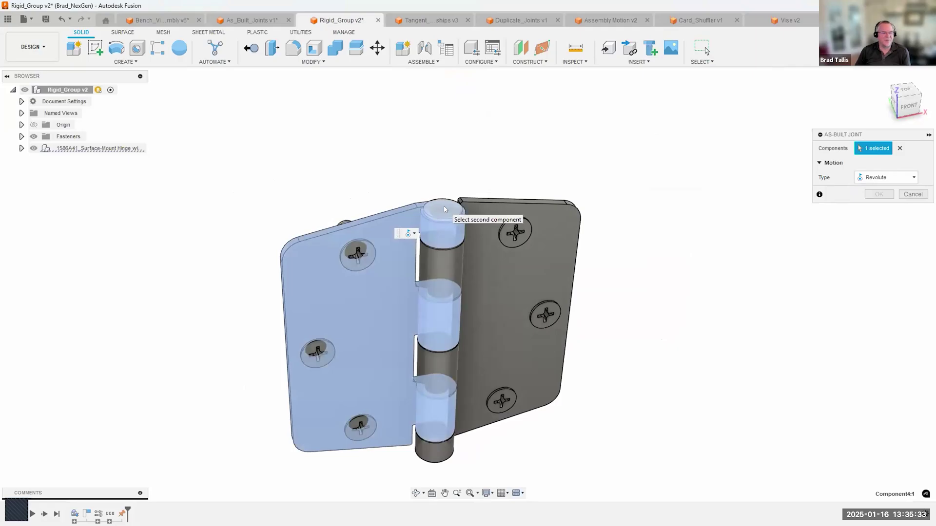
left_click(444, 210)
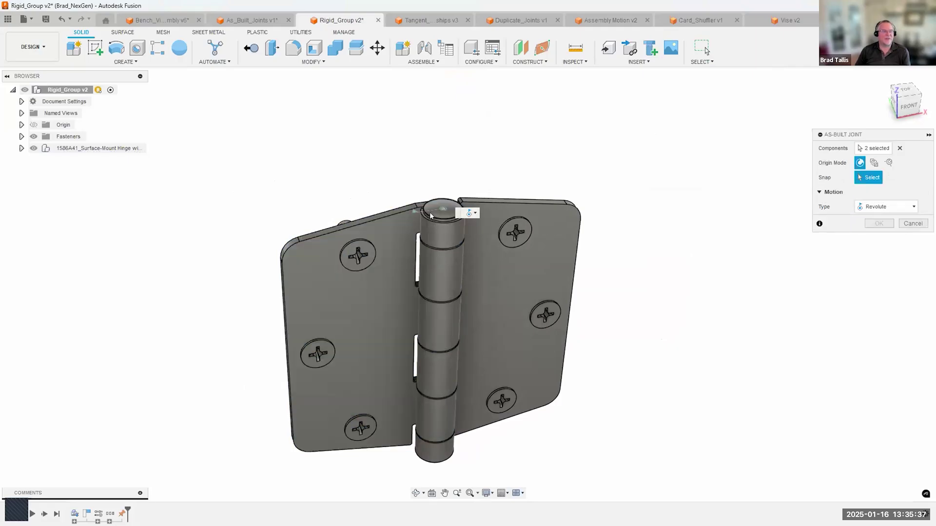
Snap the revolute as-built joint to the round top edge of the hinge pin and create the joint.
left_click(431, 215)
left_click(874, 315)
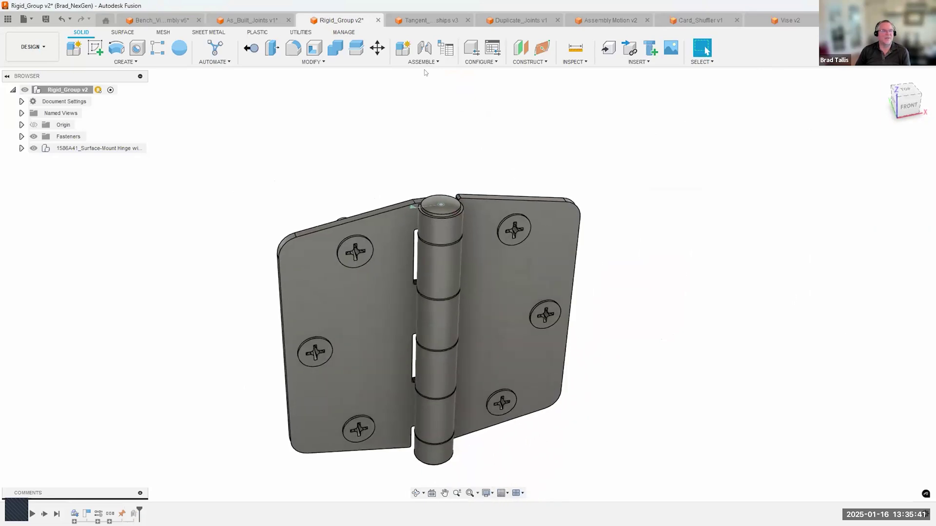
Create a revolute as-built joint between the right hinge leaf and the pin, snapped to the top of the pin.
left_click(422, 62)
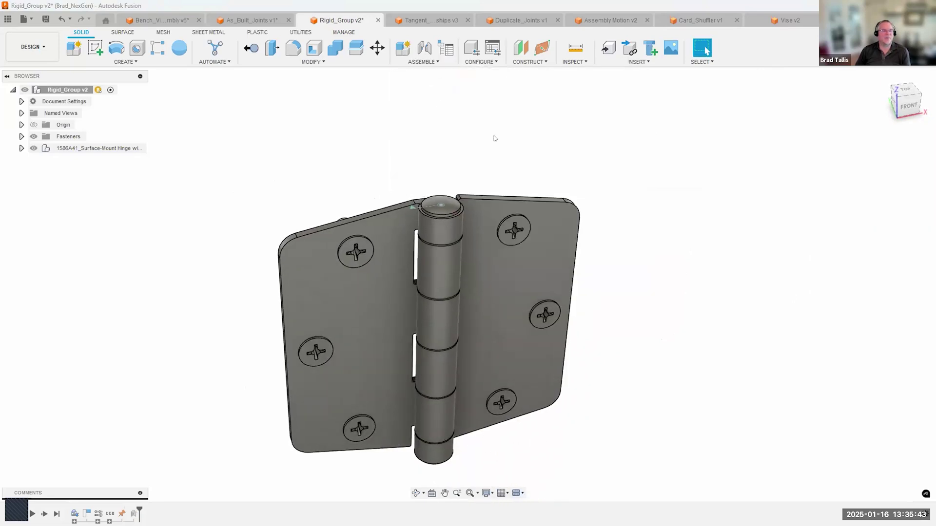
left_click(543, 215)
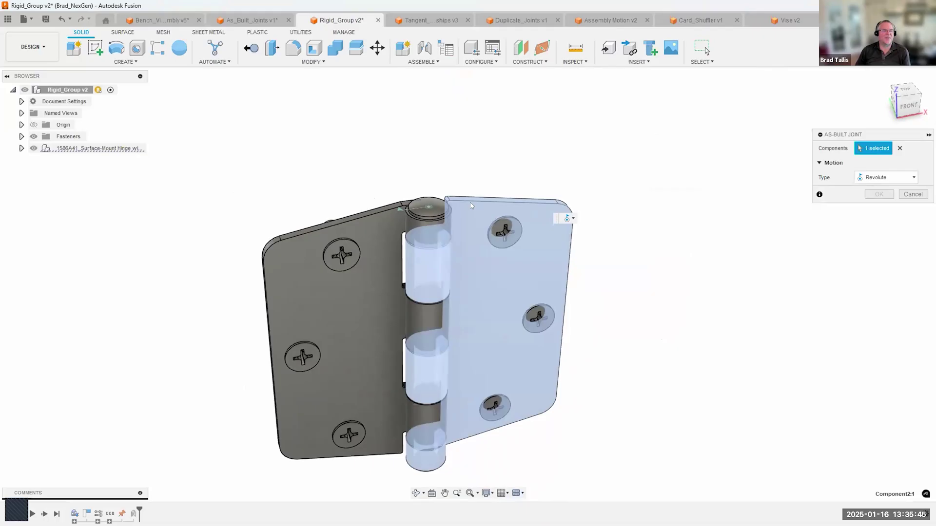
left_click(434, 209)
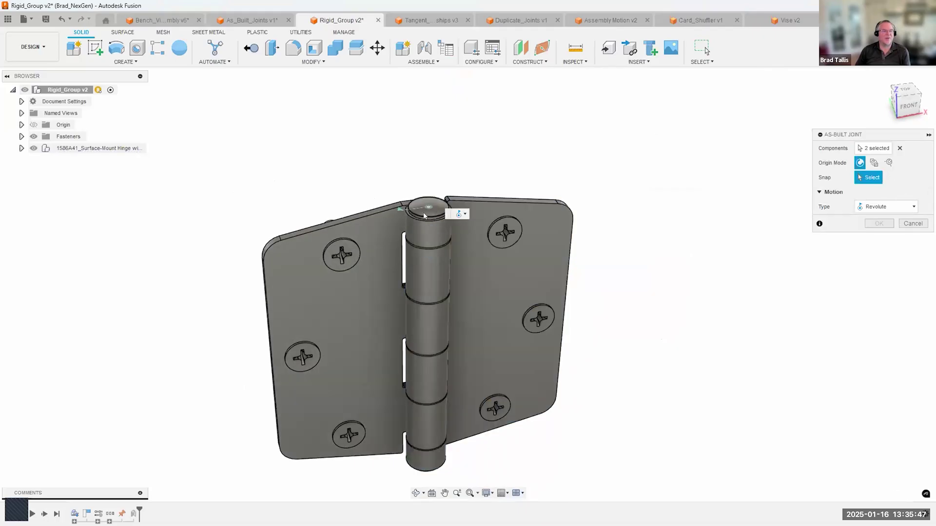
left_click(424, 216)
left_click(879, 312)
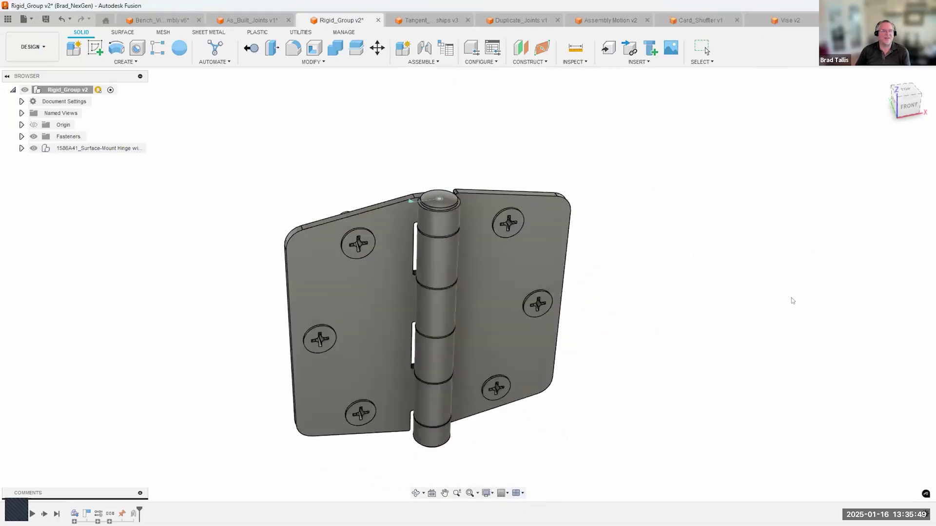
Try swinging both hinge leaves about the pin and revert them to their original positions.
left_click_drag(336, 267, 261, 267)
left_click_drag(532, 256, 575, 203)
middle_click_drag(575, 202, 756, 46, "shift")
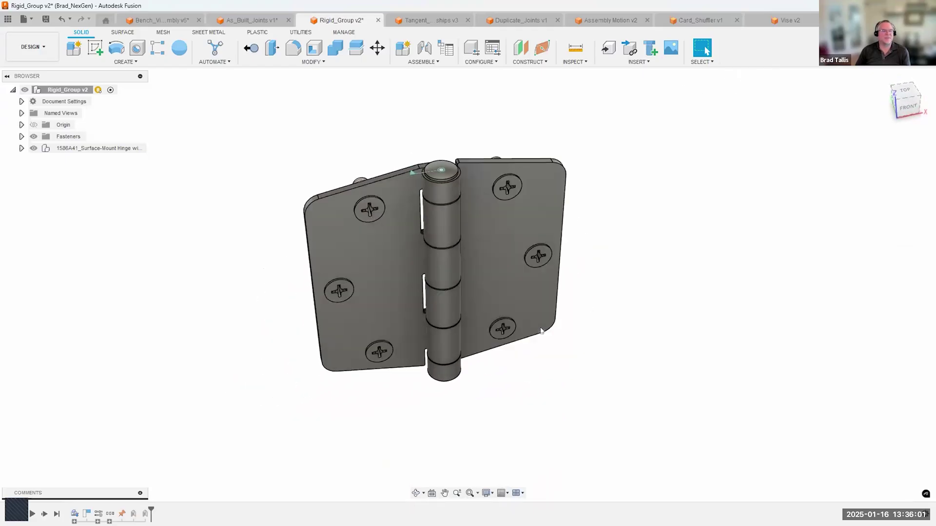
middle_click_drag(543, 330, 595, 201, "shift")
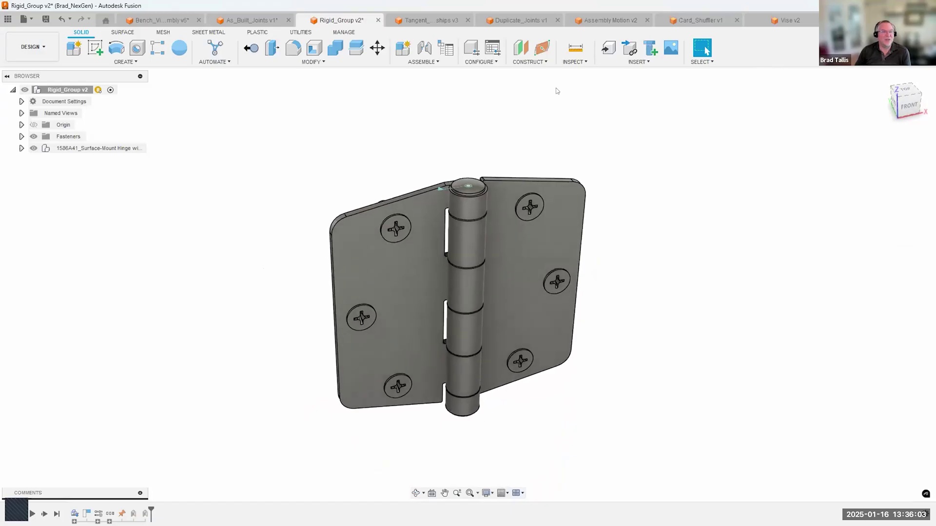
Create a rigid group from the left hinge leaf and its three screws, with child components included.
left_click(423, 62)
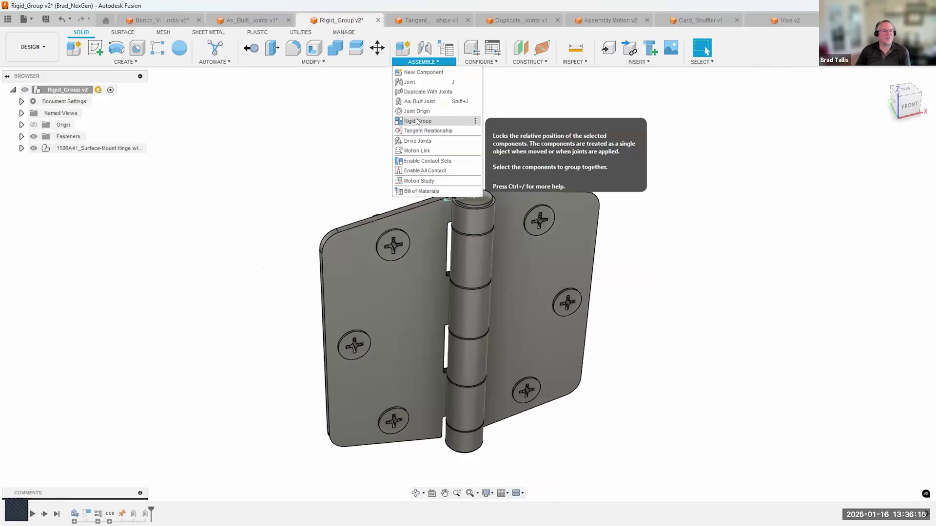
left_click(417, 122)
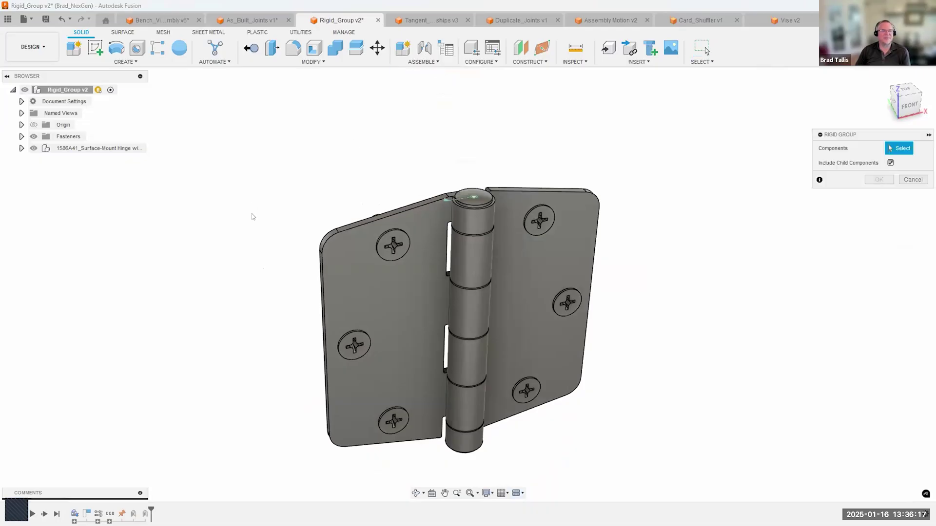
key("F6")
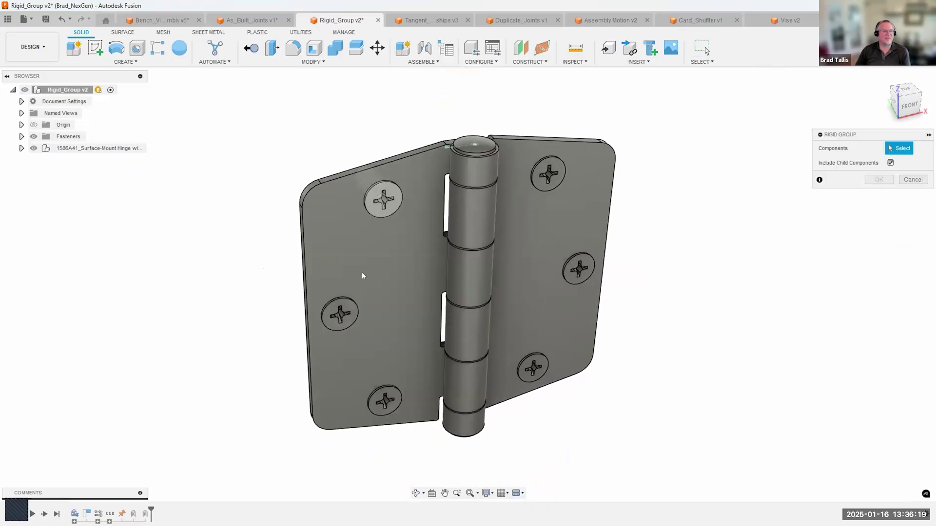
left_click(383, 198)
left_click(339, 312)
left_click(385, 399)
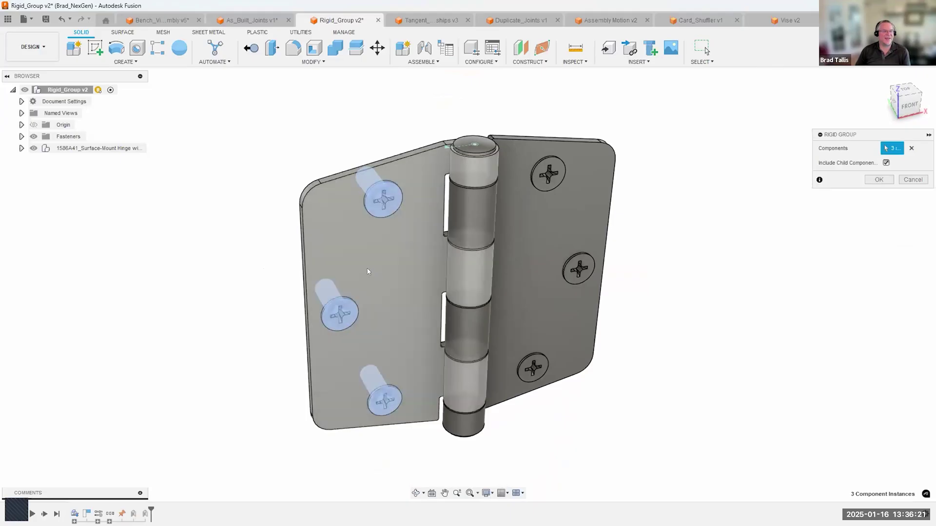
left_click(368, 269)
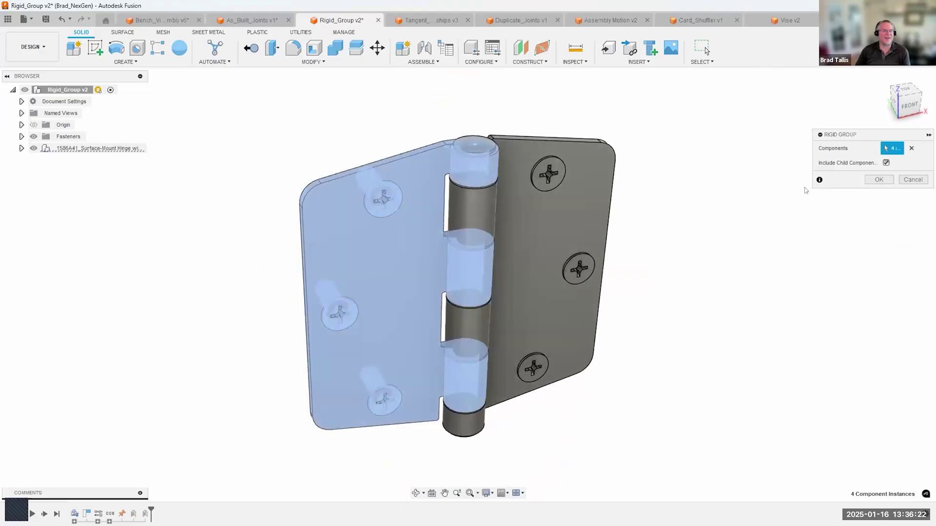
left_click(871, 179)
Test the left leaf's swing with its grouped screws, and undo everything back through the rigid group.
left_click_drag(358, 288, 650, 96)
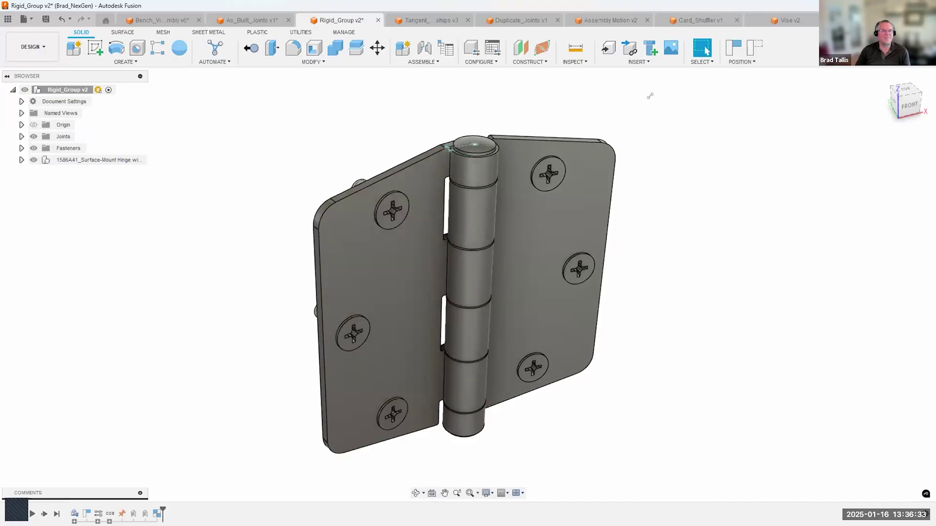
left_click(754, 47)
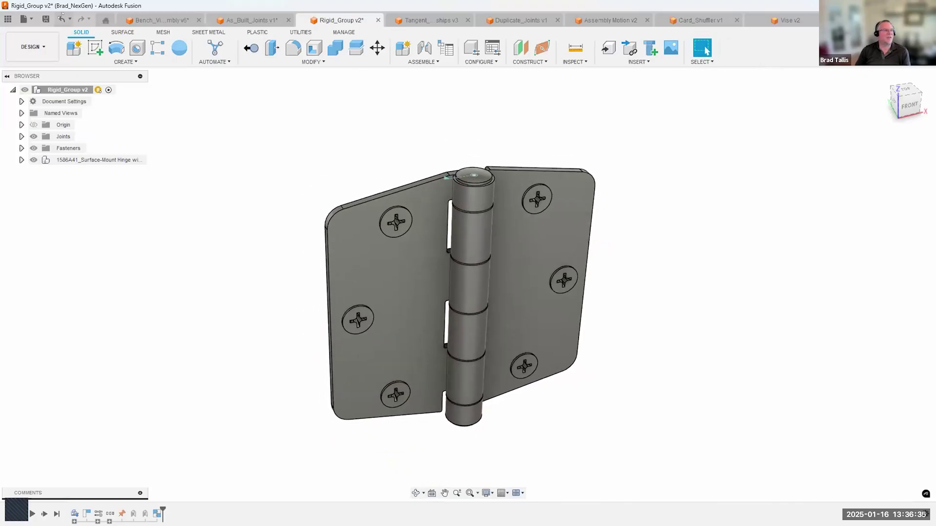
left_click(61, 19)
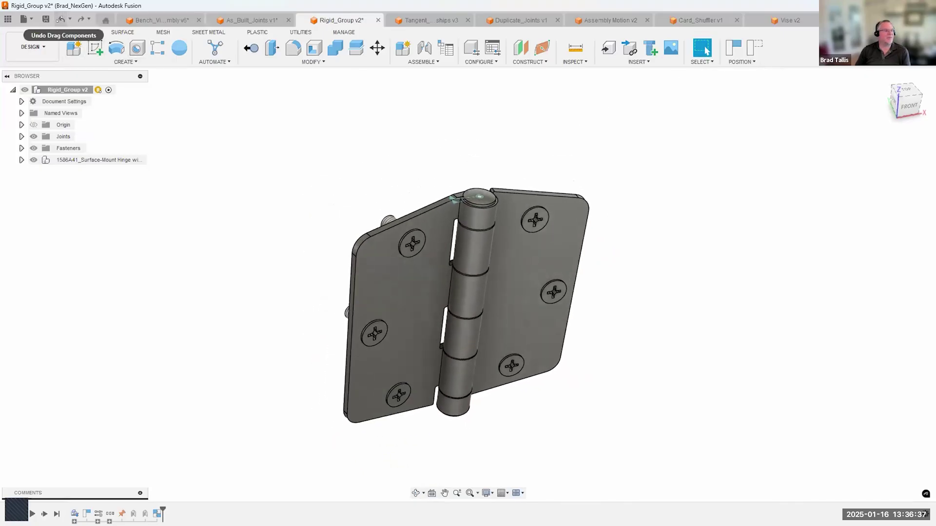
left_click(61, 19)
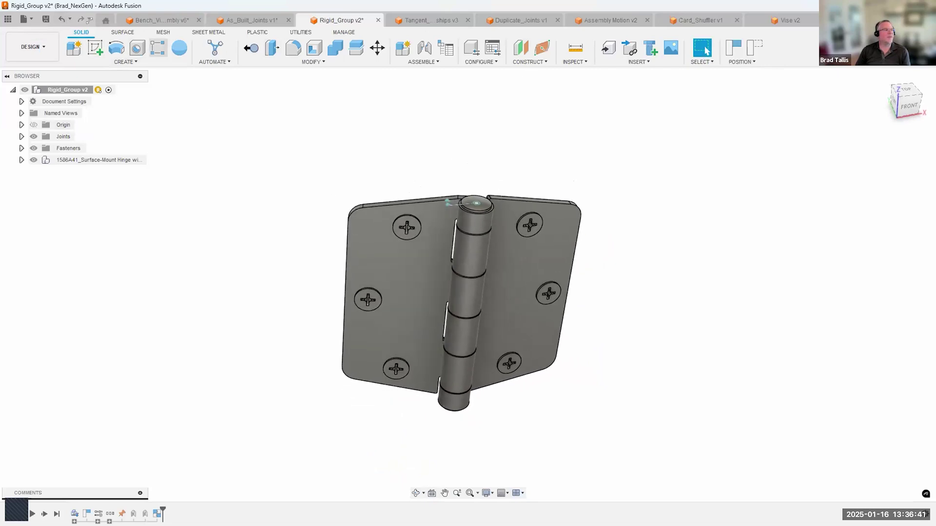
left_click(67, 16)
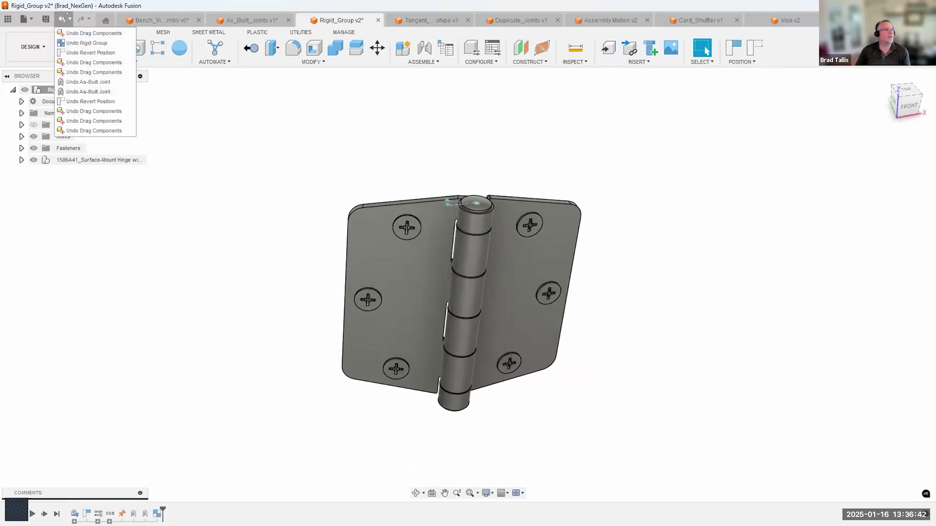
left_click(78, 43)
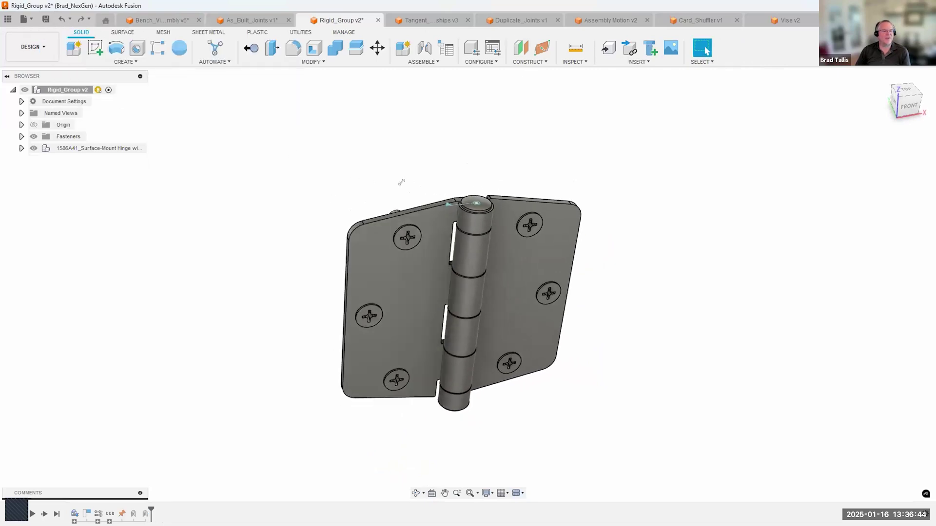
Create a rigid group from the left hinge leaf, its three screws and the screws of the right leaf.
left_click(421, 60)
left_click(424, 117)
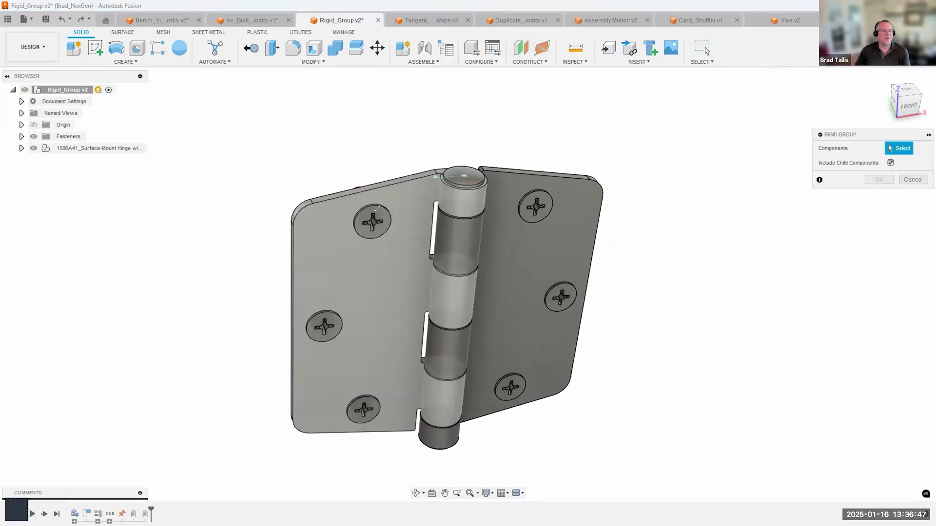
left_click(374, 249)
left_click(373, 218)
left_click(324, 324)
left_click(350, 403)
left_click(560, 294)
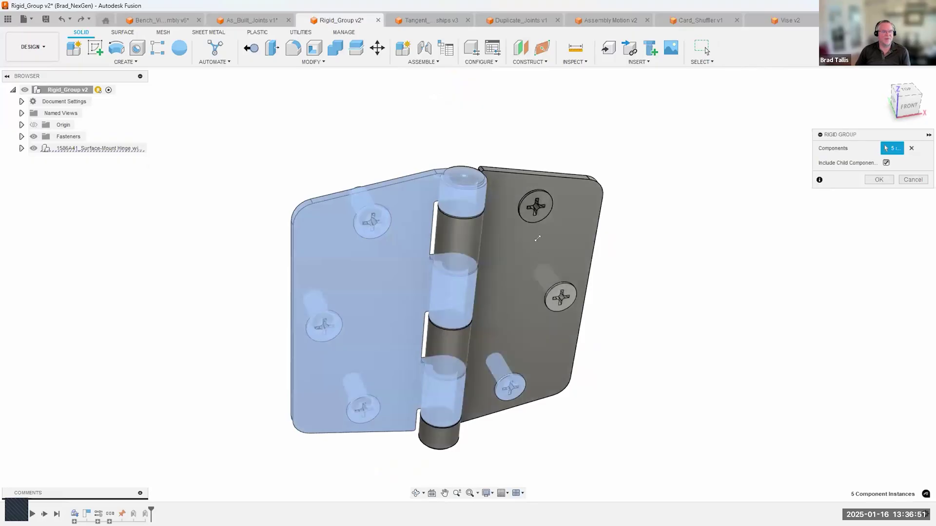
key("Return")
Swing the left leaf to test the mixed screw grouping, and undo back through the rigid group.
left_click_drag(349, 277, 405, 201)
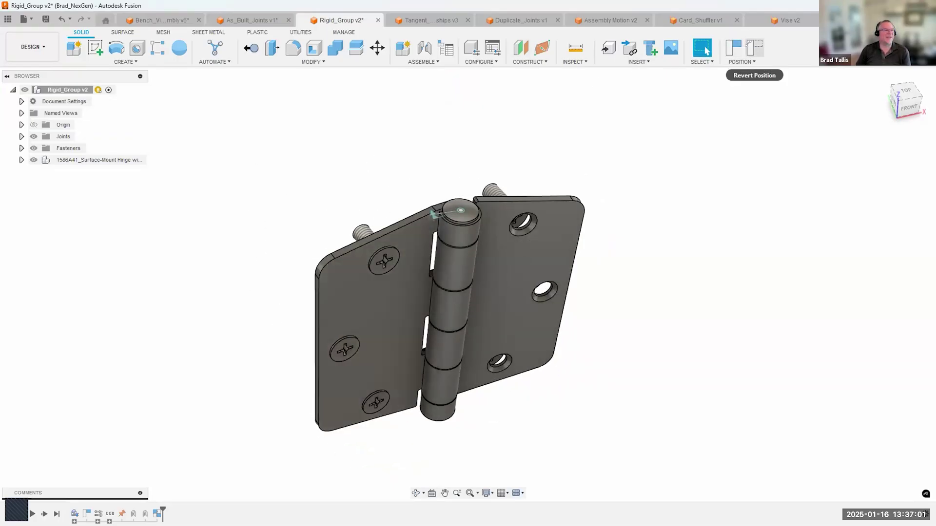
left_click(754, 47)
left_click(70, 18)
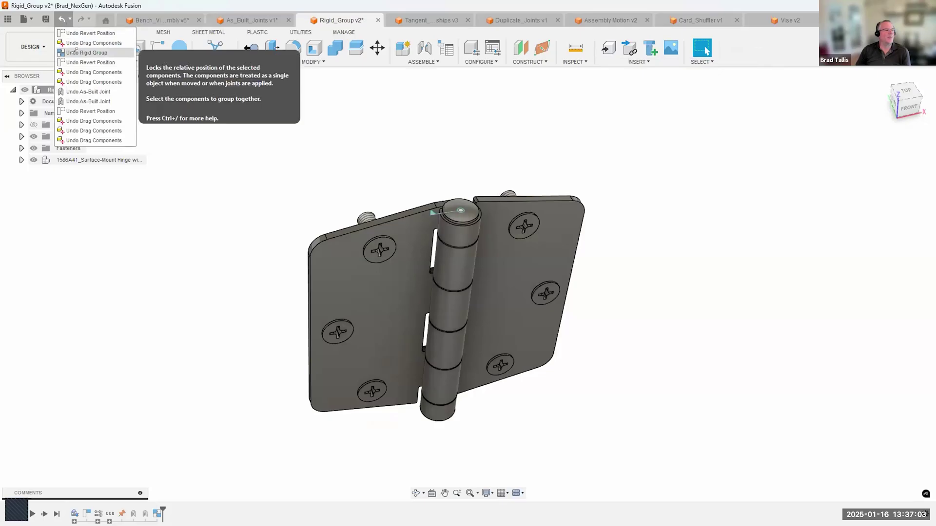
left_click(78, 53)
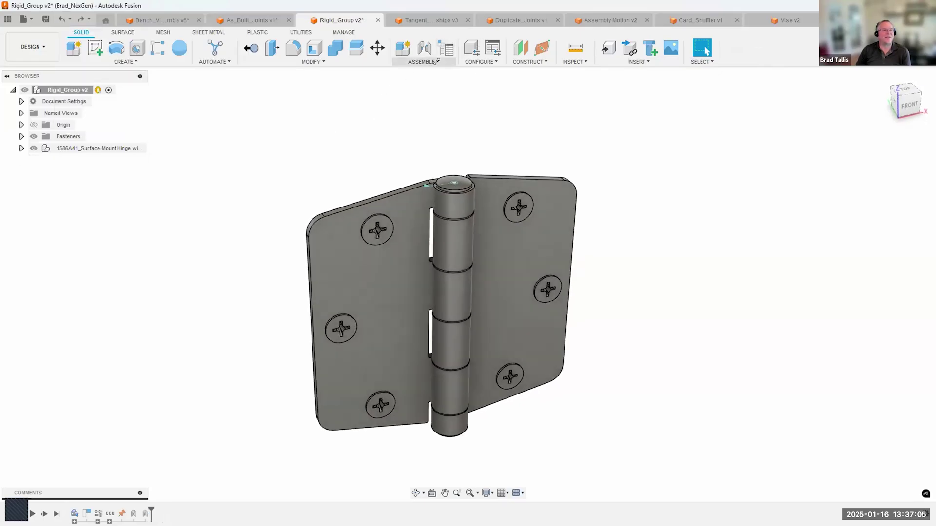
Create a rigid group containing only the left hinge leaf and its own three screws.
left_click(424, 62)
left_click(426, 117)
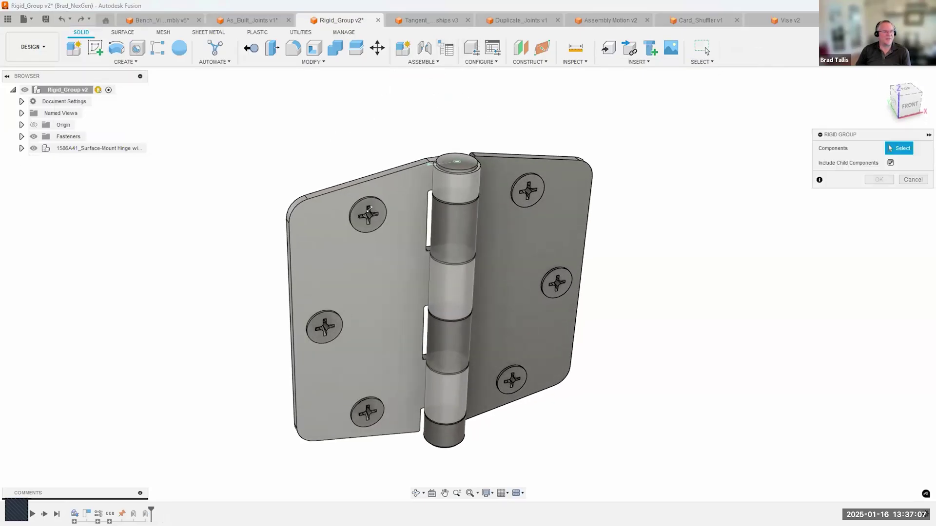
left_click(317, 316)
left_click(316, 316)
left_click(355, 412)
left_click(877, 179)
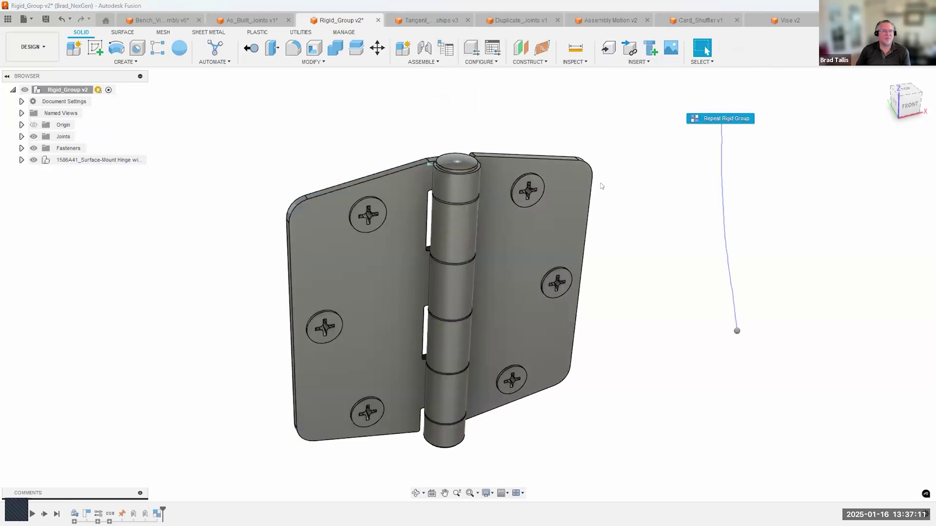
Repeat the Rigid Group command for the right hinge leaf and its three screws.
left_click(572, 187)
left_click(511, 374)
key("Return")
Swing both hinge leaves about the pin and examine how their grouped screws move from several angles.
left_click_drag(558, 198, 571, 165)
left_click_drag(417, 227, 367, 284)
left_click_drag(499, 295, 556, 227)
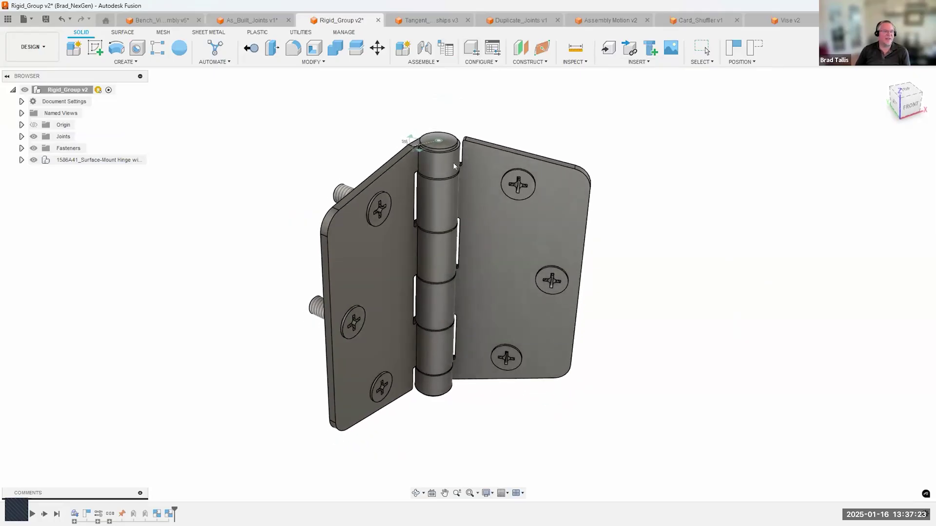
left_click_drag(437, 249, 444, 229)
middle_click_drag(443, 229, 454, 216, "shift")
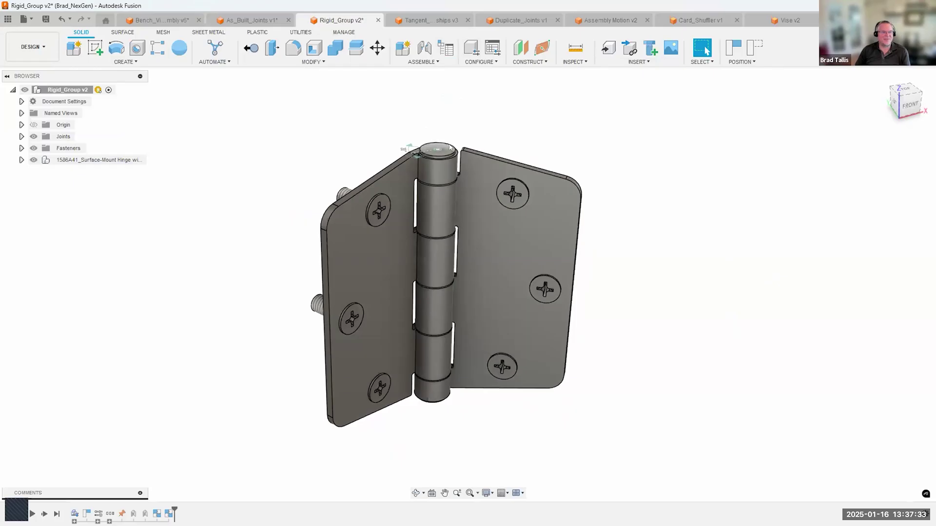
middle_click_drag(492, 215, 495, 231, "shift")
mouse_move(532, 229)
left_mouse_down()
mouse_move(511, 205)
mouse_move(536, 222)
left_mouse_up()
left_click_drag(369, 252, 390, 259)
middle_click_drag(453, 88, 439, 82, "shift")
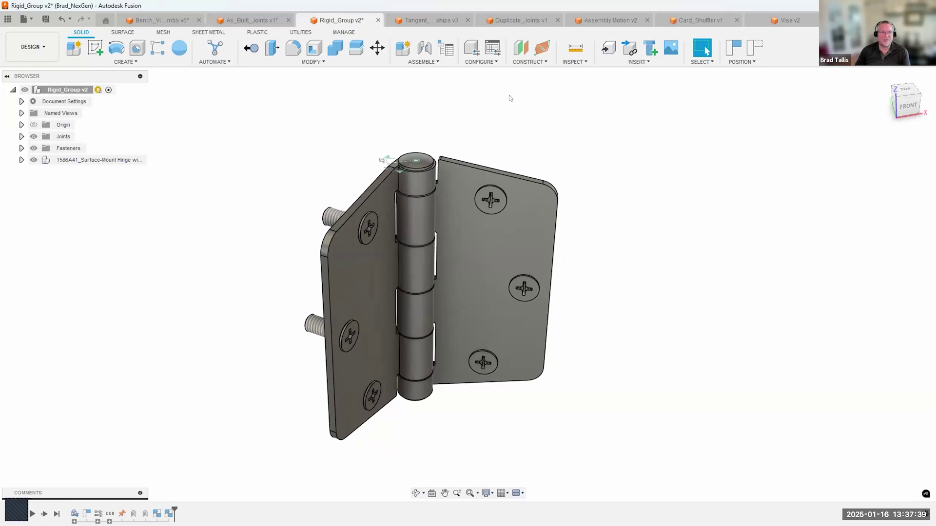
middle_click_drag(363, 253, 325, 265, "shift")
scroll(407, 190, "up", 1)
left_click_drag(533, 205, 507, 225)
scroll(658, 112, "down", 1)
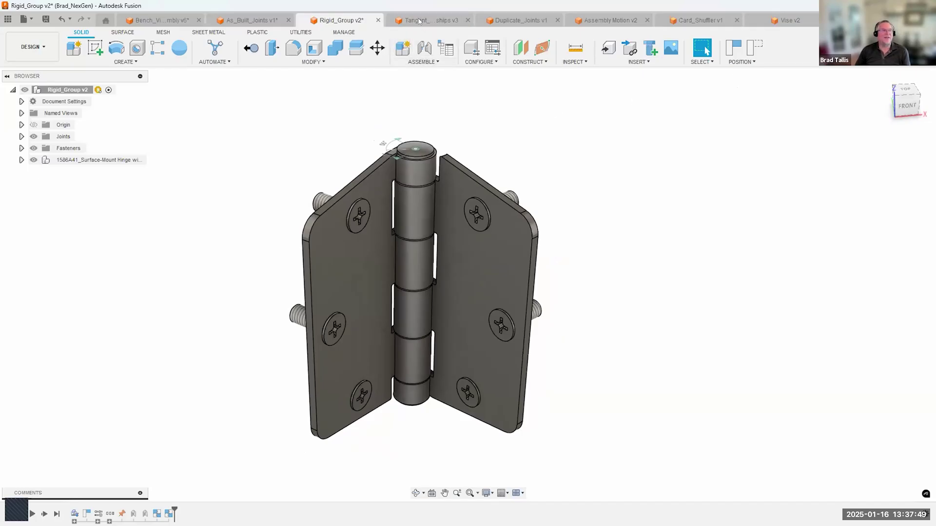
Switch to the Tangent_Relationships document and review the Joint command's motion types without creating a joint.
left_click(419, 20)
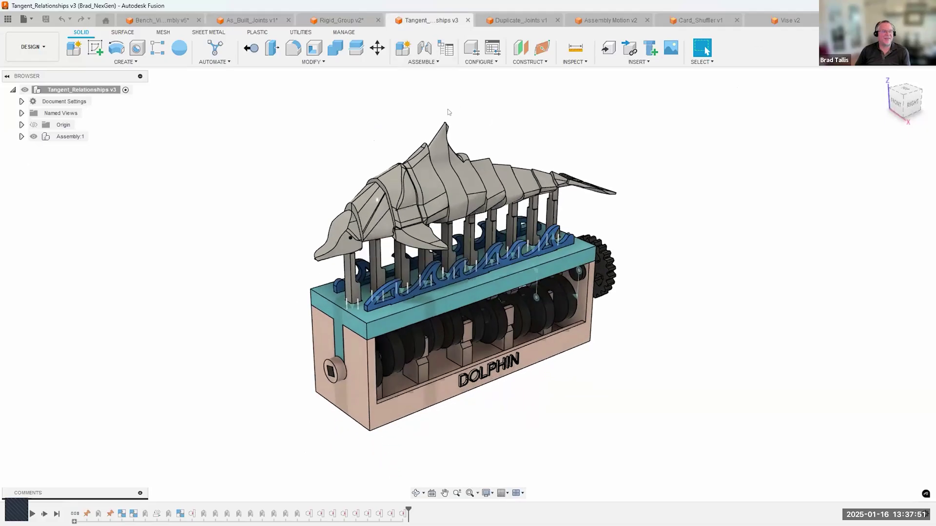
left_click(430, 62)
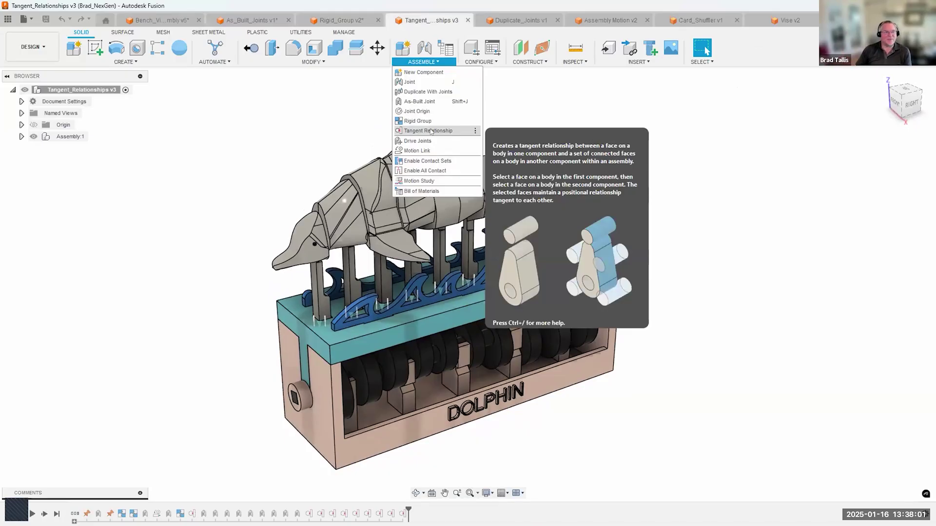
left_click(415, 83)
left_click(764, 120)
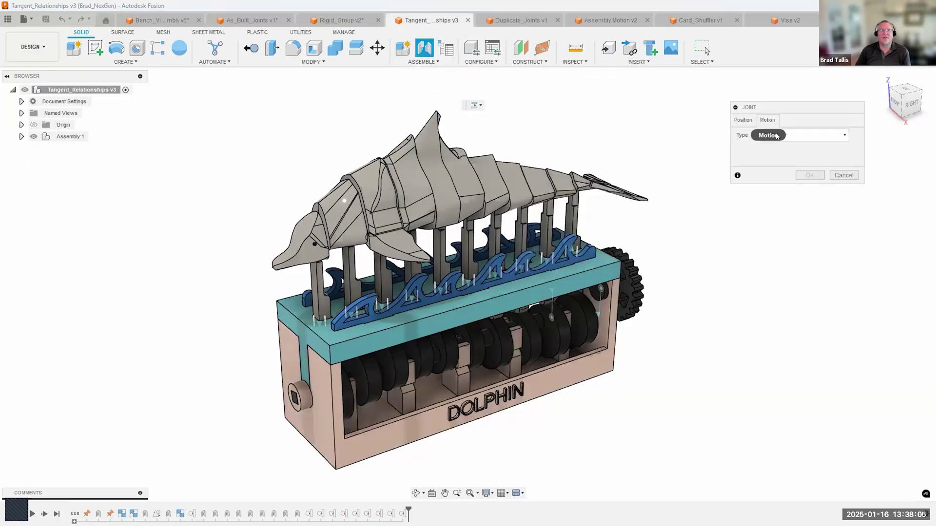
left_click(789, 141)
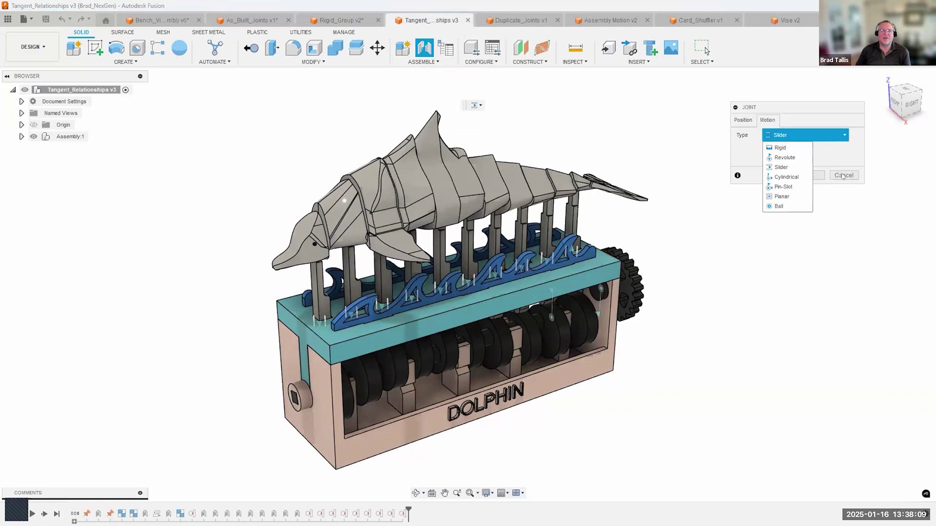
left_click(843, 175)
left_click(842, 176)
Read the Tangent Relationship command's description and turn the small gear to examine the dolphin mechanism's motion.
left_click(424, 62)
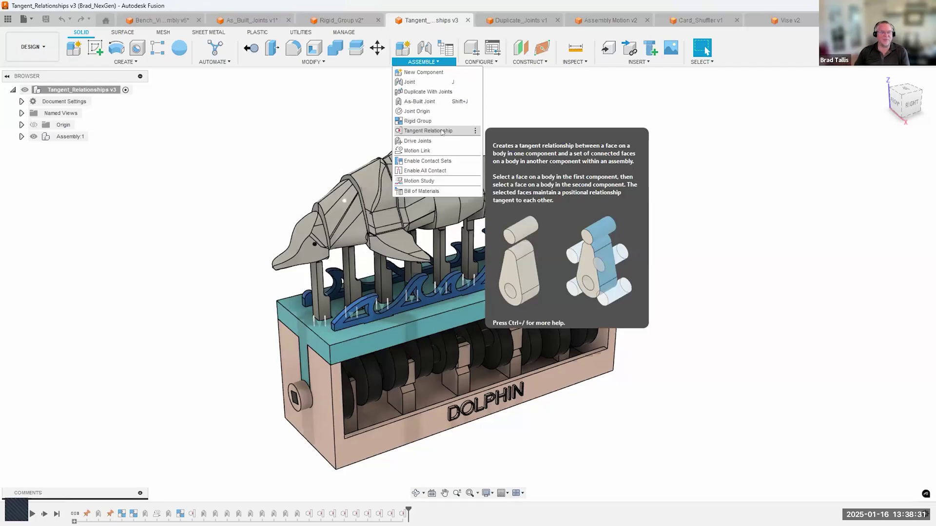
left_click(688, 201)
middle_click_drag(687, 203, 609, 384, "shift")
scroll(656, 291, "up", 2)
mouse_move(609, 385)
left_mouse_down()
mouse_move(592, 382)
mouse_move(585, 366)
mouse_move(590, 350)
mouse_move(610, 380)
mouse_move(605, 392)
mouse_move(593, 332)
mouse_move(634, 344)
mouse_move(624, 336)
mouse_move(612, 372)
left_mouse_up()
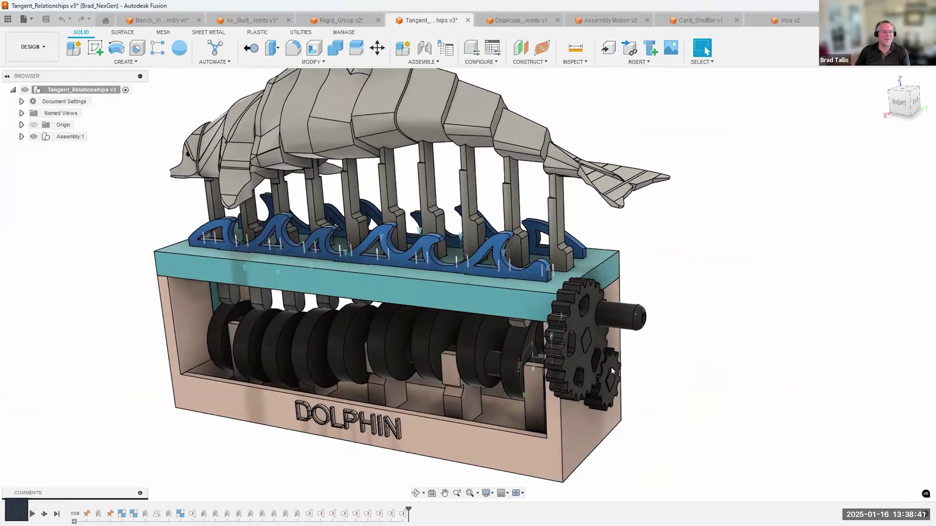
Examine up close how the pistons' rounded lower ends rest against the outer faces of the cams.
scroll(546, 330, "up", 8)
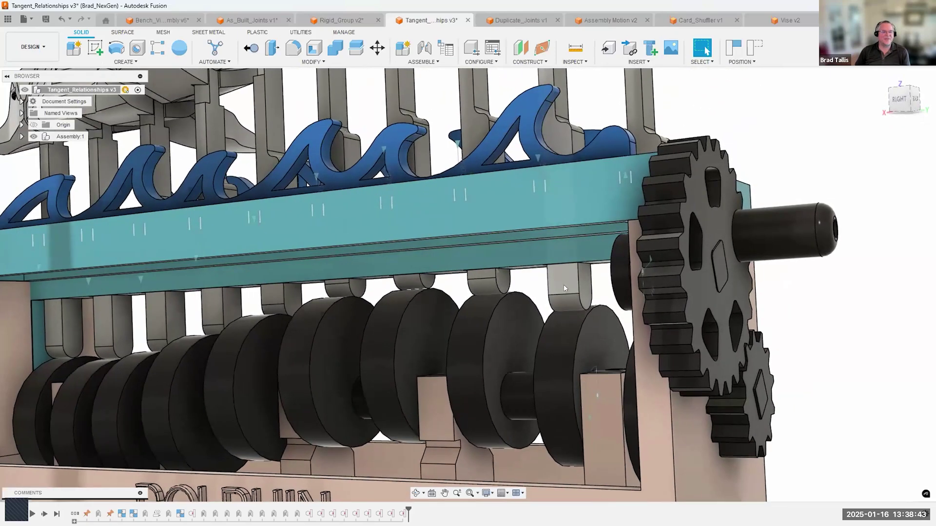
left_click(555, 293)
scroll(549, 311, "down", 6)
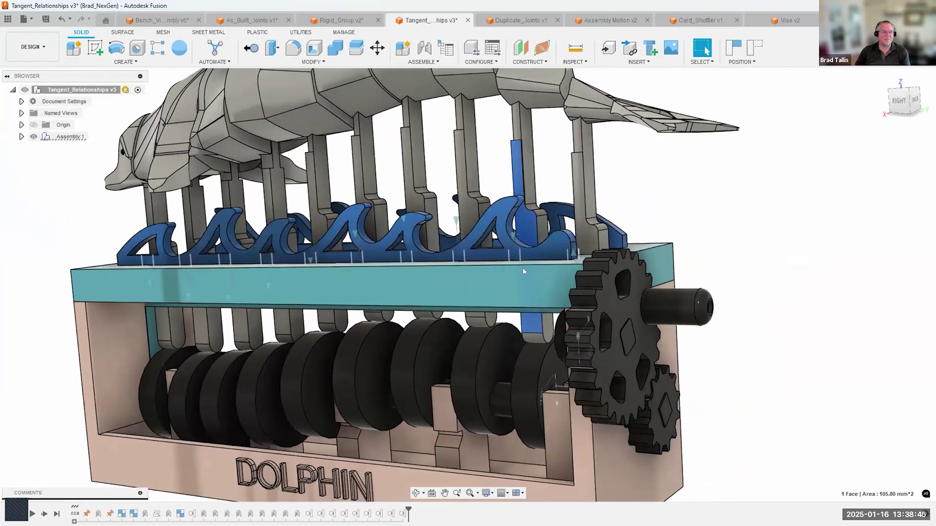
scroll(536, 259, "up", 8)
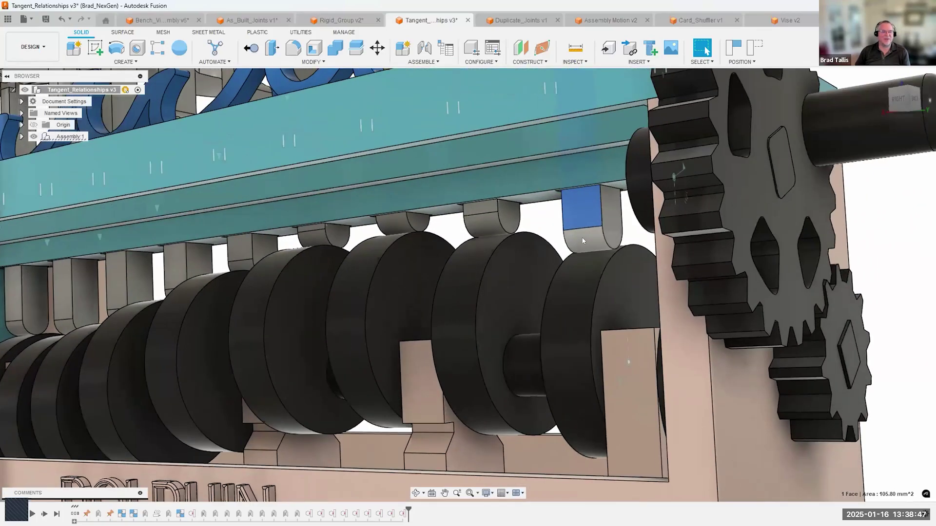
middle_click_drag(580, 247, 590, 249, "shift")
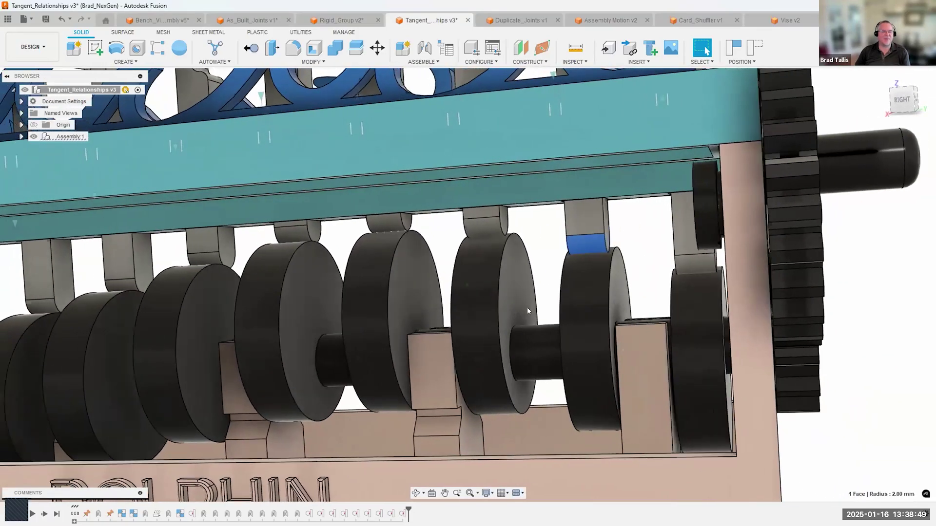
middle_click_drag(527, 311, 525, 318, "shift")
scroll(525, 318, "down", 5)
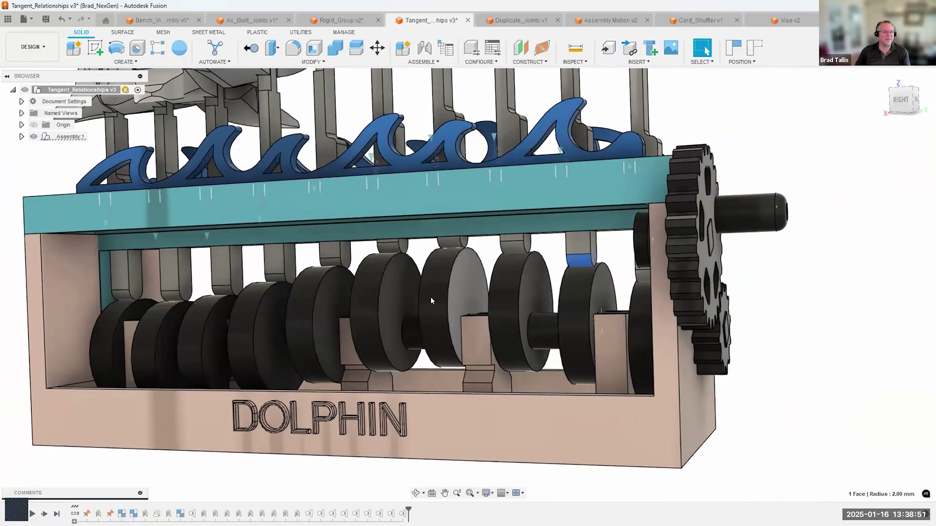
middle_click_drag(303, 318, 292, 339, "shift")
scroll(298, 326, "down", 2)
Turn the gears and examine how the pistons follow the rotating cams below the teal deck.
left_click_drag(714, 276, 721, 288)
middle_click_drag(665, 272, 626, 267, "shift")
left_click_drag(624, 266, 638, 290)
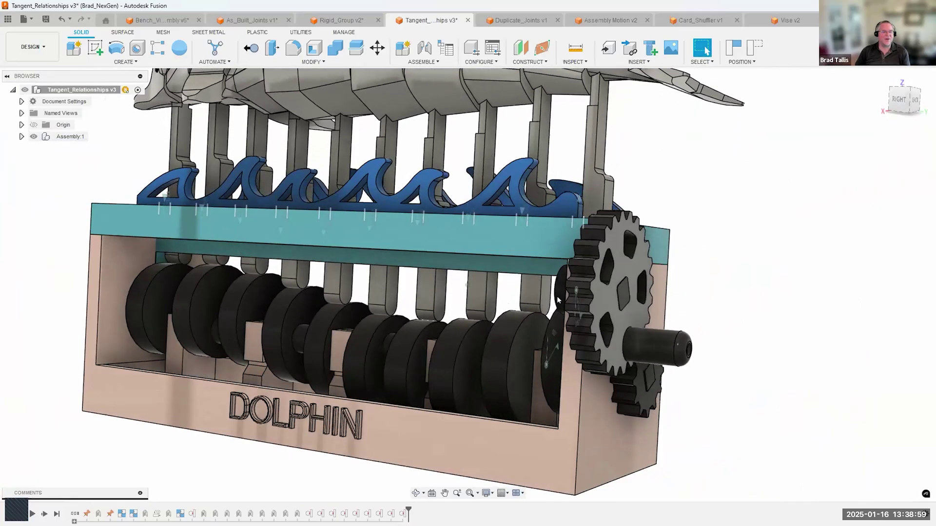
scroll(541, 314, "up", 5)
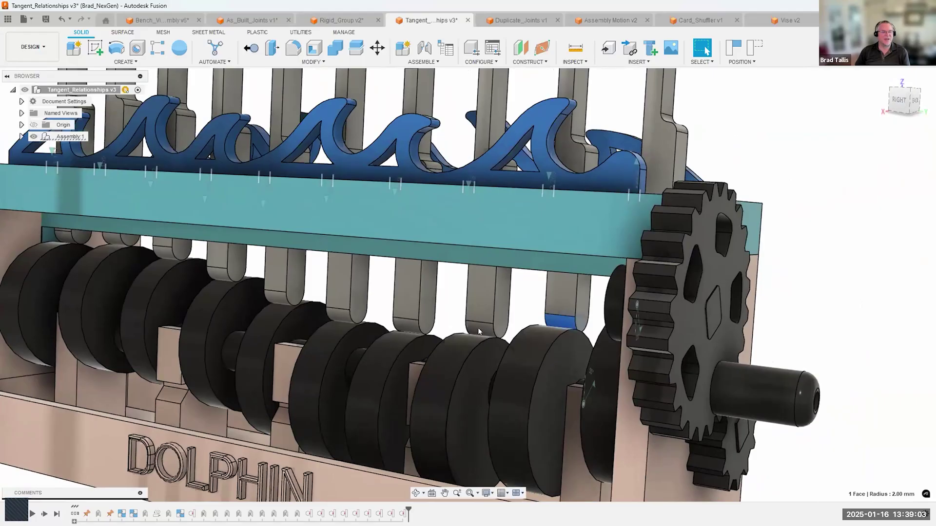
scroll(686, 347, "down", 5)
left_click_drag(627, 341, 626, 272)
middle_click_drag(589, 238, 353, 236, "shift")
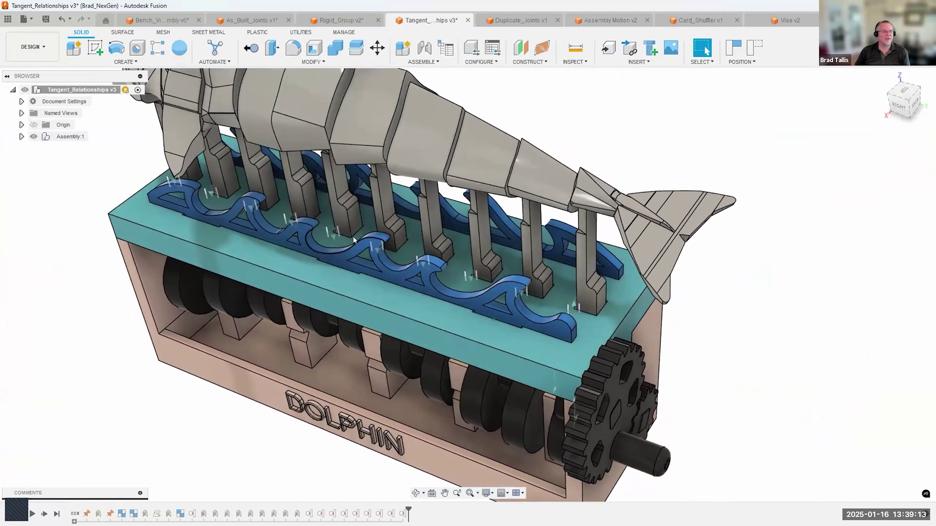
Examine the piston rods and dolphin segments from above and from the side while turning the mechanism.
middle_click_drag(298, 223, 244, 204, "shift")
scroll(453, 253, "up", 3)
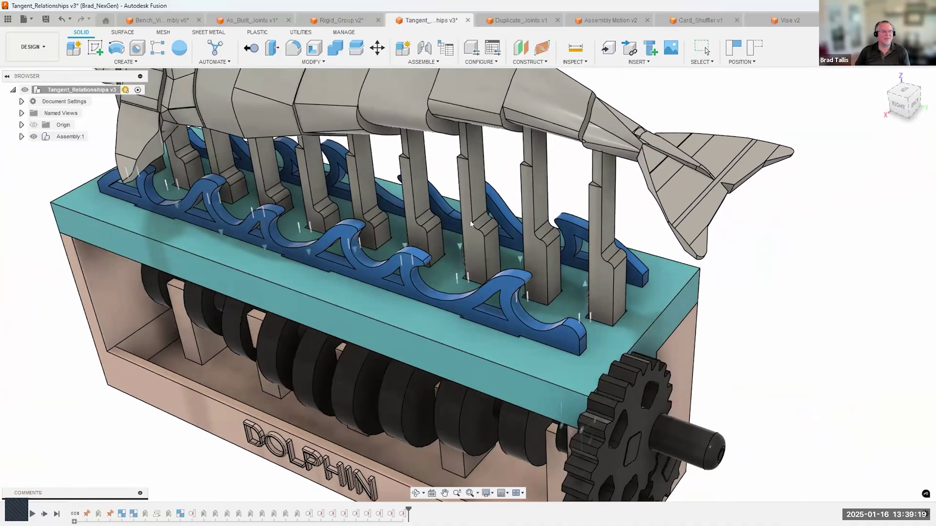
key("Escape")
middle_click_drag(471, 245, 536, 190, "shift")
scroll(536, 190, "down", 2)
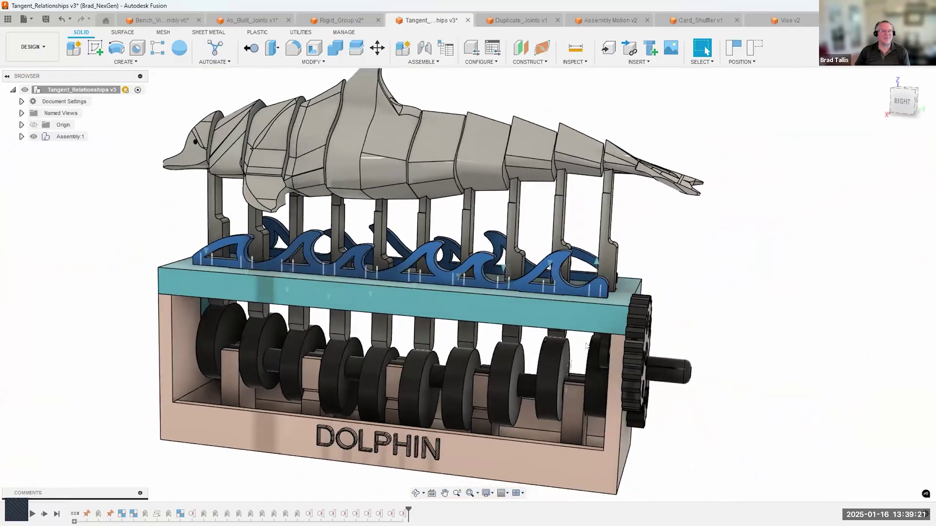
middle_click_drag(604, 362, 566, 350, "shift")
left_click_drag(566, 351, 620, 304)
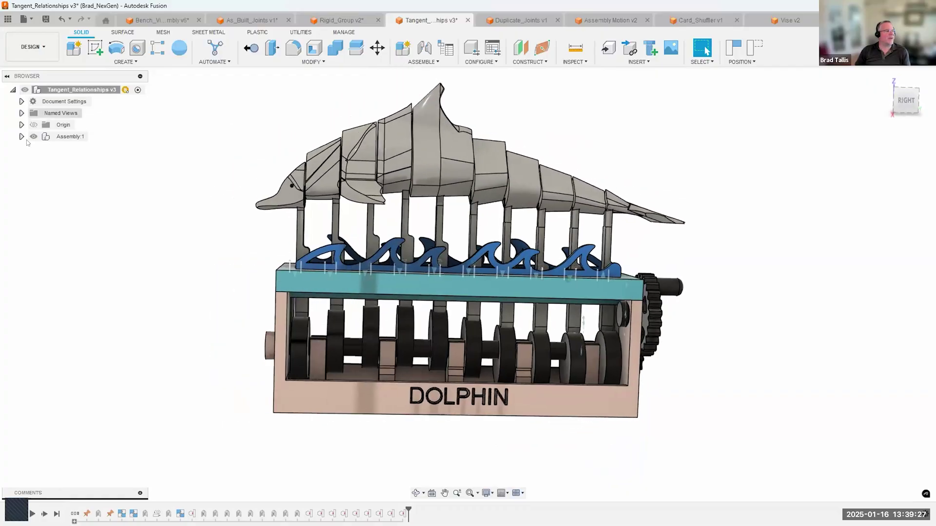
Expand the assembly's Relationships folder and delete TangentRelationship25.
left_click(21, 136)
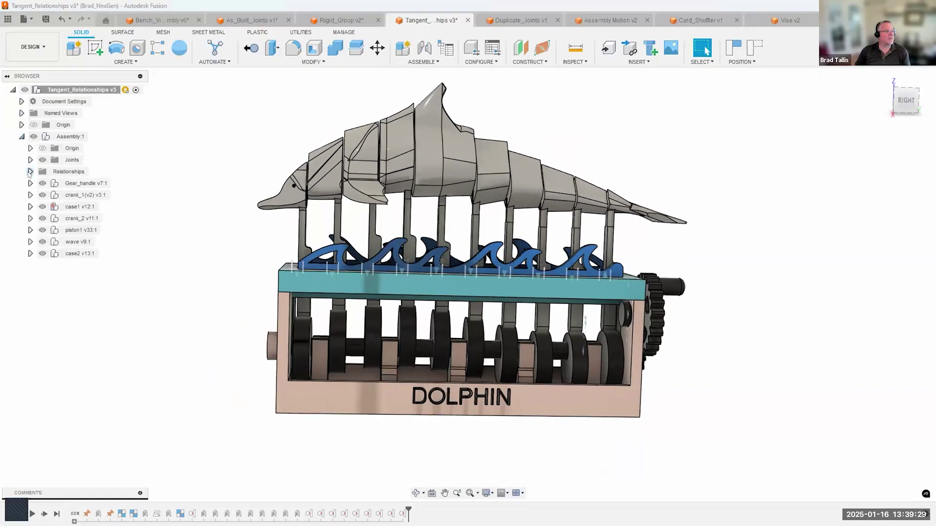
left_click(30, 171)
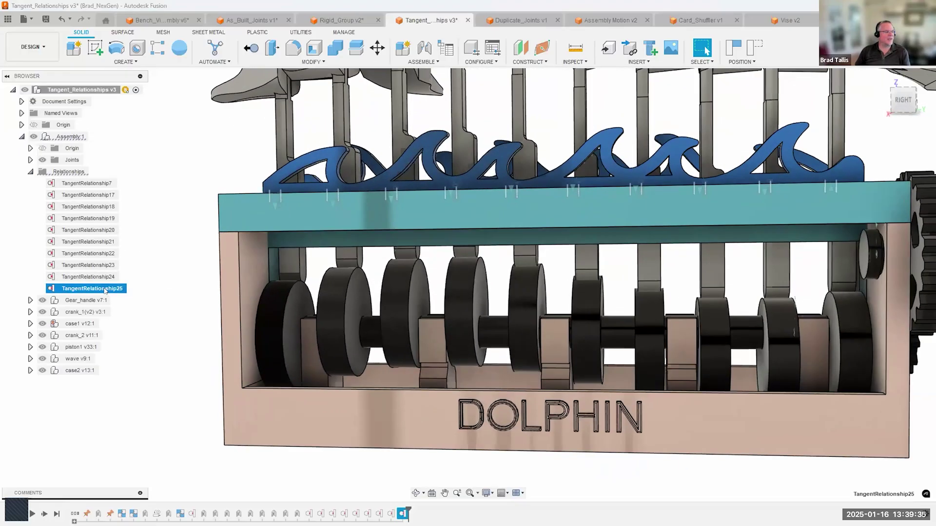
right_click(105, 290)
left_click(124, 344)
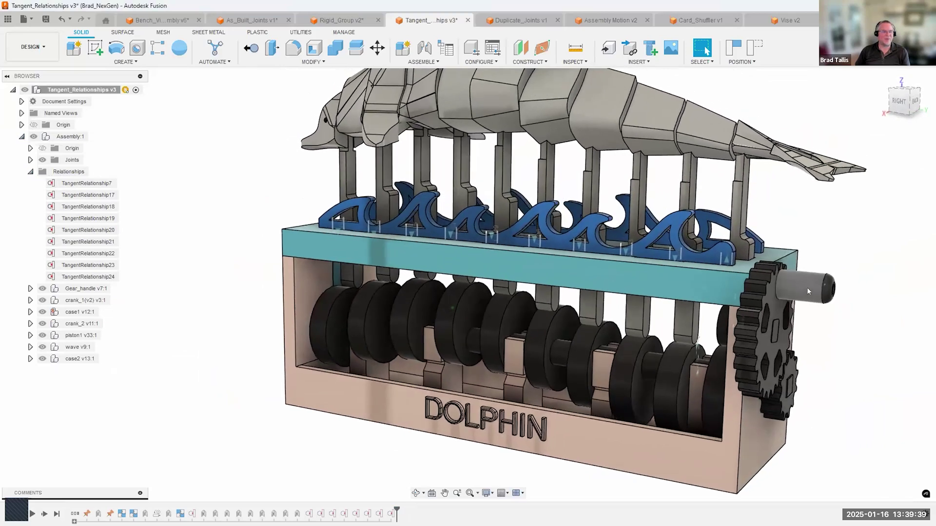
Turn the gear handle to test the dolphin's motion without the deleted relationship and revert the components' position.
middle_click_drag(472, 194, 488, 183, "shift")
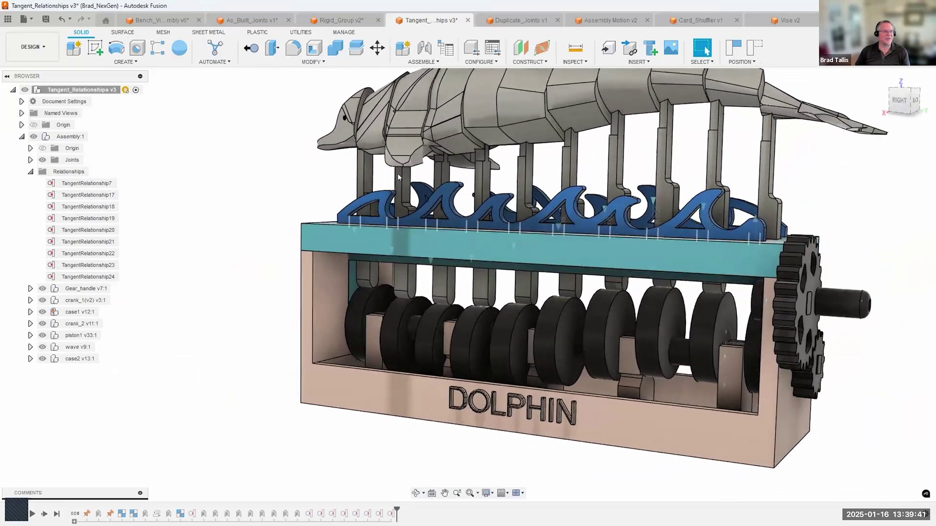
scroll(458, 307, "up", 4)
scroll(470, 308, "down", 3)
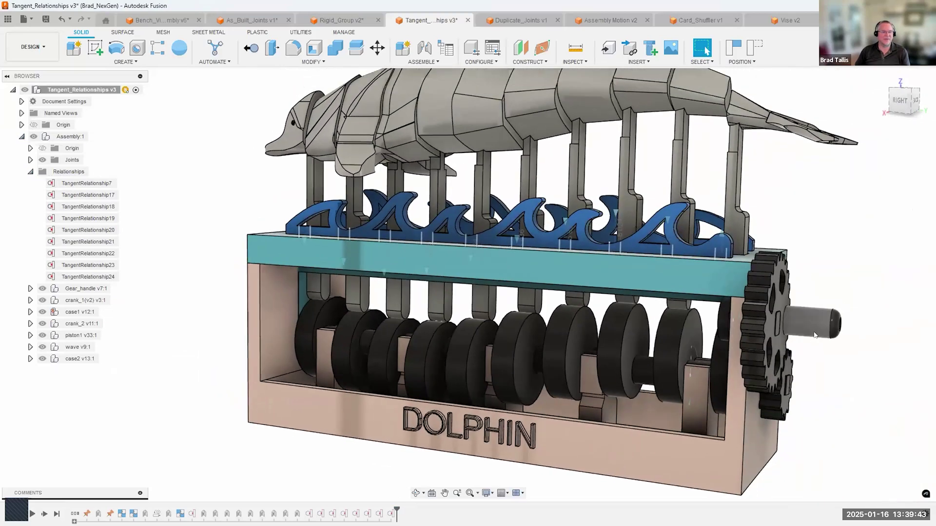
key("Escape")
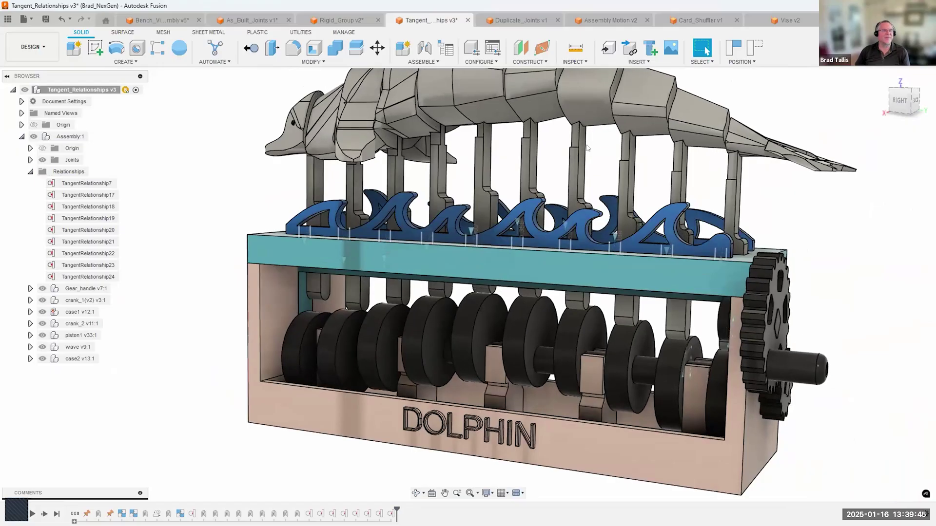
left_click(753, 54)
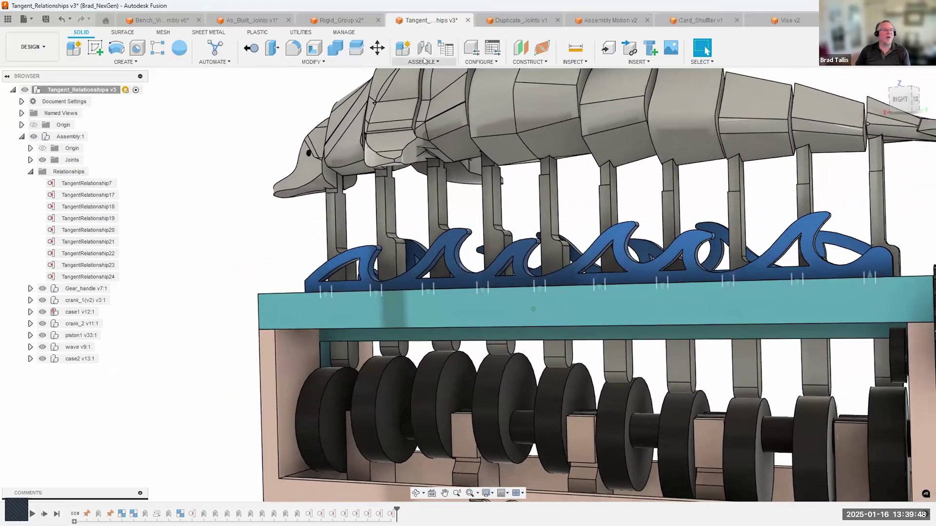
Create a Tangent Relationship between the rounded end of the piston under the dolphin's head and the outer face of its cam.
left_click(423, 61)
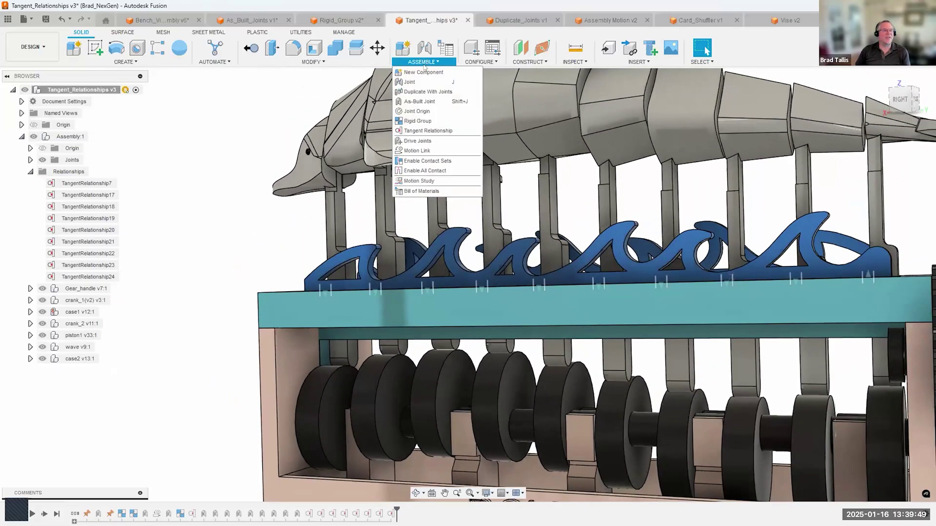
left_click(419, 131)
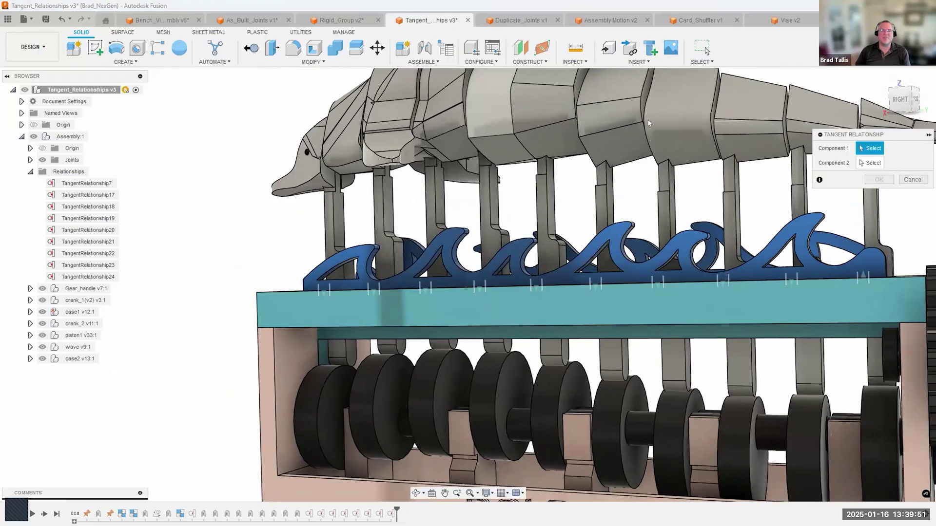
scroll(350, 285, "up", 5)
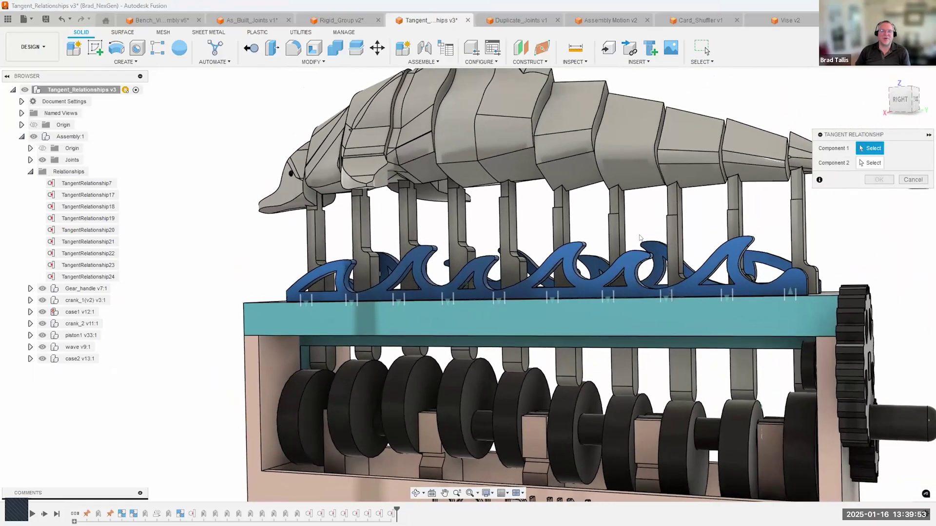
scroll(350, 285, "up", 5)
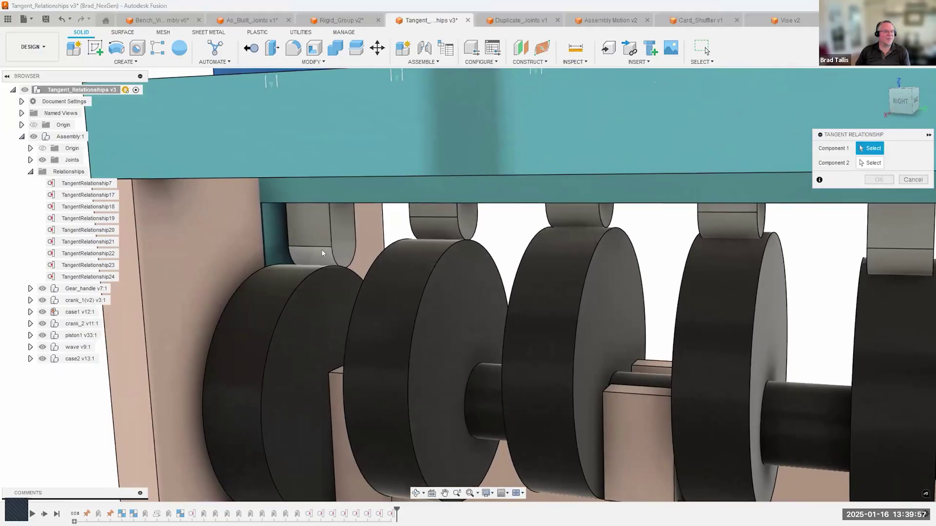
left_click(314, 257)
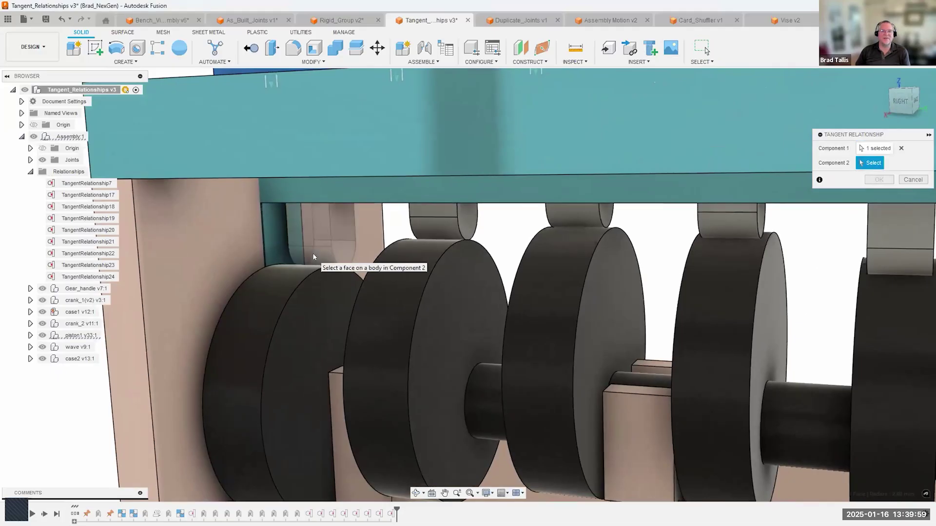
scroll(312, 258, "down", 3)
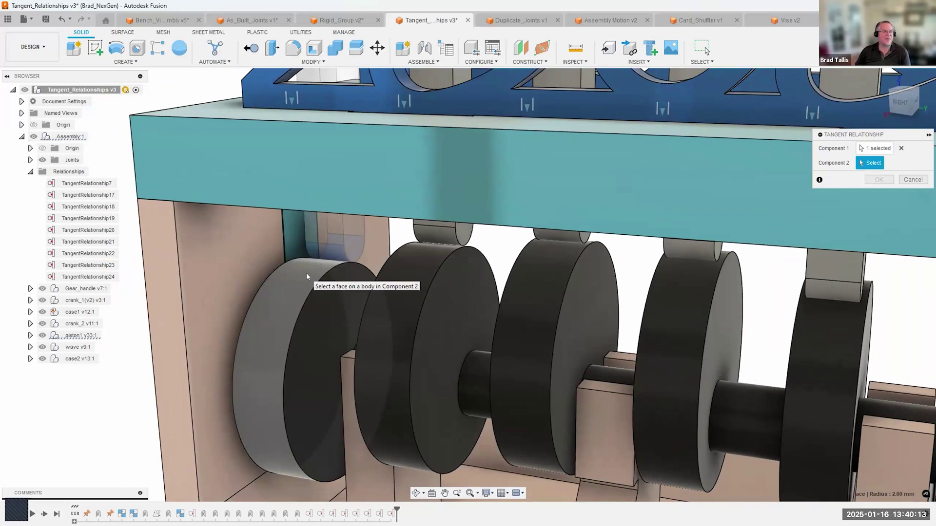
left_click(306, 276)
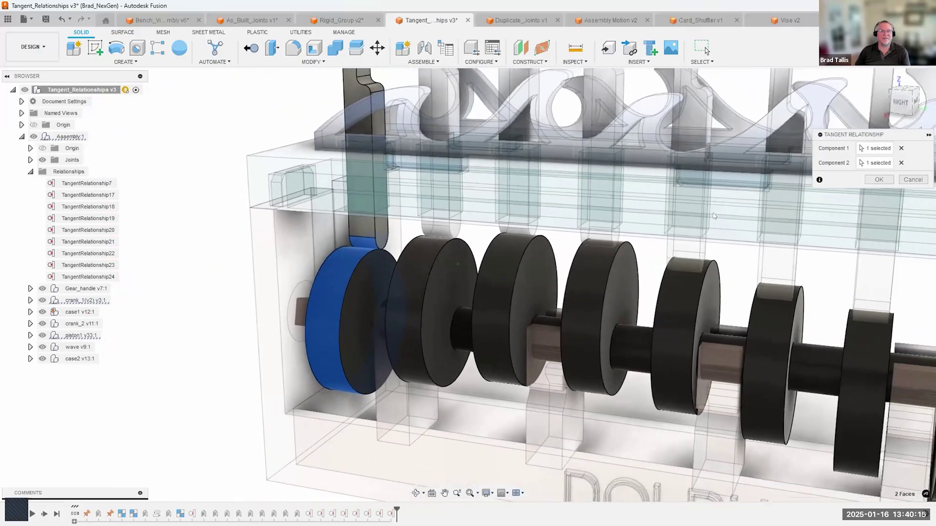
left_click(879, 179)
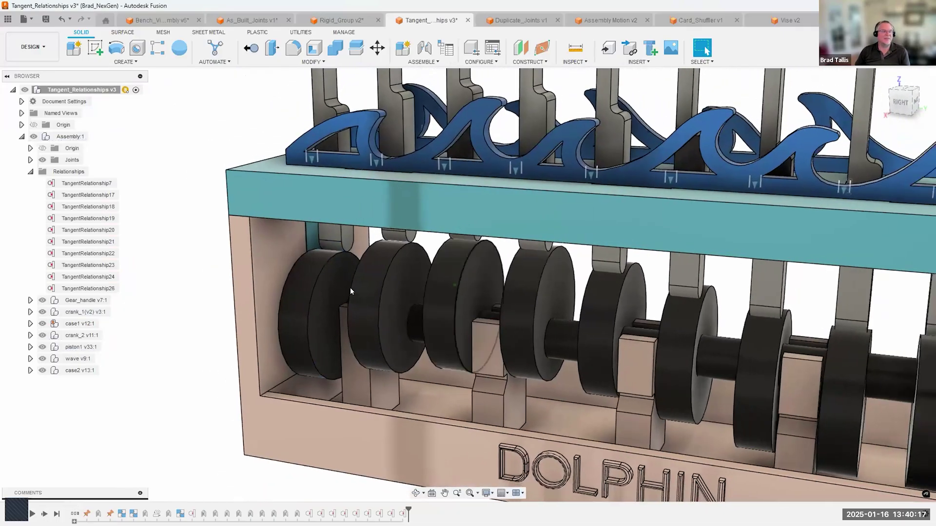
Turn the cams and gear handle to test the dolphin's motion with the new tangent relationship and revert the components' position.
left_click_drag(363, 258, 402, 348)
scroll(468, 324, "down", 4)
middle_click_drag(502, 329, 487, 331, "shift")
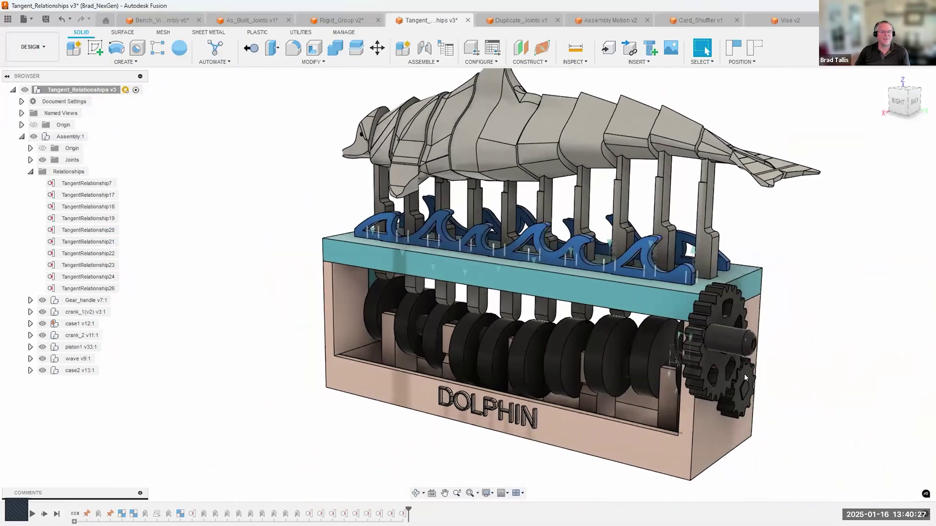
middle_click_drag(745, 378, 739, 380, "shift")
left_click_drag(745, 344, 709, 334)
scroll(533, 128, "down", 2)
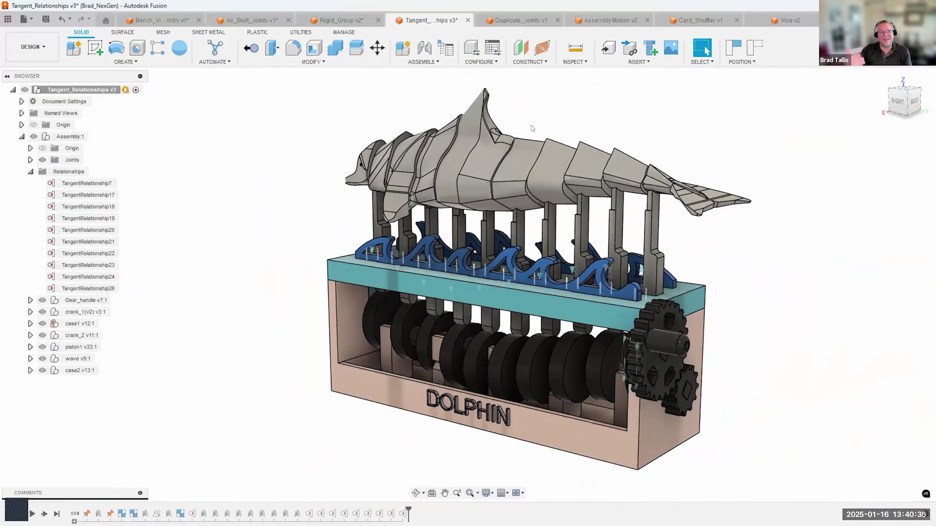
scroll(532, 128, "down", 1)
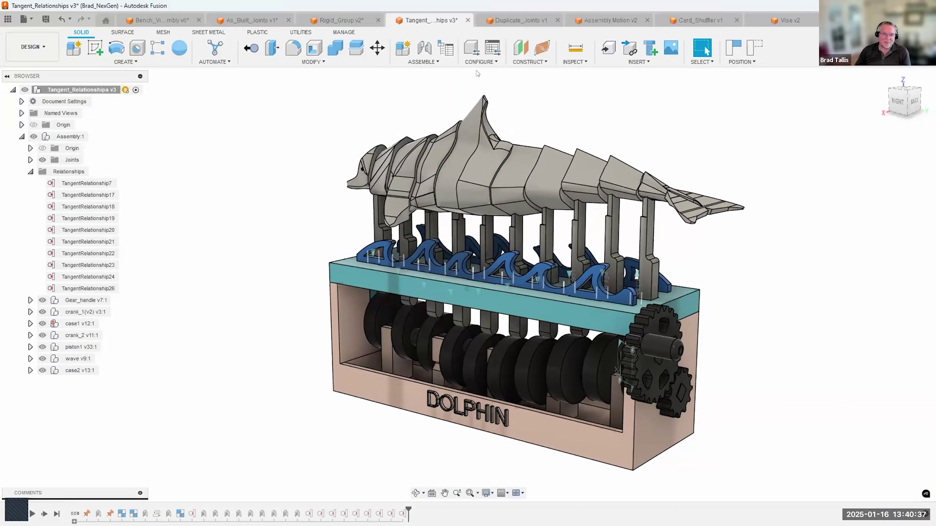
left_click(750, 55)
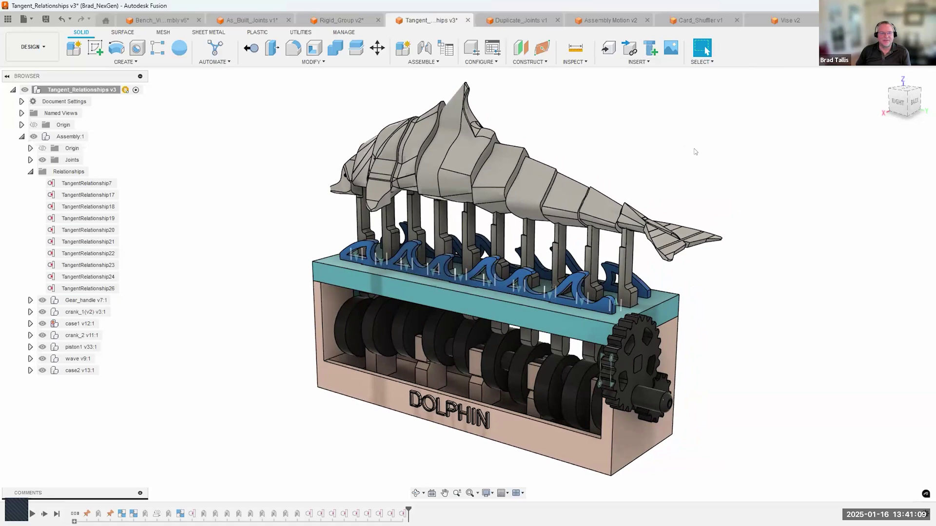
Review the assembly commands and read the description of Enable Contact Sets without starting a command.
middle_click_drag(698, 151, 698, 151, "shift")
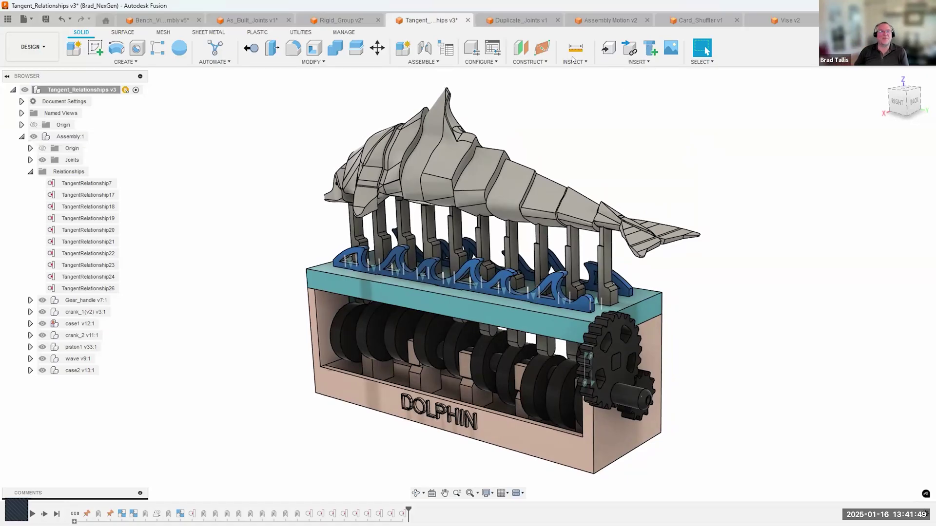
left_click(429, 62)
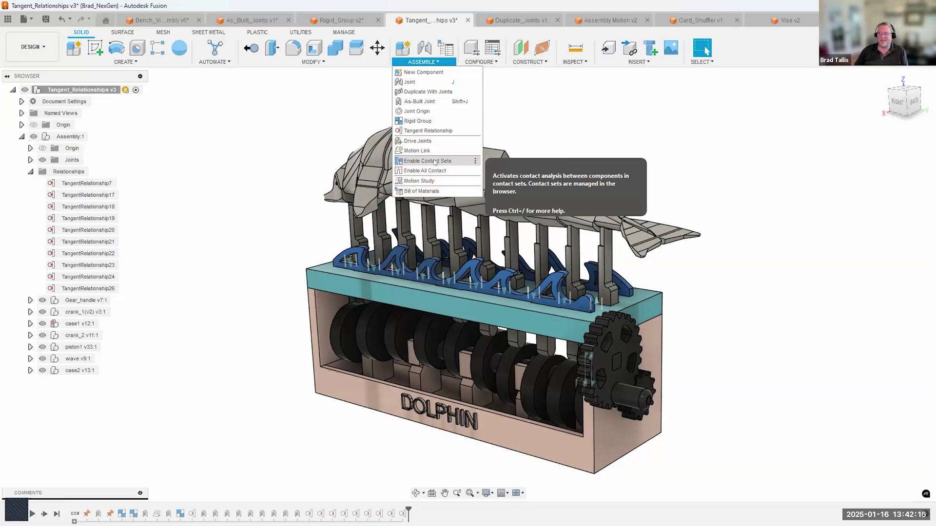
left_click(556, 104)
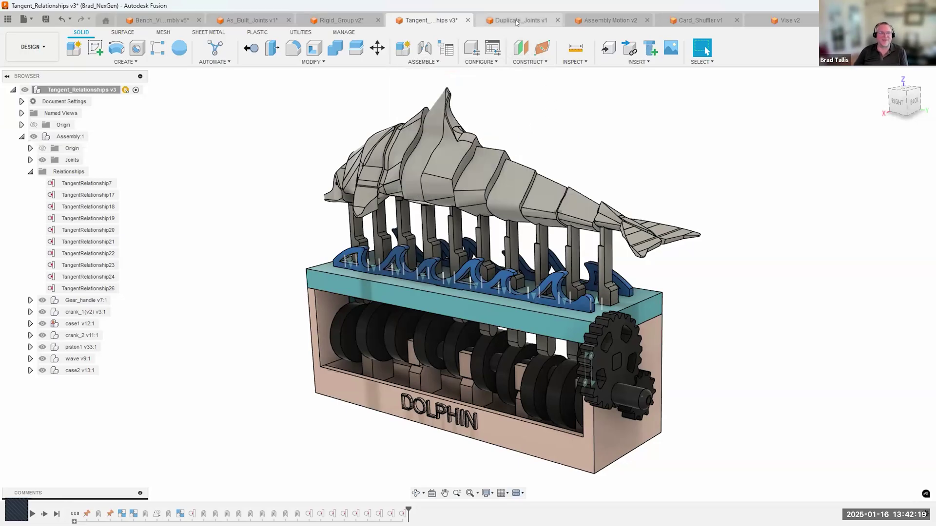
Switch to the Duplicate_Joints document and read the Duplicate With Joints command's description.
left_click(514, 21)
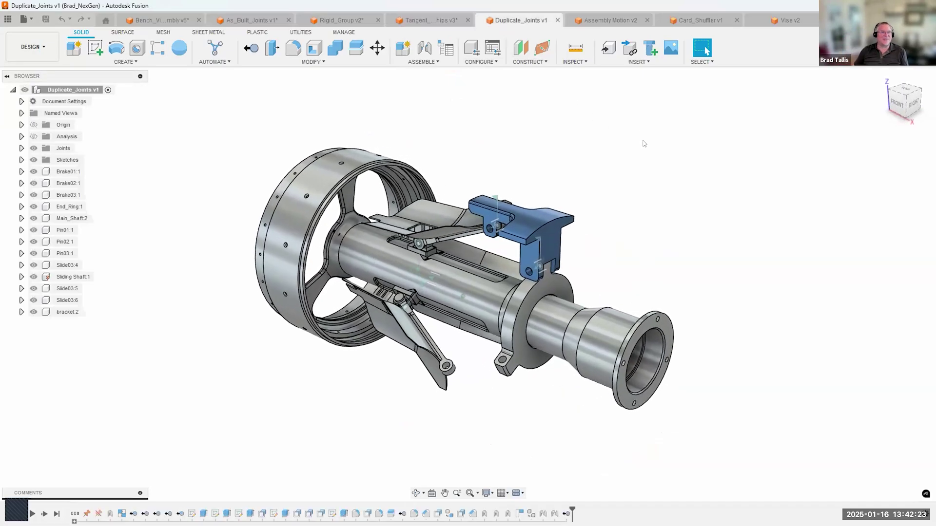
left_click(434, 63)
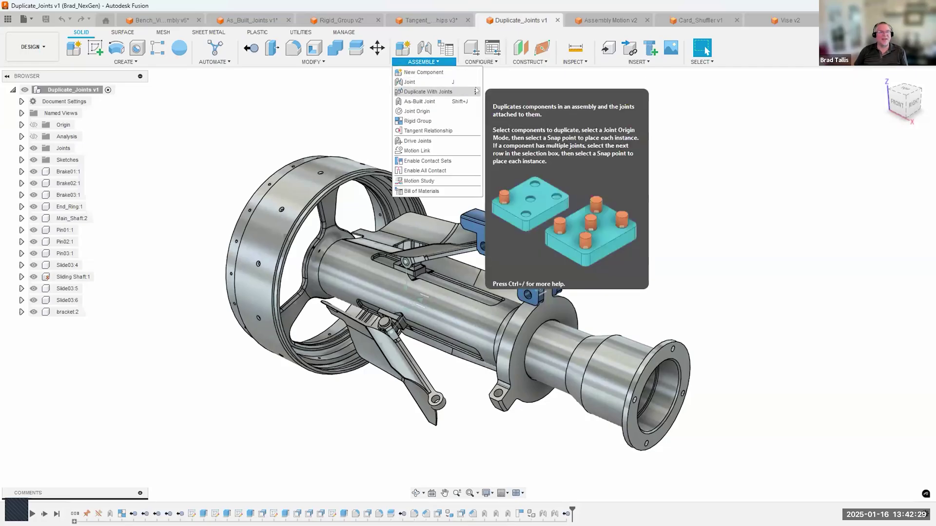
Test how the blue bracket moves with the brake assembly and revert the components' position.
left_click(584, 141)
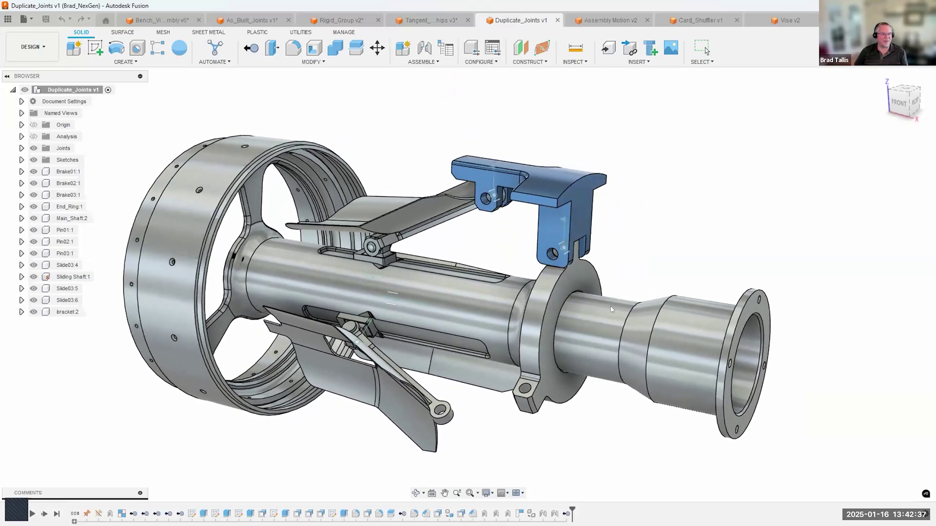
middle_click_drag(617, 315, 579, 320, "shift")
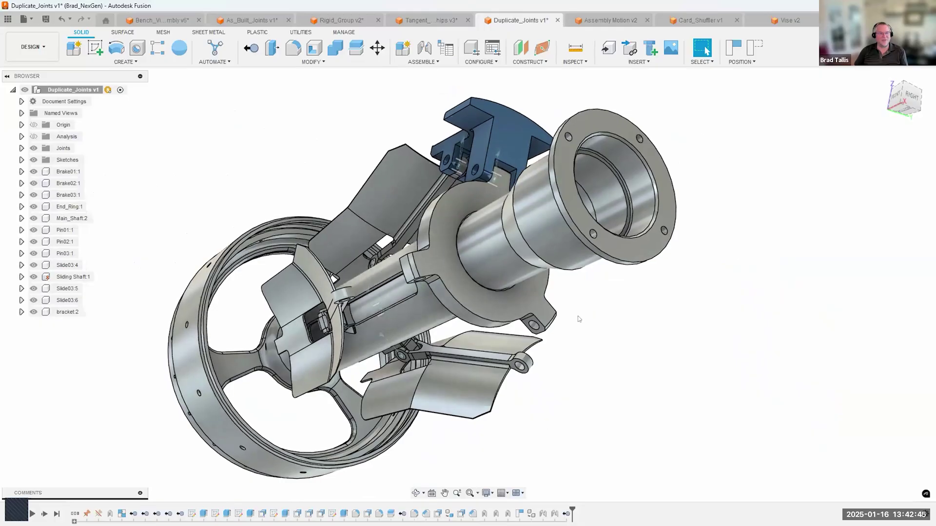
left_click(755, 48)
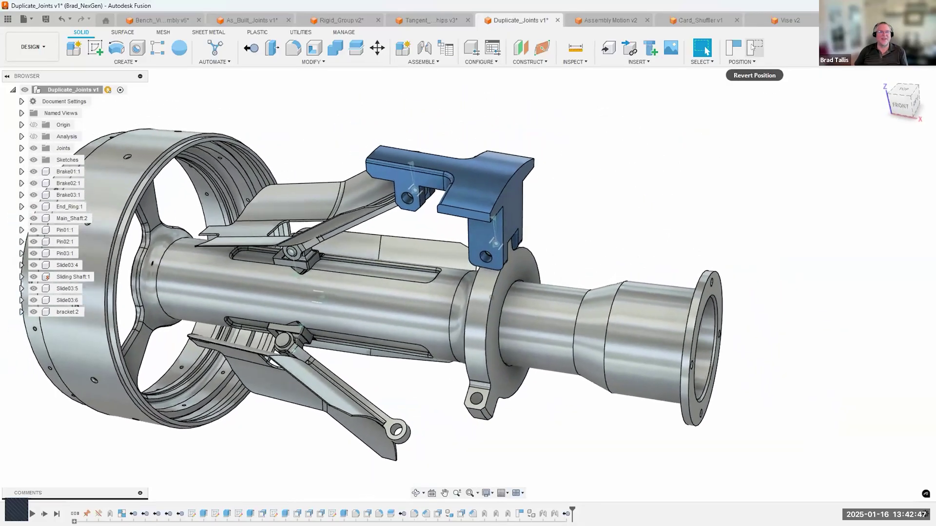
left_click(754, 48)
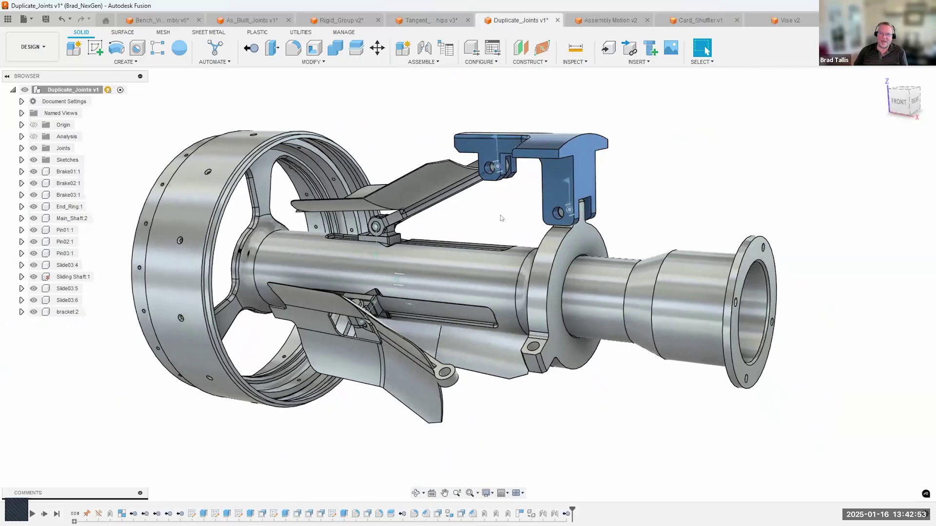
Start Duplicate With Joints on the blue bracket and expand the design's list of joints in the browser.
middle_click_drag(492, 279, 484, 286, "shift")
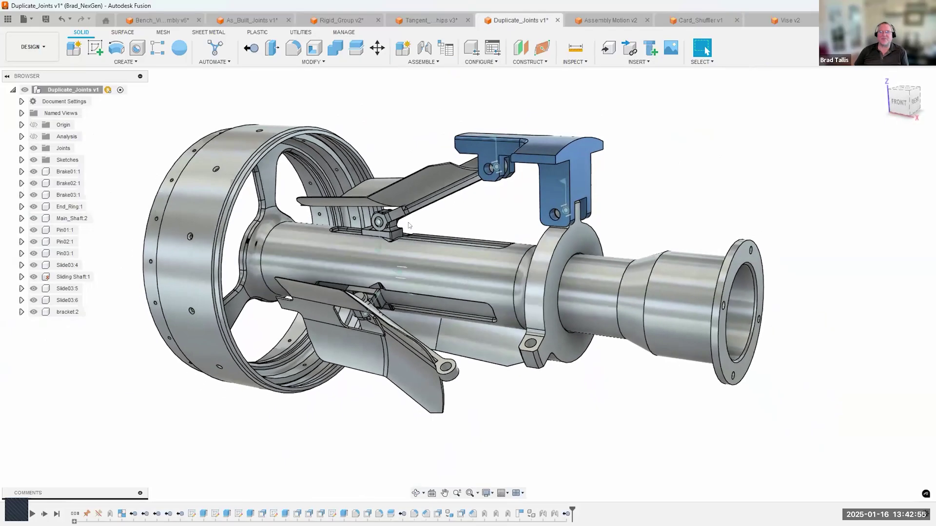
middle_click_drag(505, 441, 491, 425, "shift")
left_click(423, 61)
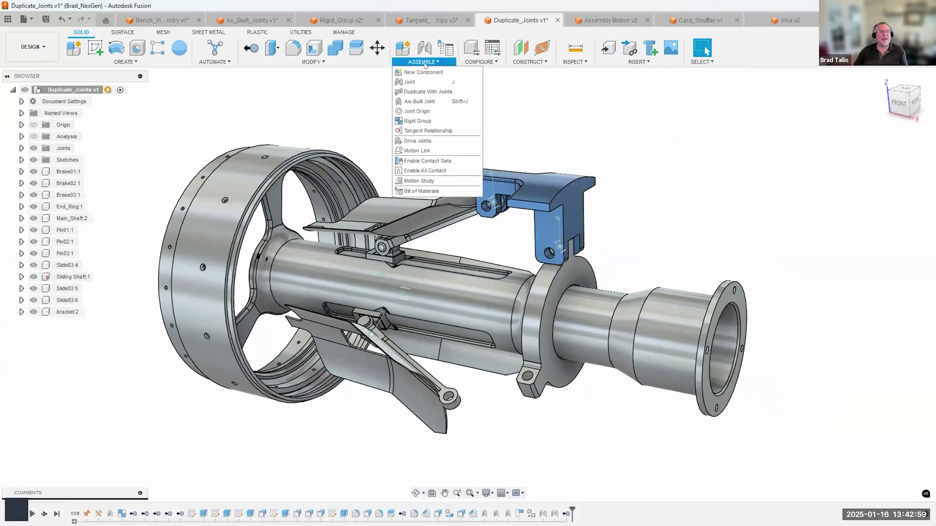
left_click(420, 93)
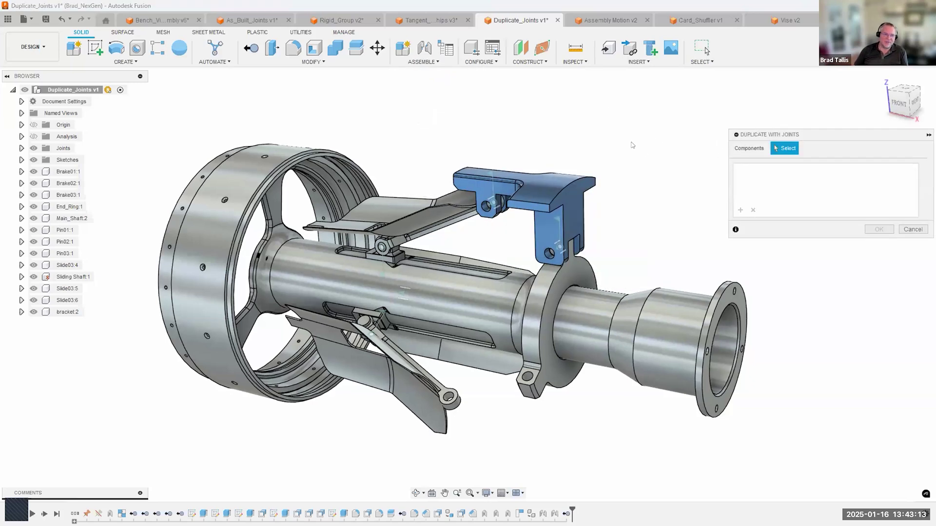
left_click(554, 186)
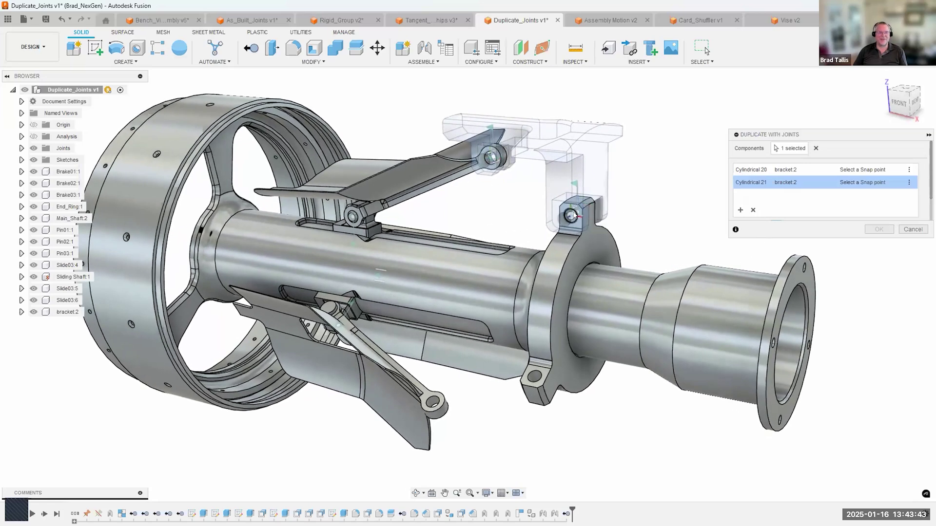
middle_click_drag(574, 215, 584, 213, "shift")
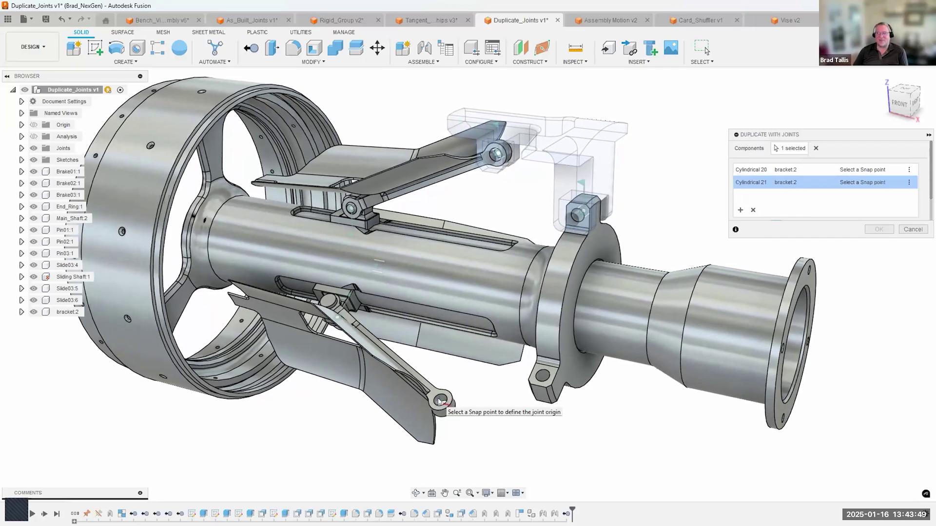
mouse_move(423, 218)
middle_mouse_down("shift")
mouse_move(426, 209)
mouse_move(412, 213)
middle_mouse_up("shift")
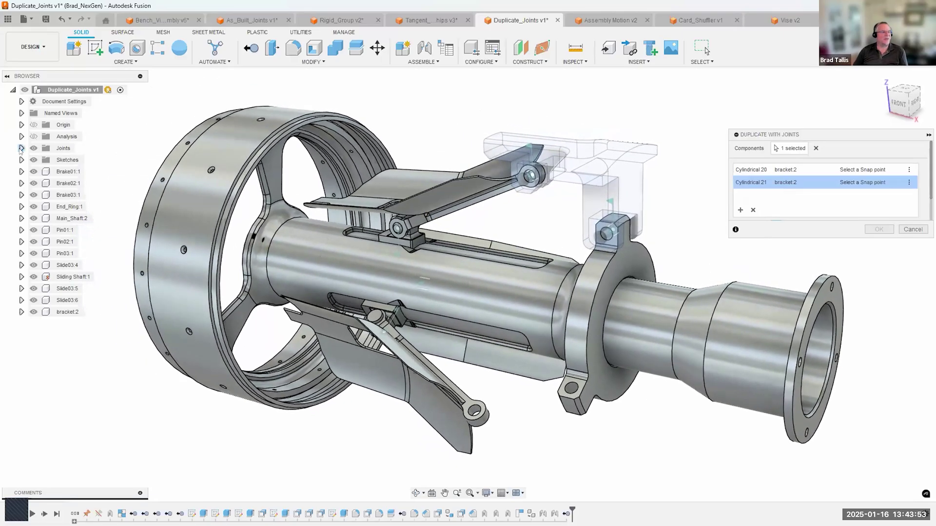
left_click(20, 148)
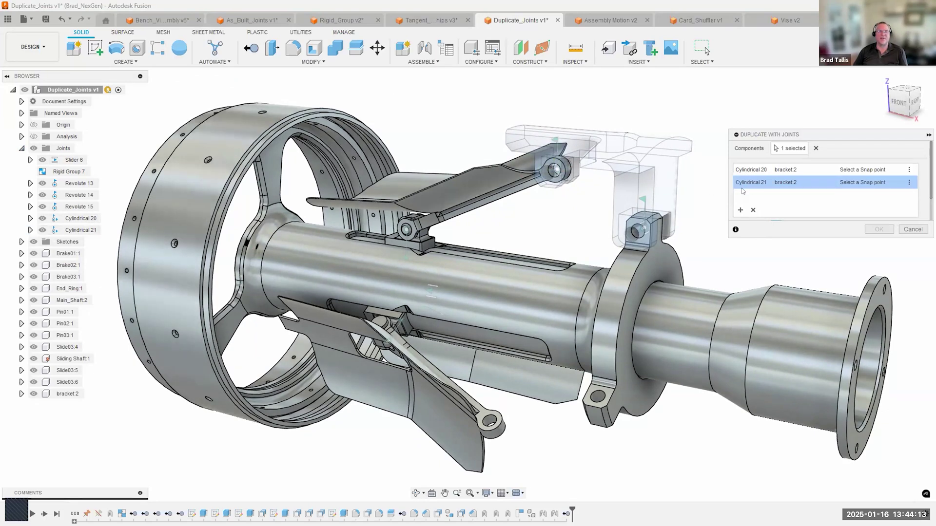
Place the duplicate bracket's Cylindrical 21 joint at the centre of the end hole in the lower brake arm.
middle_click_drag(528, 230, 488, 337, "shift")
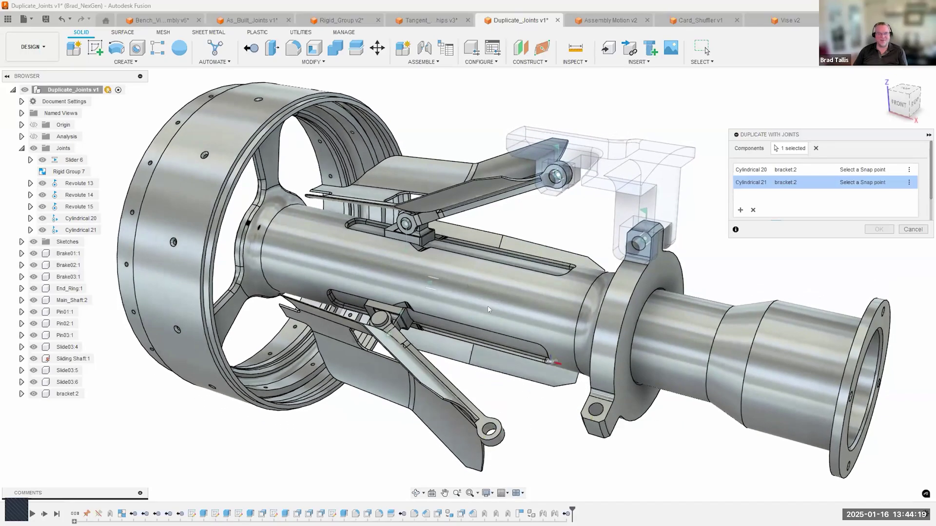
middle_click_drag(526, 273, 492, 363, "shift")
scroll(534, 178, "up", 4)
scroll(485, 336, "down", 4)
scroll(484, 339, "up", 3)
scroll(503, 363, "up", 4)
scroll(504, 363, "up", 2)
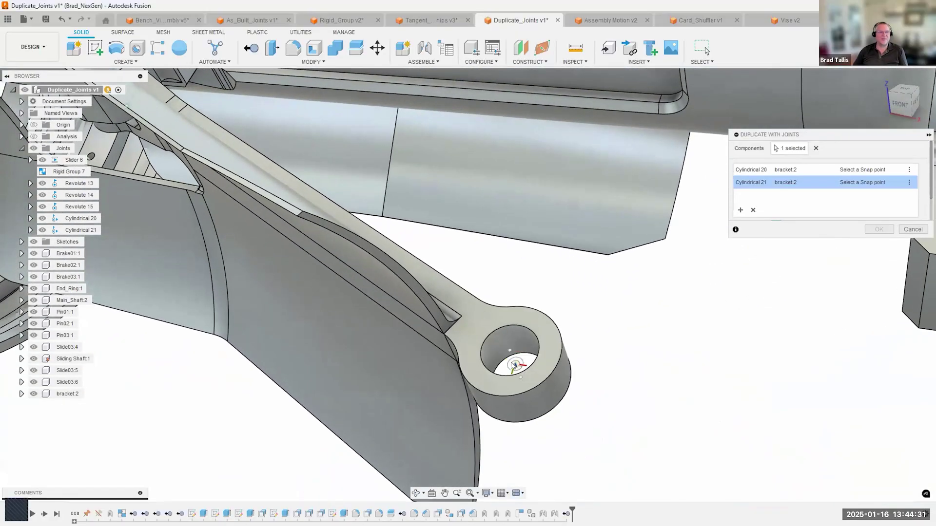
left_click(512, 363)
scroll(571, 451, "down", 10)
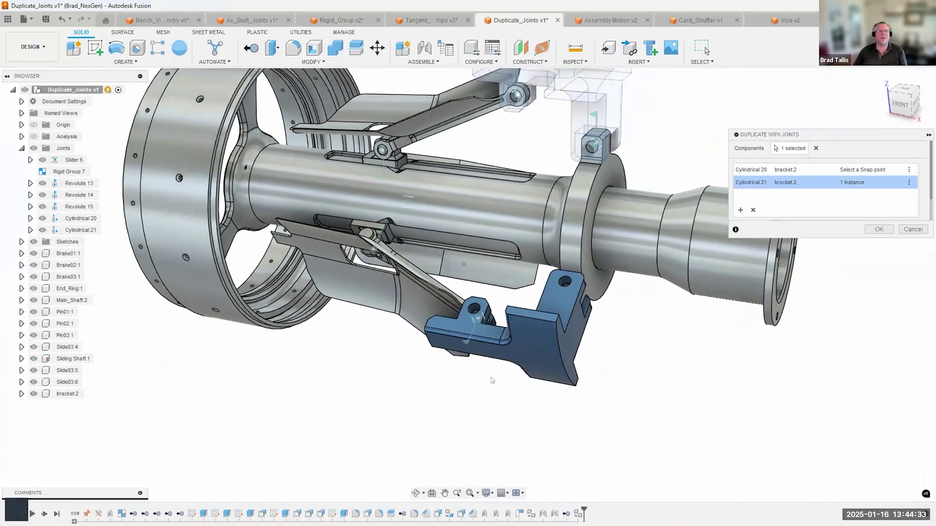
Place the duplicate bracket's Cylindrical 20 joint at the centre of the hole in the sliding shaft's lower lug.
middle_click_drag(477, 388, 506, 389, "shift")
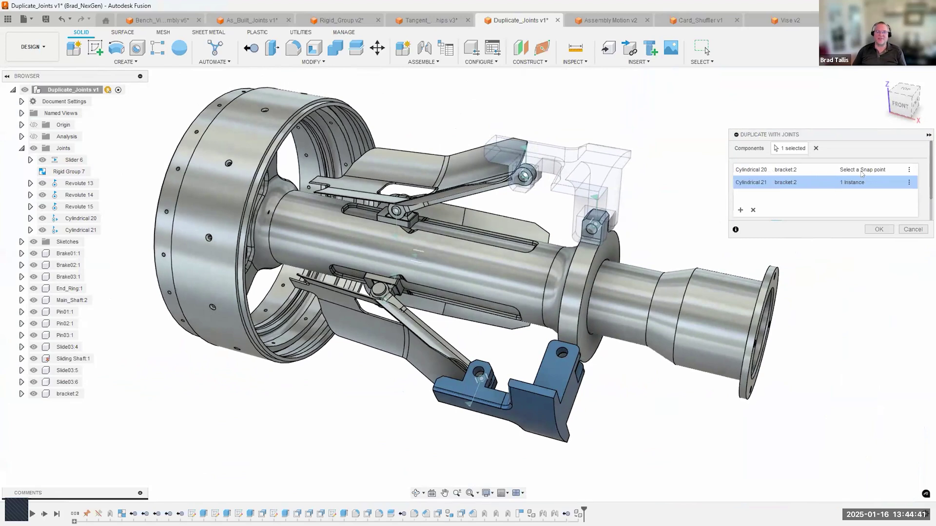
middle_click_drag(613, 182, 572, 333, "shift")
scroll(572, 333, "up", 5)
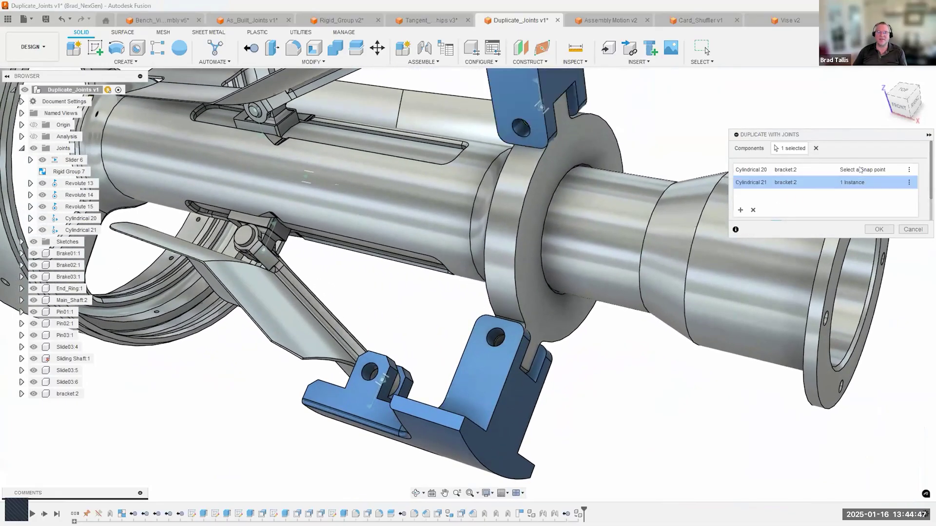
left_click(861, 170)
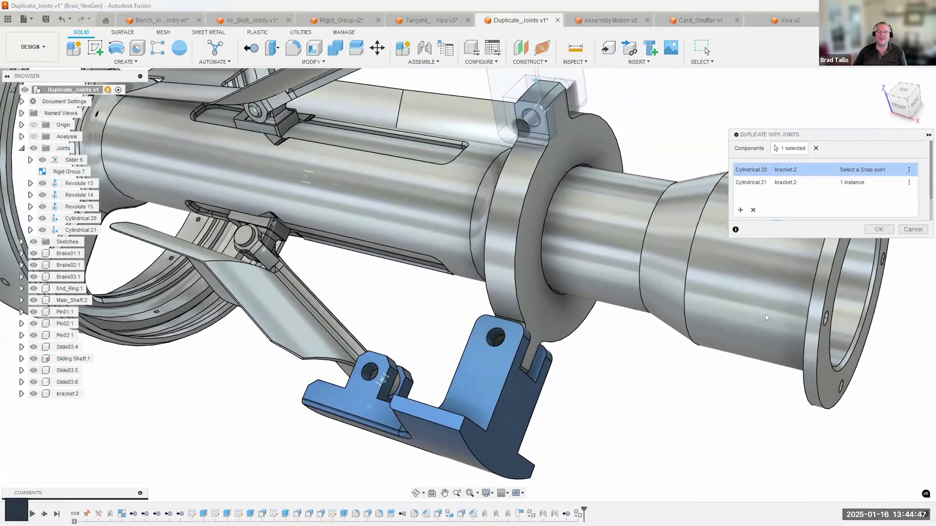
scroll(632, 381, "up", 5)
scroll(632, 380, "up", 5)
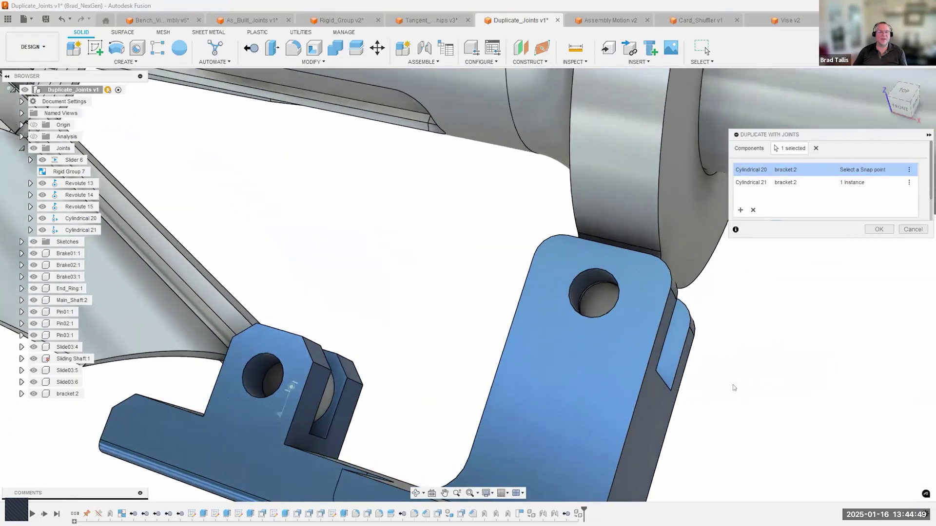
scroll(641, 379, "up", 2)
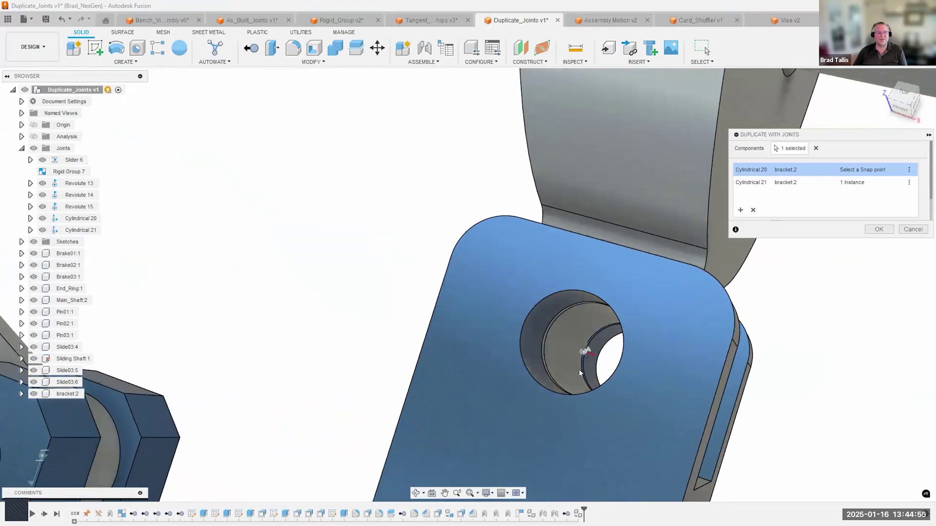
middle_click_drag(572, 355, 535, 312, "shift")
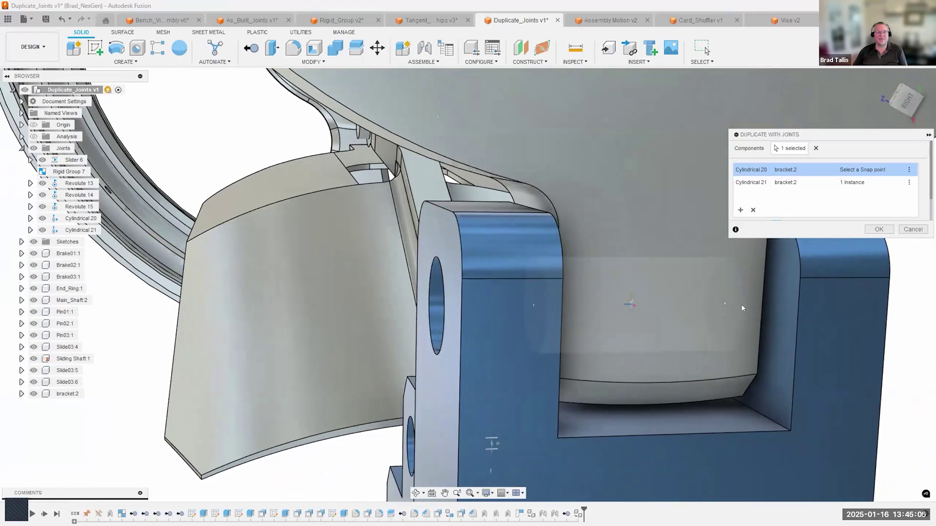
mouse_move(510, 323)
middle_mouse_down("shift")
mouse_move(495, 320)
mouse_move(516, 313)
mouse_move(501, 312)
middle_mouse_up("shift")
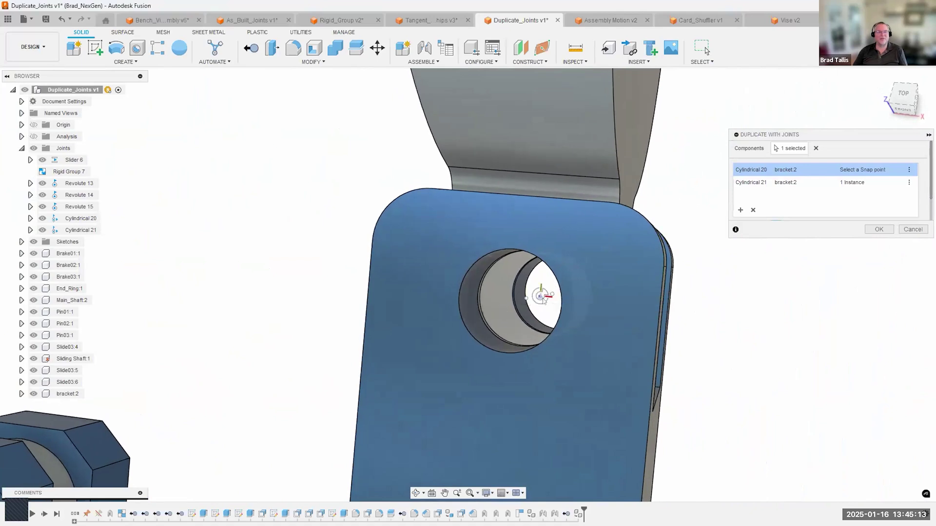
left_click(551, 295)
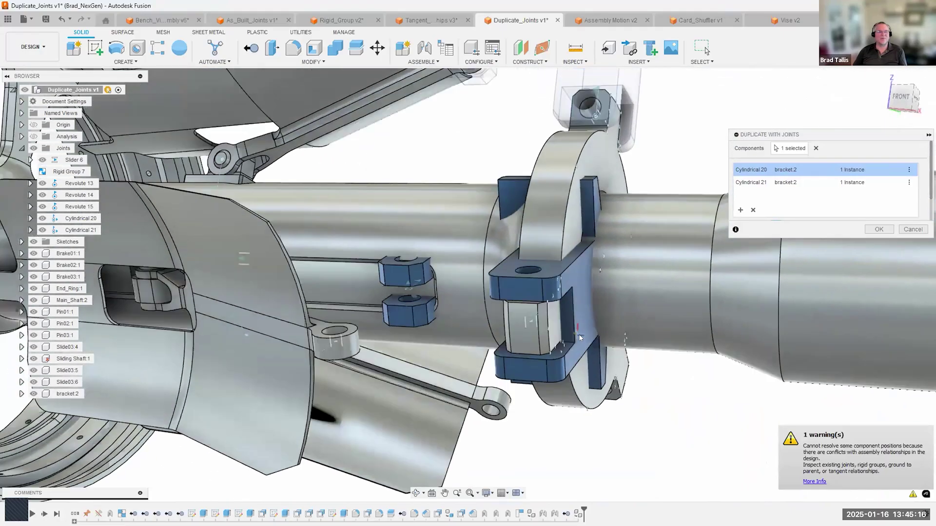
Flip the Cylindrical 20 duplicate's alignment on Sliding Shaft:1 and inspect the bracket from several sides.
middle_click_drag(580, 338, 562, 243, "shift")
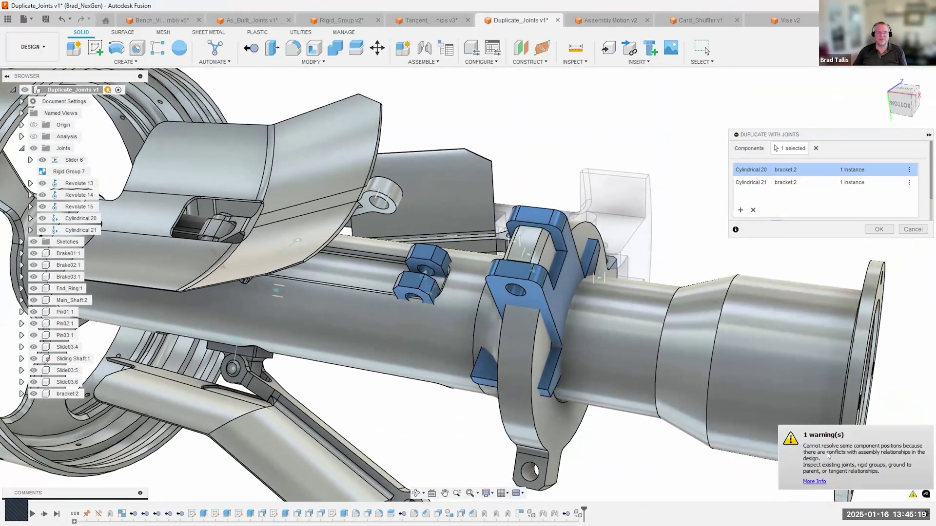
middle_click_drag(697, 216, 720, 215, "shift")
scroll(716, 227, "down", 1)
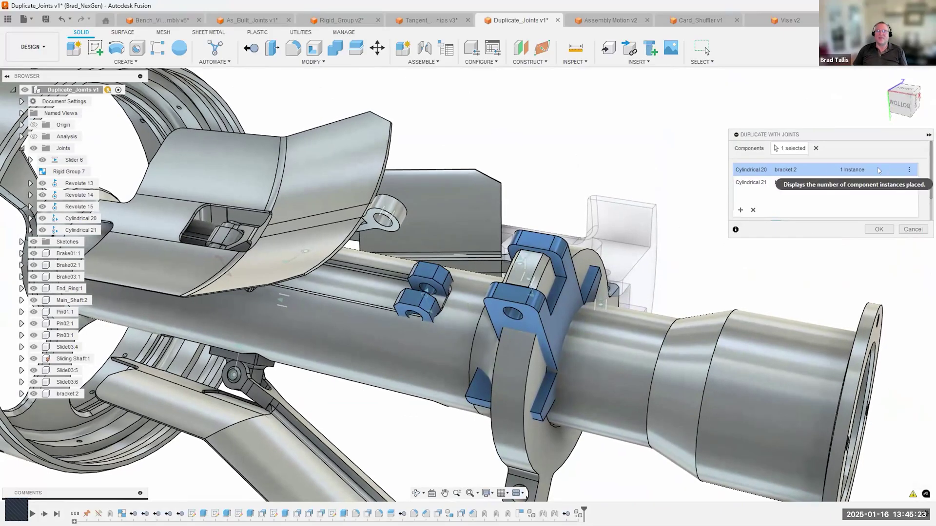
left_click(909, 170)
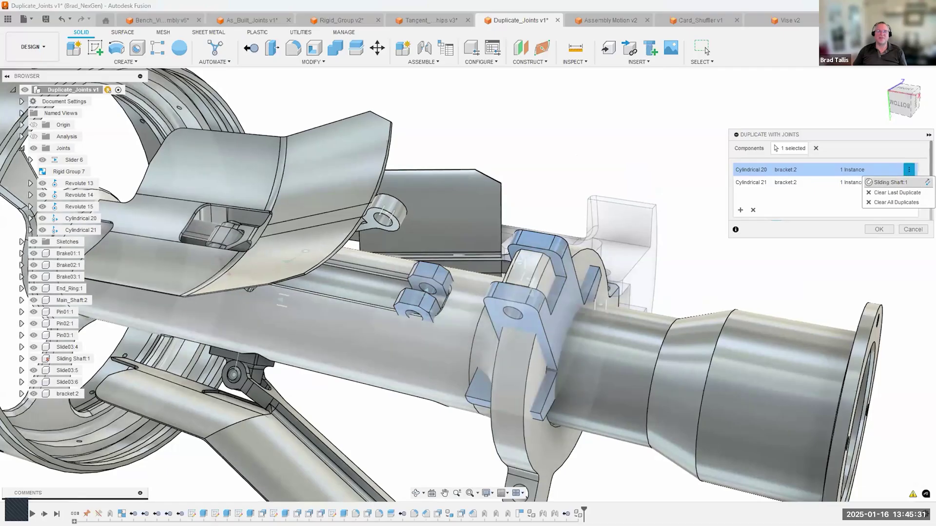
left_click(927, 183)
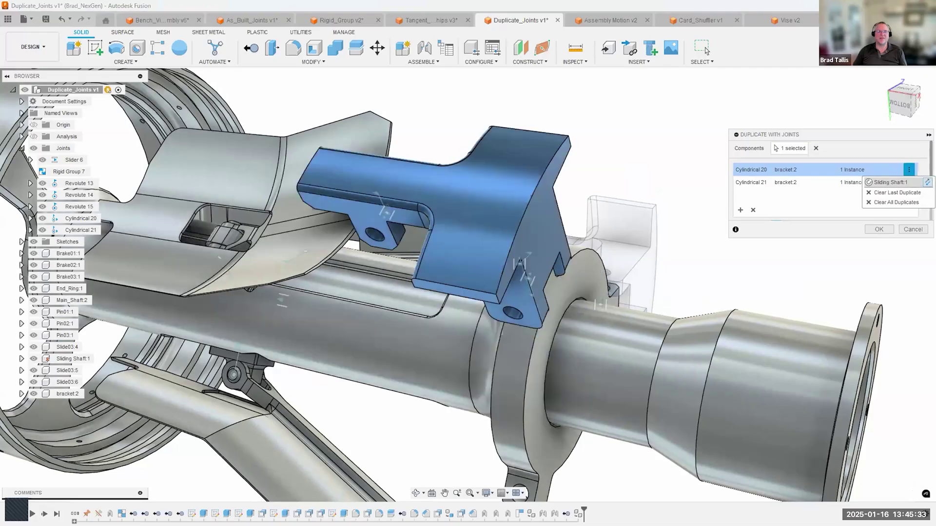
middle_click_drag(536, 239, 651, 331, "shift")
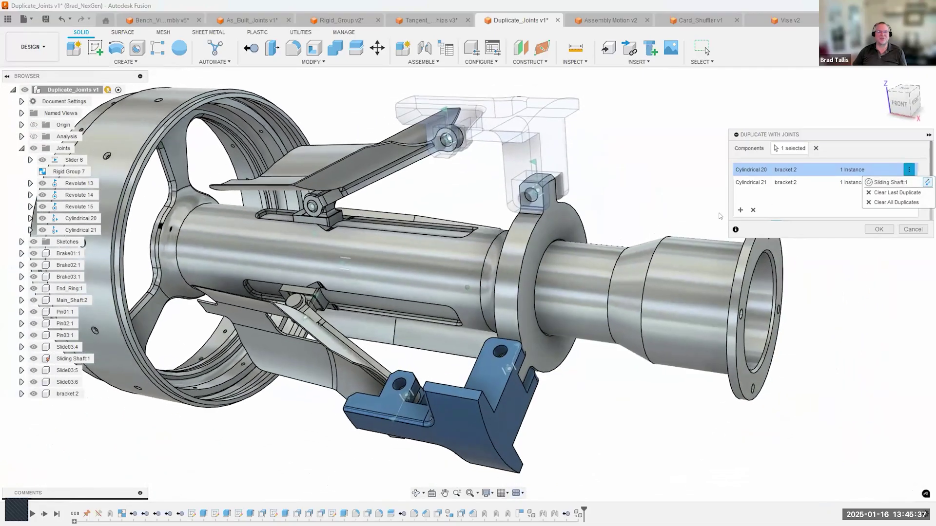
Compare both flip directions of the duplicate on Sliding Shaft:1, keep the flipped one and complete the duplication.
left_click_drag(833, 138, 746, 128)
left_click(822, 160)
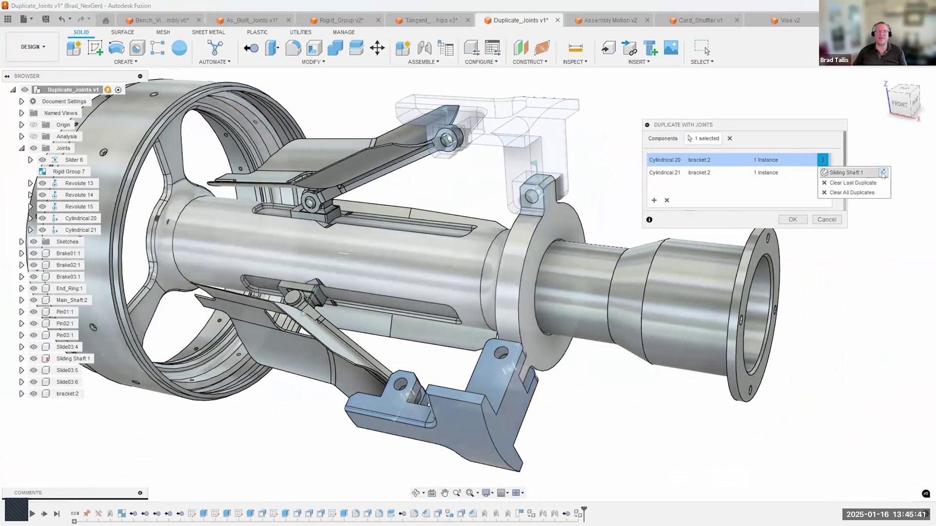
left_click(823, 161)
left_click(822, 160)
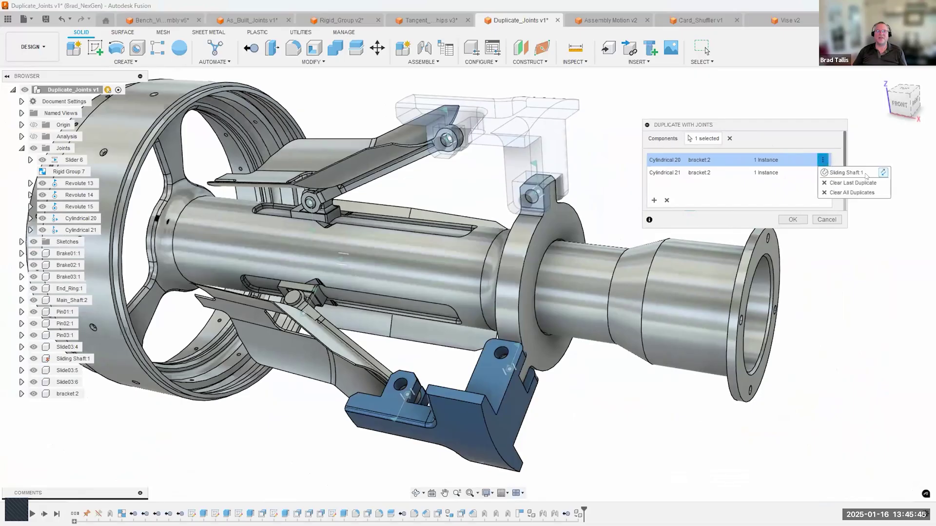
left_click(884, 173)
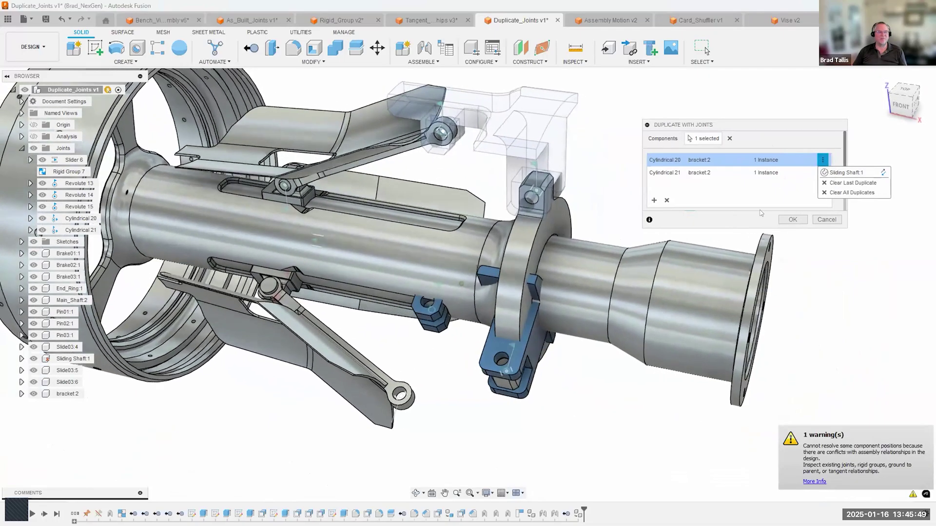
left_click(883, 173)
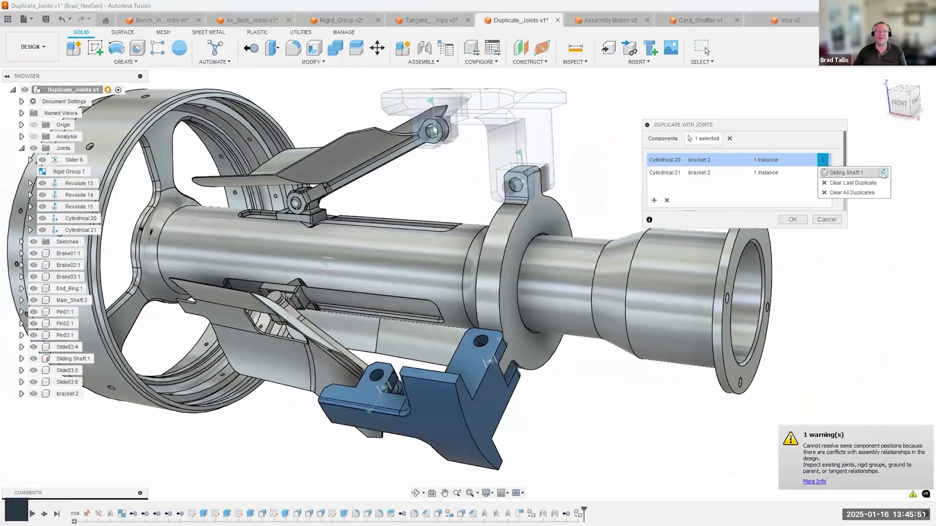
left_click(792, 220)
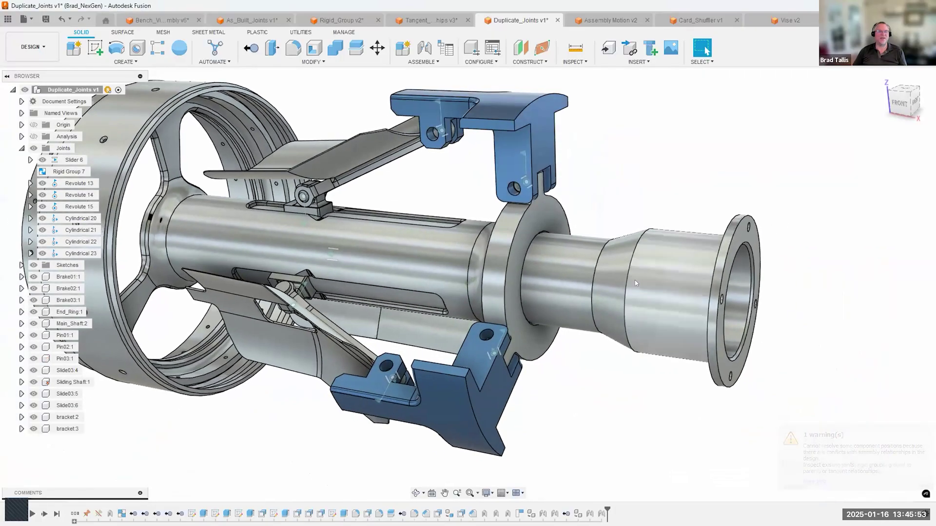
Move the sliding shaft and upper bracket to test how both brackets and their brakes move together.
left_click_drag(612, 284, 633, 284)
middle_click_drag(465, 245, 540, 156, "shift")
left_click(466, 142)
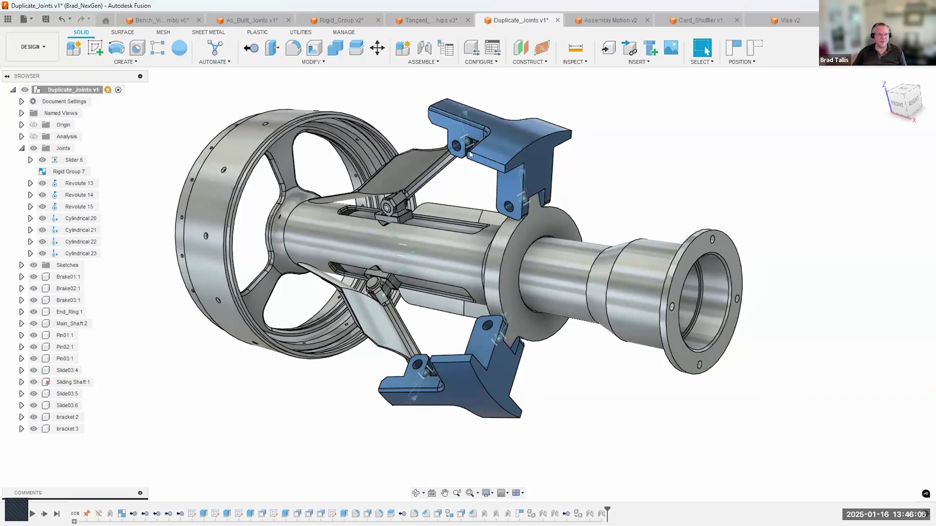
middle_click_drag(549, 268, 677, 226, "shift")
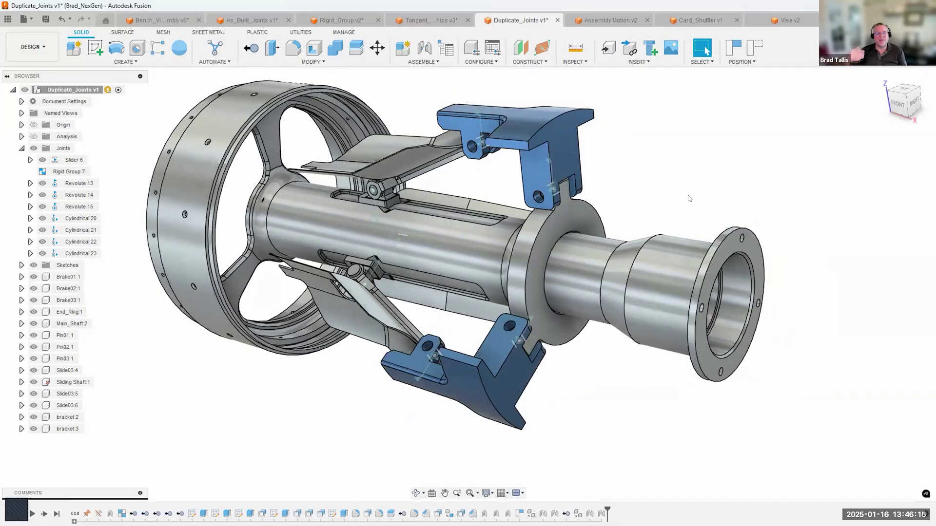
middle_click_drag(690, 198, 629, 192, "shift")
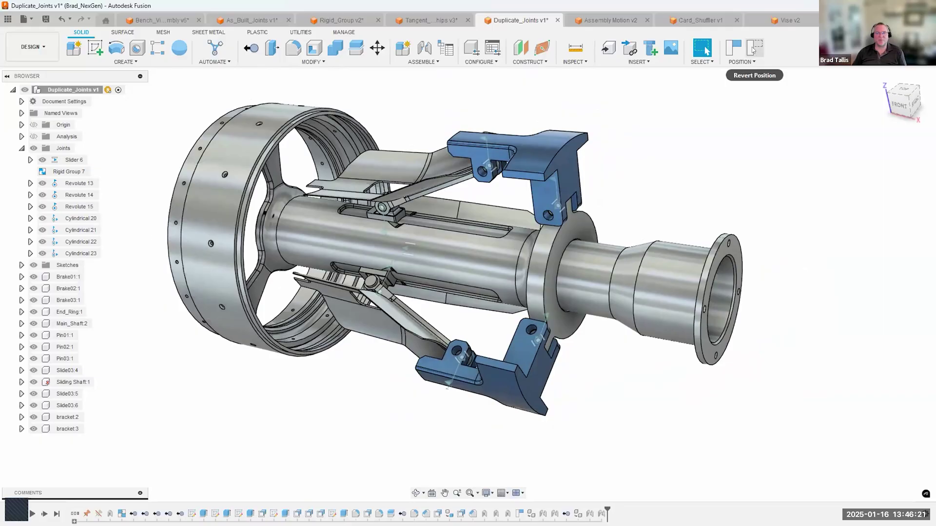
Revert the moved brake assembly components to their original position and switch to the Assembly Motion v2 vise document.
left_click(753, 49)
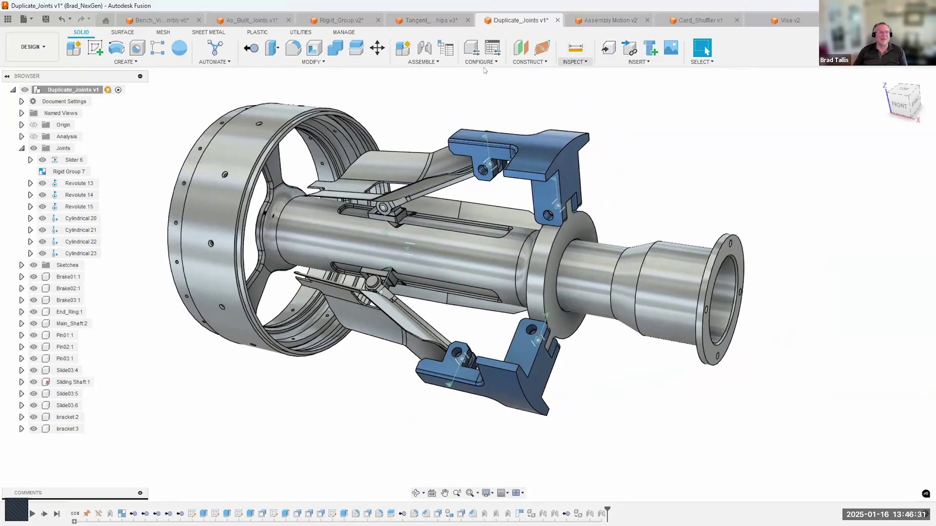
left_click(423, 62)
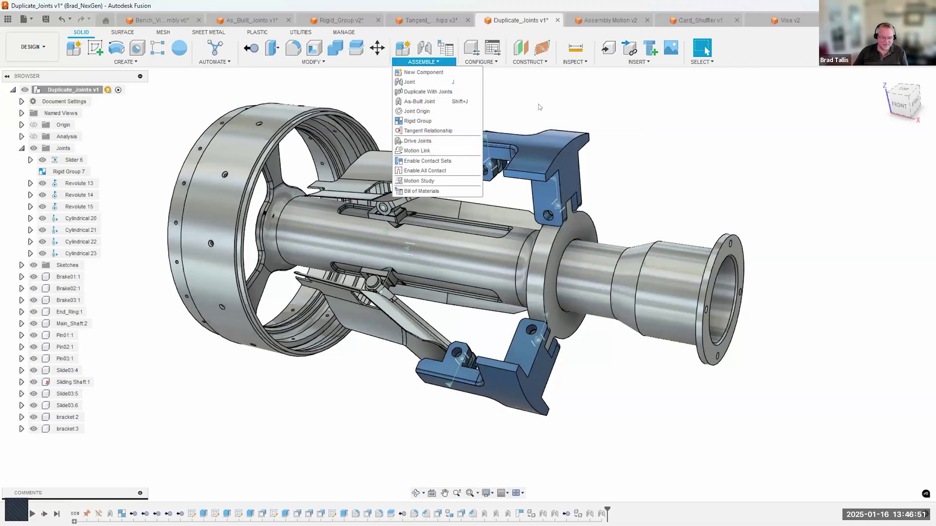
left_click(609, 21)
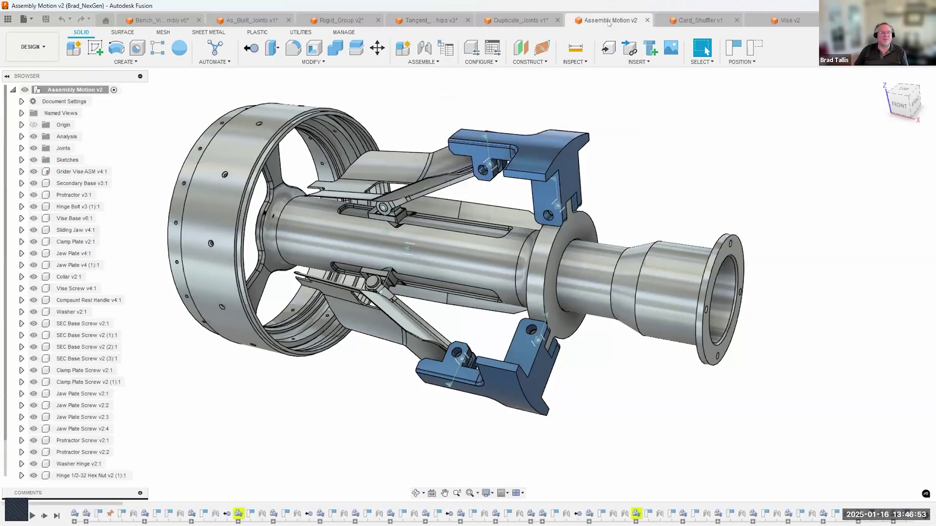
middle_click_drag(628, 155, 680, 195, "shift")
middle_click_drag(709, 231, 698, 231, "shift")
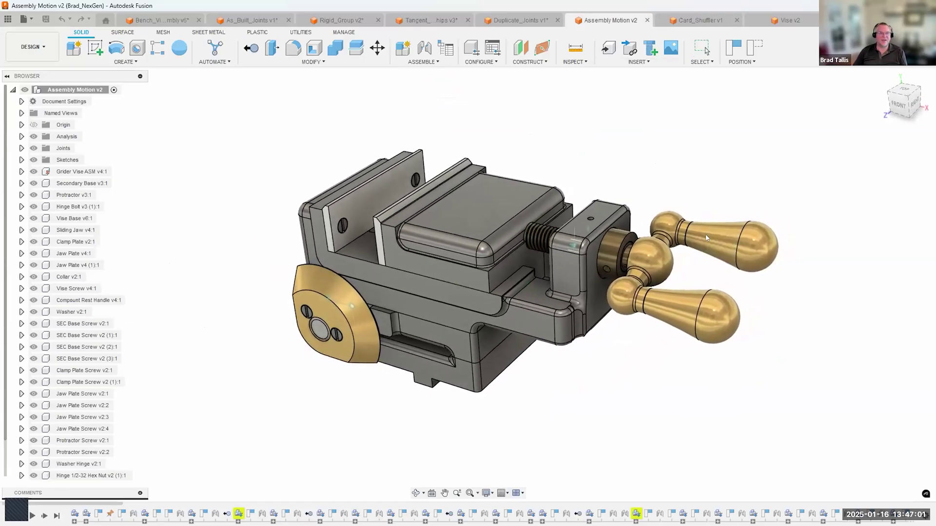
Test the vise handle's movement and lock the motion of the revolute joint on the gold protractor.
left_click_drag(658, 362, 576, 327)
middle_click_drag(577, 312, 375, 298, "shift")
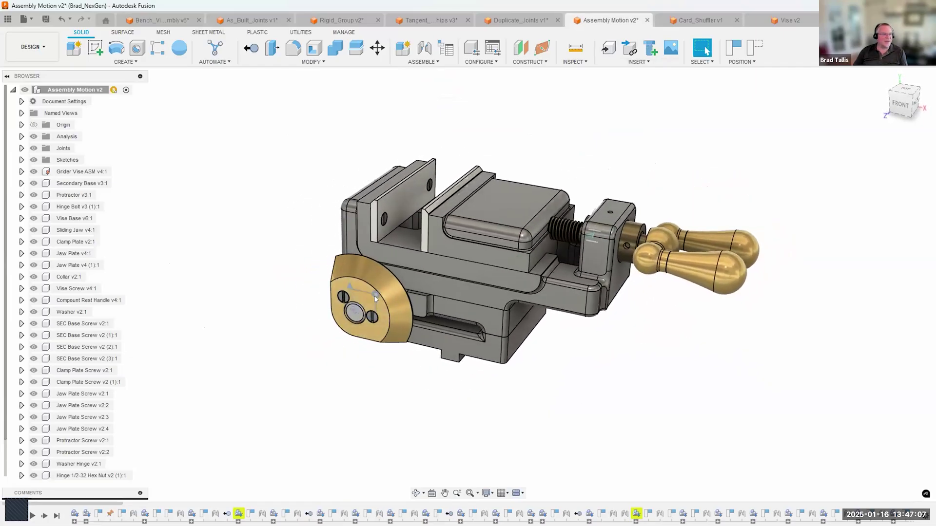
right_click(375, 297)
left_click(360, 392)
Turn the vise handle to test how the screw carries the sliding jaw toward the fixed jaw.
middle_click_drag(580, 312, 538, 329, "shift")
mouse_move(619, 303)
left_mouse_down()
mouse_move(613, 294)
mouse_move(588, 338)
mouse_move(617, 257)
mouse_move(627, 312)
left_mouse_up()
middle_click_drag(627, 312, 634, 300, "shift")
scroll(636, 253, "up", 2)
middle_click_drag(636, 253, 675, 245, "shift")
left_click_drag(675, 245, 730, 286)
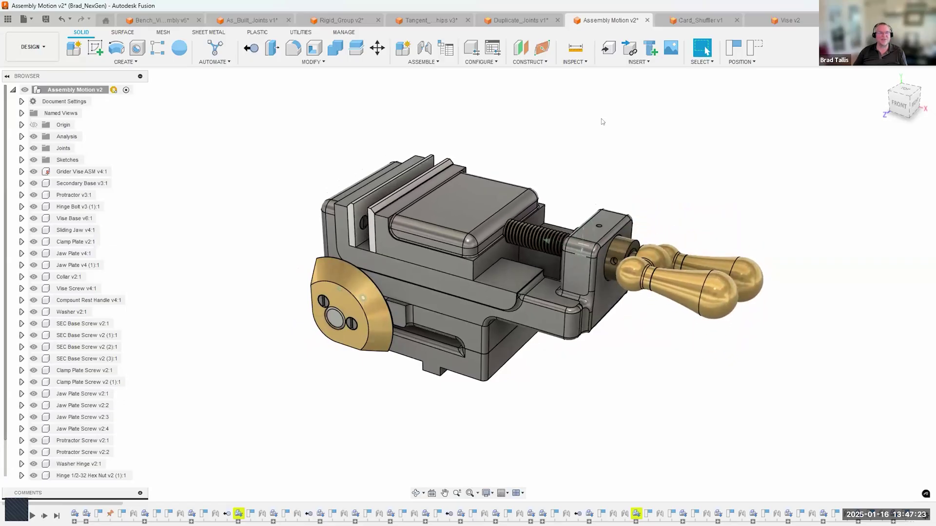
Turn the handle further to check its linked motion with the jaw, and revert the vise to its original position.
left_click(423, 62)
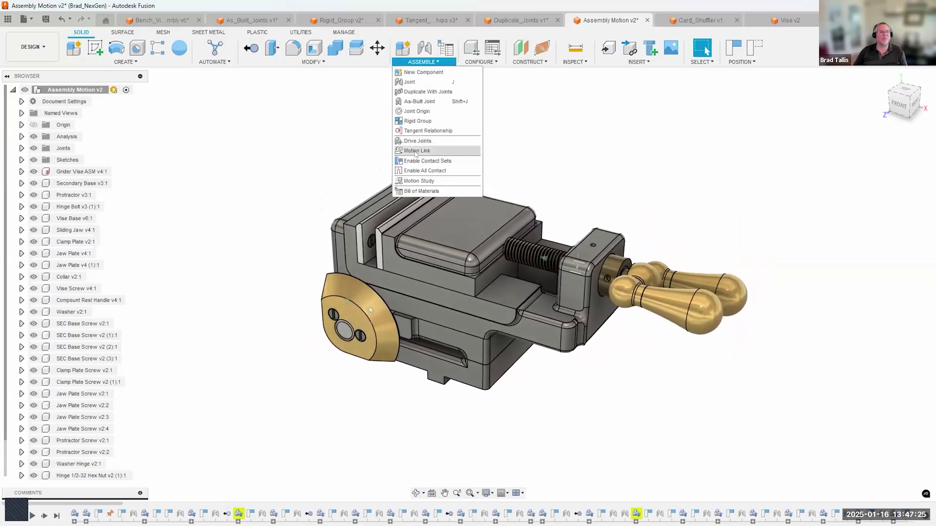
mouse_move(662, 188)
middle_mouse_down("shift")
mouse_move(679, 161)
mouse_move(664, 195)
middle_mouse_up("shift")
left_click_drag(639, 244, 646, 312)
scroll(605, 243, "up", 3)
middle_click_drag(614, 234, 585, 234, "shift")
left_click_drag(690, 229, 678, 213)
middle_click_drag(678, 212, 675, 204, "shift")
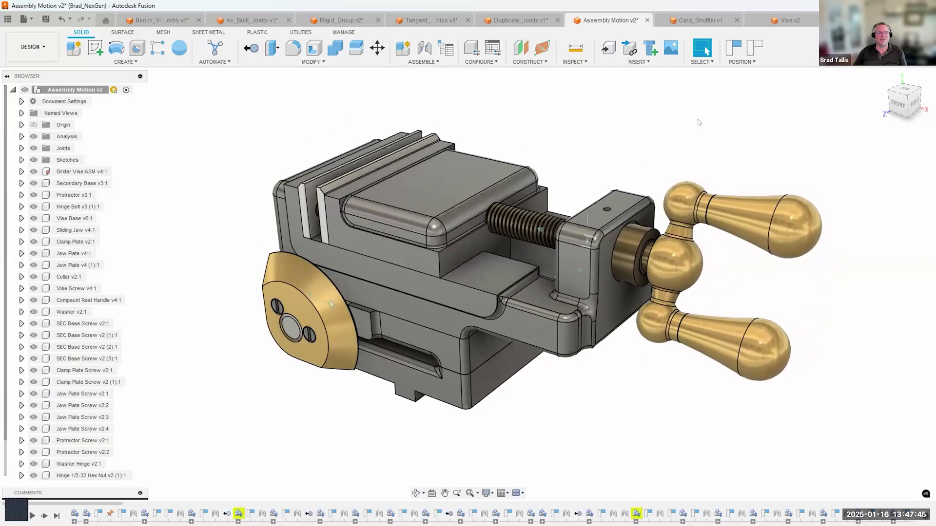
left_click(753, 49)
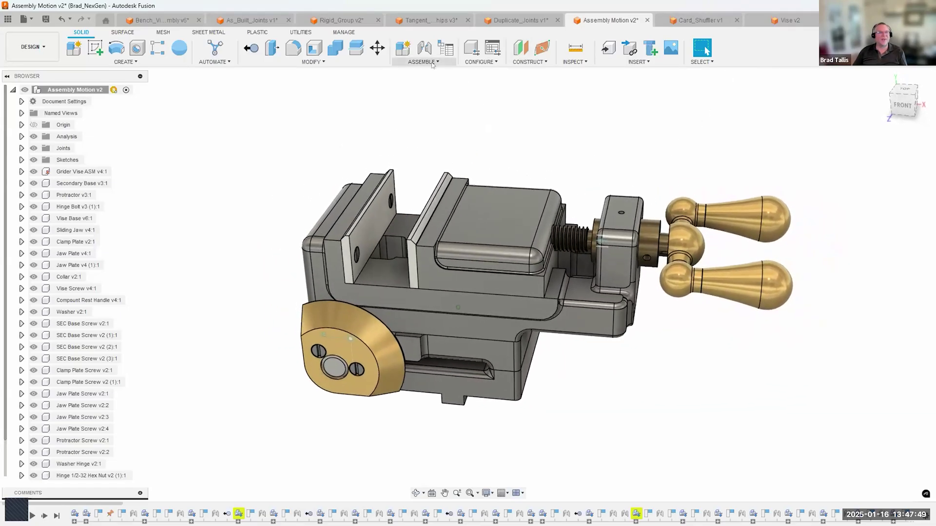
Try driving the sliding jaw's slider joint, Slider 42, by a distance of 1 in with Drive Joints, and cancel.
left_click(422, 62)
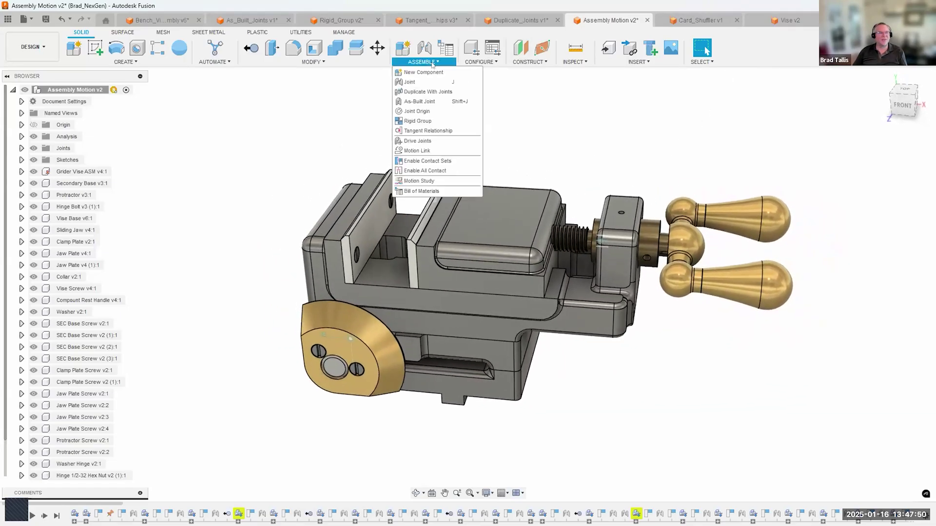
left_click(422, 142)
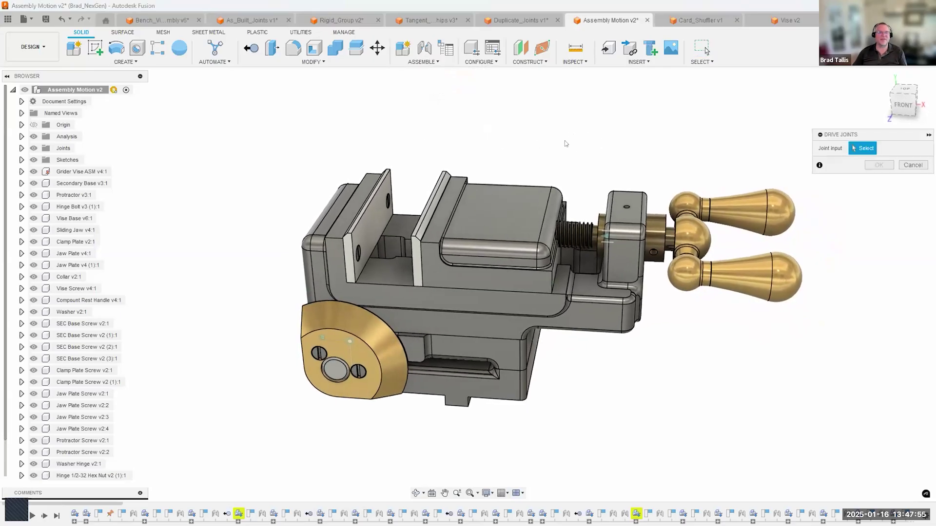
left_click(604, 242)
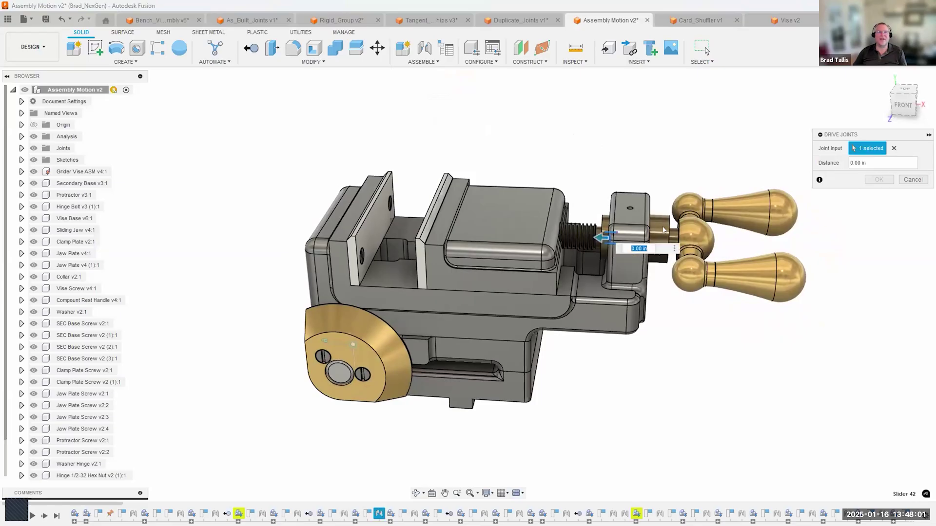
left_click_drag(862, 135, 757, 108)
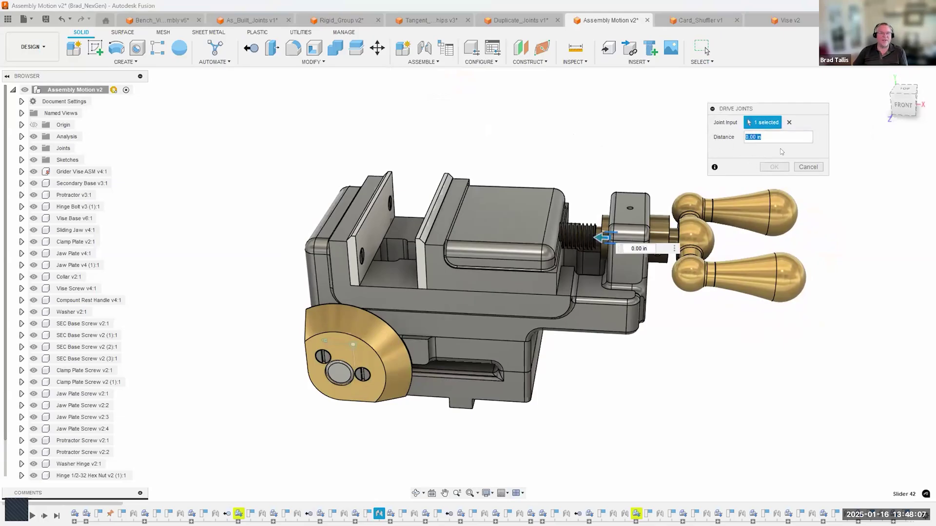
type("1")
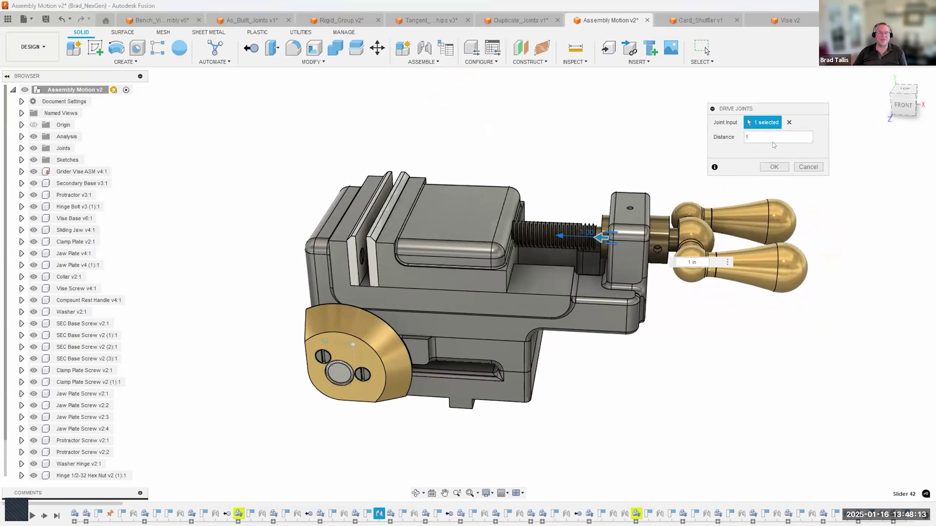
left_click(805, 166)
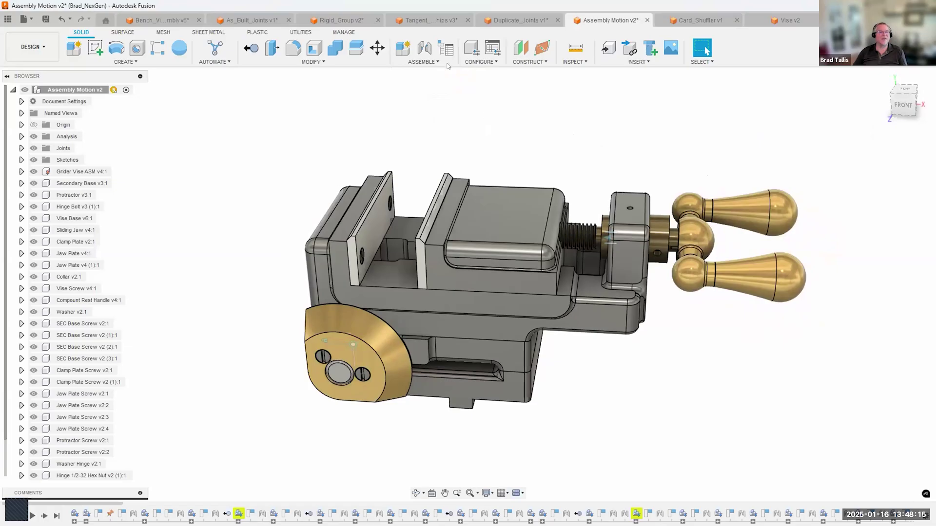
Try driving Slider 42 by 0.25 in with Drive Joints and clear the joint selection.
left_click(423, 62)
left_click(417, 139)
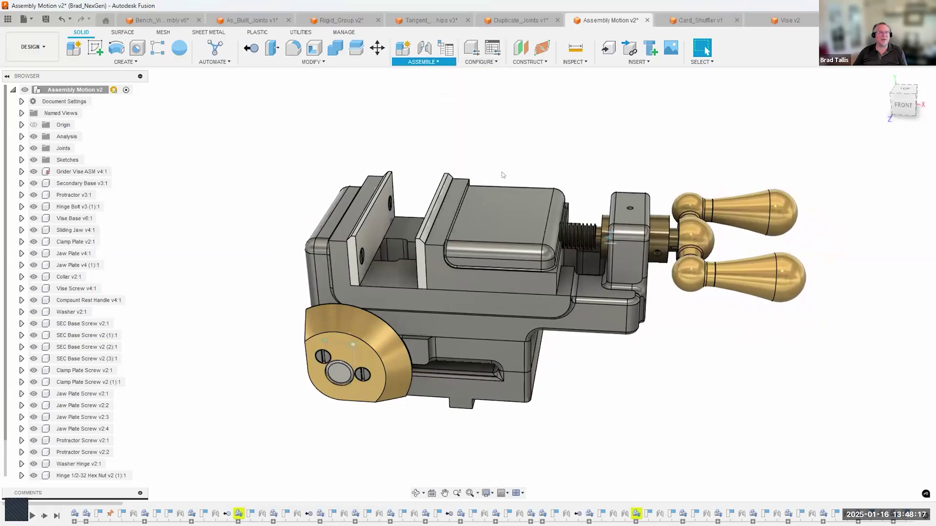
left_click(603, 241)
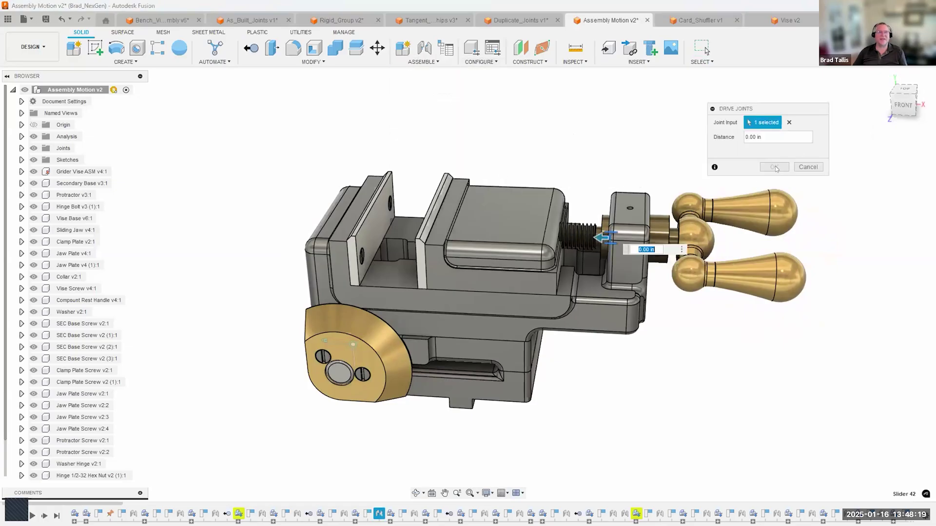
key("BackSpace")
type(".25")
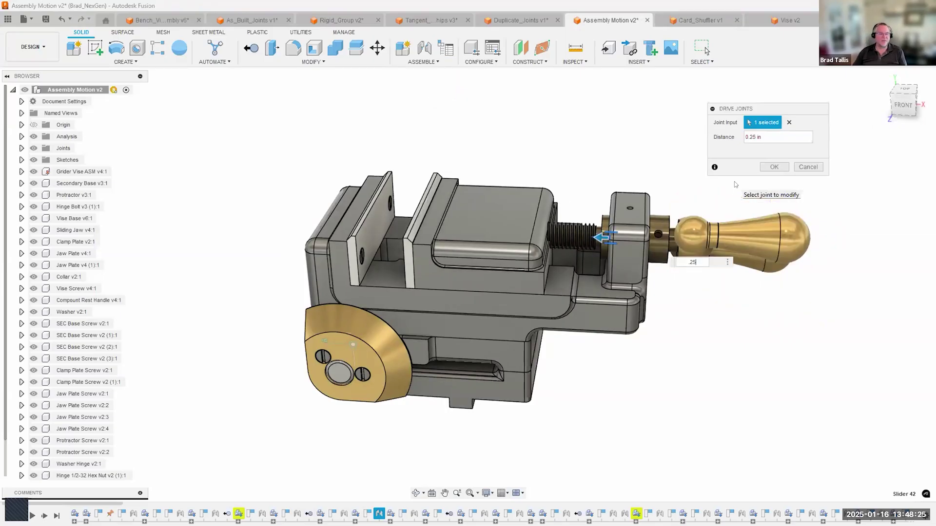
left_click(789, 122)
Try driving the handle's revolute joint, Revolute 16, to 0 and 45 degrees, and cancel.
middle_click_drag(658, 174, 586, 239, "shift")
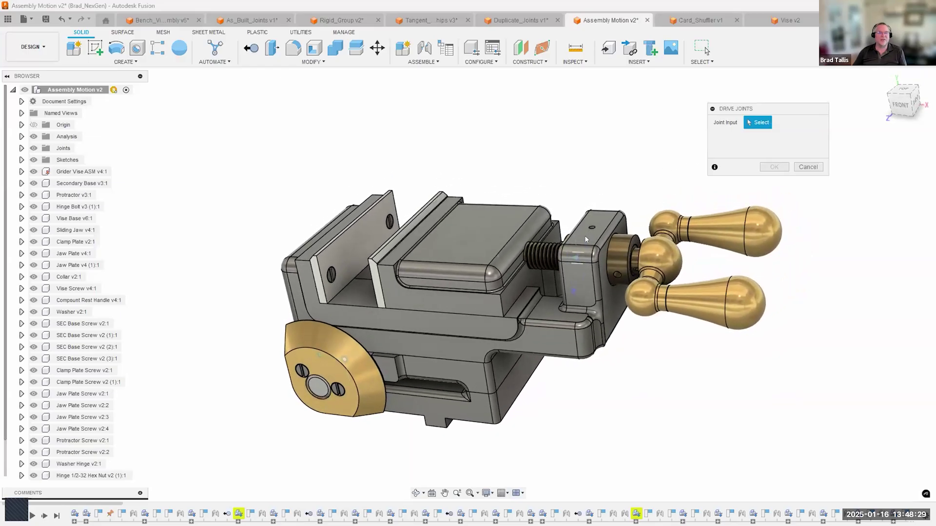
left_click(586, 239)
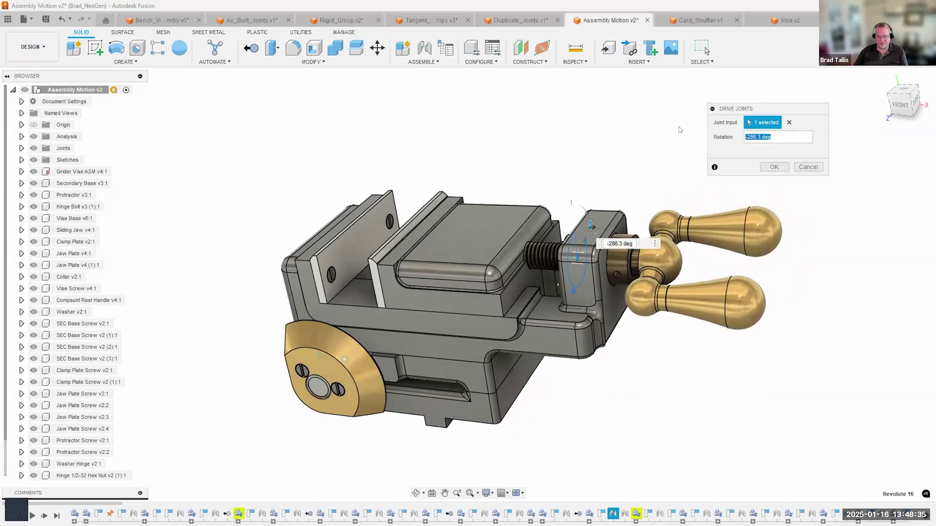
type("0")
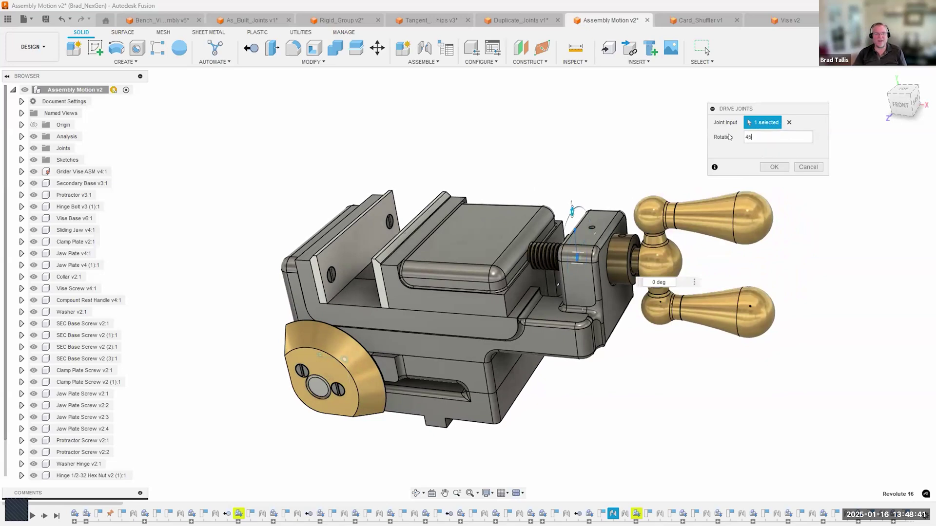
key("Return")
middle_click_drag(626, 201, 673, 186, "shift")
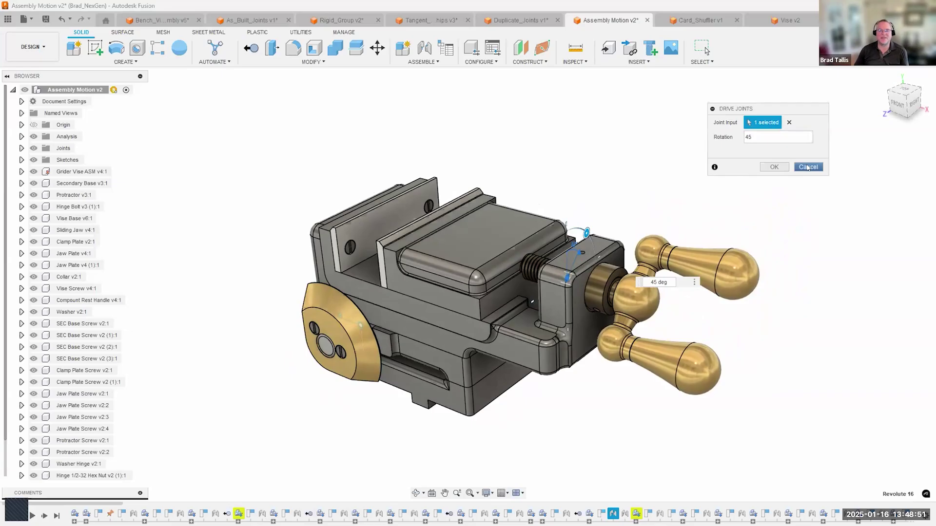
left_click(788, 167)
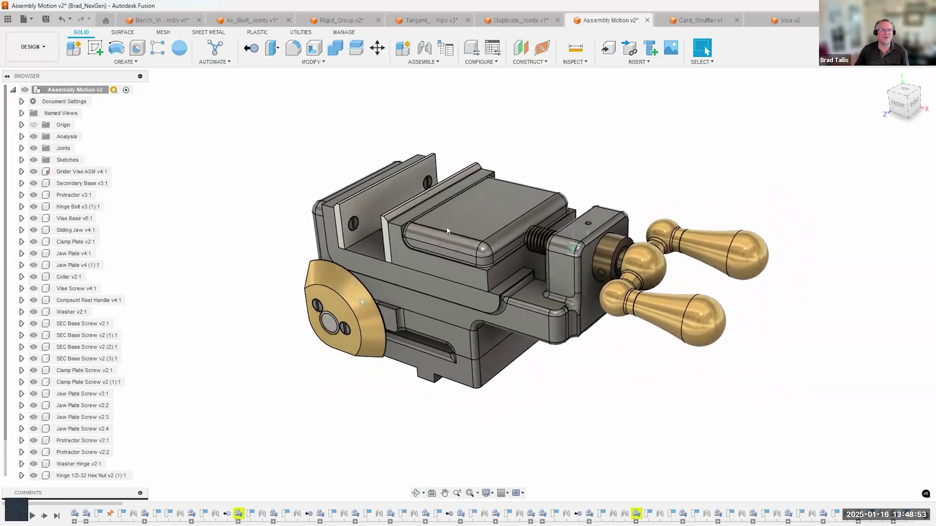
Move the sliding jaw and the handle freely to test their linked motion, and revert the position.
left_click_drag(463, 232, 442, 226)
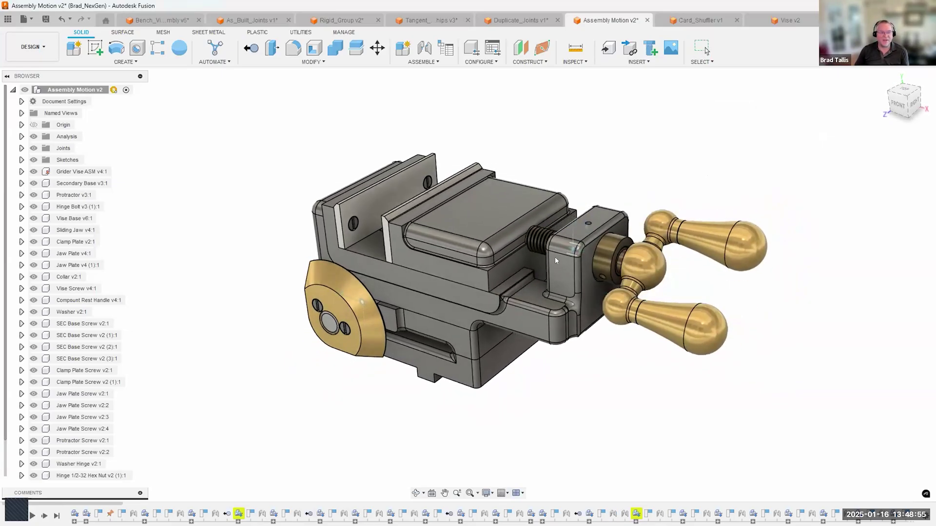
mouse_move(672, 234)
left_mouse_down()
mouse_move(682, 269)
mouse_move(665, 226)
left_mouse_up()
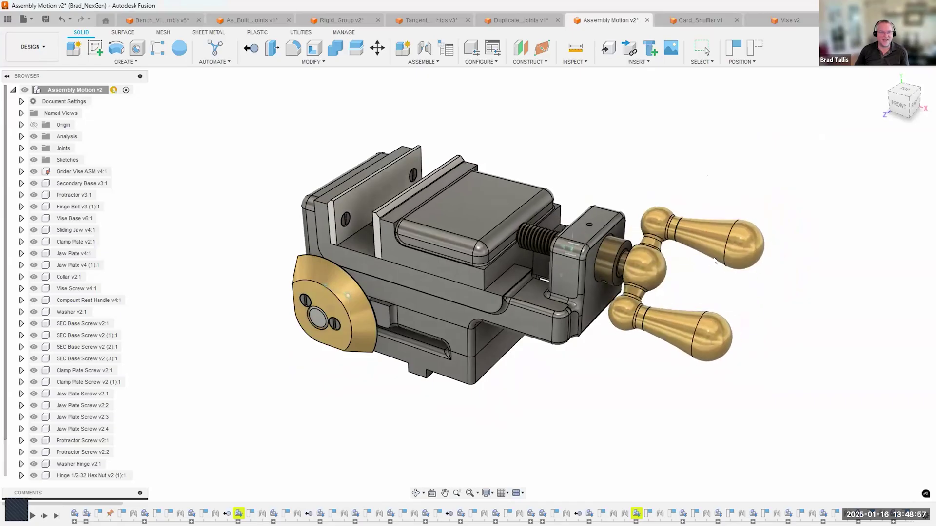
left_click_drag(449, 234, 463, 240)
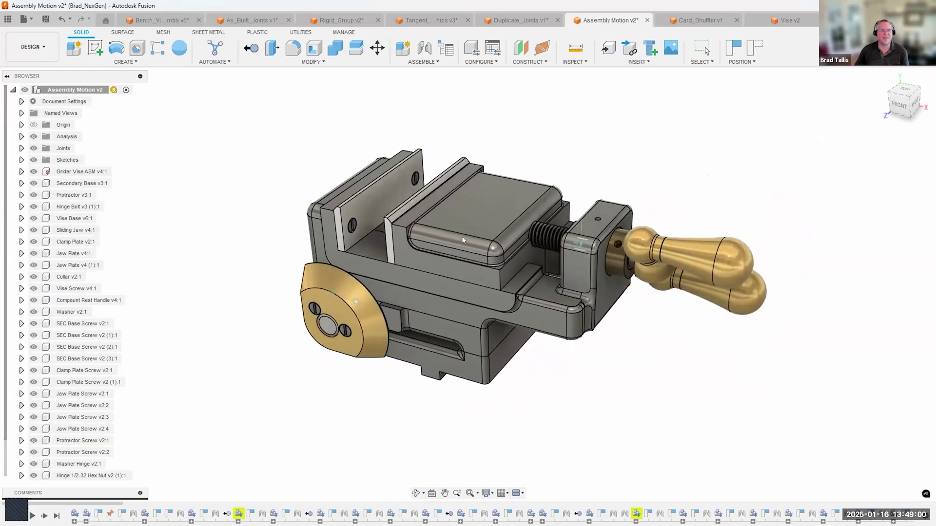
left_click(755, 48)
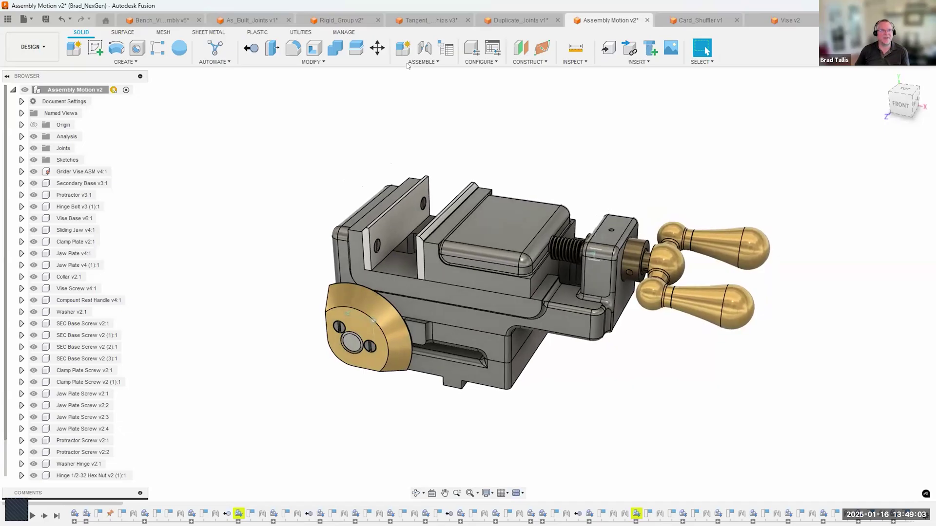
left_click(423, 62)
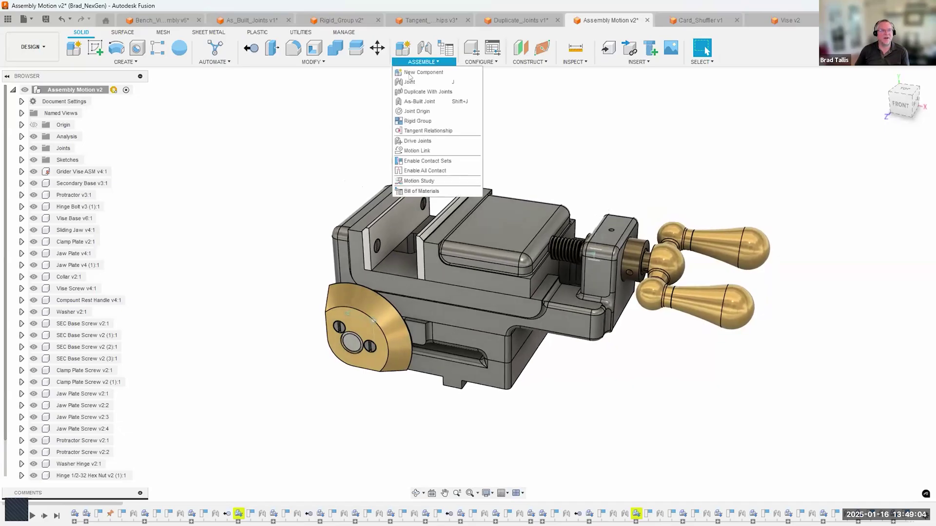
left_click(422, 140)
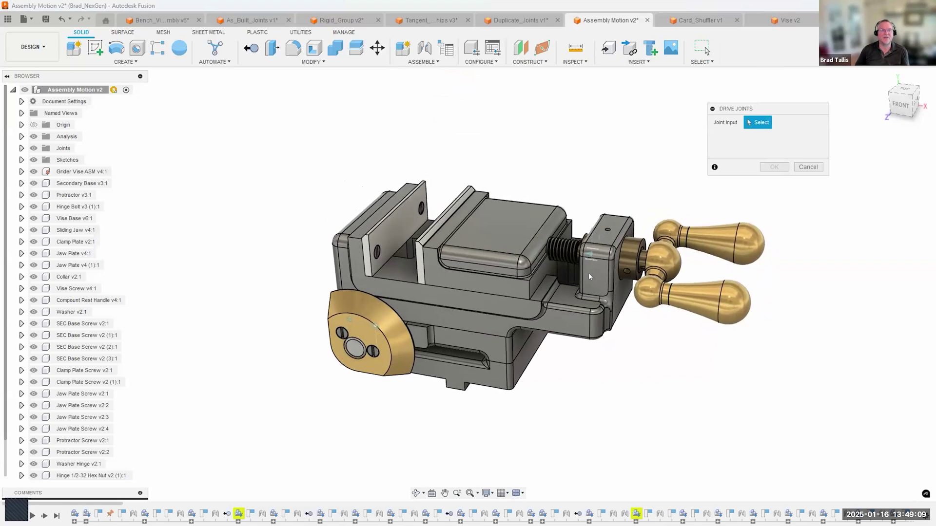
left_click(592, 261)
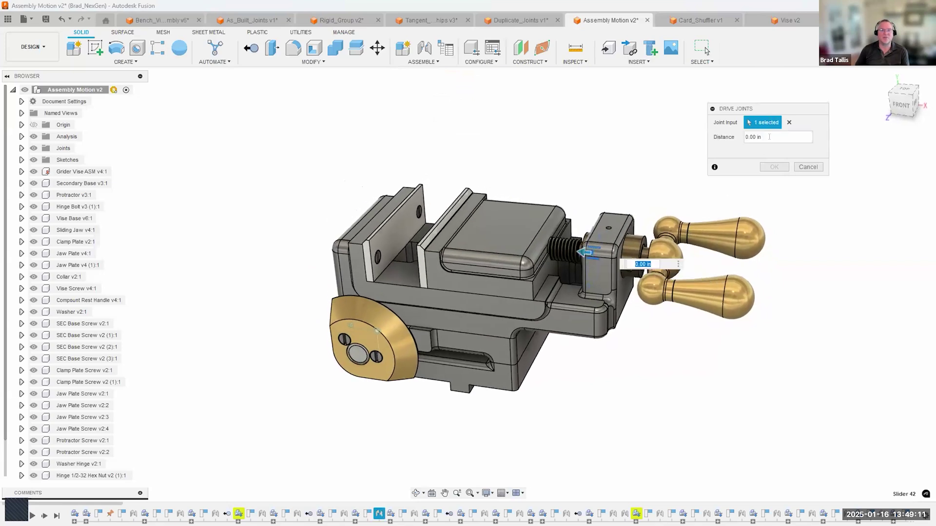
left_click(745, 137)
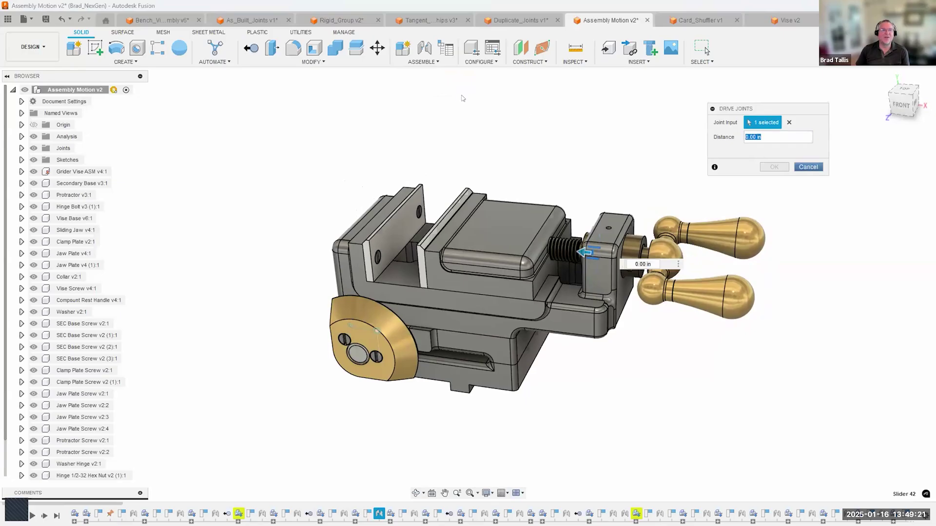
key("Escape")
left_click(422, 62)
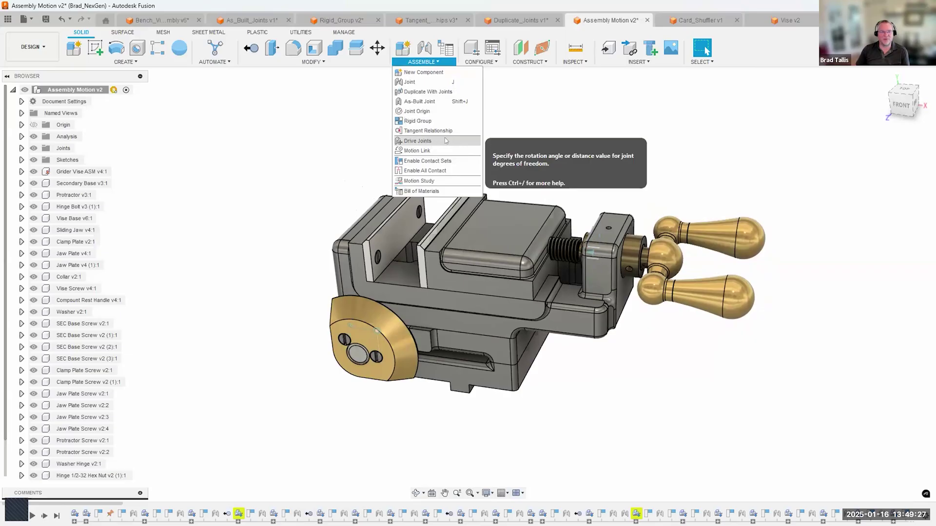
left_click(520, 125)
Slide the movable jaw against the fixed jaw and partway back open to test the vise's travel.
middle_click_drag(503, 245, 534, 229, "shift")
left_click_drag(514, 267, 444, 257)
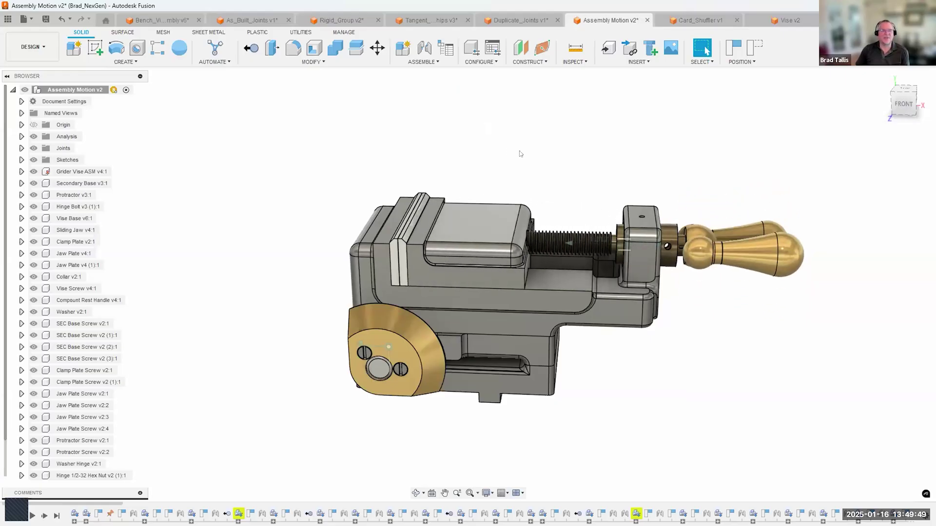
left_click_drag(488, 231, 524, 236)
middle_click_drag(534, 162, 505, 160, "shift")
mouse_move(405, 216)
middle_mouse_down("shift")
mouse_move(397, 223)
mouse_move(392, 212)
middle_mouse_up("shift")
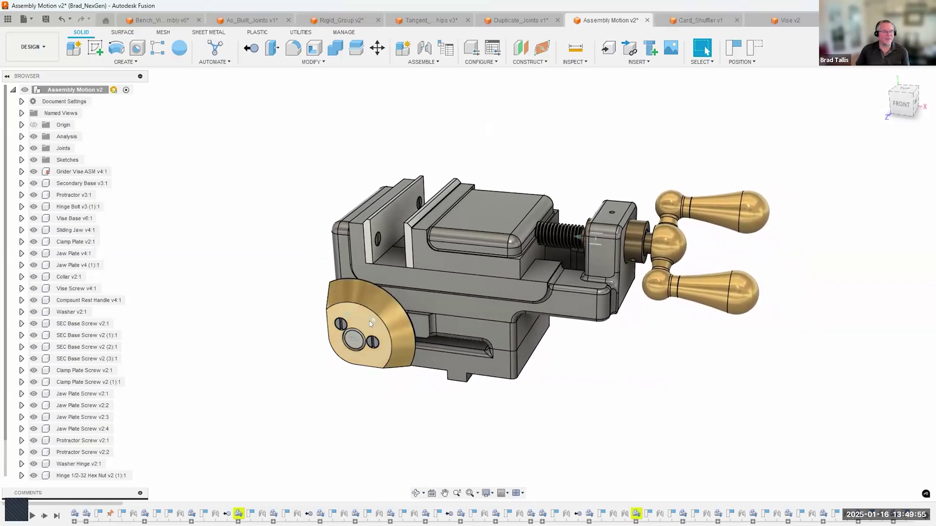
Try driving the protractor's revolute joint, Revolute 2, to 45 degrees with Drive Joints.
right_click(372, 323)
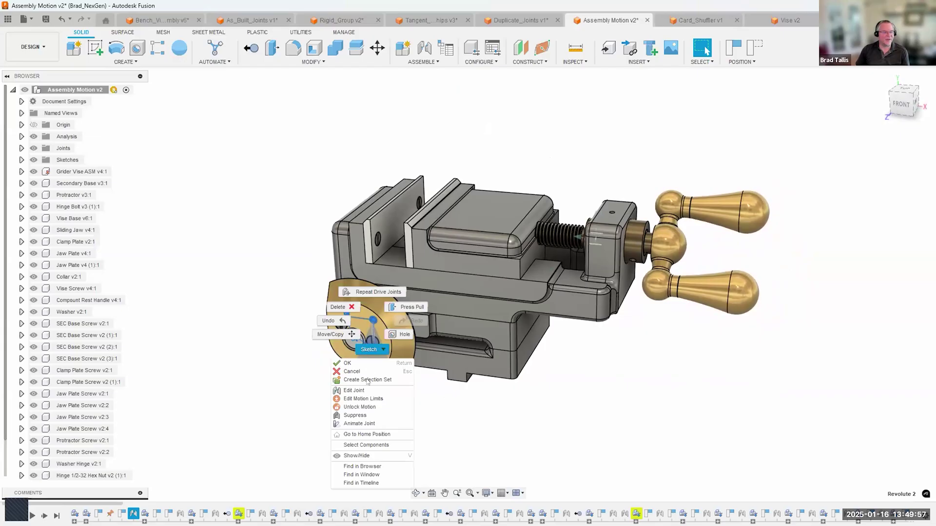
left_click(359, 424)
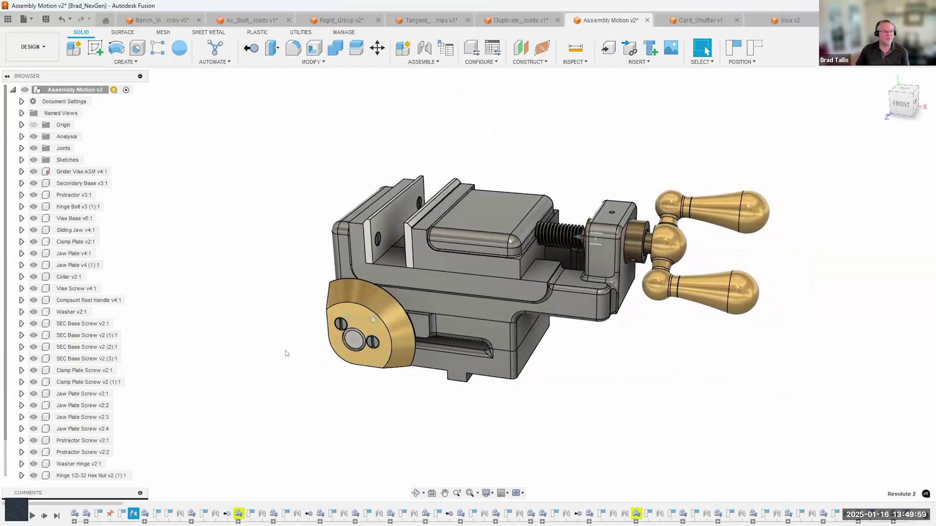
left_click(415, 62)
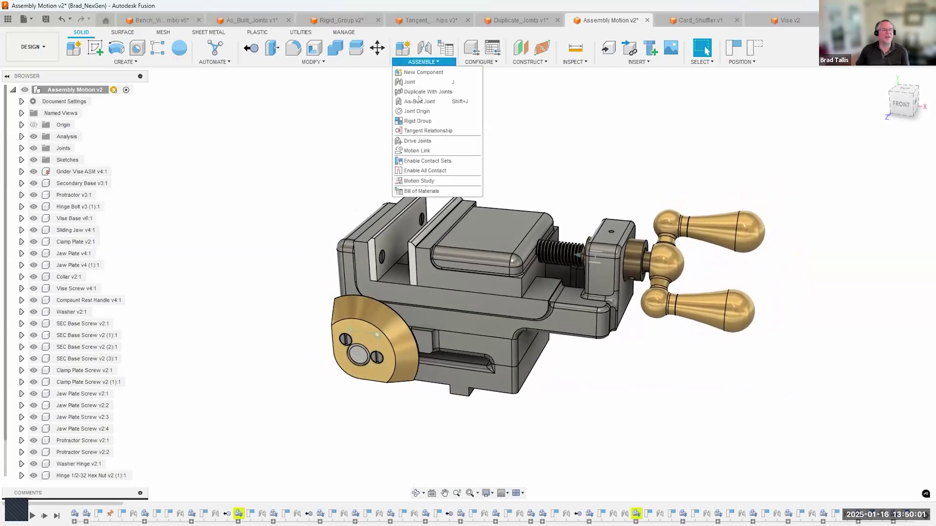
left_click(417, 142)
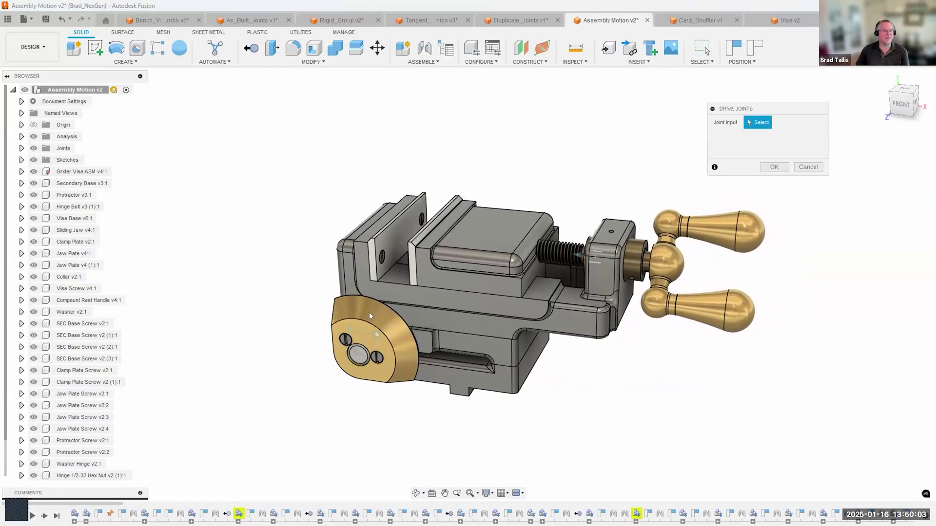
left_click(375, 337)
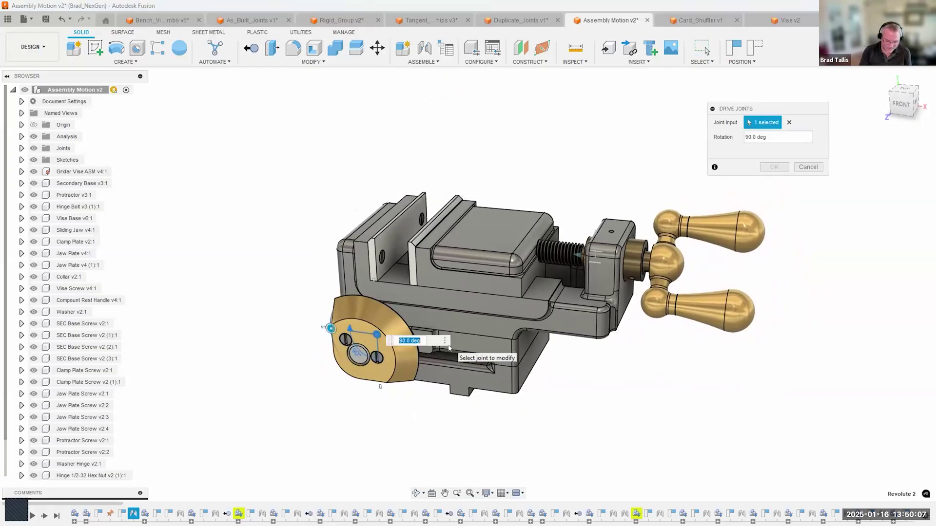
type("45")
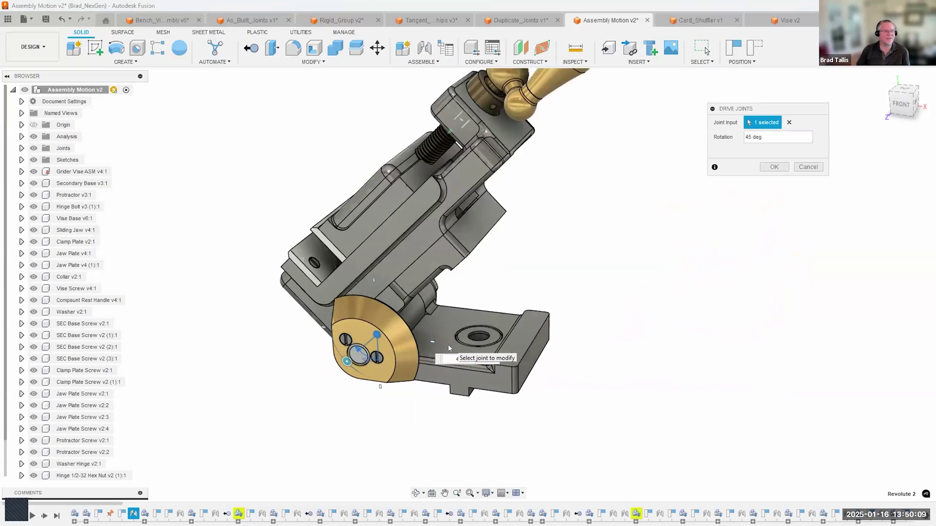
key("Return")
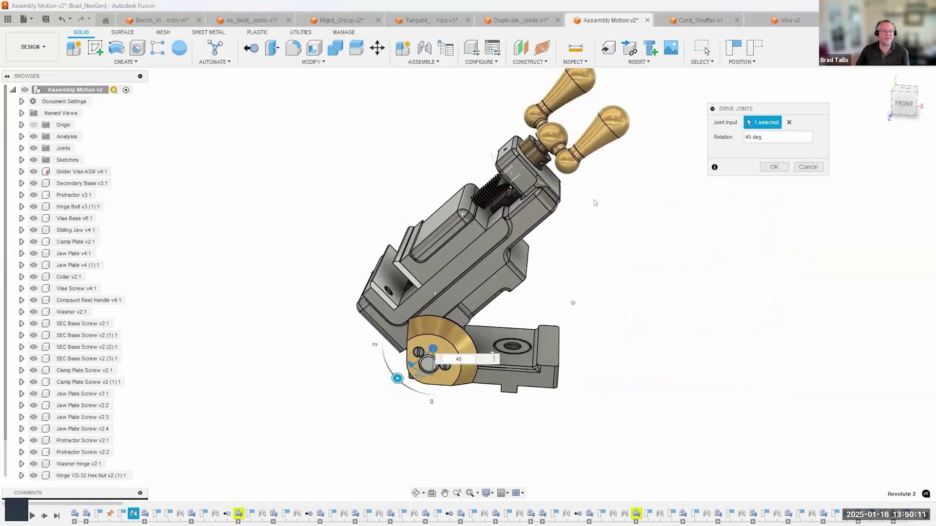
key("Return")
middle_click_drag(504, 303, 532, 264, "shift")
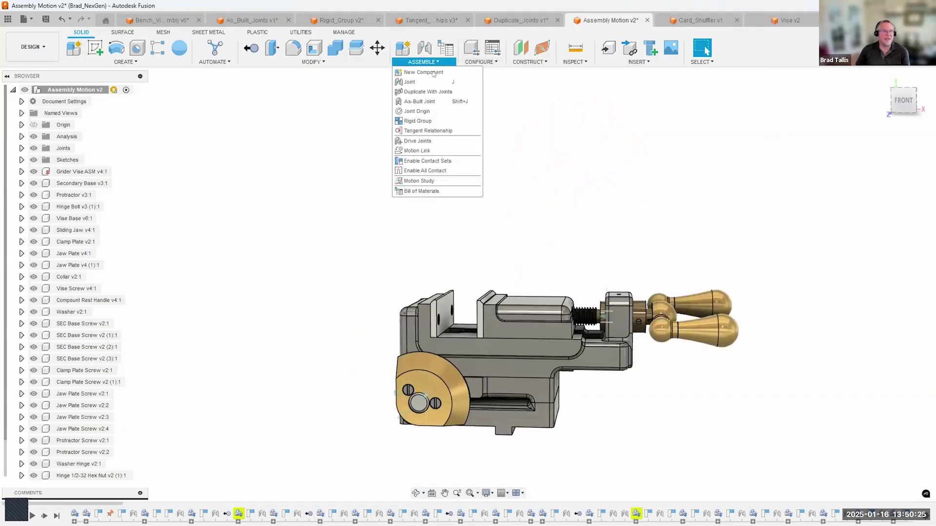
Unlock the motion of the protractor's revolute joint, Revolute 2.
left_click(425, 140)
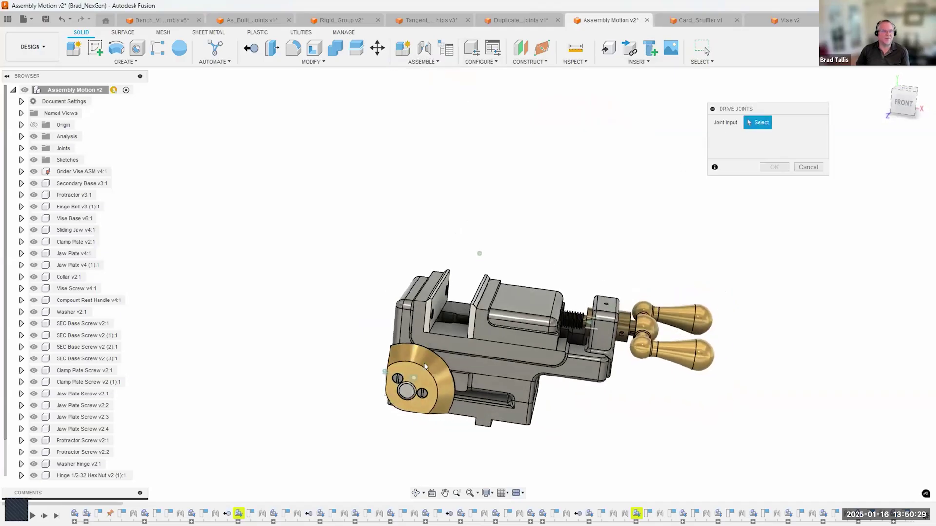
key("Escape")
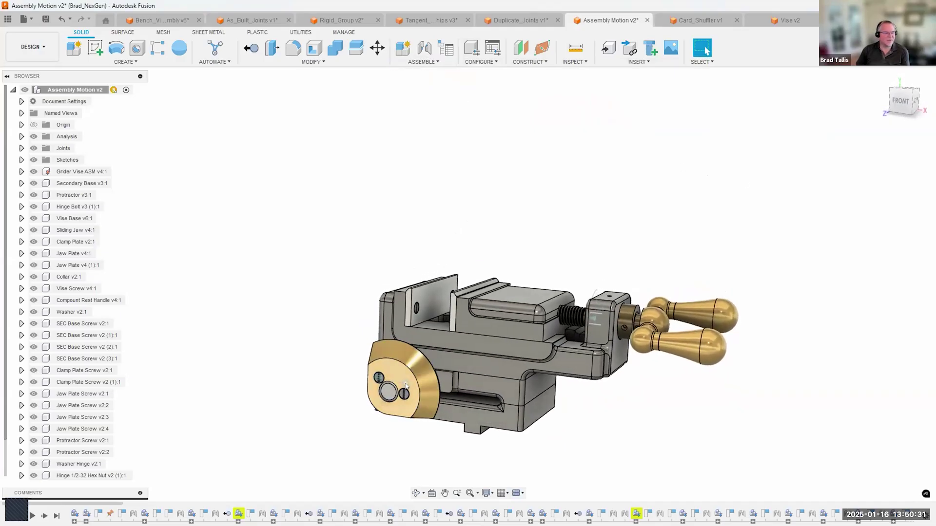
right_click(404, 385)
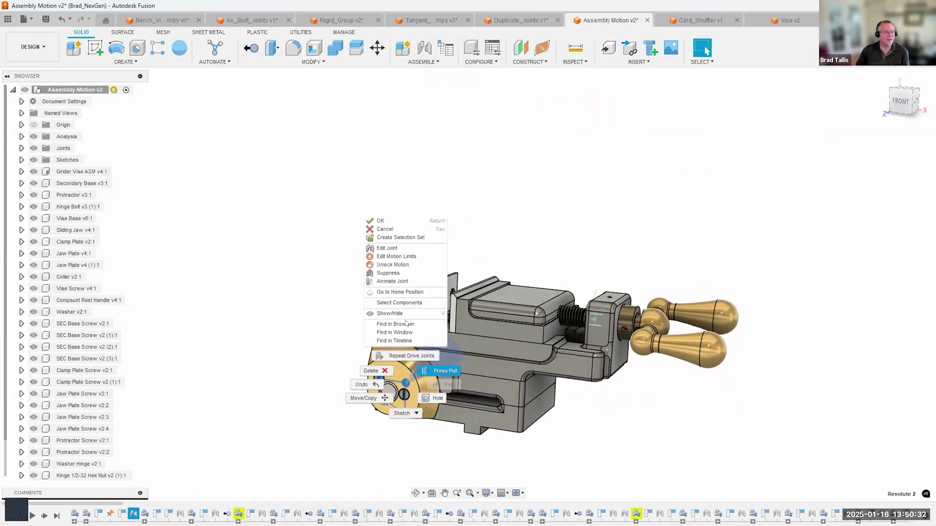
left_click(393, 265)
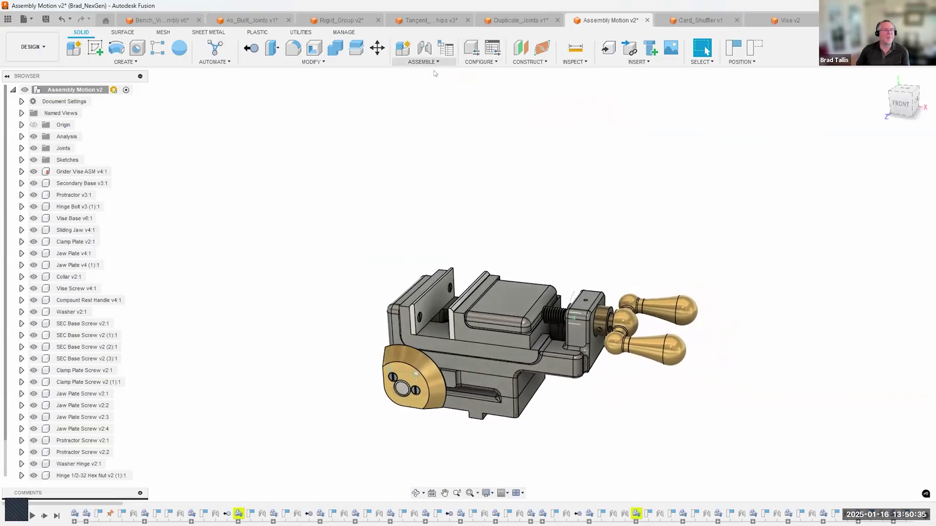
Try driving Revolute 2 to 30 degrees and to 60 degrees with Drive Joints, and accept the last rotation.
left_click(418, 141)
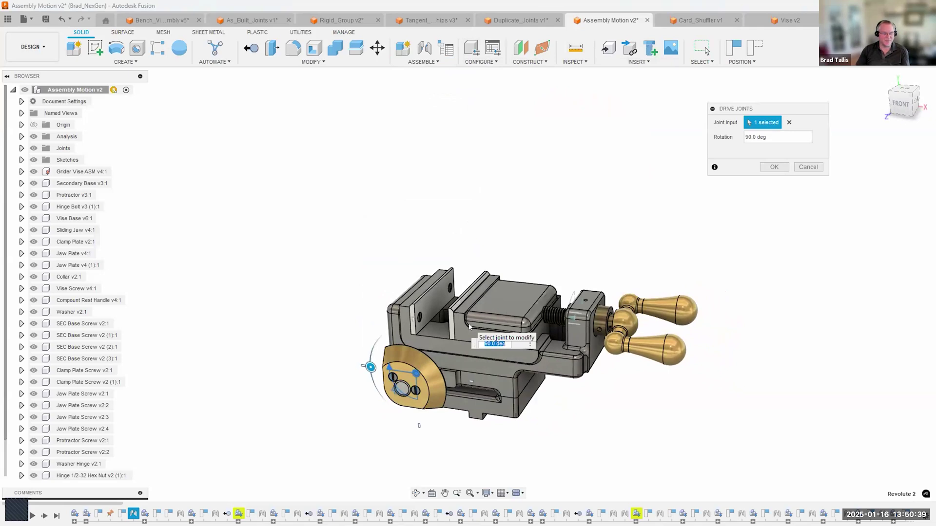
type("30")
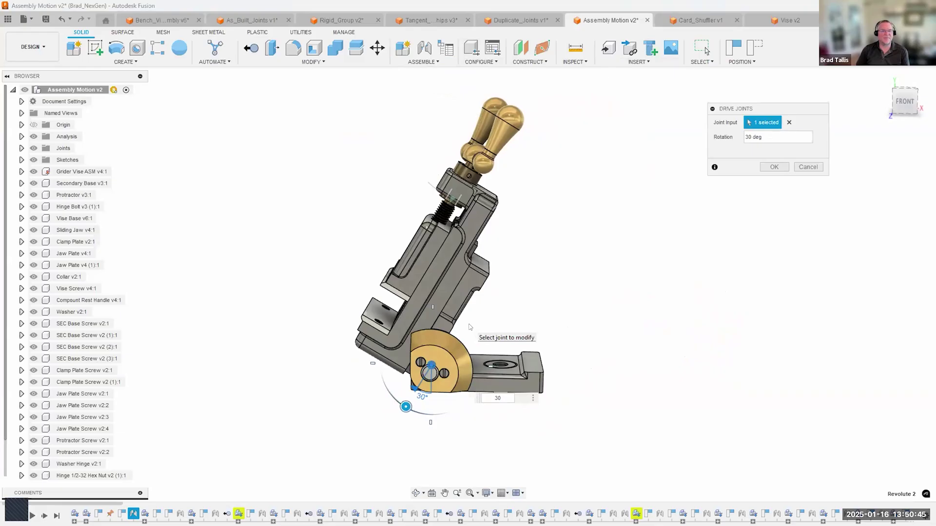
type("6")
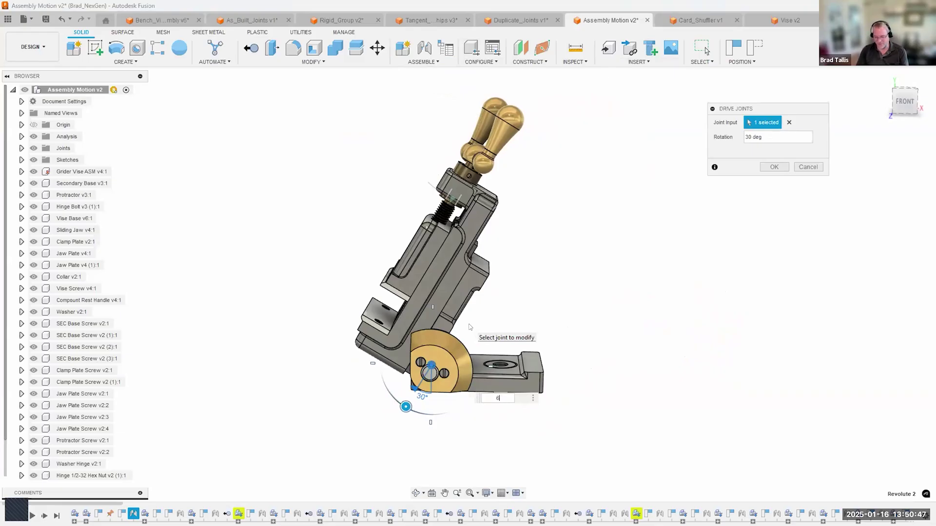
type("0")
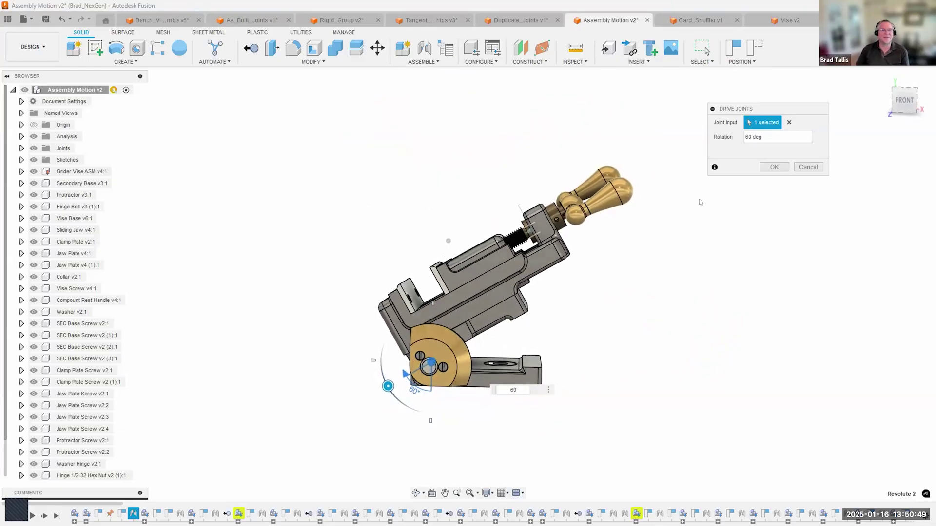
left_click(774, 167)
middle_click_drag(501, 299, 505, 348, "shift")
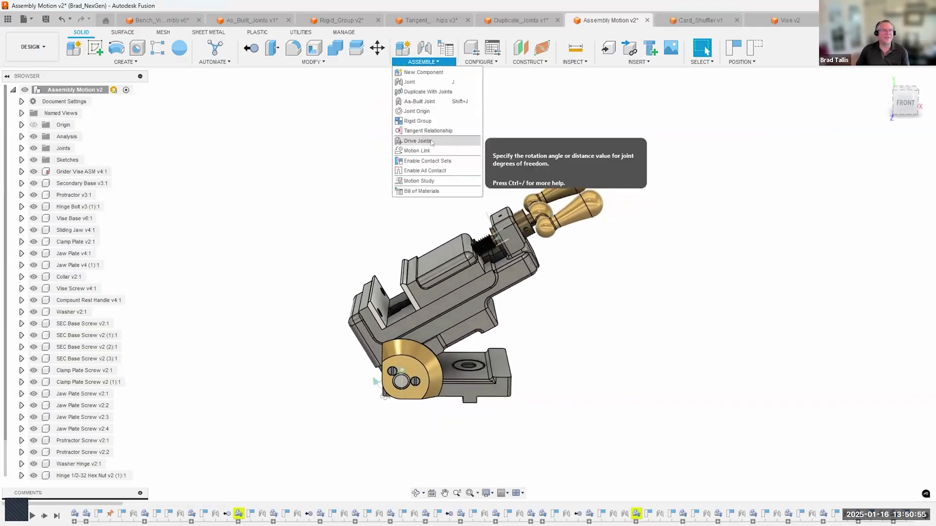
Lock the motion of Revolute 2 at the protractor with the vise tilted open.
middle_click_drag(619, 173, 635, 174, "shift")
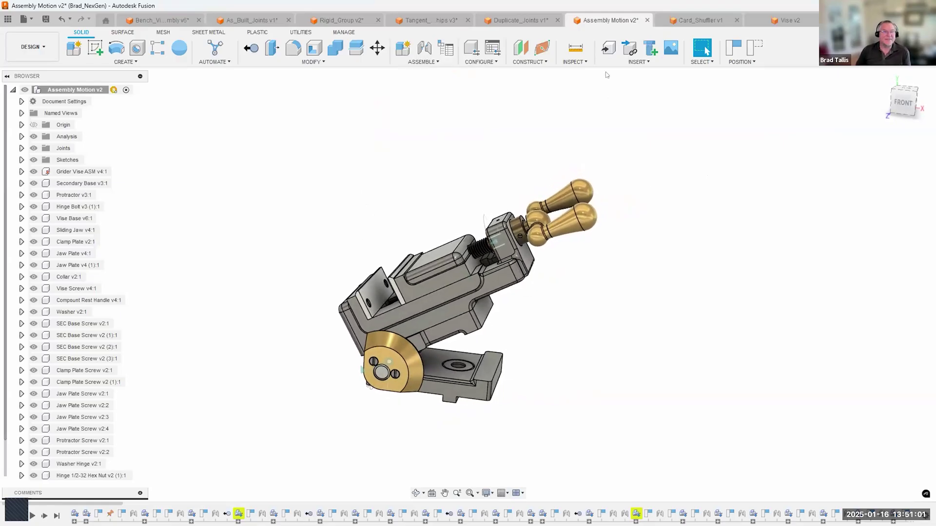
middle_click_drag(550, 237, 372, 375, "shift")
scroll(487, 293, "up", 3)
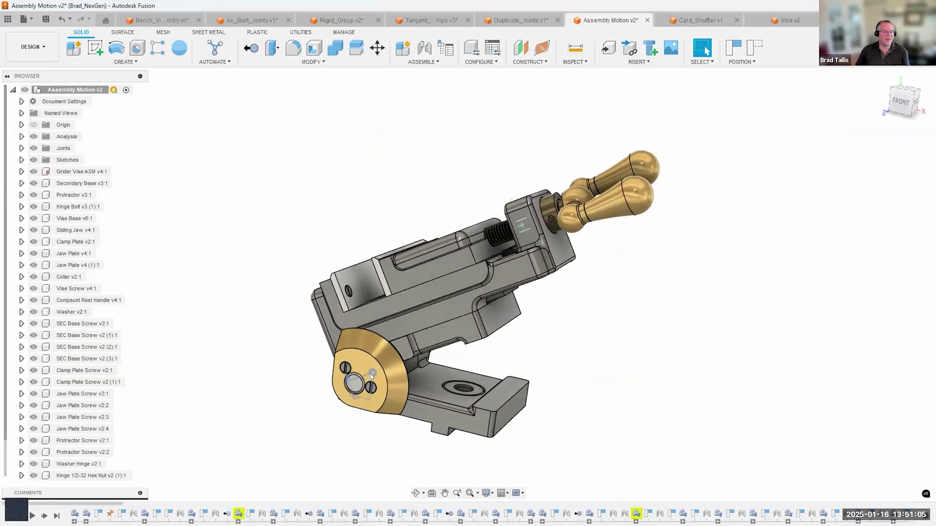
right_click(371, 375)
left_click(380, 247)
Move the handle freely to test the tilted vise with its hinge joint locked.
middle_click_drag(380, 248, 376, 288, "shift")
scroll(376, 287, "up", 3)
left_click_drag(642, 245, 600, 295)
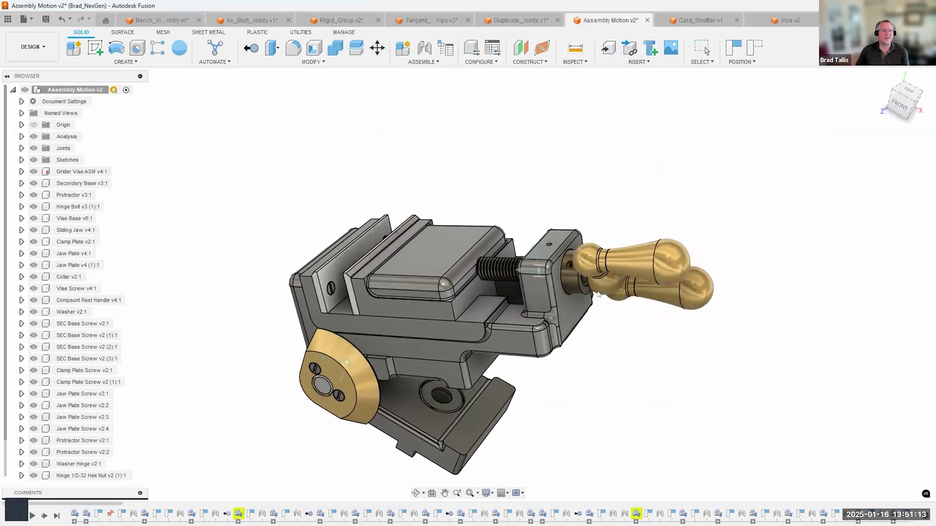
scroll(561, 273, "up", 3)
middle_click_drag(560, 269, 592, 278, "shift")
scroll(565, 268, "down", 2)
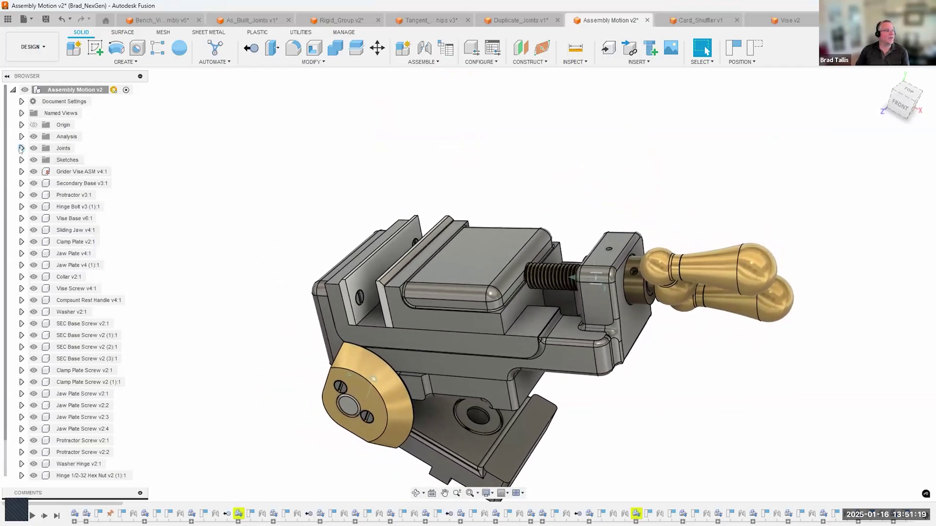
List the assembly's joints, move the handle and the sliding jaw separately to test them, and revert the position.
left_click(21, 148)
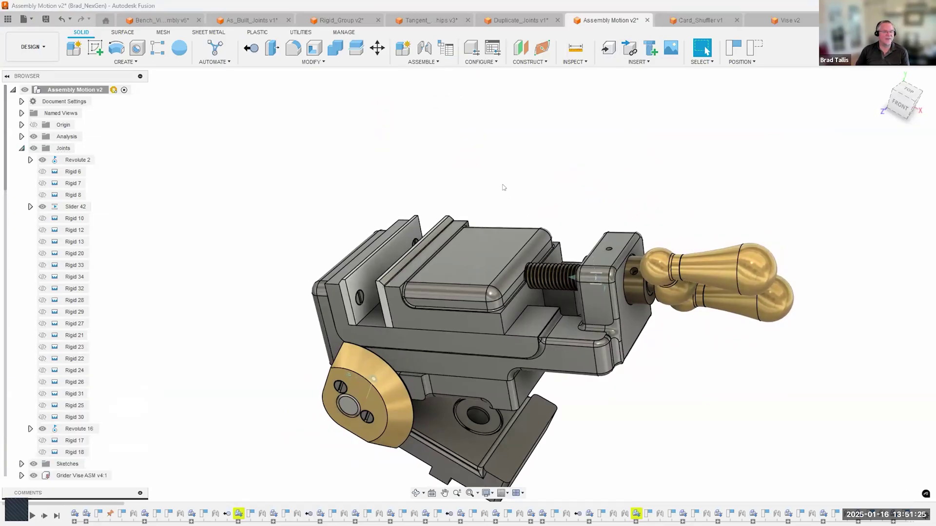
middle_click_drag(467, 255, 456, 250, "shift")
left_click_drag(703, 268, 722, 295)
mouse_move(453, 294)
left_mouse_down()
mouse_move(443, 291)
mouse_move(464, 291)
left_mouse_up()
middle_click_drag(464, 292, 480, 294, "shift")
left_click(755, 50)
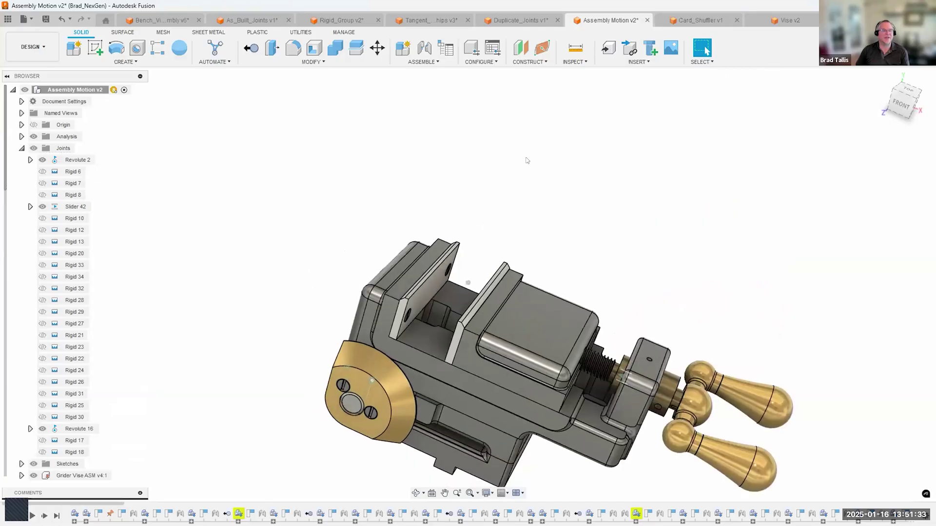
Turn the handle once more to test its unlinked rotation, and revert the position.
middle_click_drag(527, 160, 559, 155, "shift")
scroll(551, 313, "up", 1)
middle_click_drag(552, 313, 509, 255)
left_click_drag(670, 233, 692, 251)
left_click(755, 49)
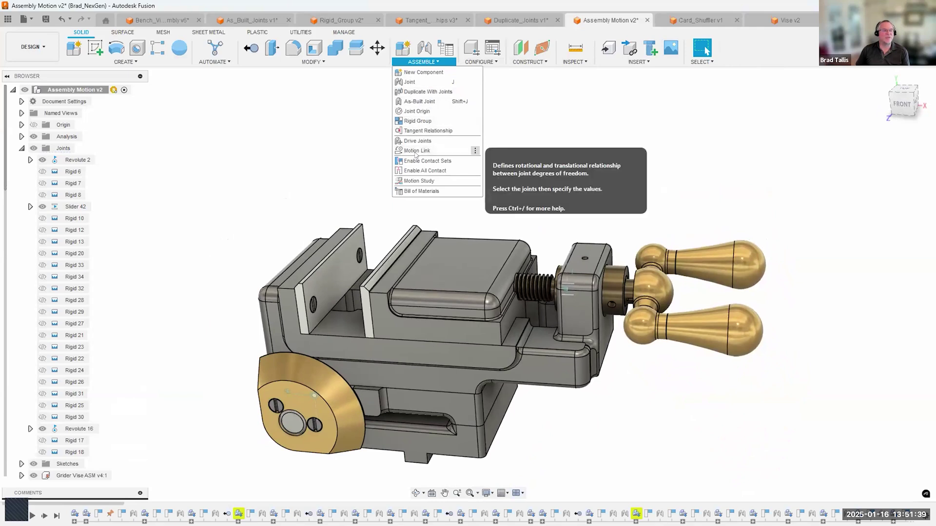
Start a Motion Link between the sliding jaw's Slider 42 joint and the handle's Revolute 16 joint.
left_click(414, 151)
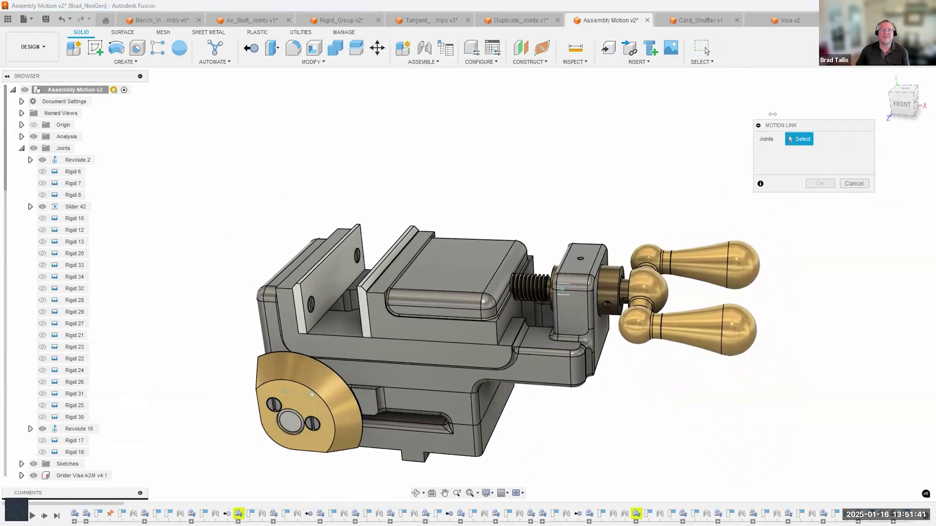
middle_click_drag(653, 198, 604, 183, "shift")
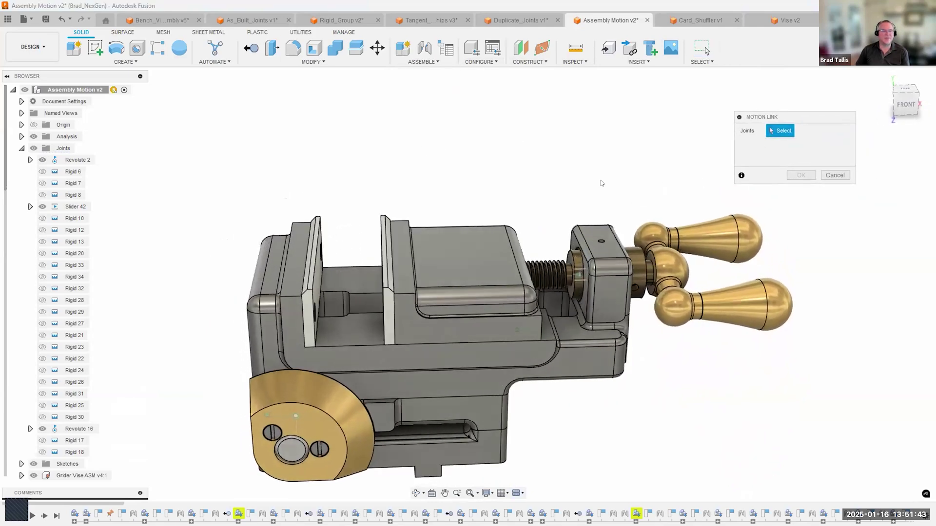
scroll(599, 224, "up", 2)
scroll(598, 223, "up", 2)
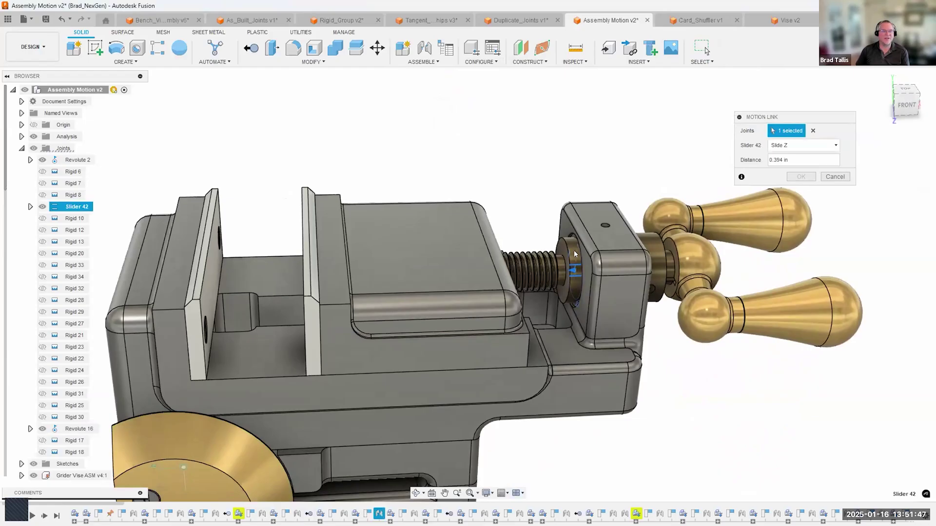
left_click(577, 250)
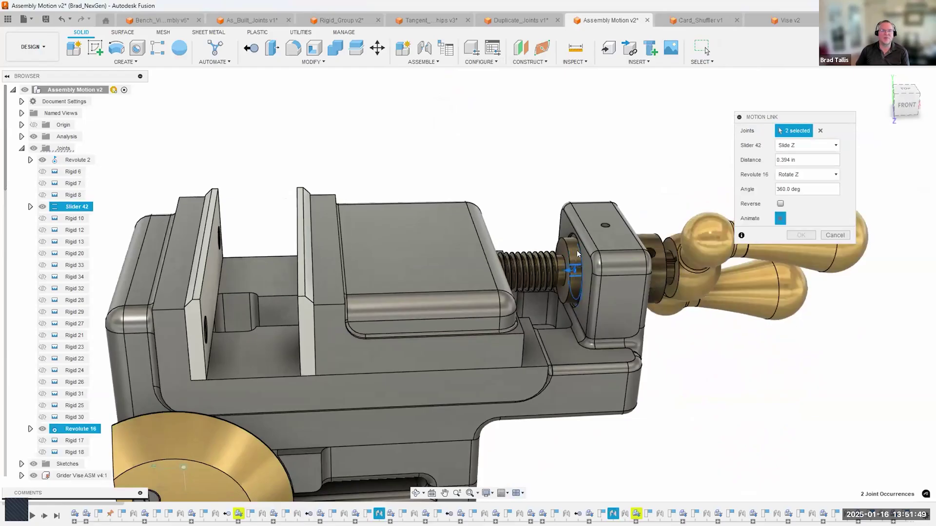
scroll(603, 220, "down", 2)
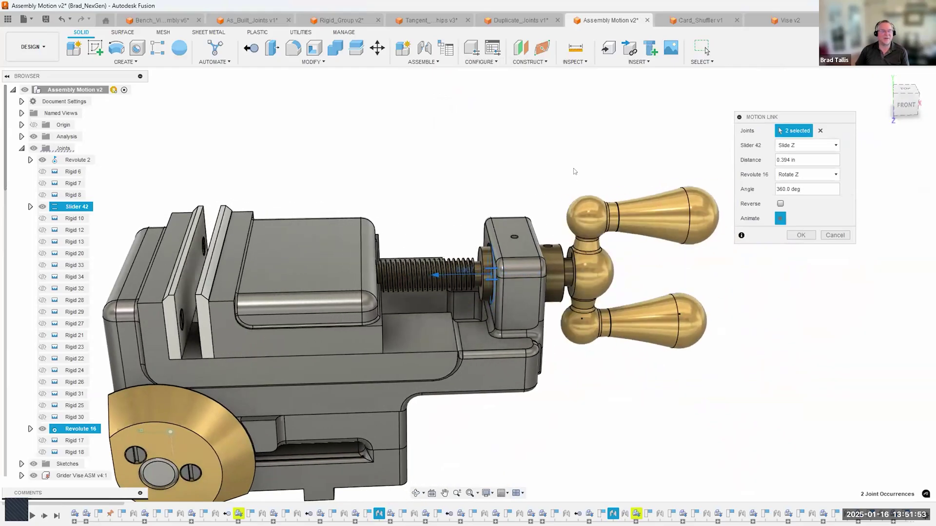
Stop the link animation, create the link with a distance of 0.0394 in per 360 degrees, and rotate the handle to test it.
left_click(781, 218)
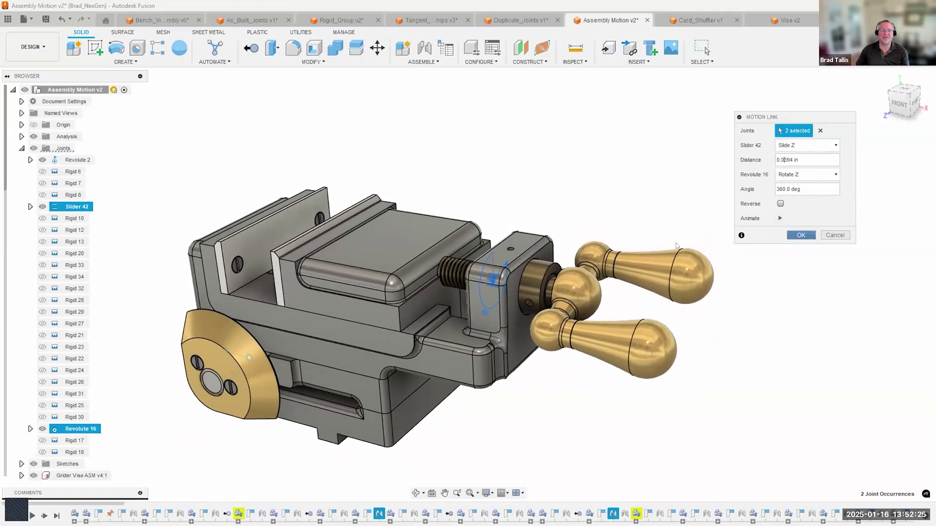
key("Return")
left_click_drag(610, 346, 530, 267)
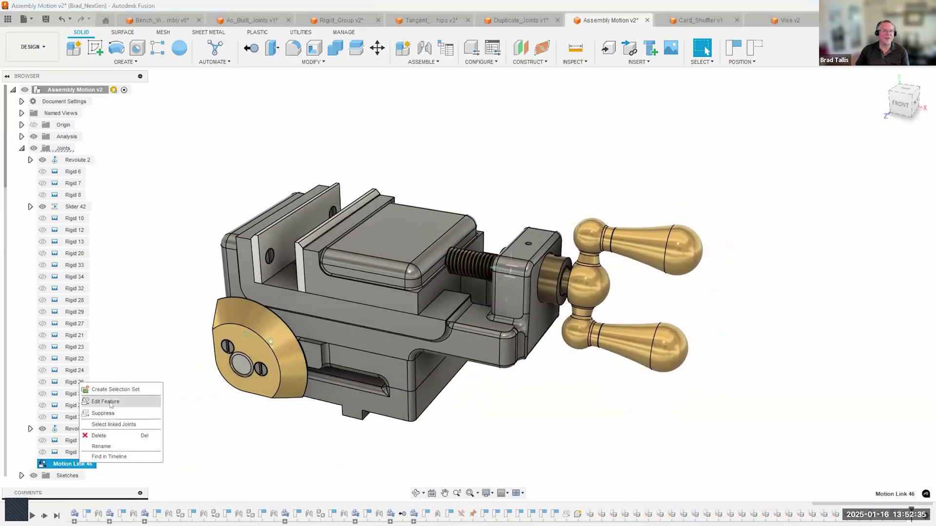
Edit Motion Link 46 twice to adjust its slide distance, entering .39 in on the second edit.
left_click(107, 403)
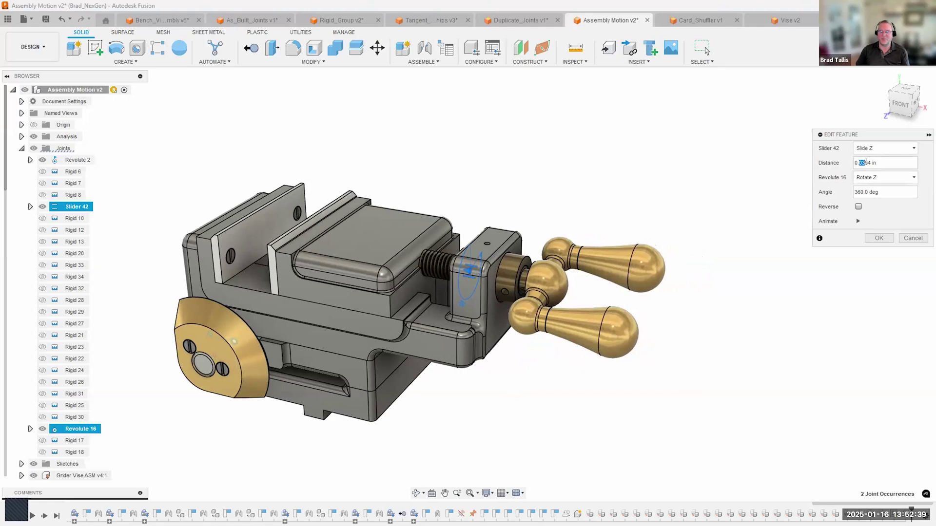
left_click(870, 241)
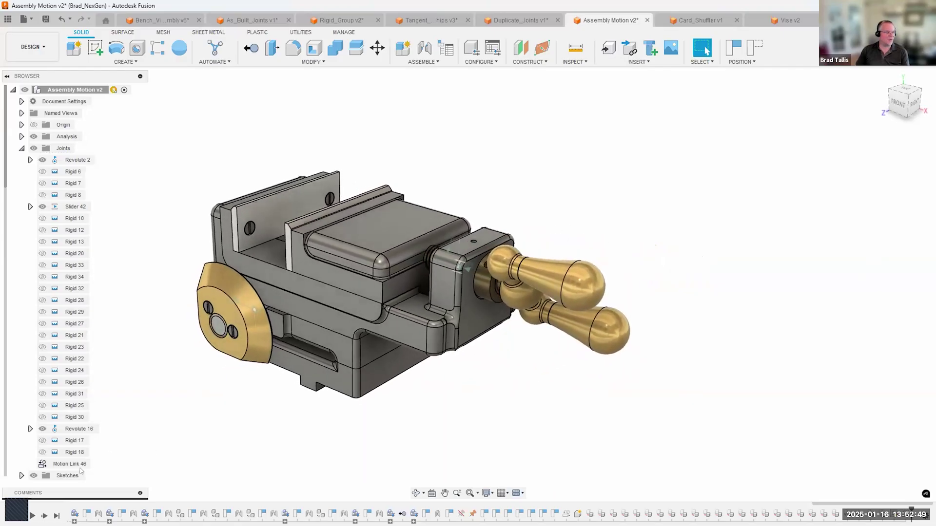
left_click(112, 406)
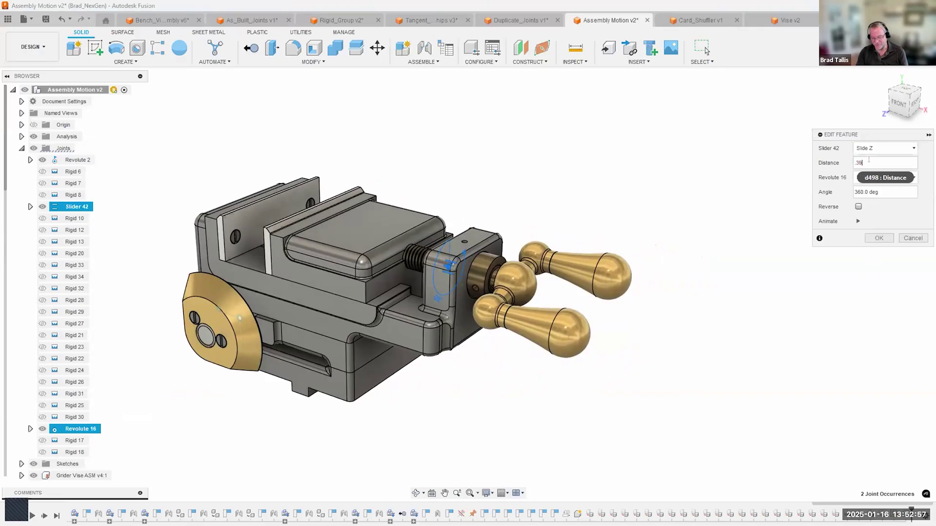
left_click(879, 237)
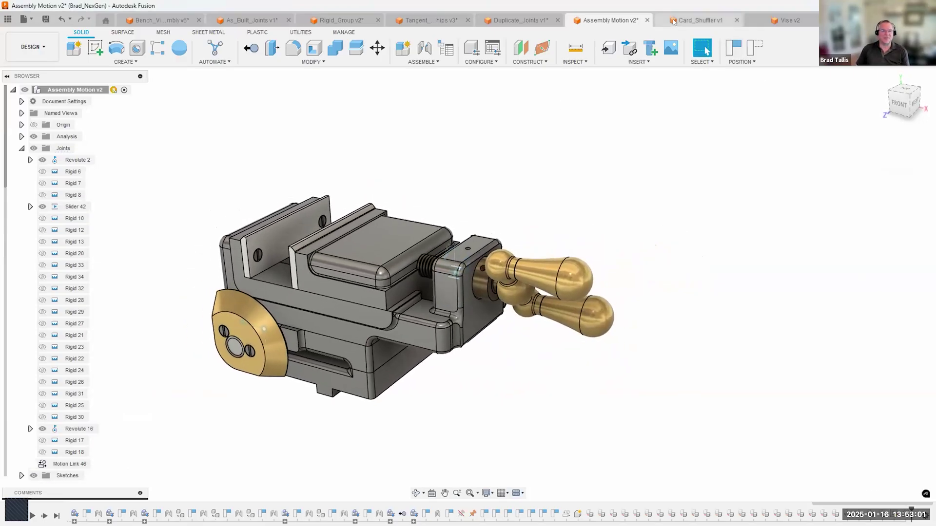
Switch to the Card_Shuffler v1 document and rotate the crank to examine how the gears and cards move together.
left_click(673, 22)
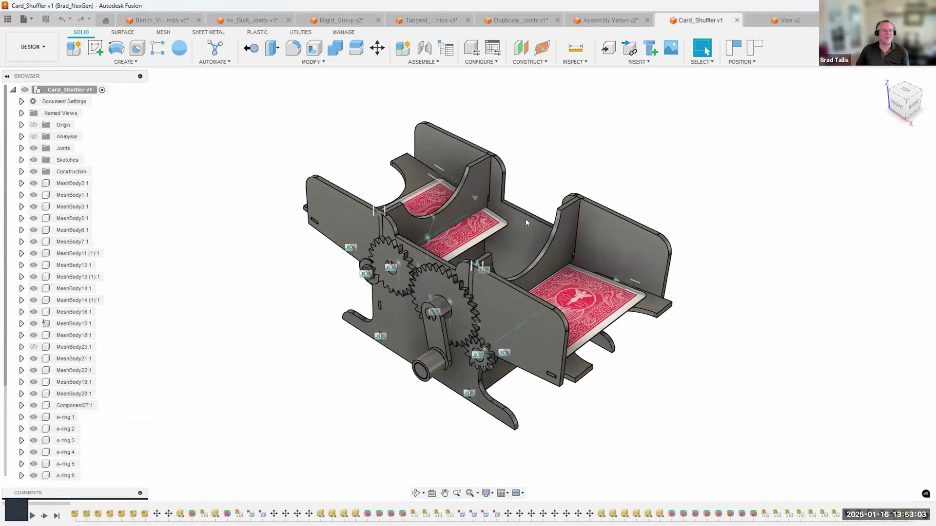
middle_click_drag(491, 330, 523, 363, "shift")
mouse_move(513, 370)
left_mouse_down()
mouse_move(470, 354)
mouse_move(462, 313)
mouse_move(467, 346)
mouse_move(518, 364)
mouse_move(508, 353)
left_mouse_up()
middle_click_drag(508, 353, 431, 286, "shift")
left_click_drag(431, 285, 601, 341)
middle_click_drag(553, 323, 432, 308, "shift")
mouse_move(432, 308)
left_mouse_down()
mouse_move(402, 290)
mouse_move(440, 305)
left_mouse_up()
middle_click_drag(440, 305, 503, 376, "shift")
left_click_drag(502, 376, 508, 353)
middle_click_drag(431, 218, 479, 399, "shift")
scroll(445, 319, "up", 2)
left_click_drag(479, 399, 461, 374)
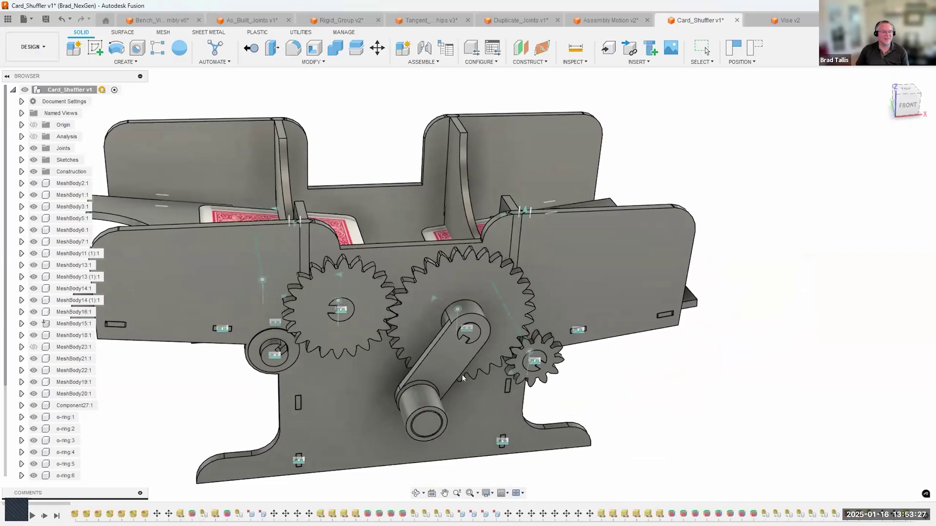
middle_click_drag(339, 311, 499, 356, "shift")
middle_click_drag(501, 359, 445, 399, "shift")
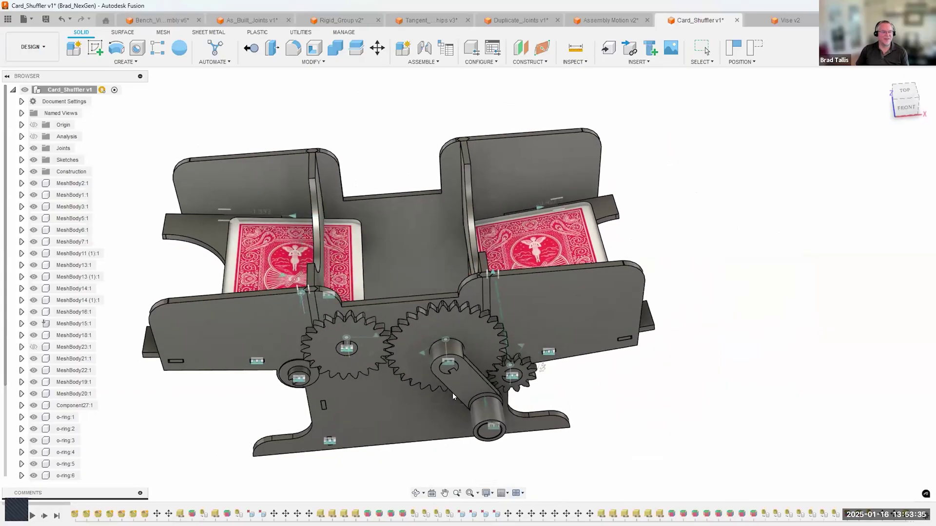
key("Escape")
scroll(642, 182, "down", 1)
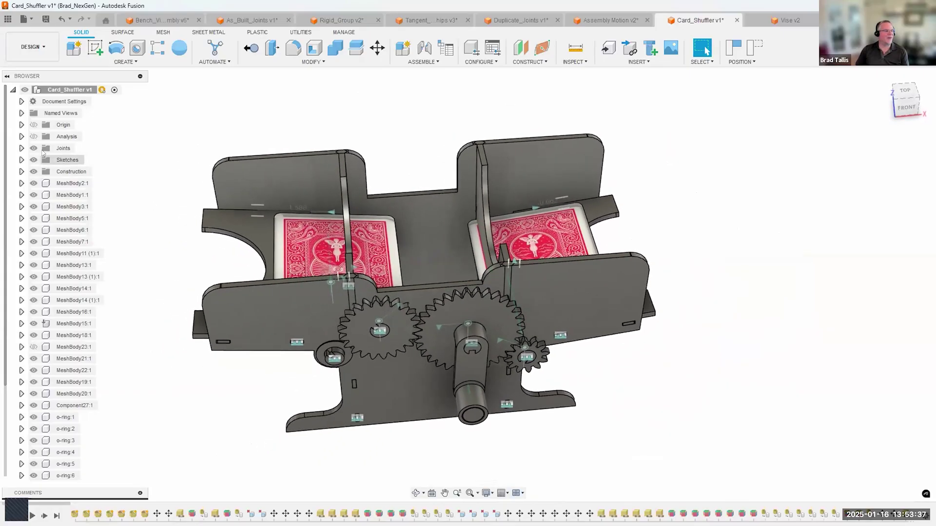
Expand the Joints folder, examine the joints on the crank and small gear, and revert the components' position.
left_click(21, 148)
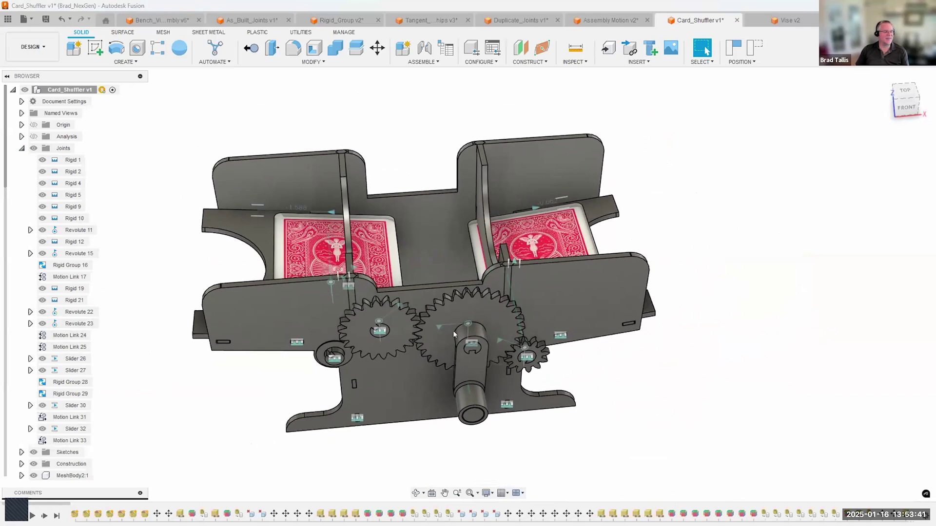
scroll(473, 385, "up", 2)
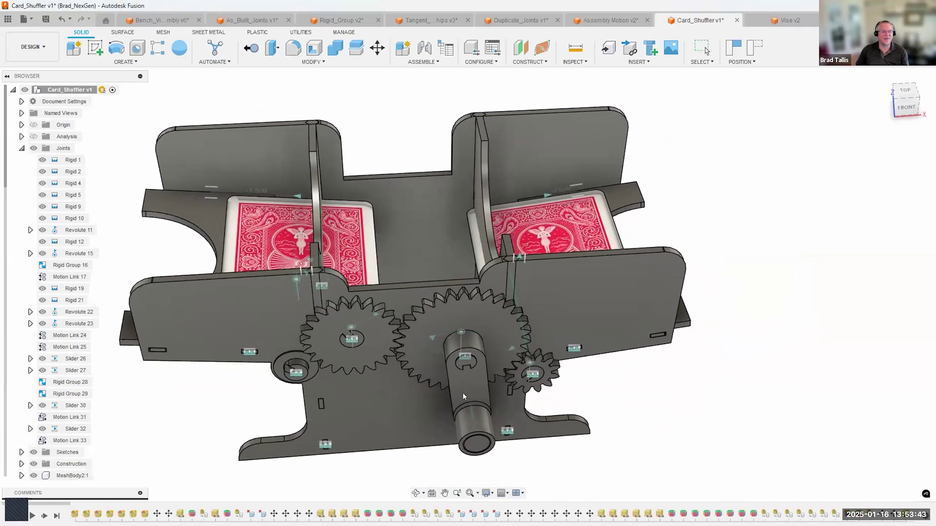
scroll(484, 322, "up", 4)
middle_click_drag(485, 322, 478, 263, "shift")
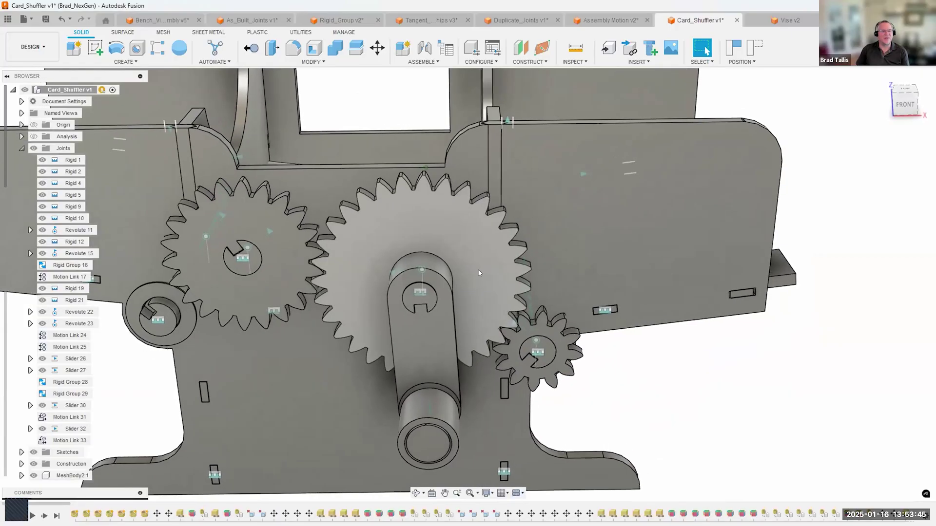
scroll(478, 273, "down", 1)
middle_click_drag(461, 232, 457, 210, "shift")
scroll(423, 274, "down", 1)
left_click(424, 275)
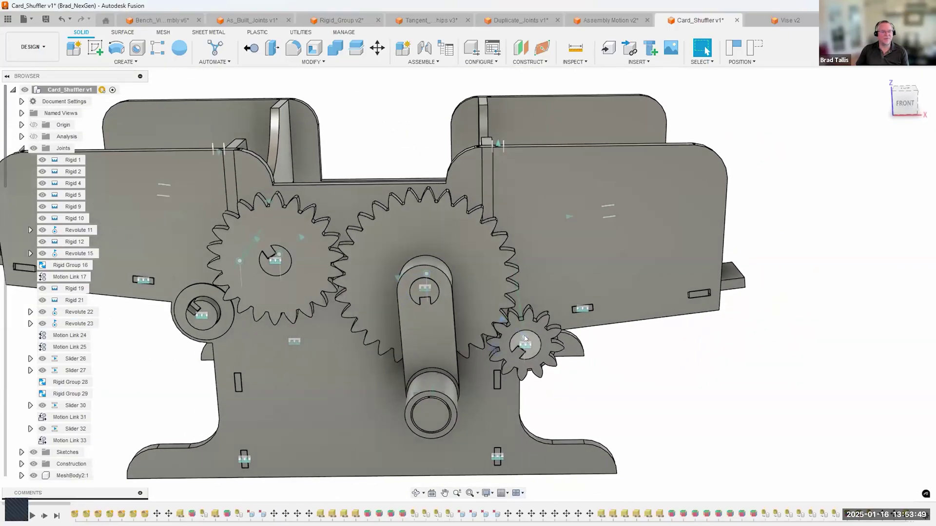
scroll(524, 338, "down", 2)
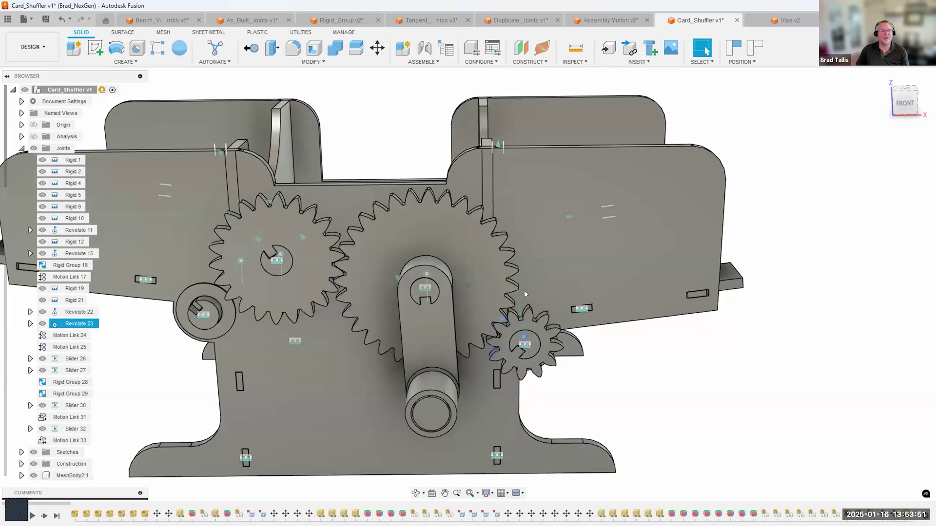
middle_click_drag(525, 291, 517, 263, "shift")
left_click(755, 48)
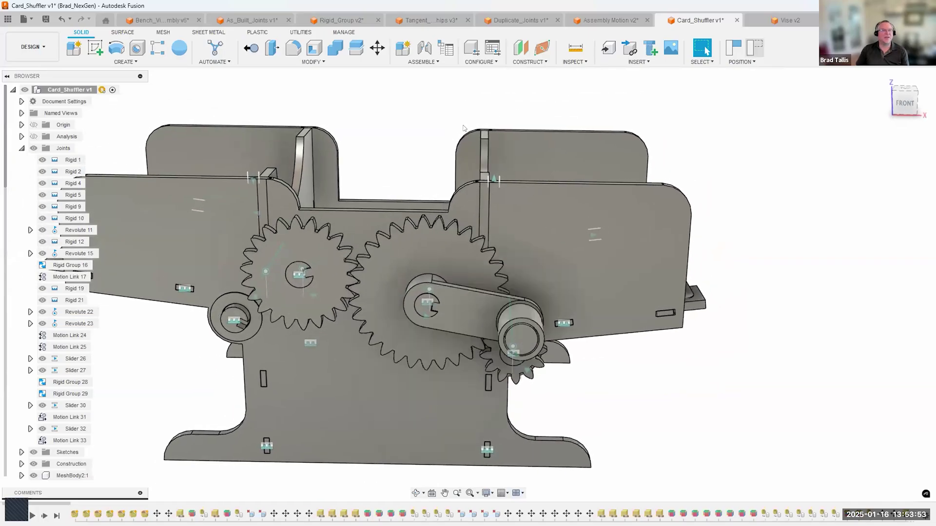
Create a Motion Link between the crank's Revolute 15 and the small gear's Revolute 23, with angles of 24 and 12.
left_click(430, 63)
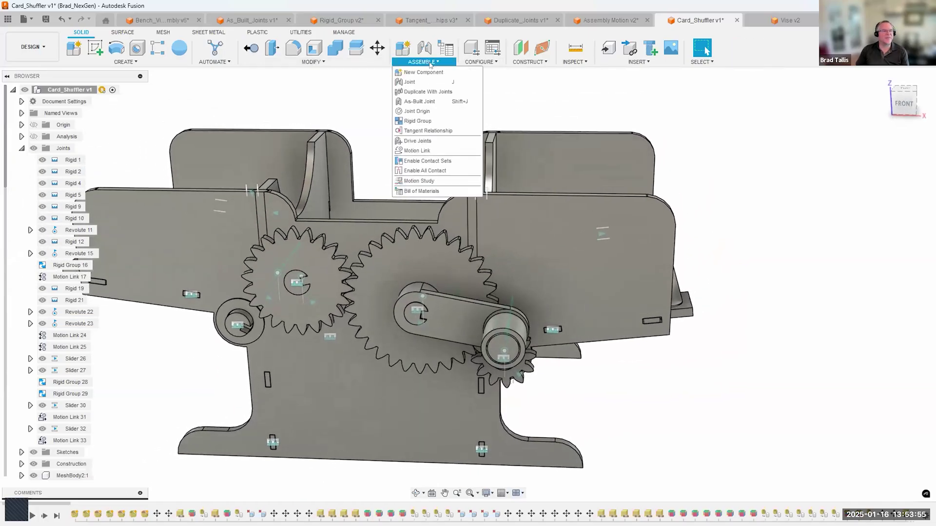
left_click(417, 150)
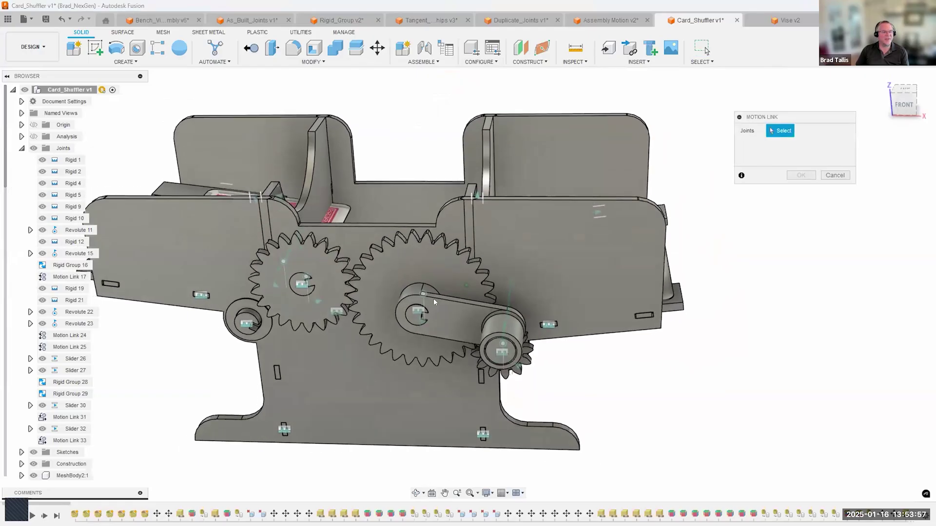
left_click(417, 295)
left_click(500, 353)
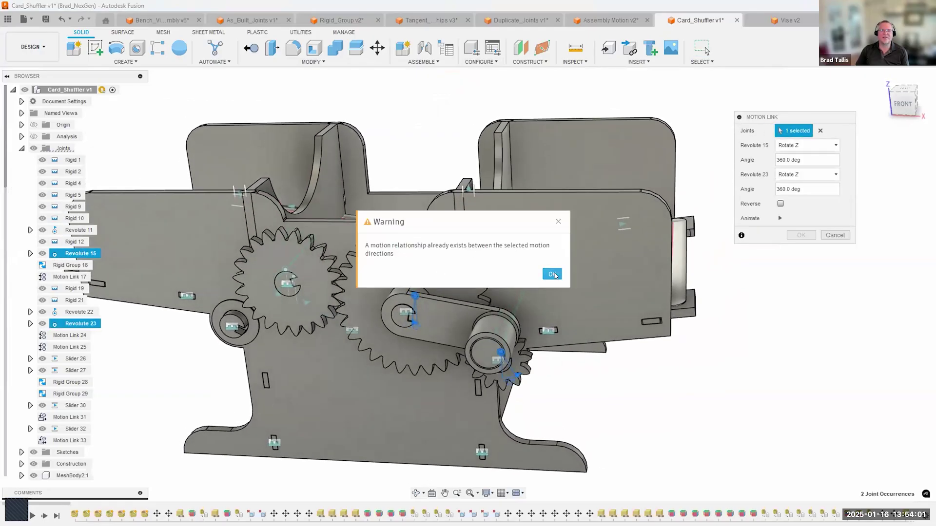
left_click(554, 275)
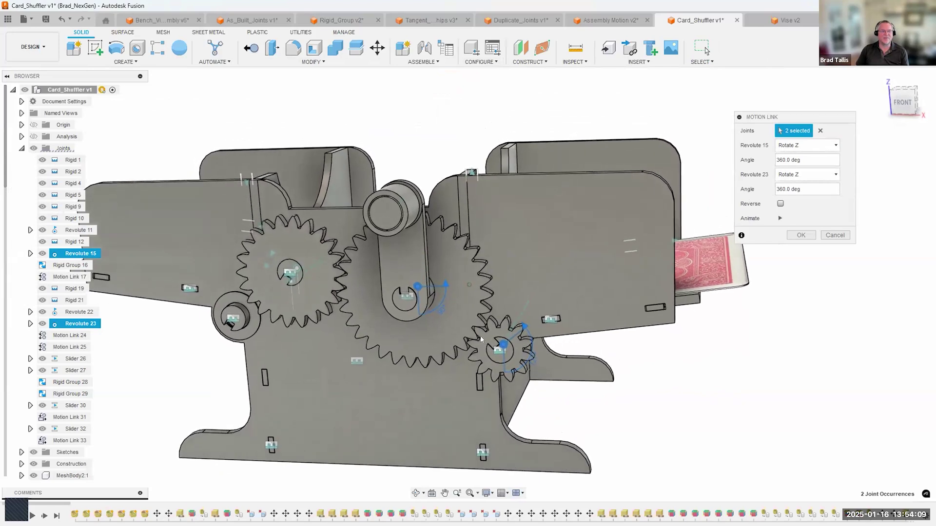
middle_click_drag(480, 311, 491, 295, "shift")
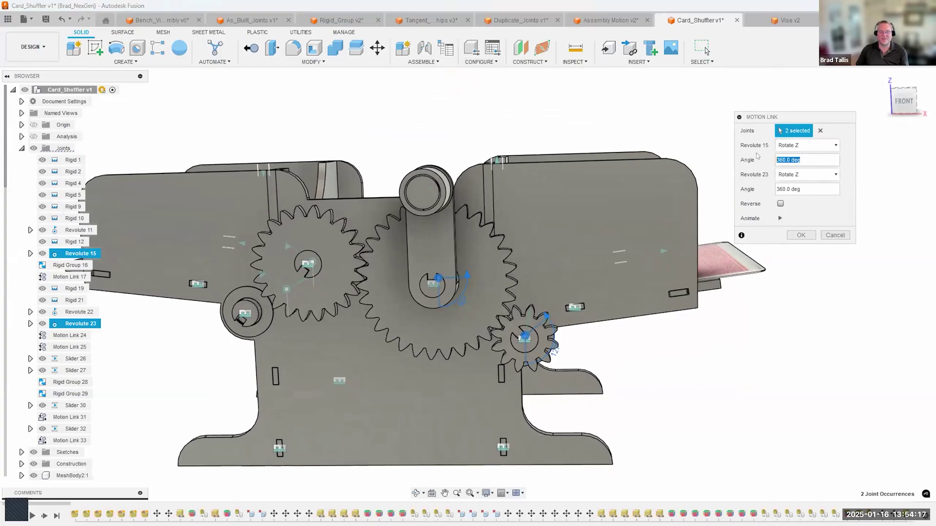
type("24")
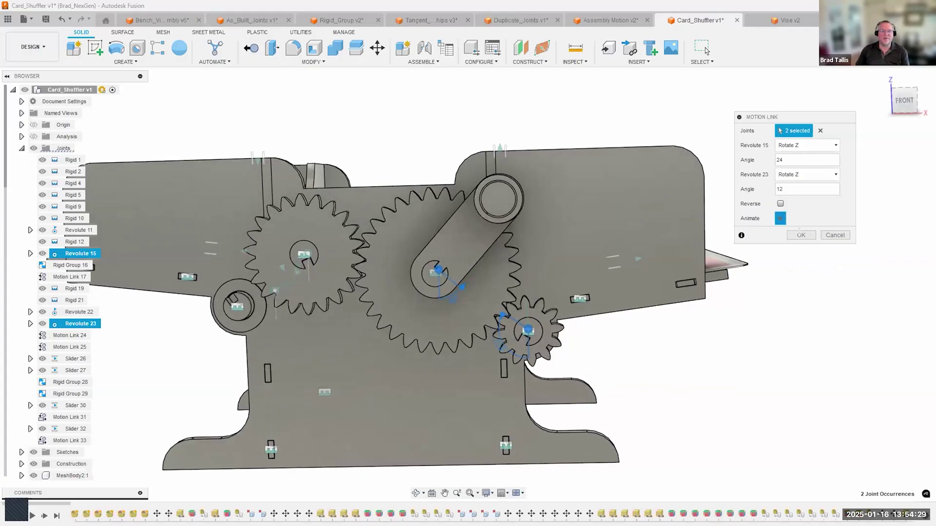
left_click(801, 235)
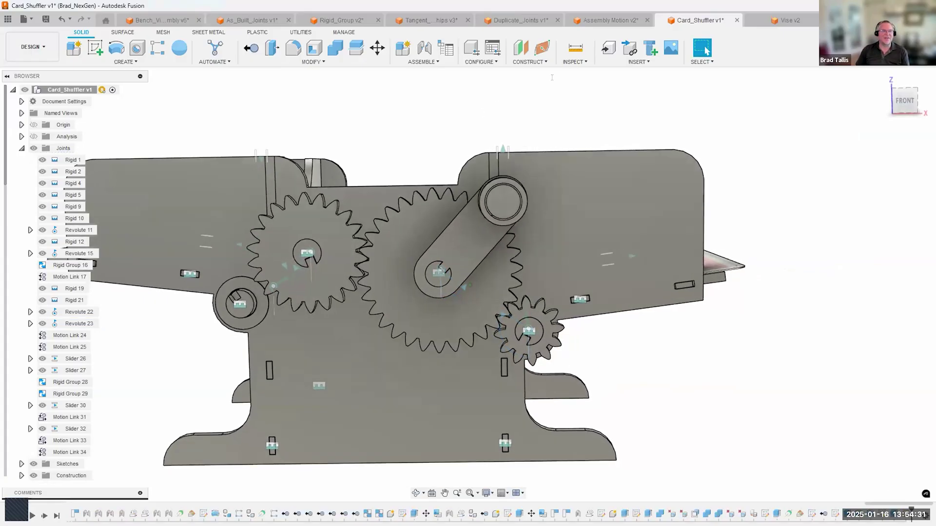
Undo the crank's last movement and the new gear motion link.
left_click(61, 19)
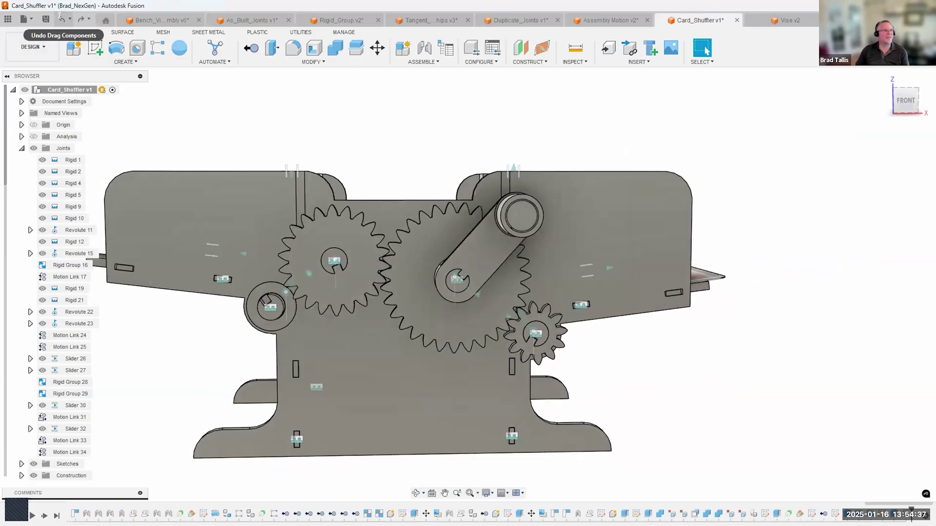
left_click(61, 19)
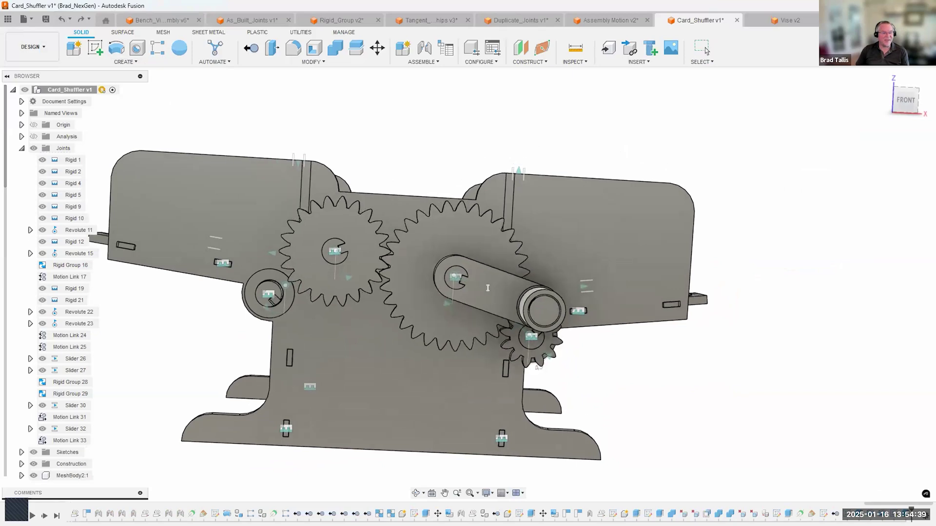
Turn the crank again and view the shuffler from the front and above to examine its gear and card motion.
middle_click_drag(472, 310, 458, 199, "shift")
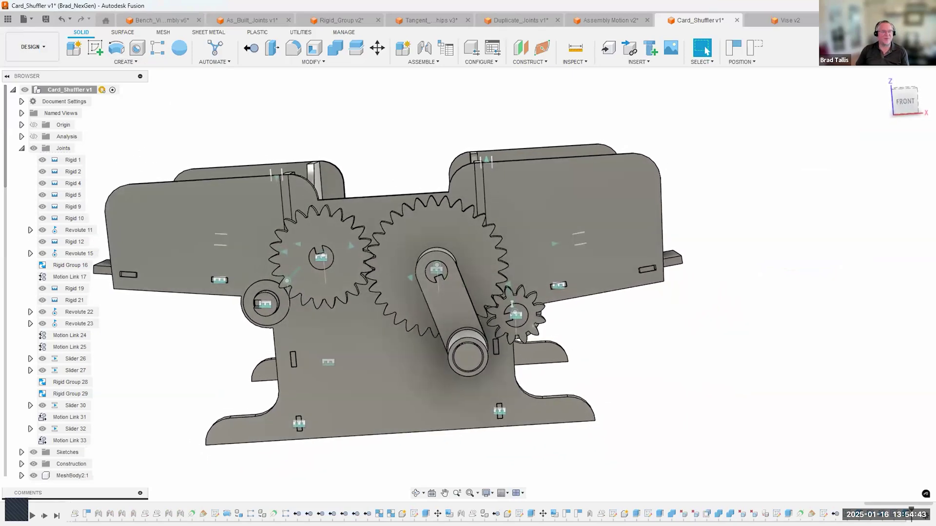
left_click_drag(443, 315, 418, 321)
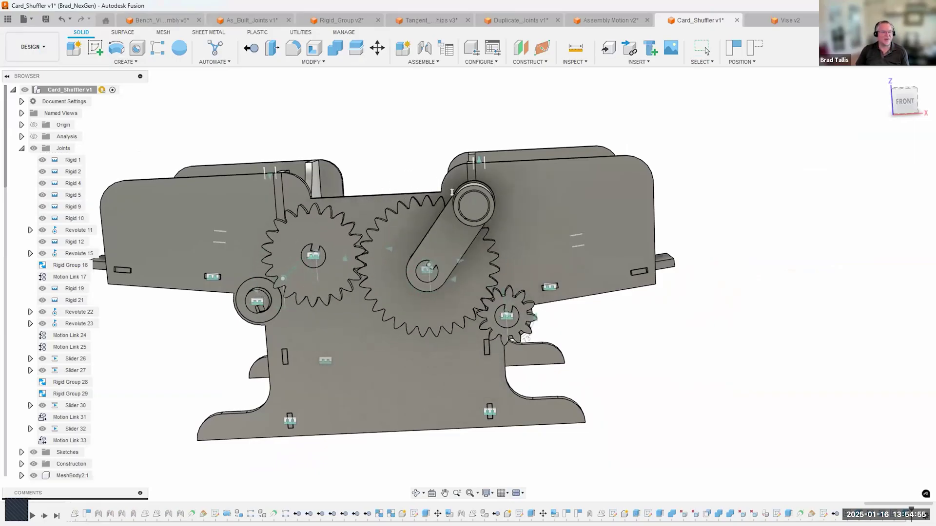
middle_click_drag(443, 351, 379, 367, "shift")
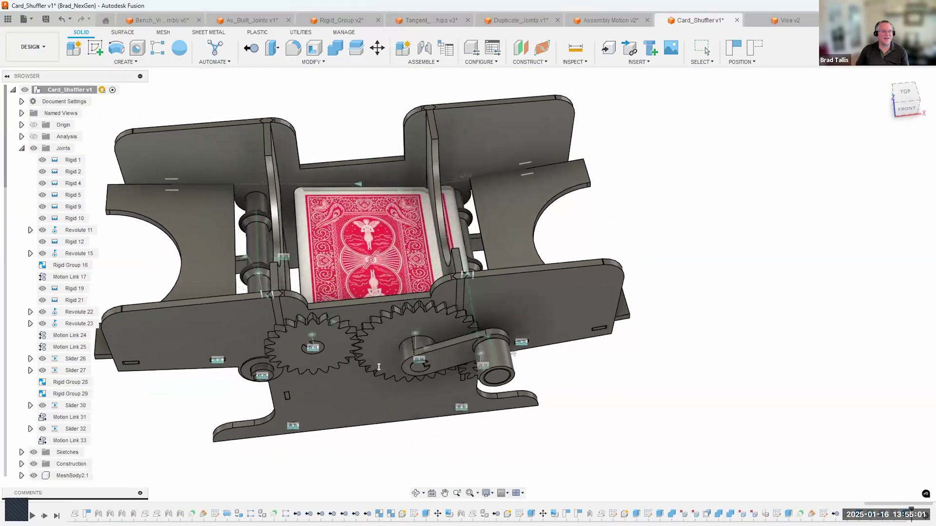
middle_click_drag(409, 394, 411, 305, "shift")
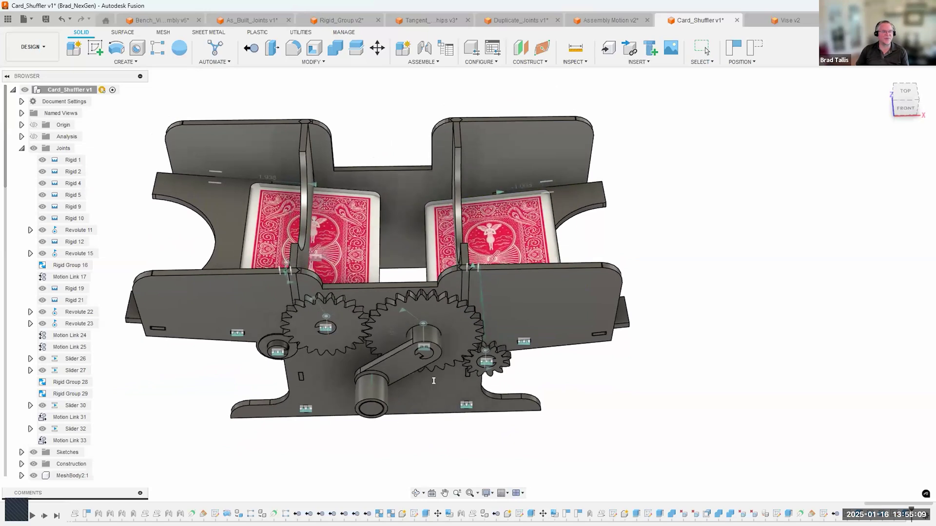
middle_click_drag(411, 362, 433, 304, "shift")
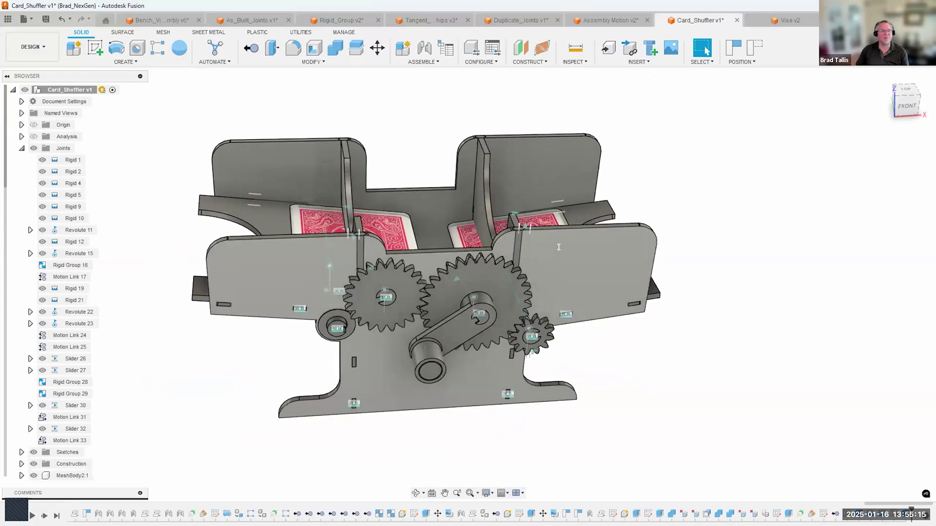
middle_click_drag(604, 309, 621, 297, "shift")
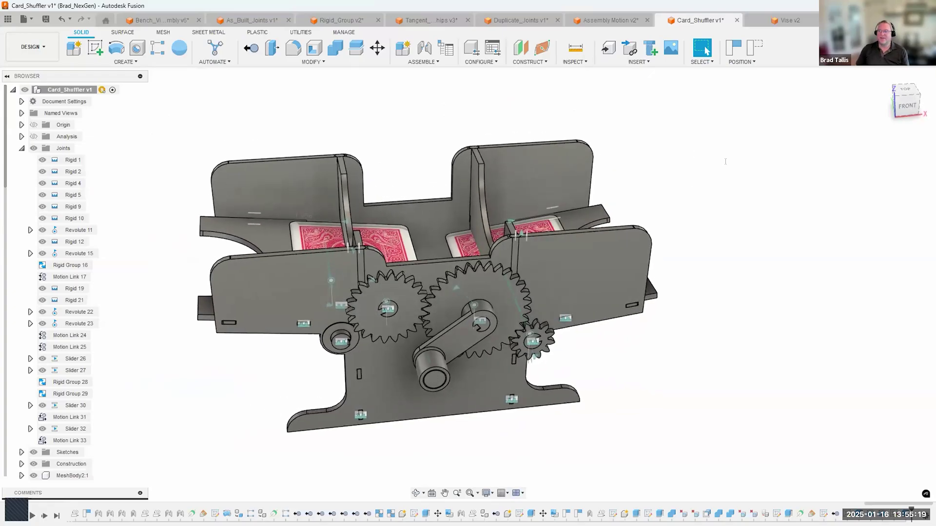
Switch to the Vise v2 document, pull the jaws and their serrated plates away to test their freedom, and revert the position.
left_click(773, 17)
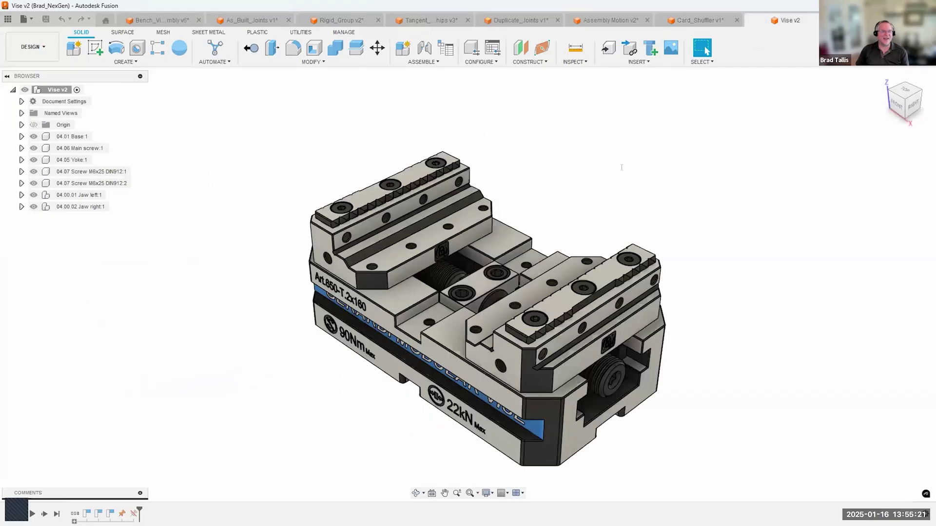
scroll(546, 179, "up", 3)
middle_click_drag(546, 179, 383, 186, "shift")
left_click_drag(380, 236, 437, 184)
left_click_drag(316, 227, 258, 203)
middle_click_drag(619, 165, 635, 146, "shift")
left_click_drag(609, 187, 675, 150)
scroll(604, 219, "down", 1)
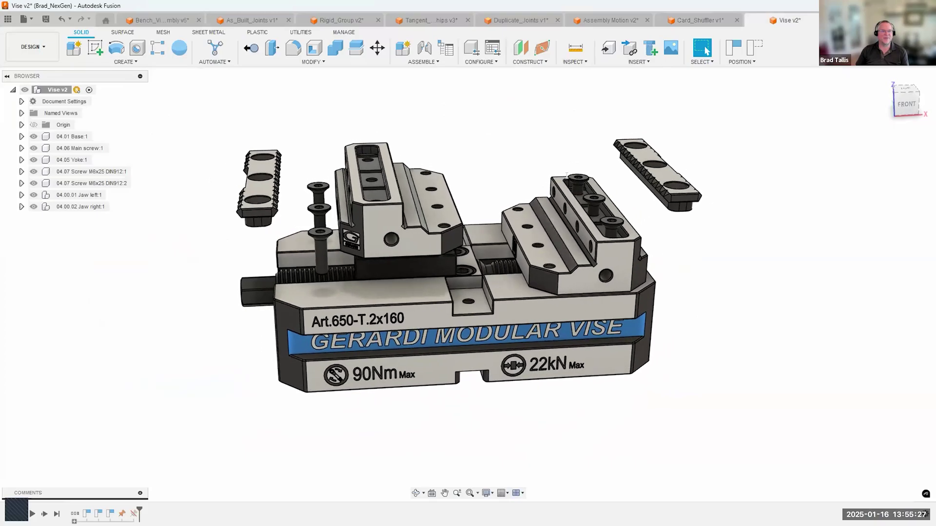
left_click_drag(594, 246, 623, 178)
left_click(761, 48)
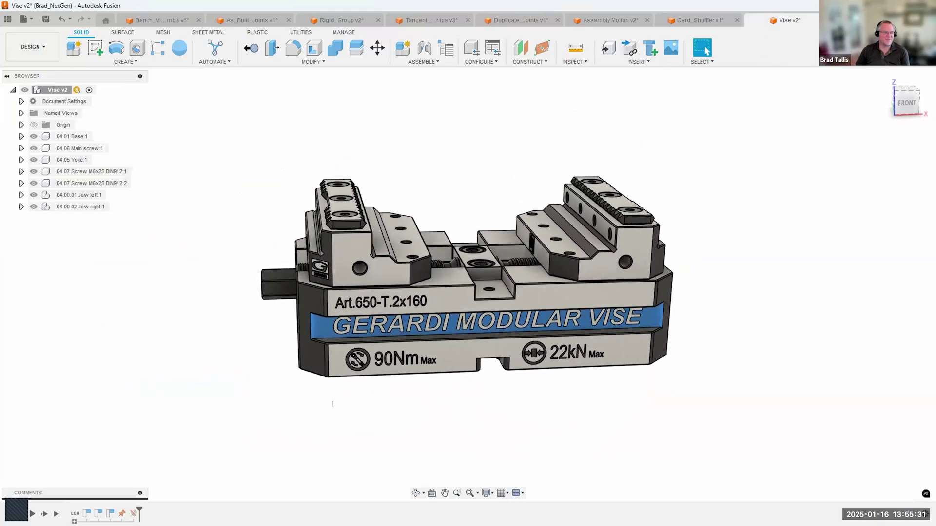
Pull the vise base away from the jaws and screw twice to test its freedom, reverting the position each time.
middle_click_drag(333, 404, 336, 432, "shift")
left_click_drag(398, 363, 306, 417)
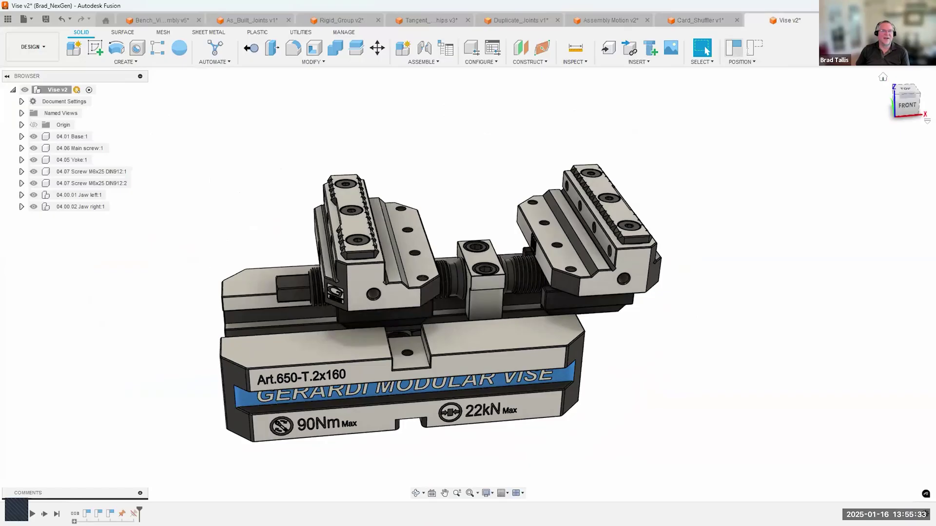
left_click(755, 48)
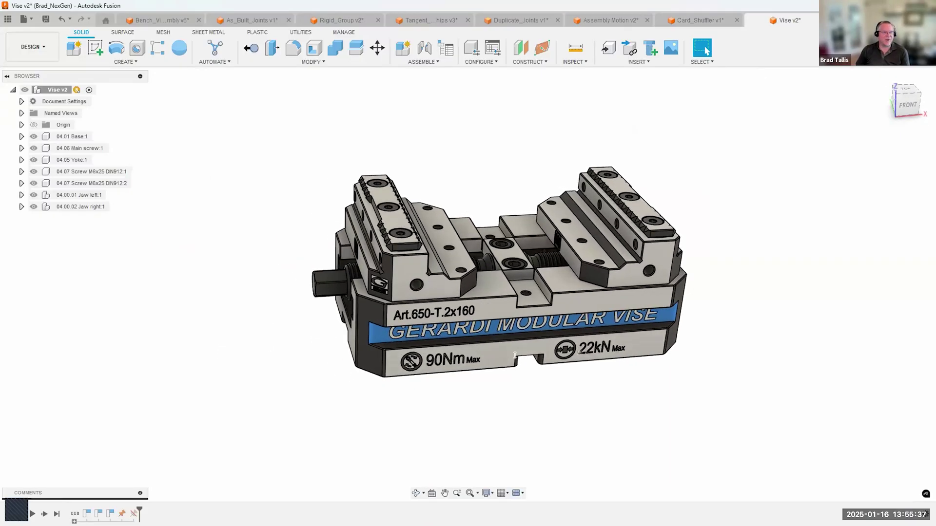
scroll(503, 386, "down", 1)
left_click_drag(502, 348, 552, 416)
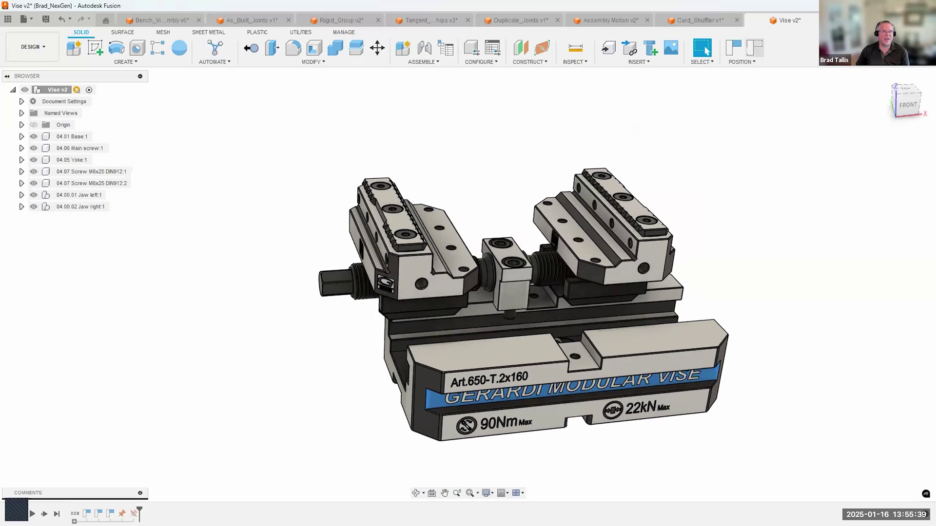
left_click(755, 48)
scroll(303, 276, "up", 2)
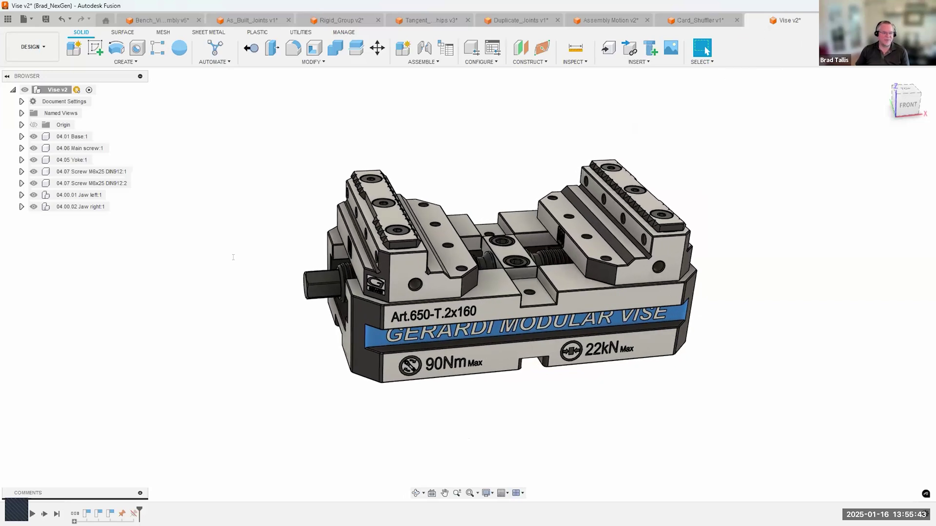
middle_click_drag(232, 257, 354, 240, "shift")
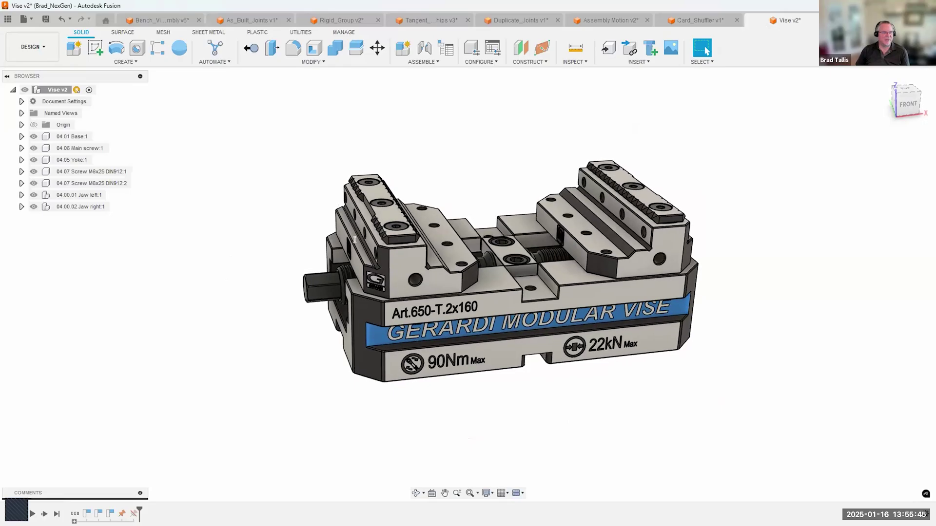
middle_click_drag(194, 264, 194, 254, "shift")
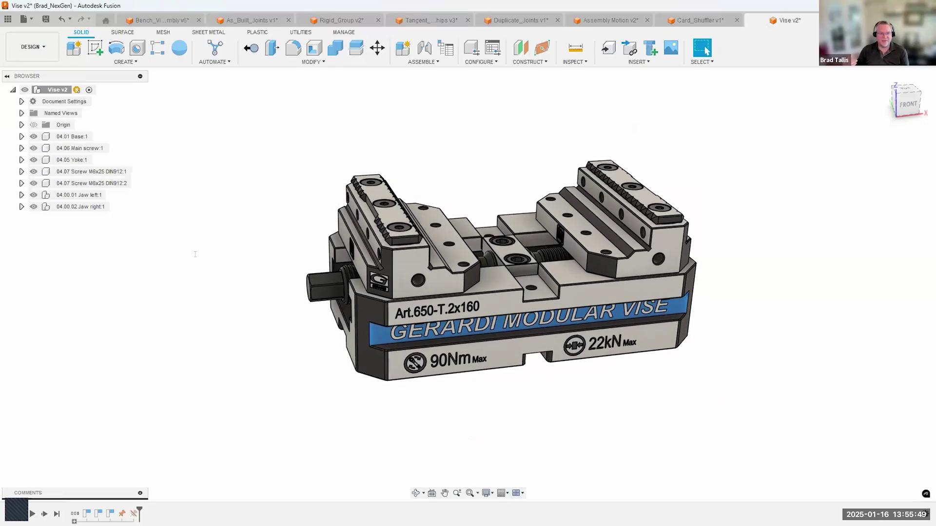
scroll(195, 254, "down", 1)
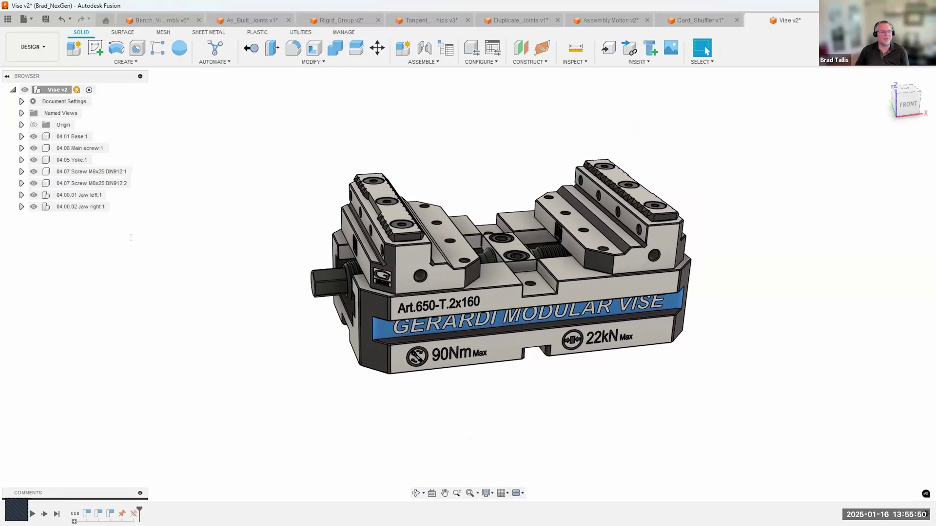
Ground the 04.01 Base component of the vise to fix it in place.
left_click(492, 348)
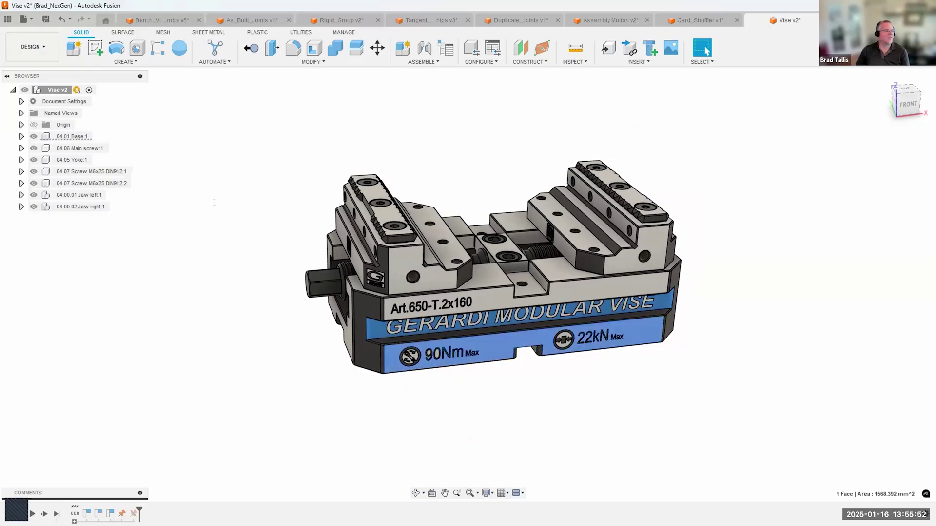
right_click(78, 136)
left_click(98, 156)
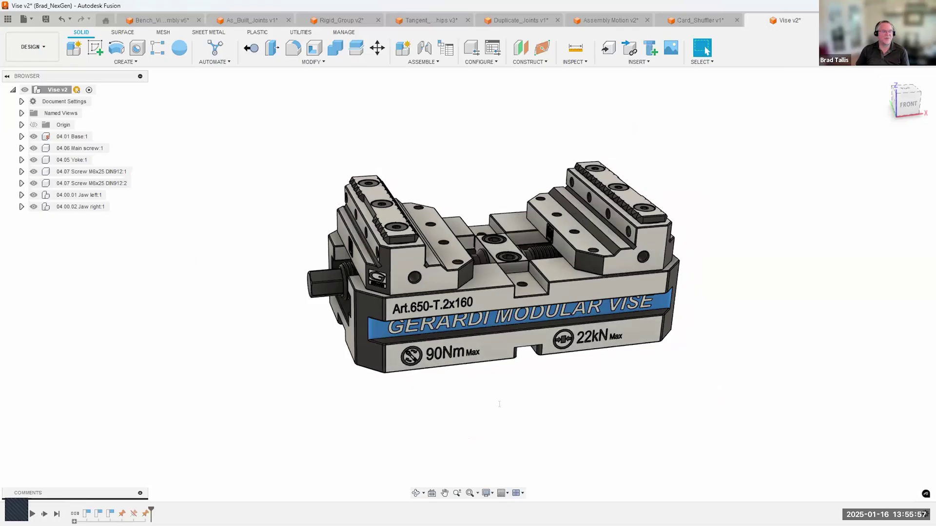
Pull the left jaw and its serrated plate apart to test their freedom, and revert the position.
scroll(386, 303, "up", 3)
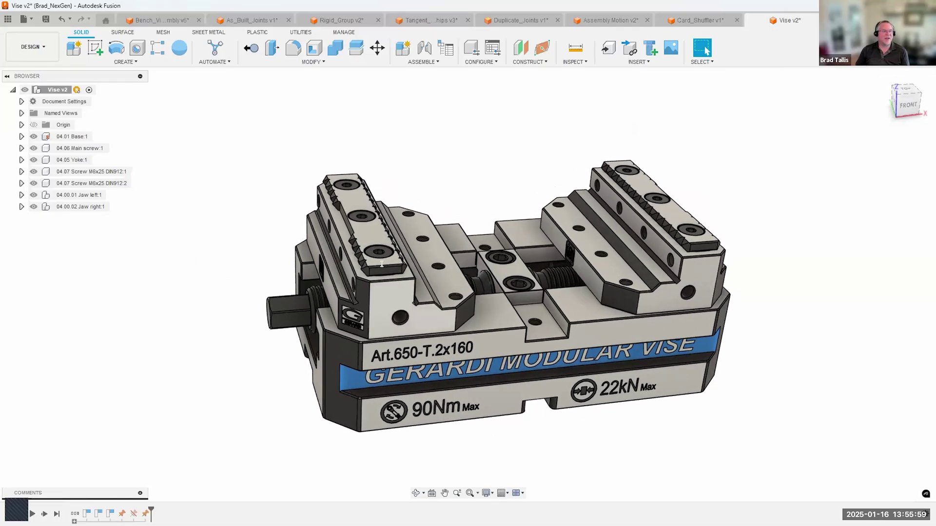
left_click_drag(401, 292, 387, 248)
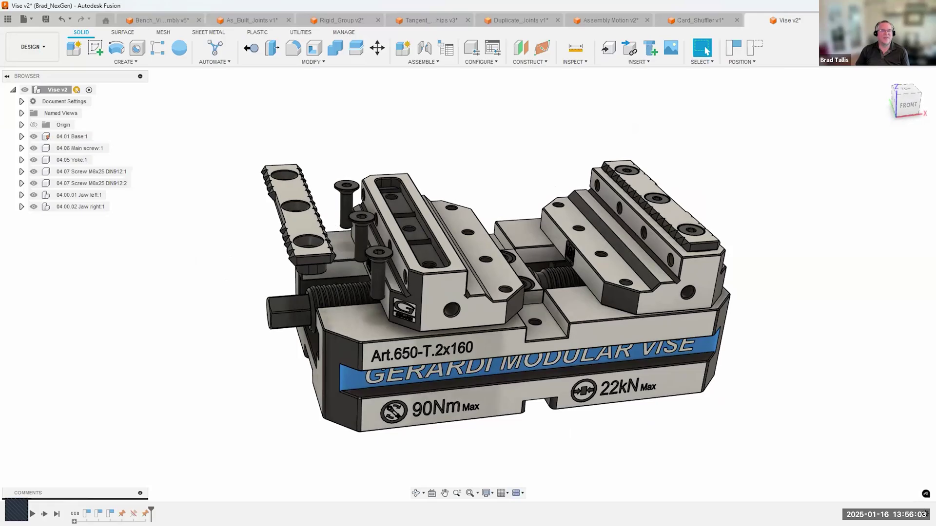
left_click(754, 47)
Create a rigid group from the left jaw, its serrated plate and three plate screws, then test-move it and revert the position.
scroll(417, 200, "up", 2)
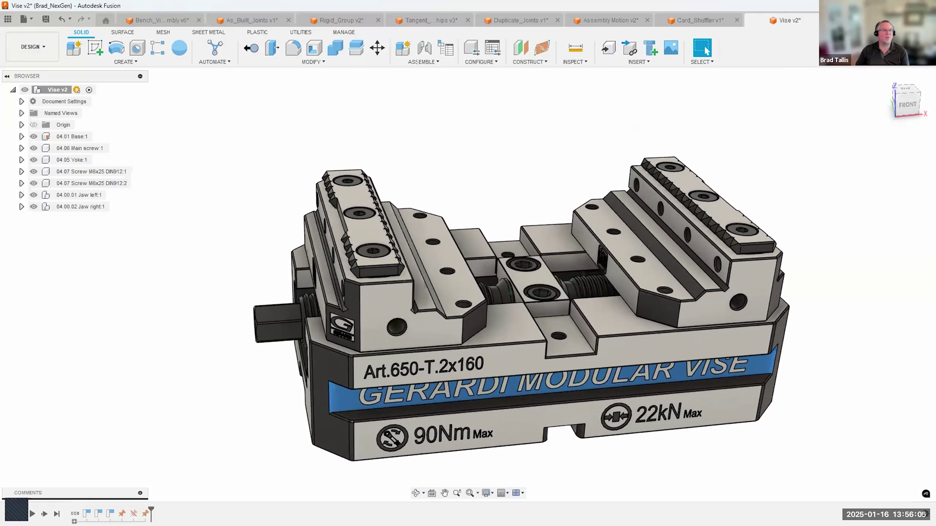
left_click(421, 62)
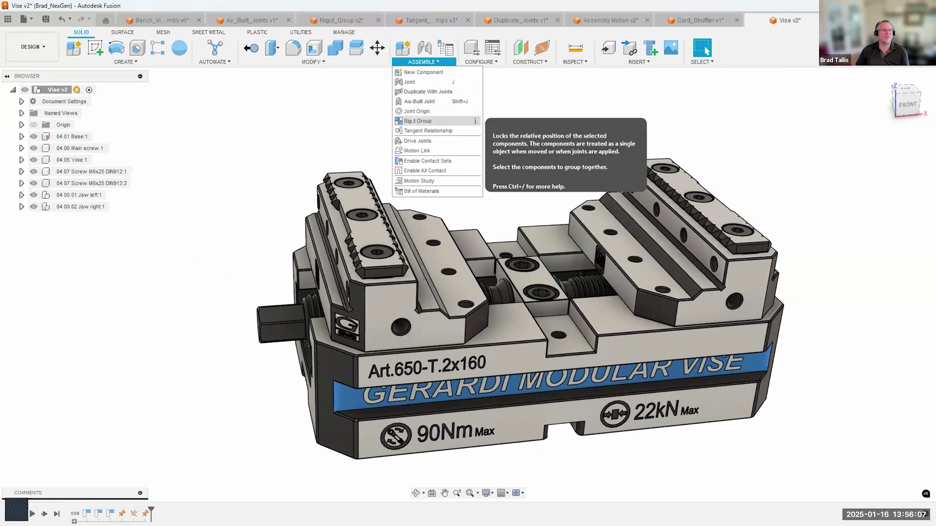
left_click(415, 121)
left_click(356, 191)
left_click(379, 250)
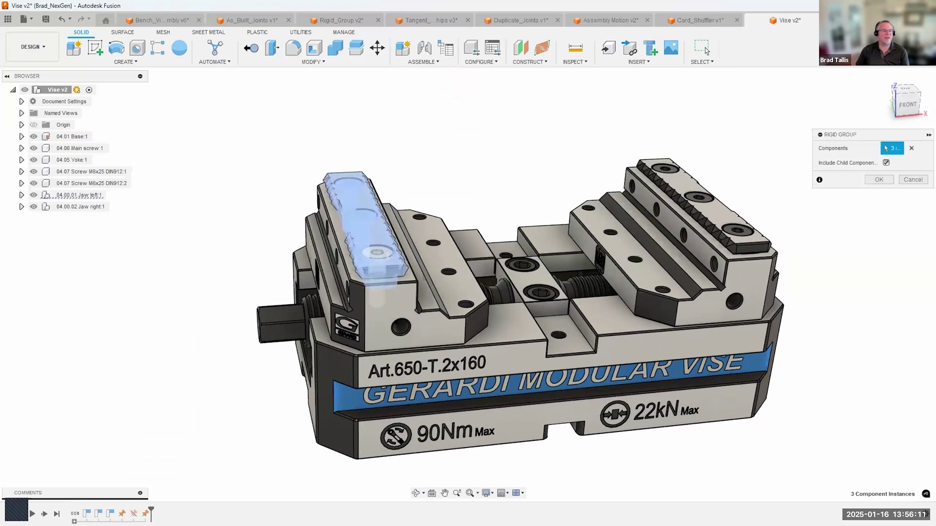
left_click(388, 256)
left_click(349, 328)
scroll(444, 253, "down", 1)
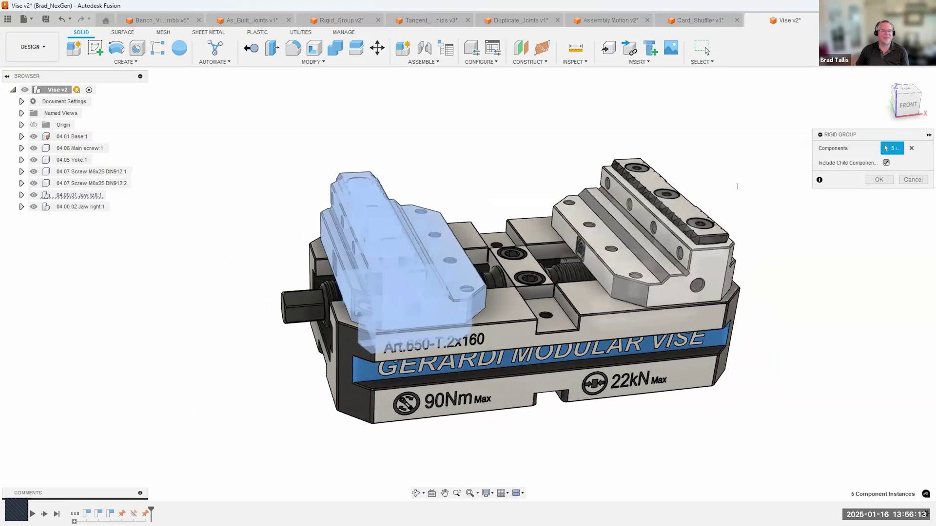
key("Return")
left_click_drag(429, 205, 332, 237)
left_click(747, 50)
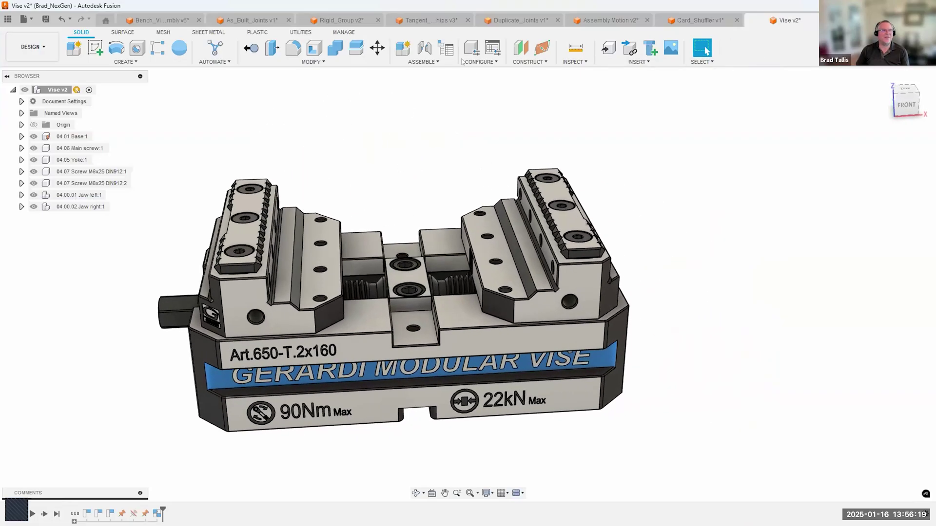
Create a rigid group from the right jaw, its serrated plate and three plate screws, then test-move it and revert the position.
left_click(422, 62)
left_click(417, 121)
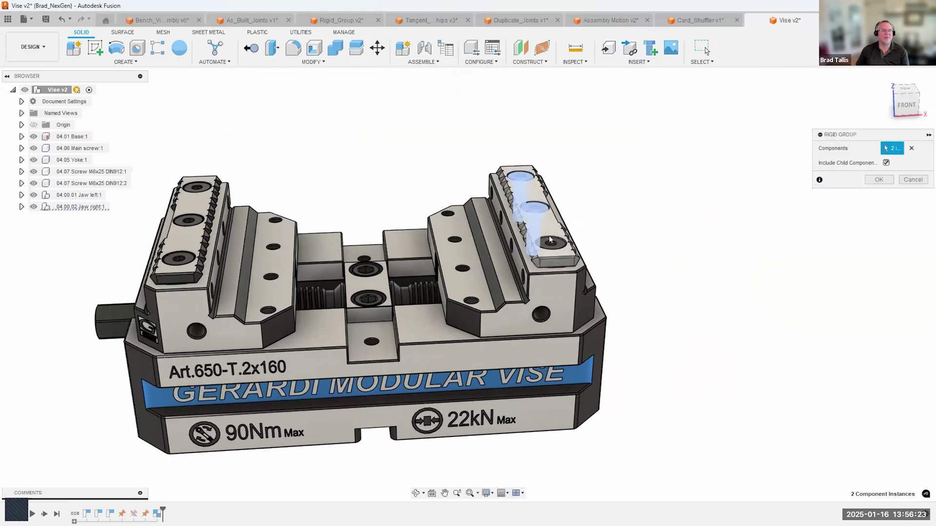
left_click(516, 287)
left_click(516, 287)
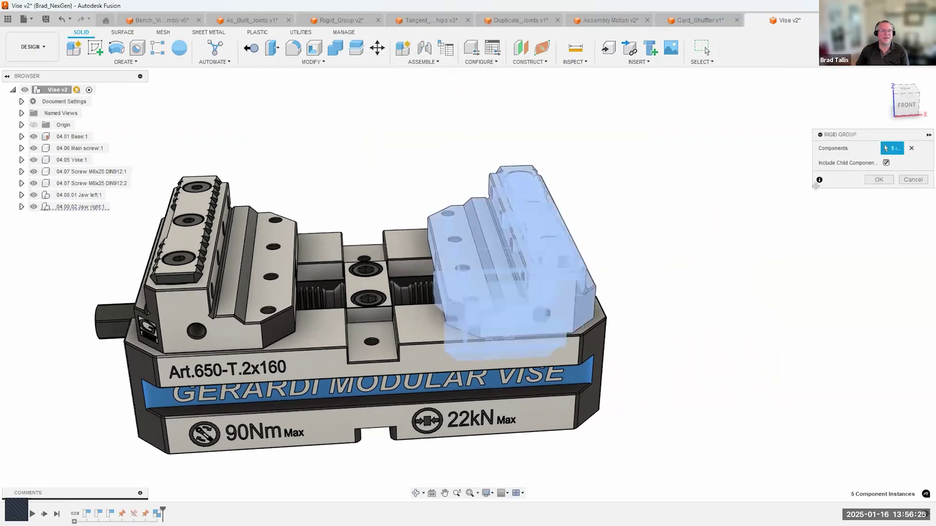
left_click(878, 180)
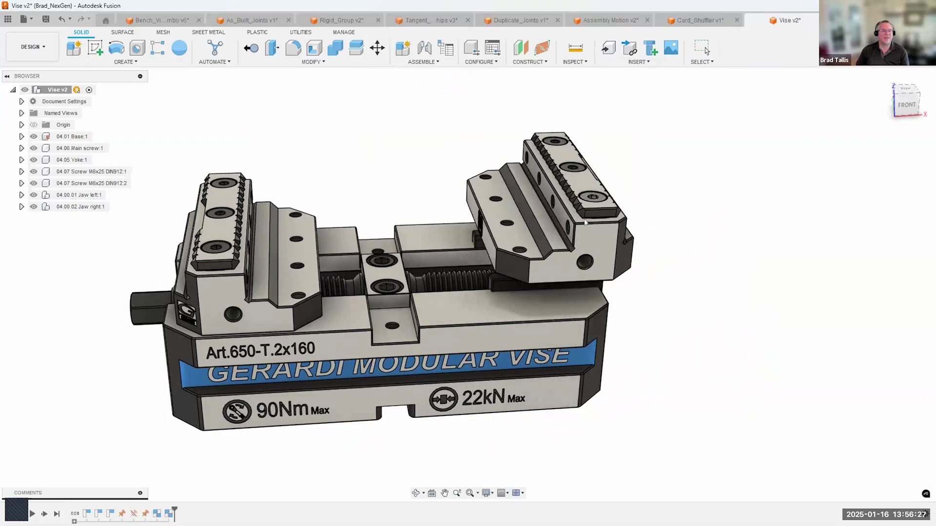
left_click(756, 55)
Pull the yoke away from its two screws to test its freedom, and revert the position.
middle_click_drag(487, 217, 504, 236, "shift")
scroll(441, 254, "up", 2)
left_click_drag(419, 283, 444, 259)
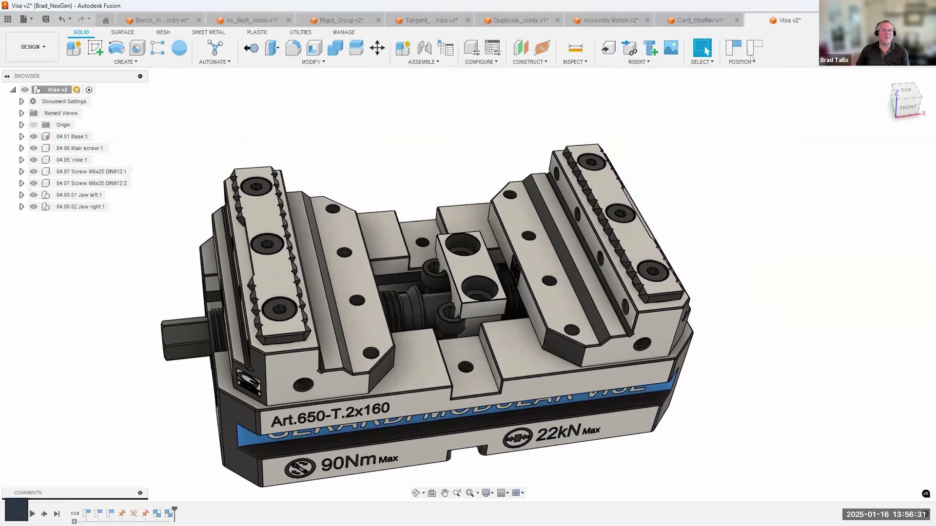
left_click(754, 49)
Create a rigid group from the yoke, its two M6x25 screws and the vise base.
left_click(423, 61)
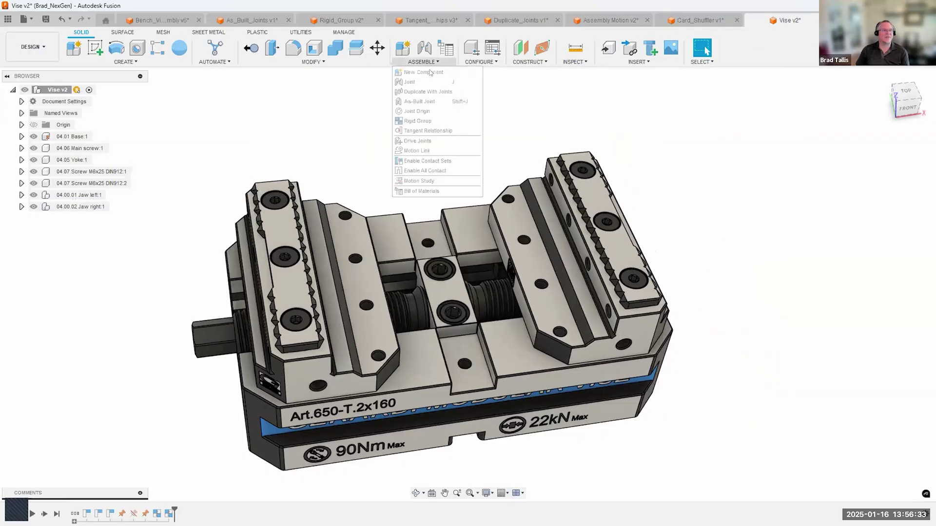
left_click(417, 121)
left_click(448, 294)
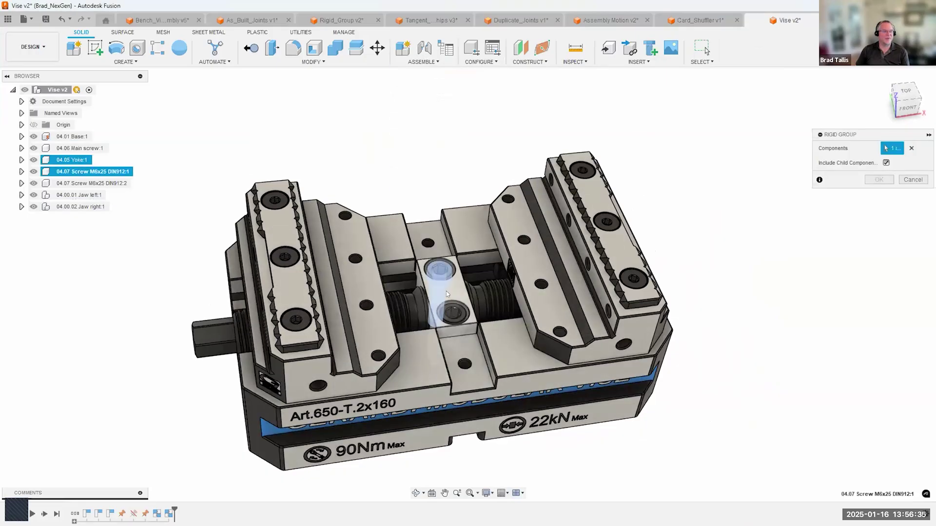
left_click(453, 309)
left_click(499, 355)
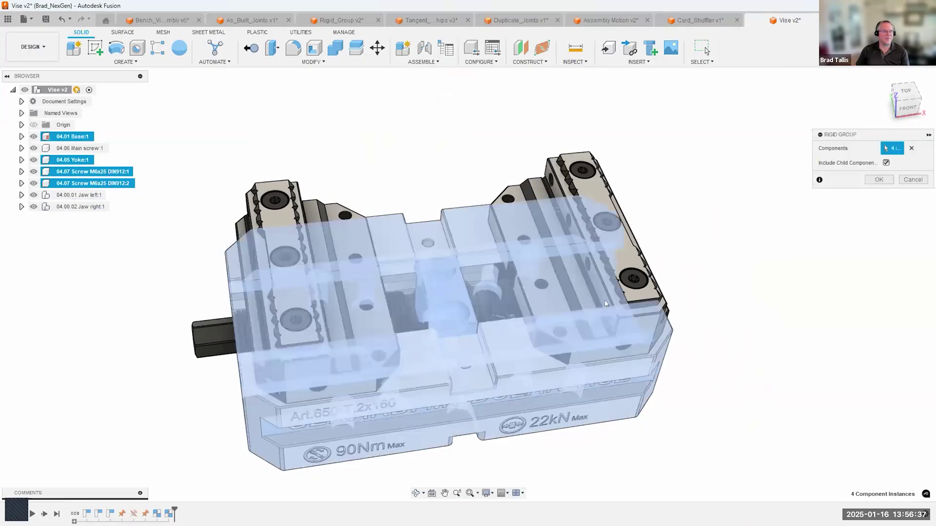
left_click(878, 180)
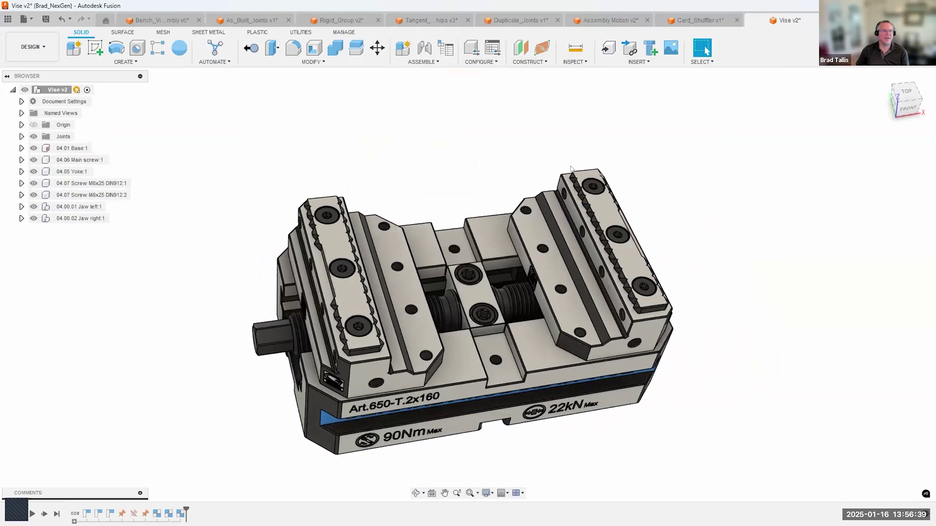
Create a revolute as-built joint between the main screw and the yoke, centred on the screw's collar and rotating about the Z axis.
mouse_move(435, 77)
middle_mouse_down("shift")
mouse_move(424, 67)
mouse_move(417, 93)
mouse_move(423, 66)
middle_mouse_up("shift")
left_click(423, 65)
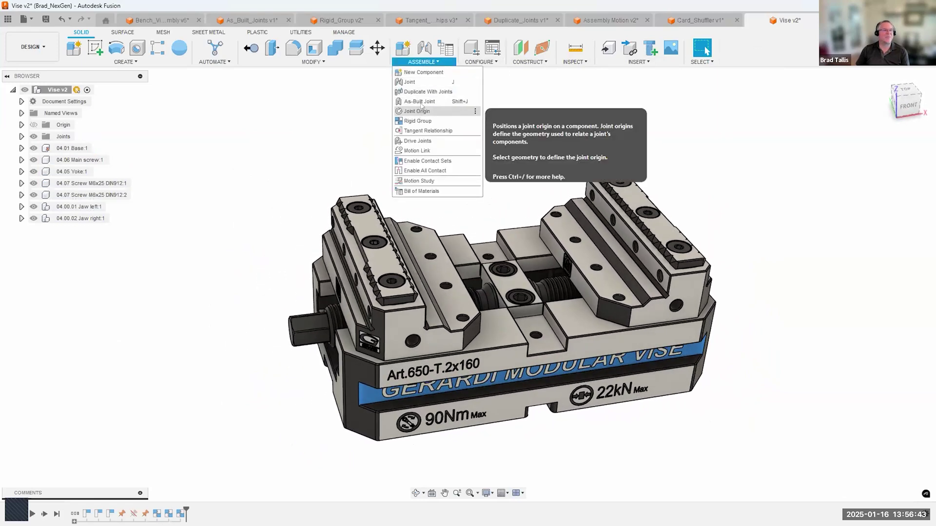
middle_click_drag(606, 130, 371, 283, "shift")
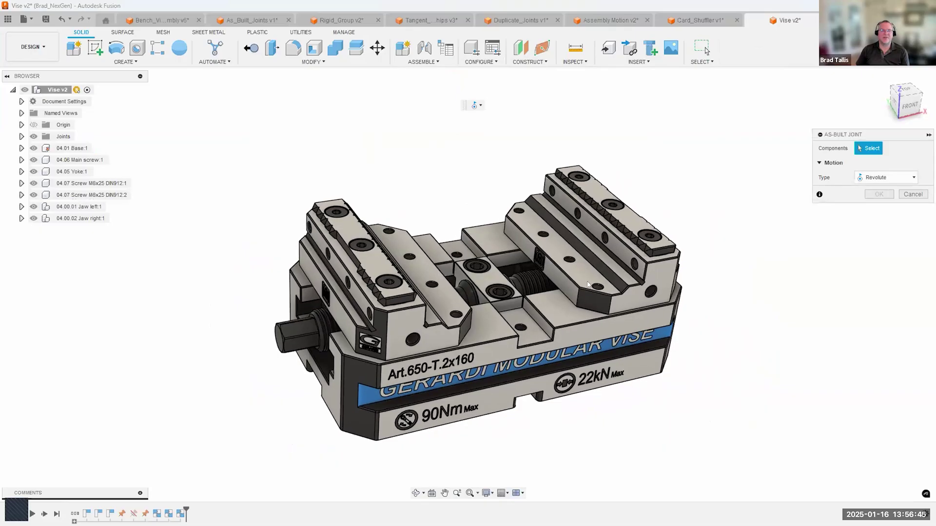
left_click(328, 327)
middle_click_drag(329, 324, 308, 313, "shift")
left_click(308, 312)
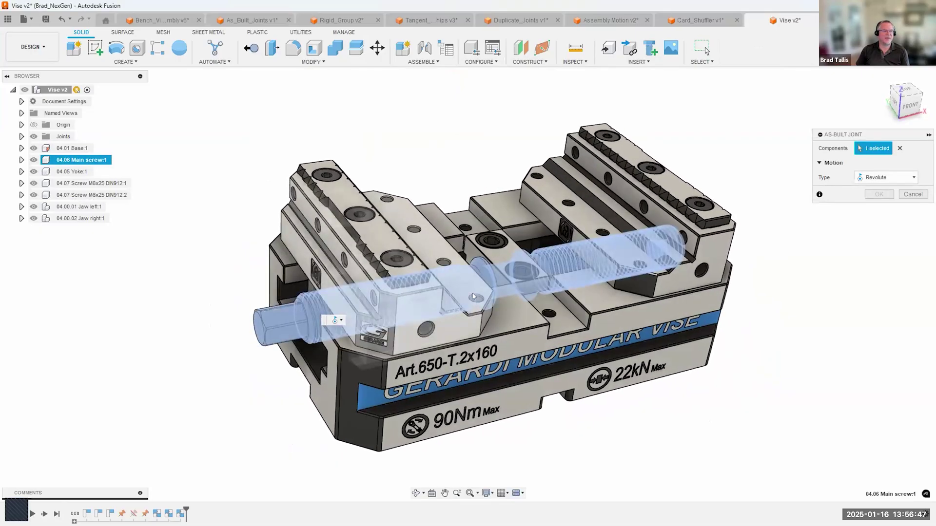
left_click(486, 242)
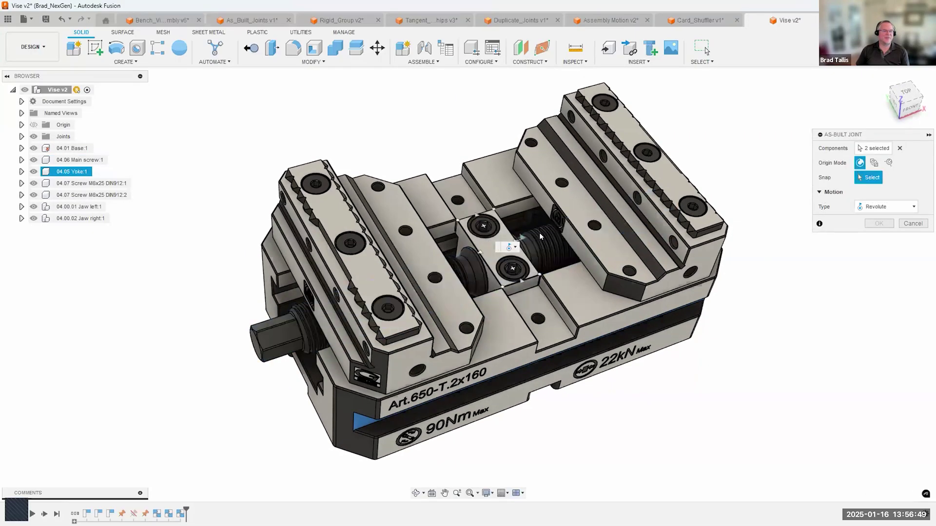
scroll(488, 241, "up", 6)
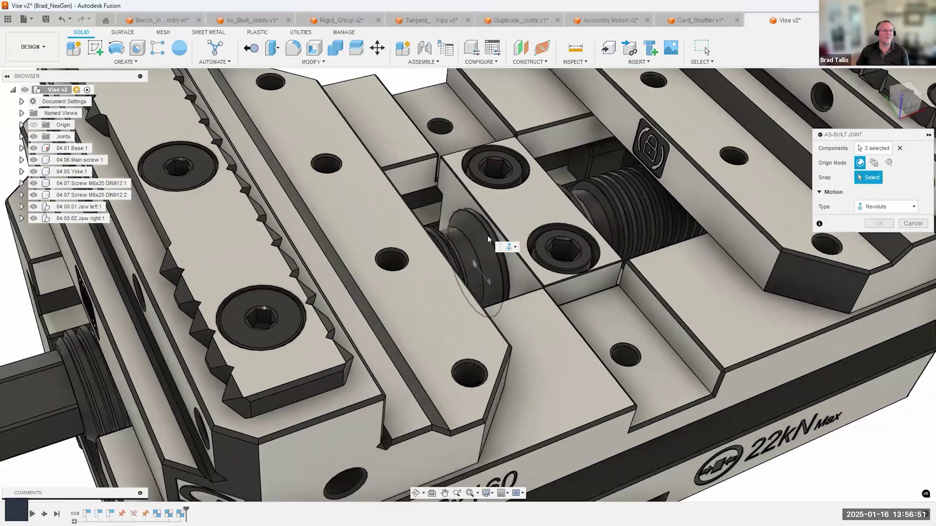
left_click(488, 239)
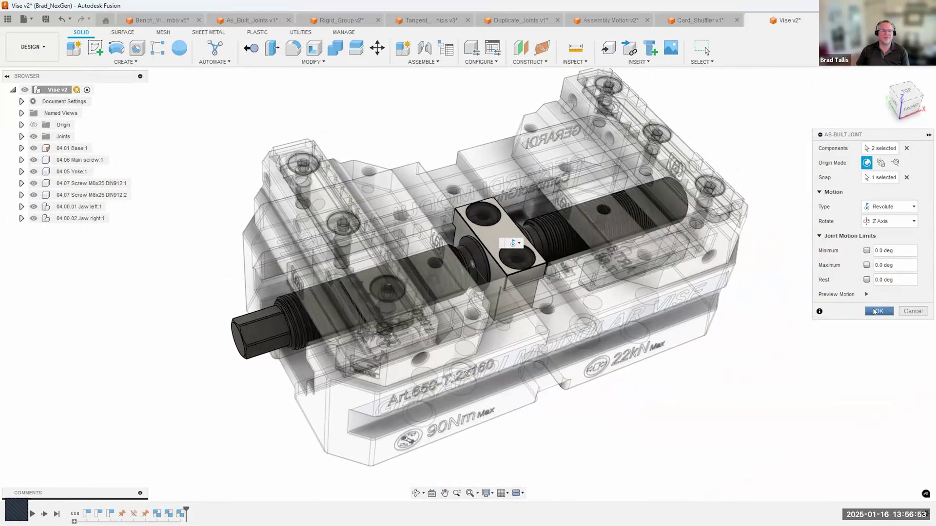
left_click(877, 311)
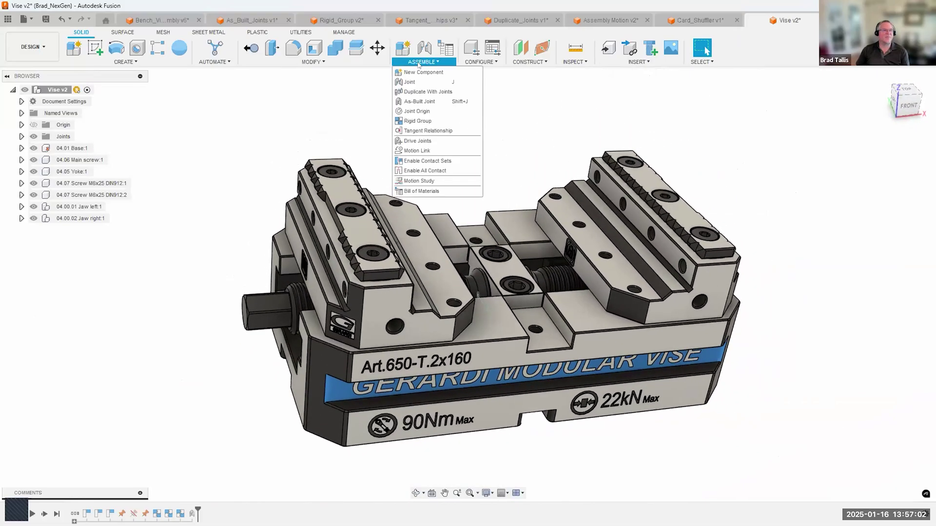
Create a slider as-built joint between the left jaw and the base, snapped to the base's upper front edge and sliding along the Z axis.
left_click(418, 102)
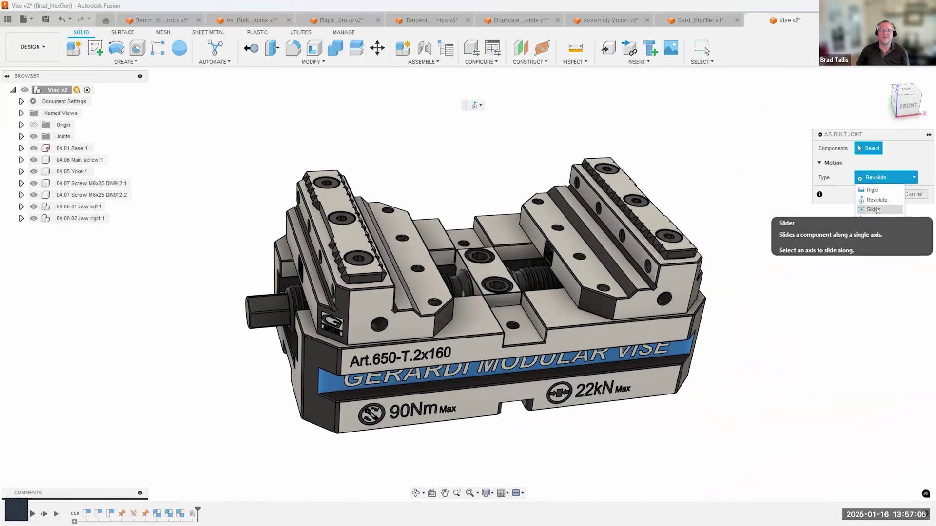
left_click(873, 209)
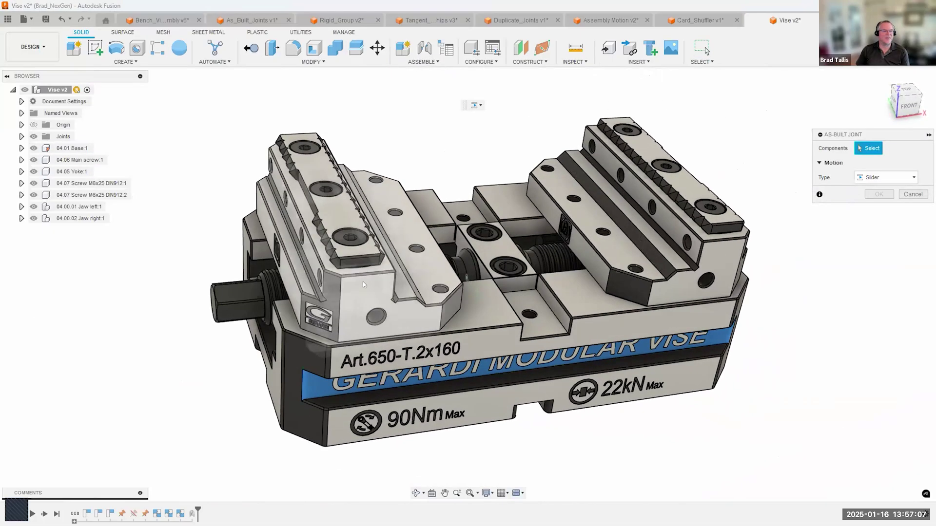
left_click(363, 282)
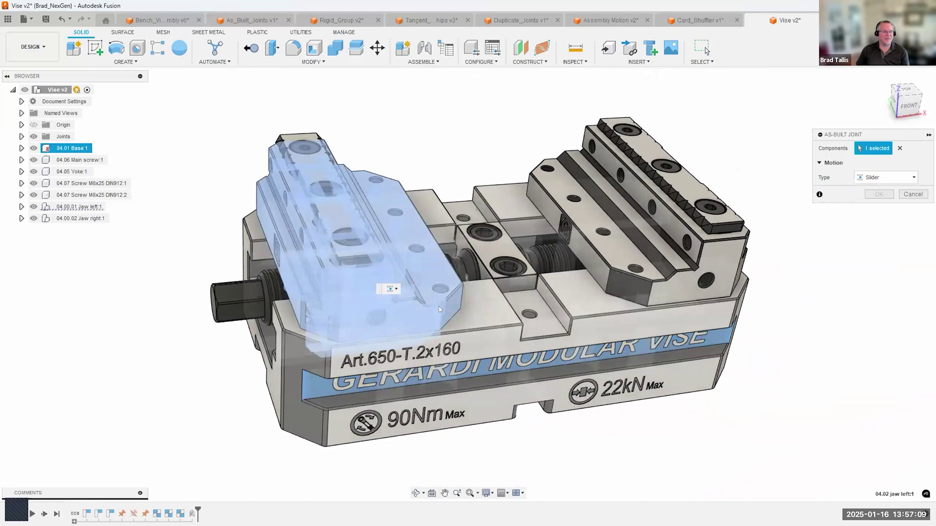
left_click(471, 311)
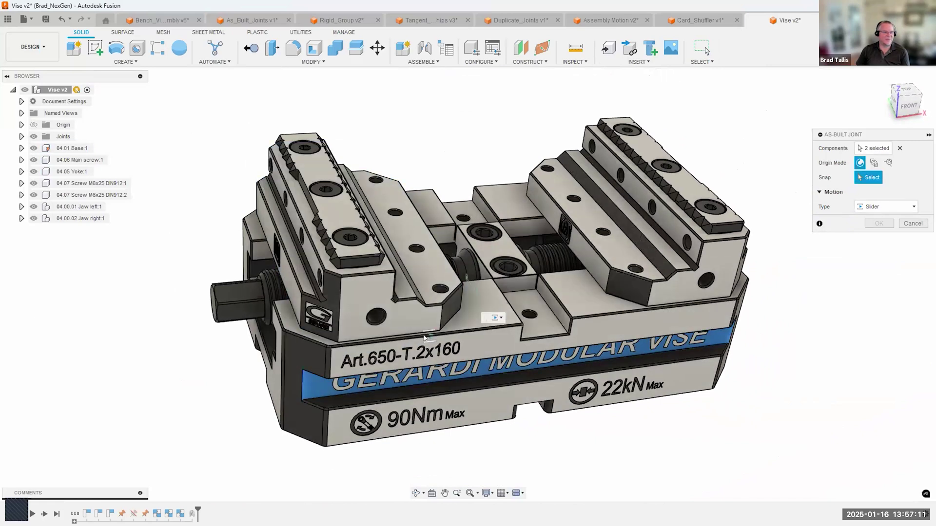
left_click(429, 336)
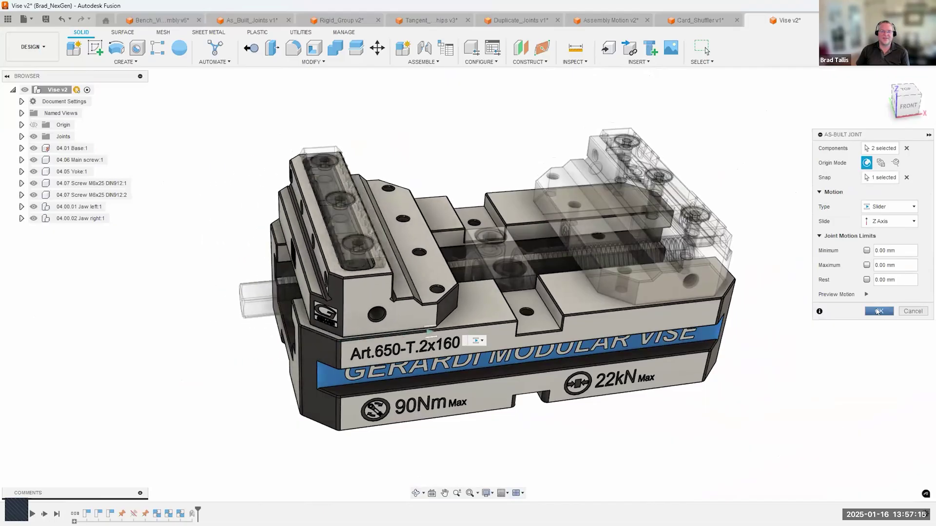
key("Return")
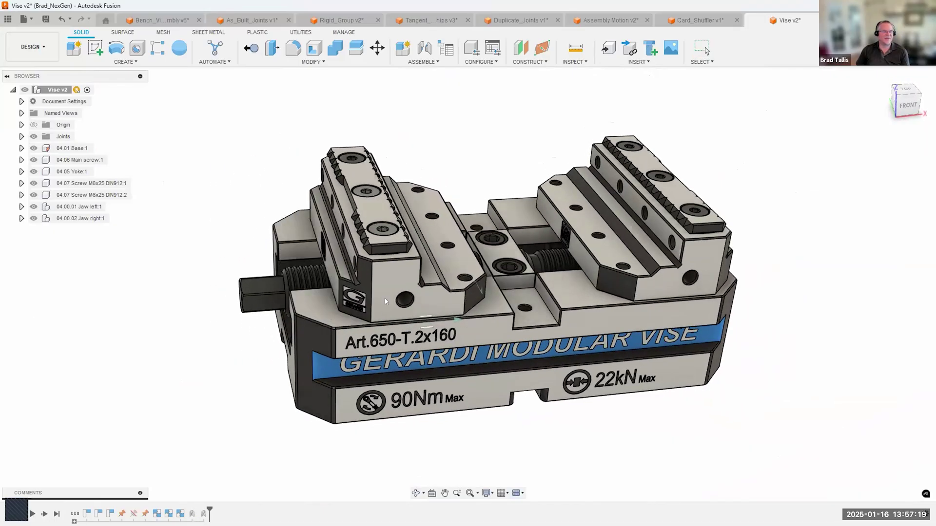
left_click(702, 47)
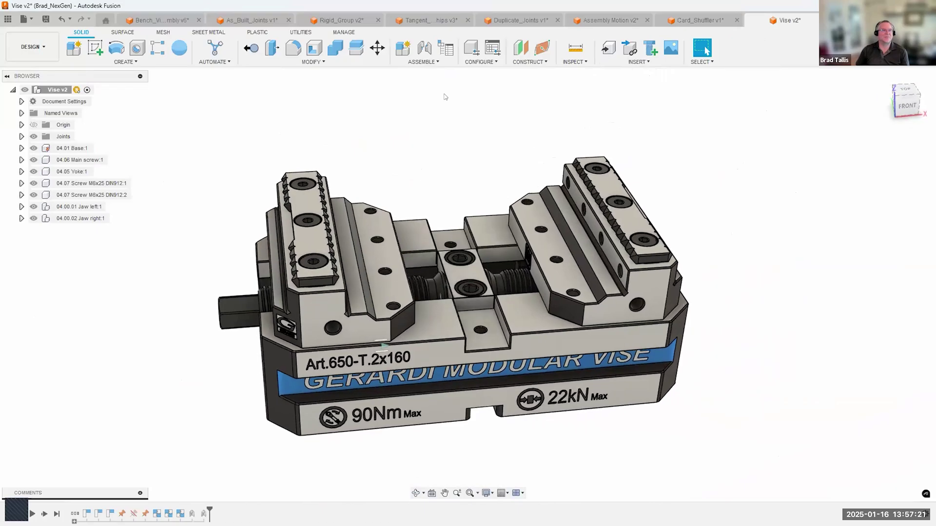
Create a slider as-built joint between the right jaw and the base, snapped to the base's upper front edge and sliding along the Z axis.
left_click(422, 62)
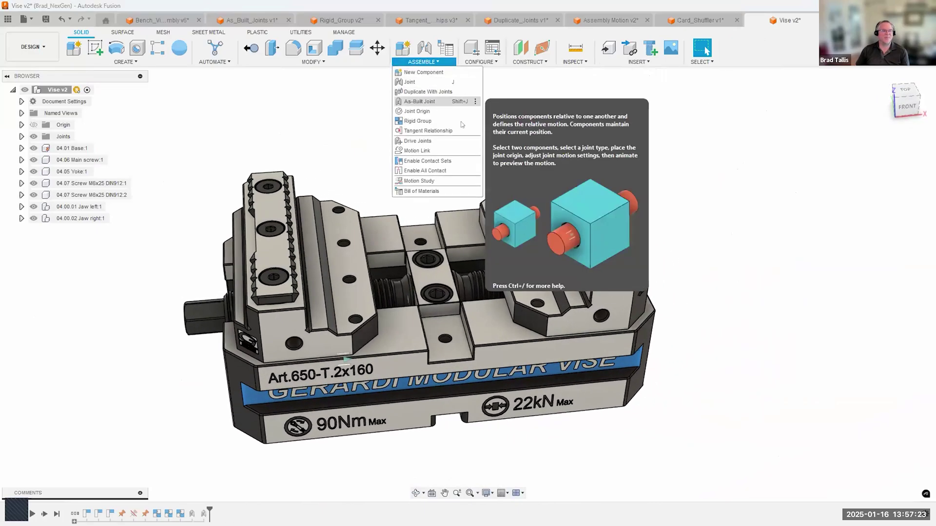
left_click(419, 101)
left_click(602, 274)
left_click(457, 305)
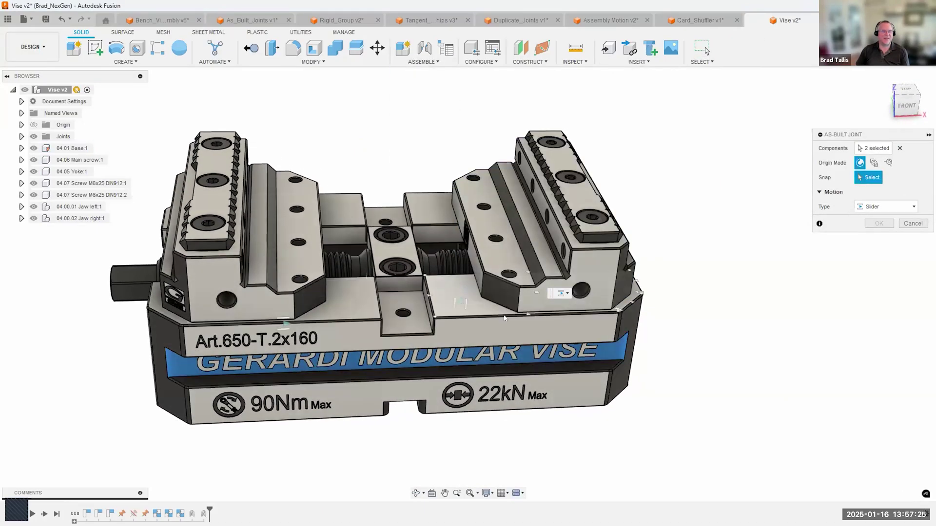
left_click(530, 317)
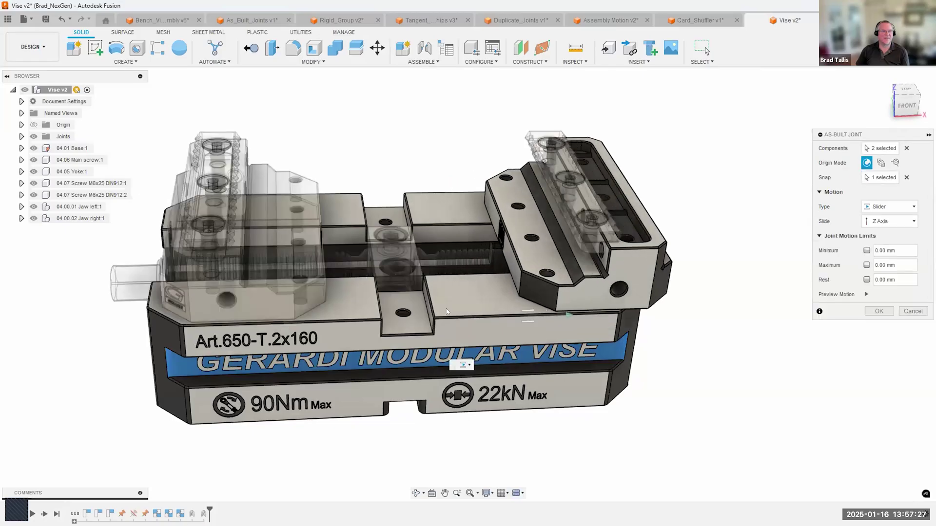
left_click(882, 311)
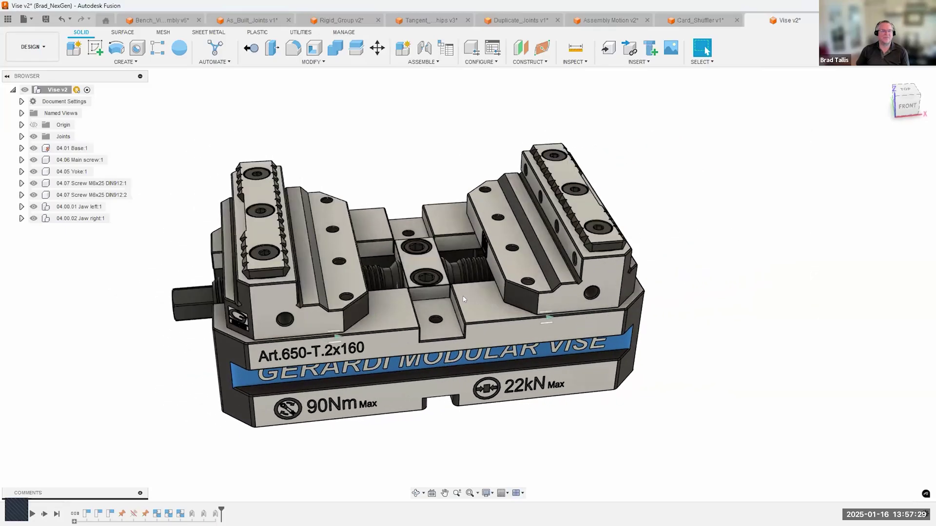
Slide the right jaw along the base to check its slider motion, and revert the parts to their captured position.
mouse_move(535, 292)
left_mouse_down()
mouse_move(499, 295)
mouse_move(537, 291)
mouse_move(523, 293)
left_mouse_up()
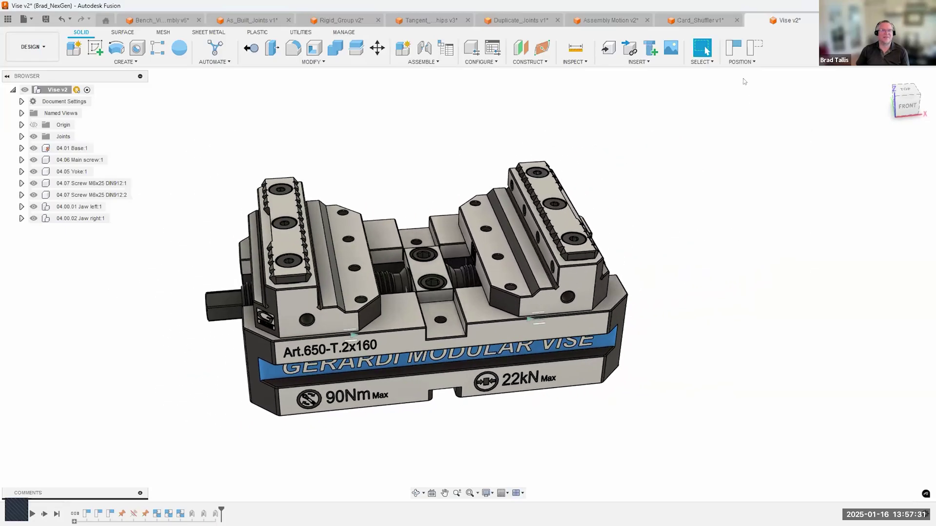
left_click(753, 48)
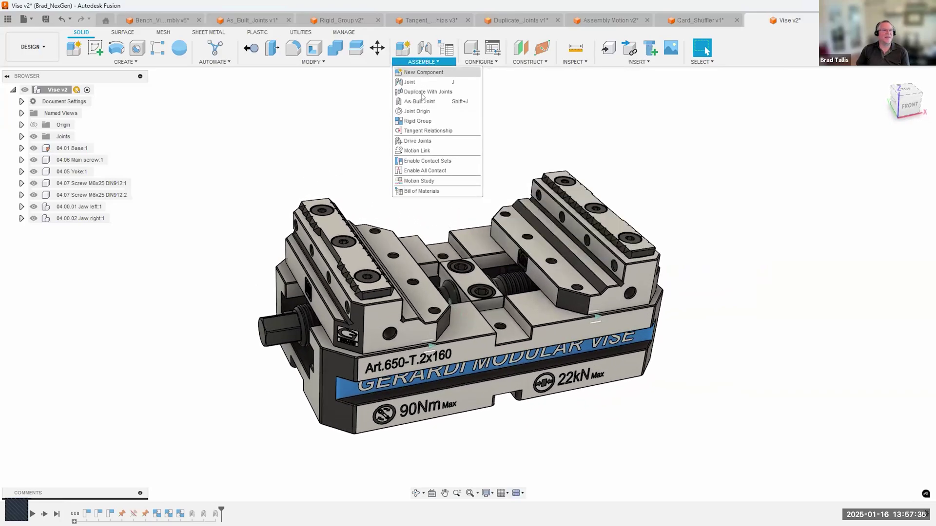
Create a motion link between the main screw's revolute joint and the left jaw's slider joint, 2.094 mm per 360 degrees, and test the linked motion.
left_click(418, 151)
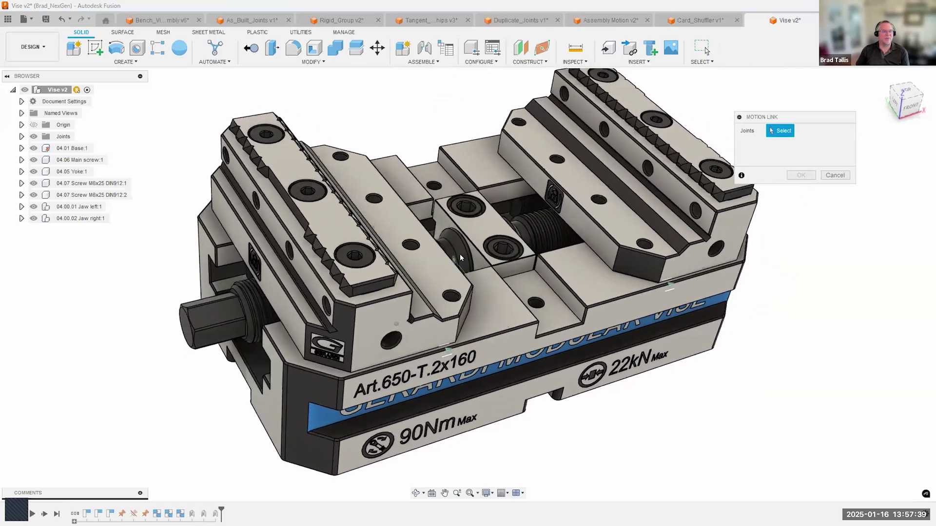
left_click(434, 357)
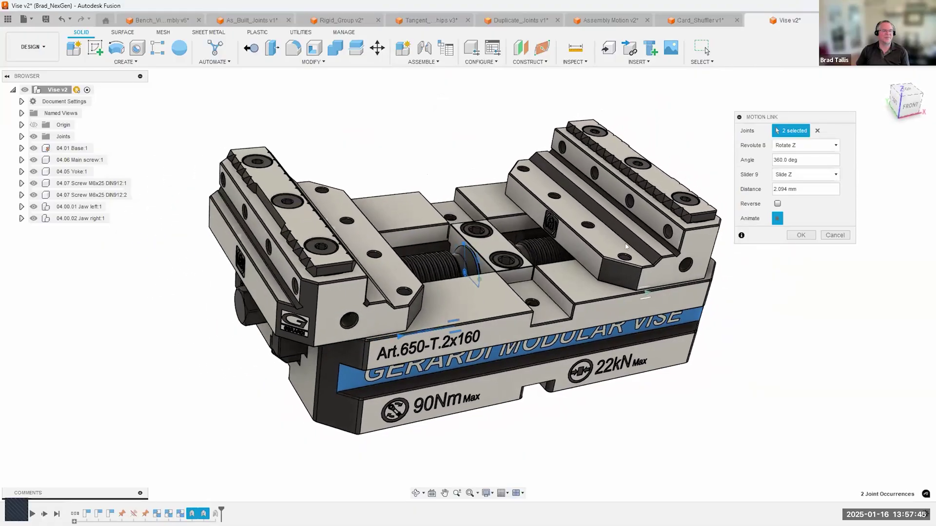
left_click(801, 235)
left_click_drag(338, 293, 345, 335)
mouse_move(332, 279)
left_mouse_down()
mouse_move(247, 261)
mouse_move(306, 250)
mouse_move(360, 316)
mouse_move(336, 265)
mouse_move(341, 273)
left_mouse_up()
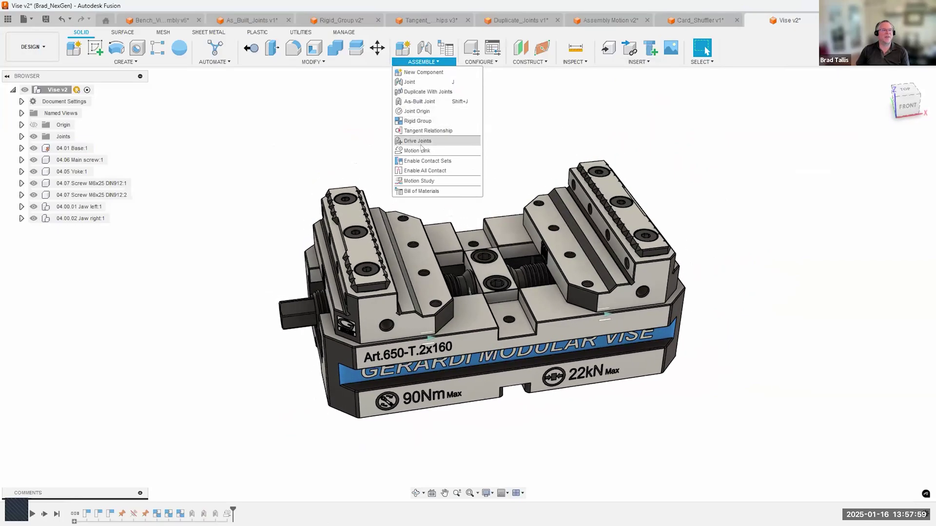
Create a reversed motion link between the left and right jaw slider joints, setting the left jaw's distance to 2 mm.
left_click(416, 151)
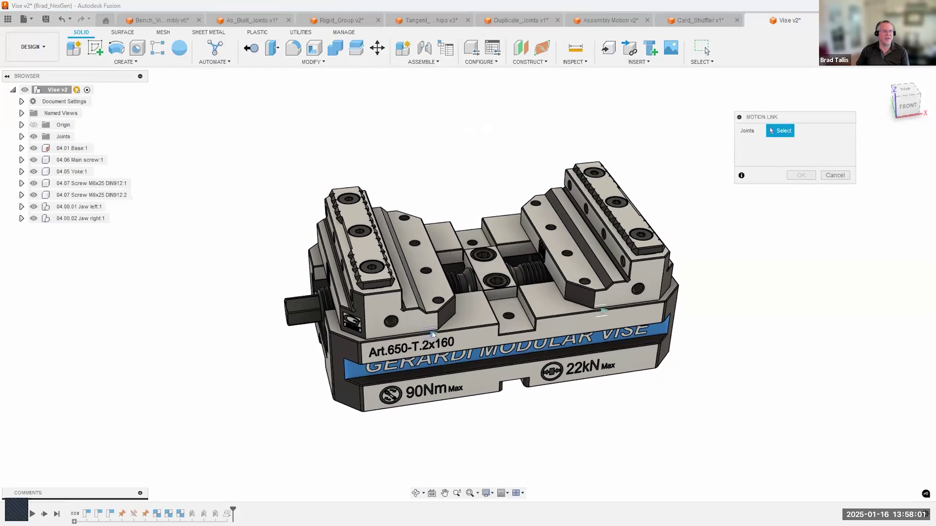
left_click(603, 312)
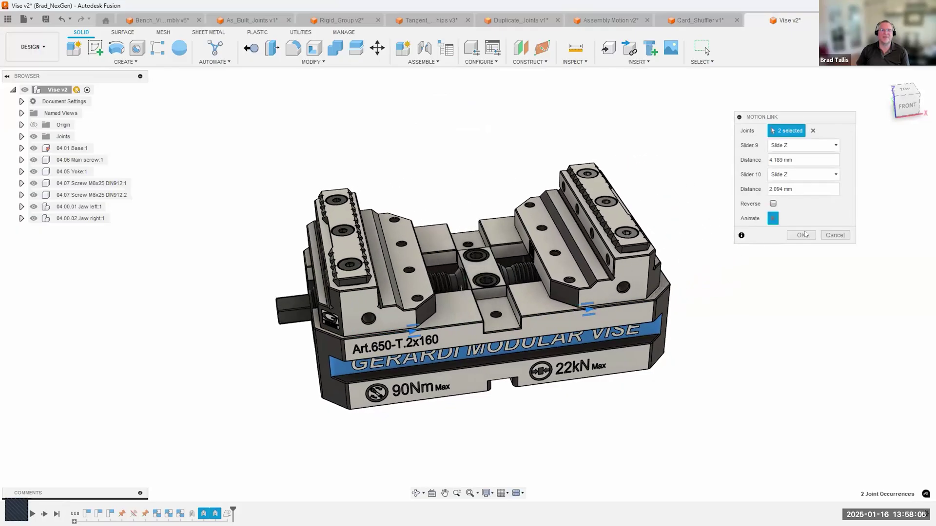
left_click(773, 204)
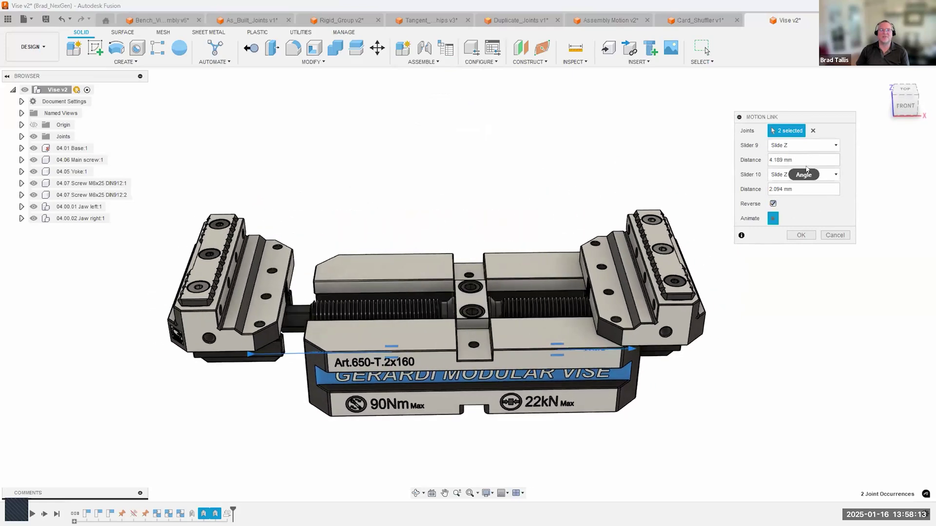
left_click(793, 160)
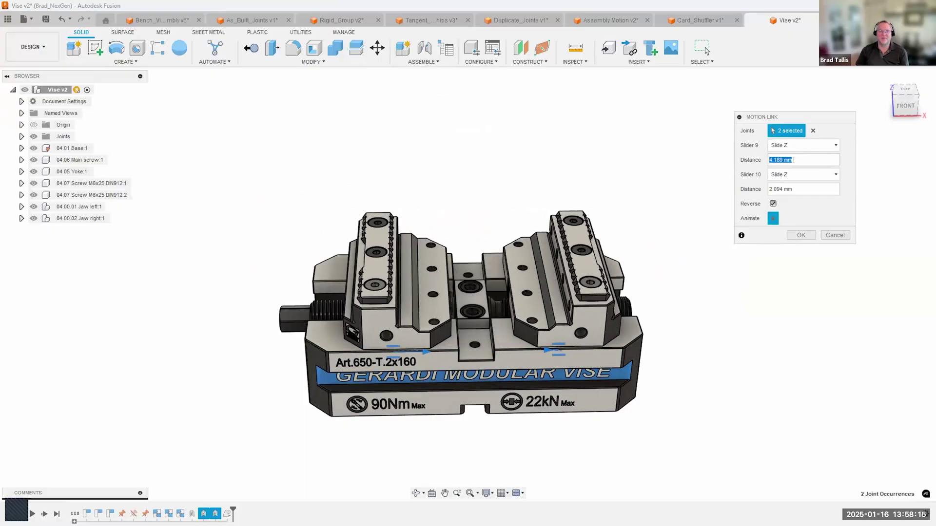
type("2")
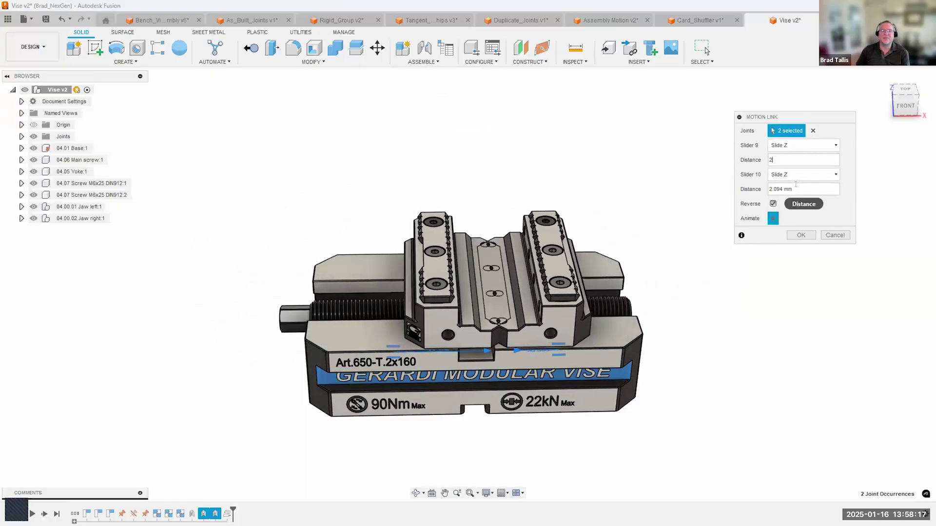
left_click(799, 236)
Revert the moved vise parts to their captured position.
middle_click_drag(278, 326, 324, 303, "shift")
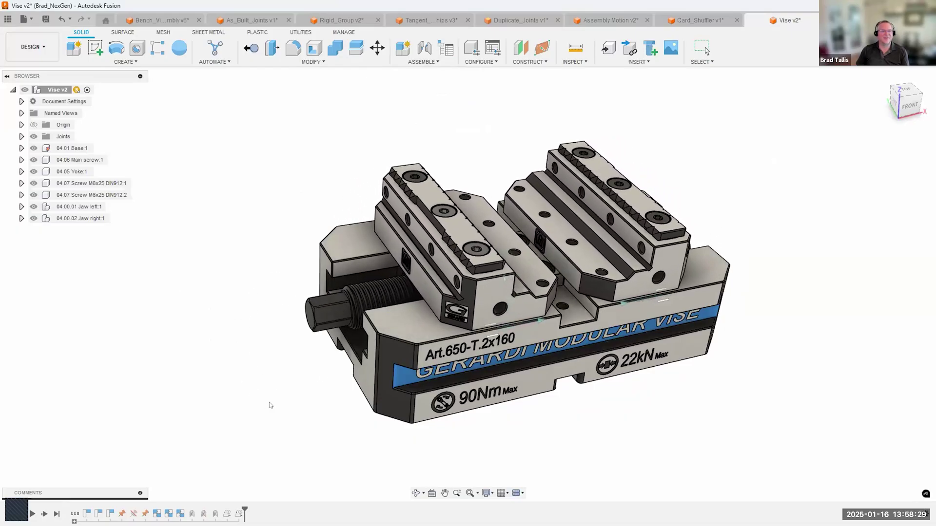
key("Escape")
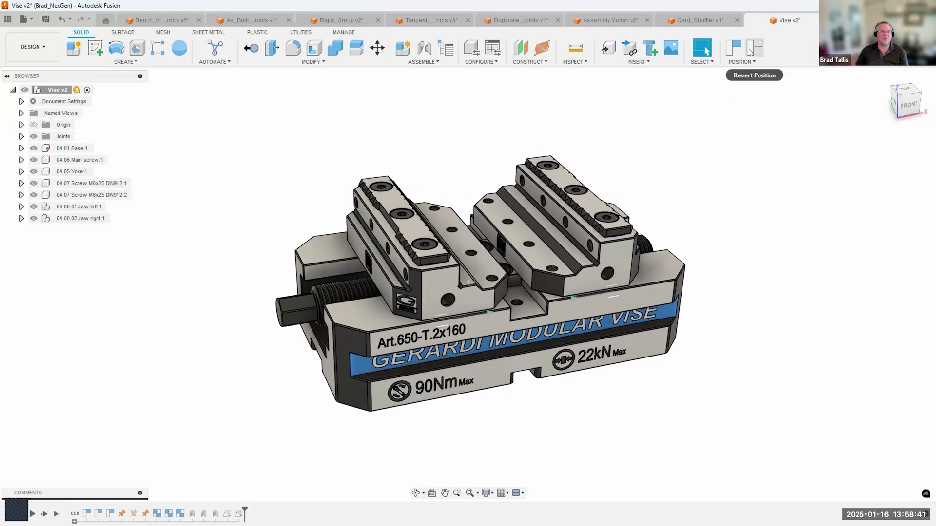
left_click(751, 50)
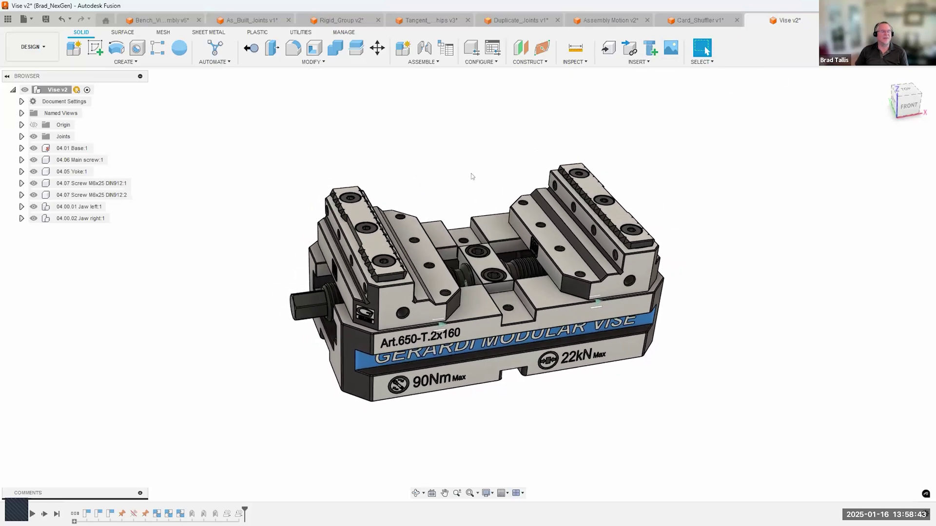
Slide the left jaw inward and back outward to check that both jaws move together.
left_click_drag(398, 248, 434, 253)
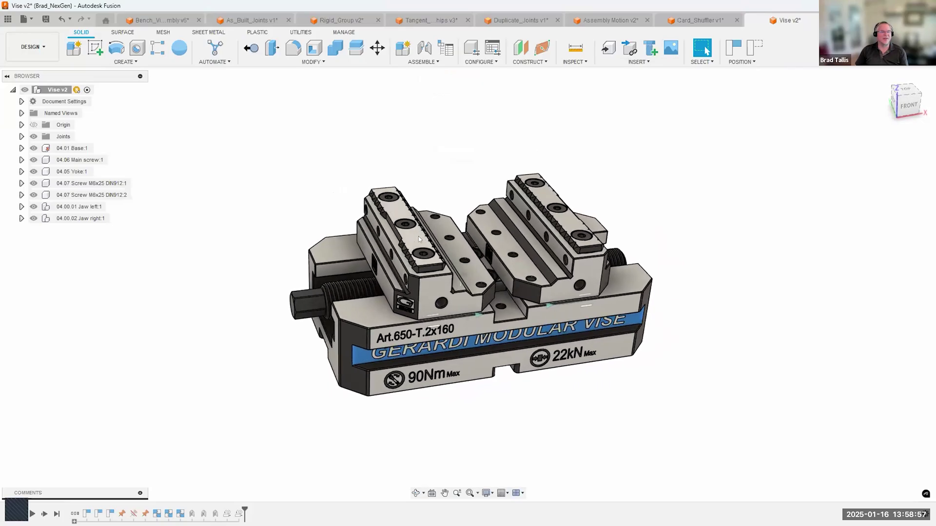
left_click_drag(426, 239, 388, 241)
mouse_move(575, 151)
middle_mouse_down("shift")
mouse_move(595, 148)
mouse_move(578, 144)
middle_mouse_up("shift")
middle_click_drag(486, 241, 626, 194, "shift")
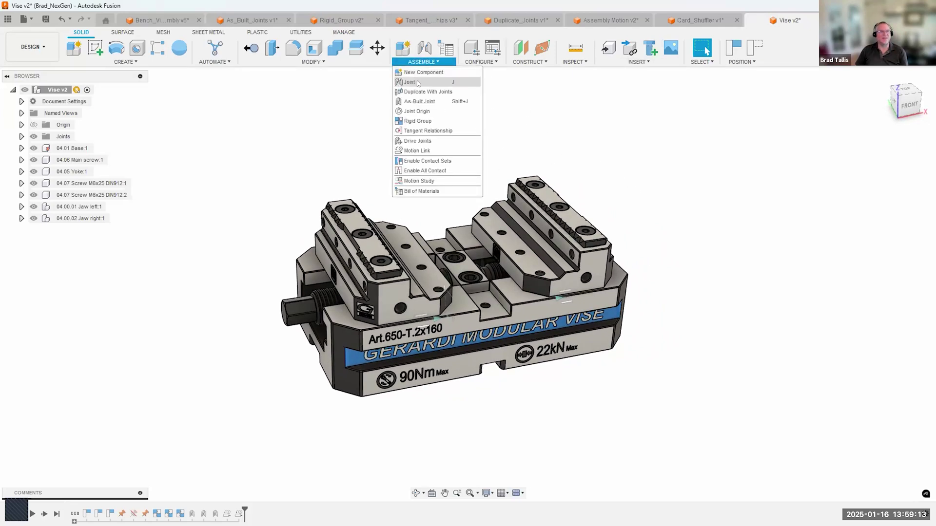
middle_click_drag(364, 98, 368, 121, "shift")
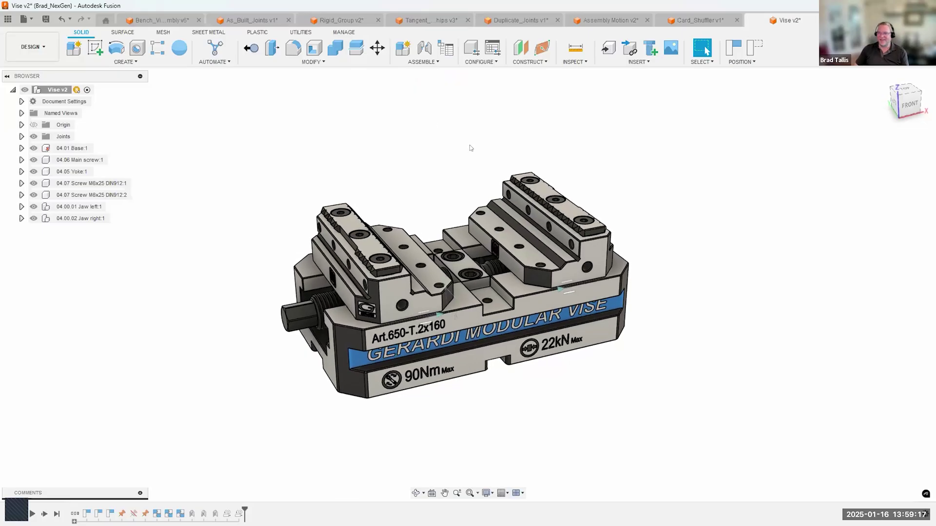
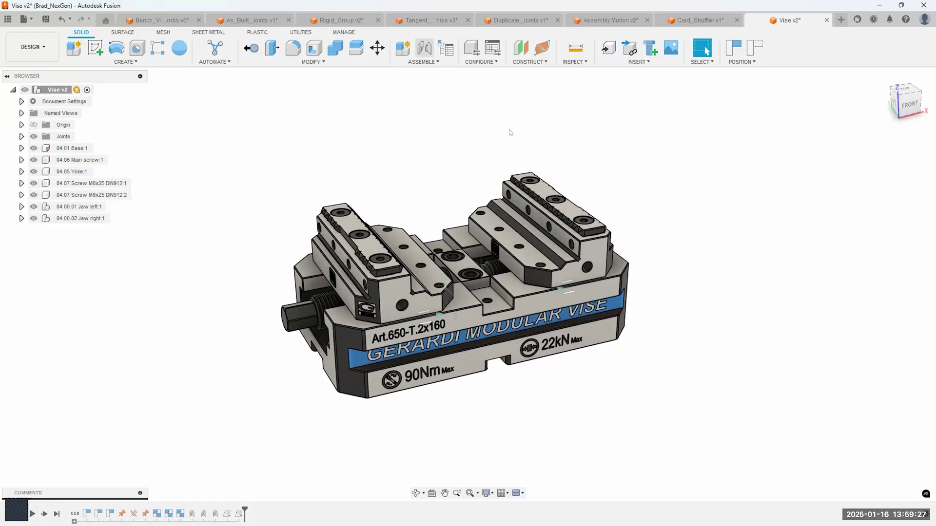
Switch to the Assembly Motion v2 document, turn the brass handle and examine how the threaded screw drives the movable jaw.
left_click(589, 20)
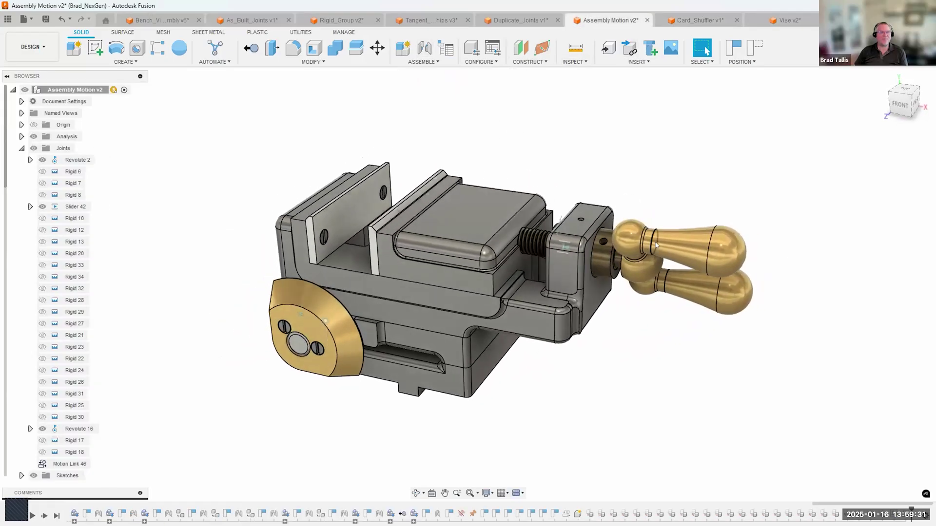
left_click_drag(688, 255, 676, 265)
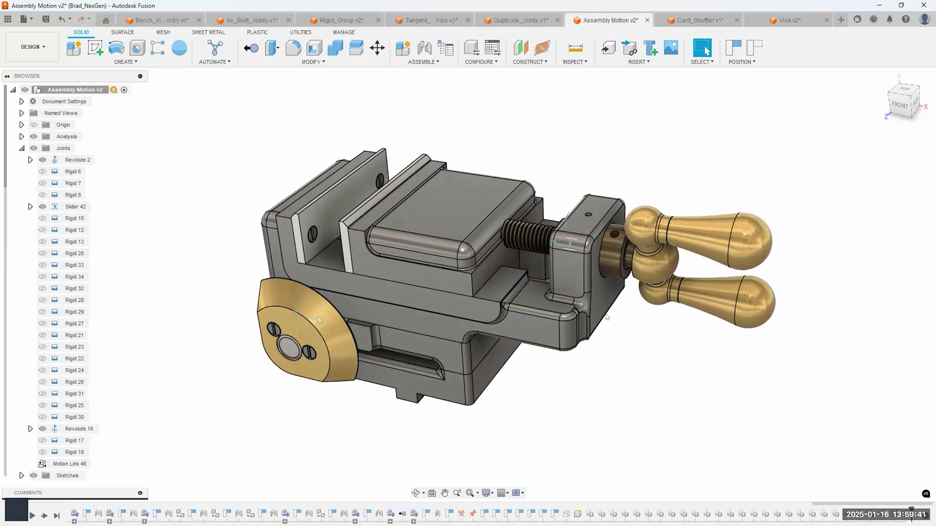
scroll(608, 316, "up", 2)
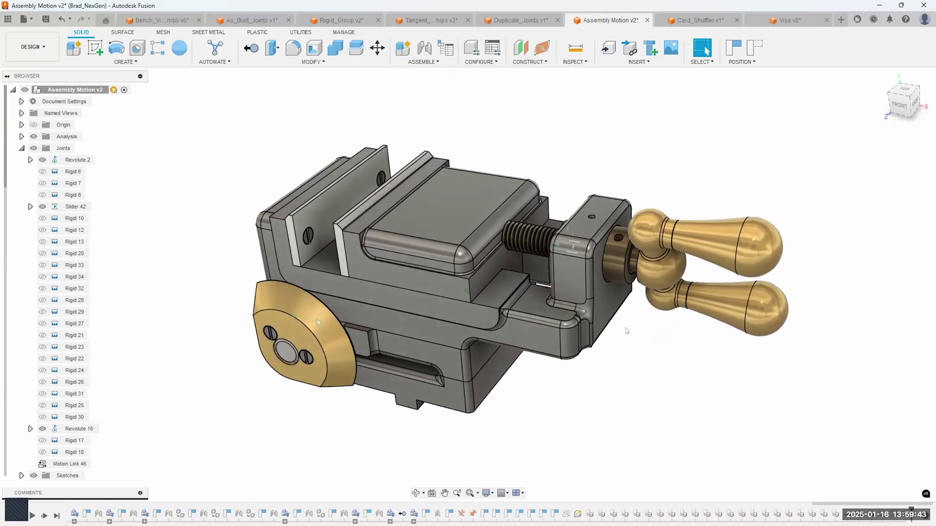
scroll(650, 326, "up", 3)
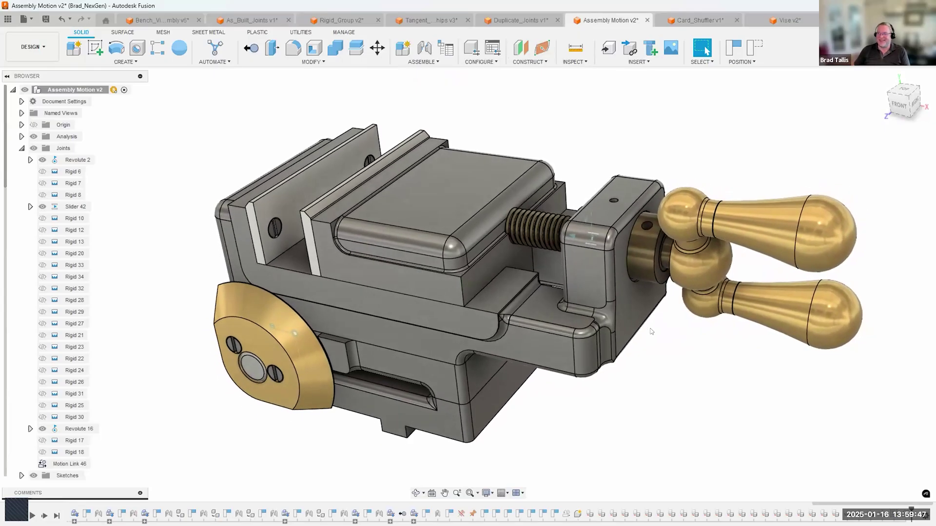
scroll(525, 171, "up", 2)
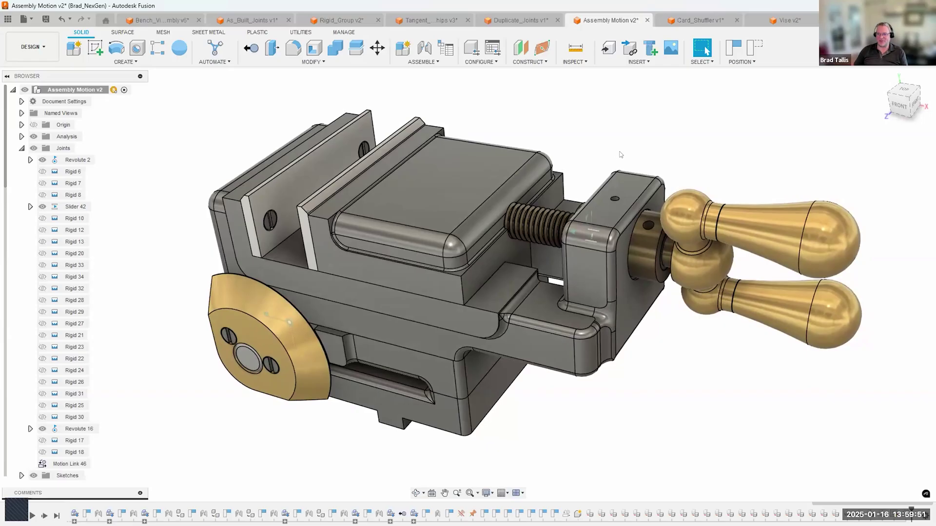
scroll(530, 182, "up", 5)
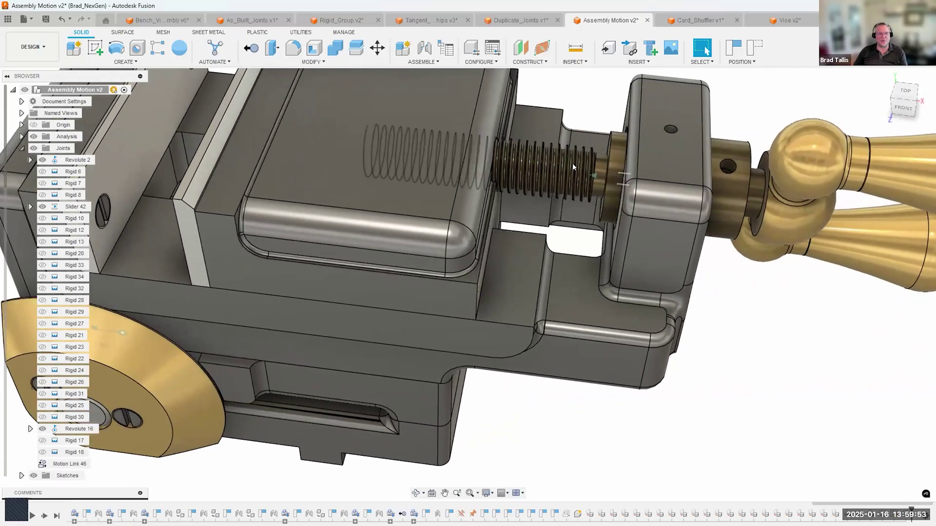
scroll(575, 180, "down", 7)
scroll(607, 298, "down", 2)
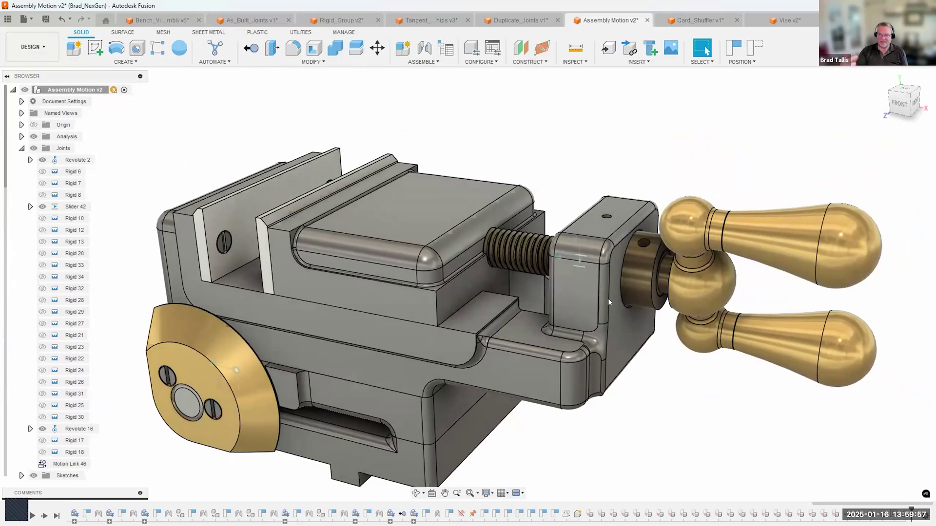
scroll(607, 298, "down", 3)
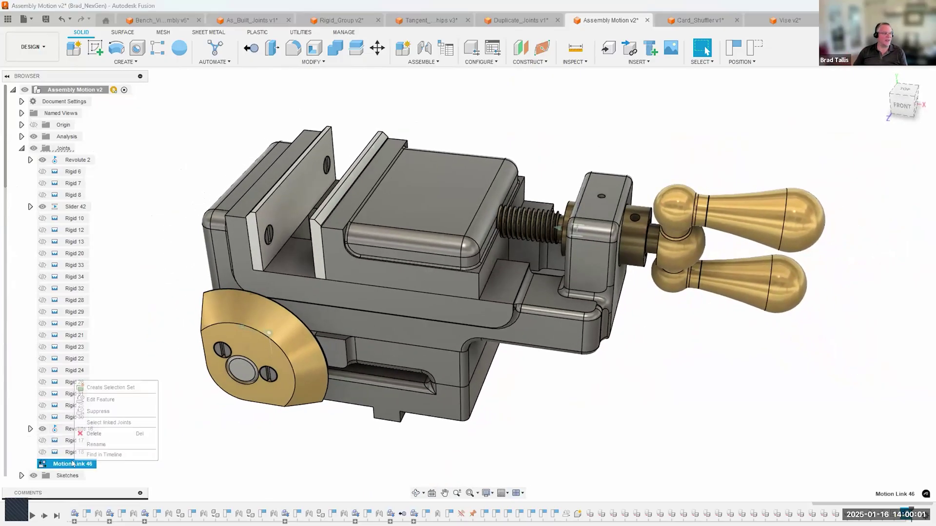
Open Motion Link 46 for editing and compare its slider distance per rotation with the screw's thread pitch.
left_click(100, 400)
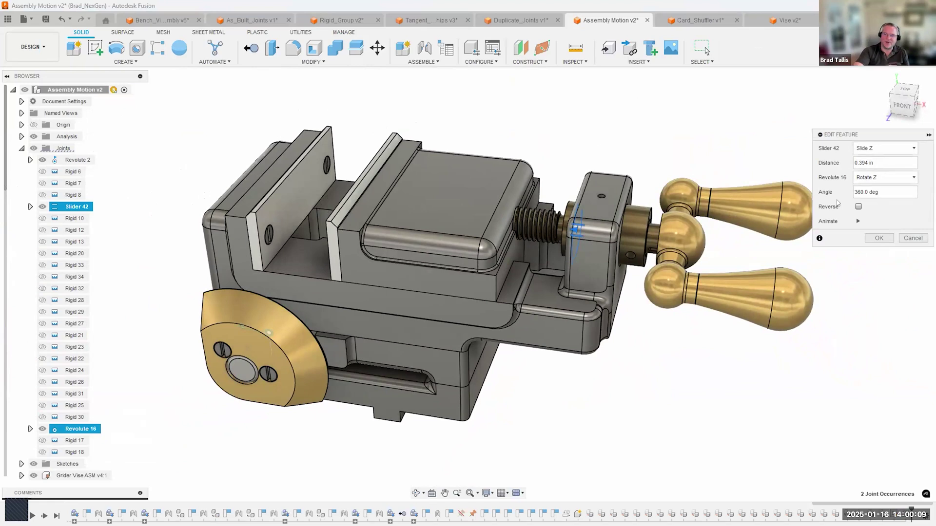
scroll(567, 152, "up", 8)
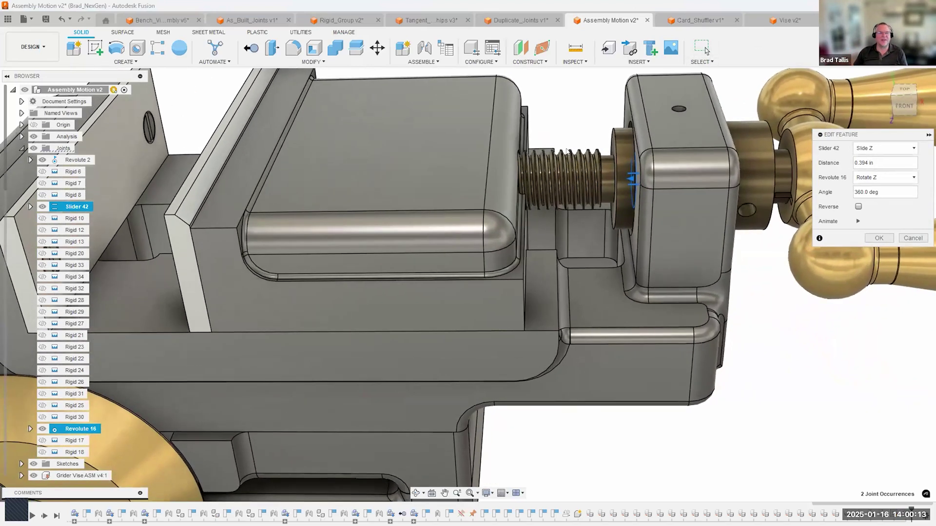
left_click_drag(871, 163, 844, 164)
middle_click_drag(698, 178, 552, 165, "shift")
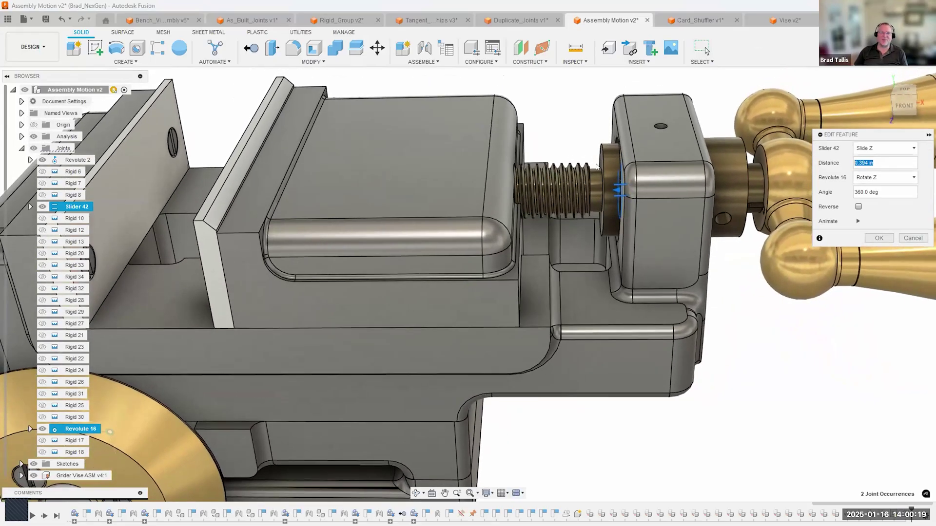
scroll(518, 187, "down", 10)
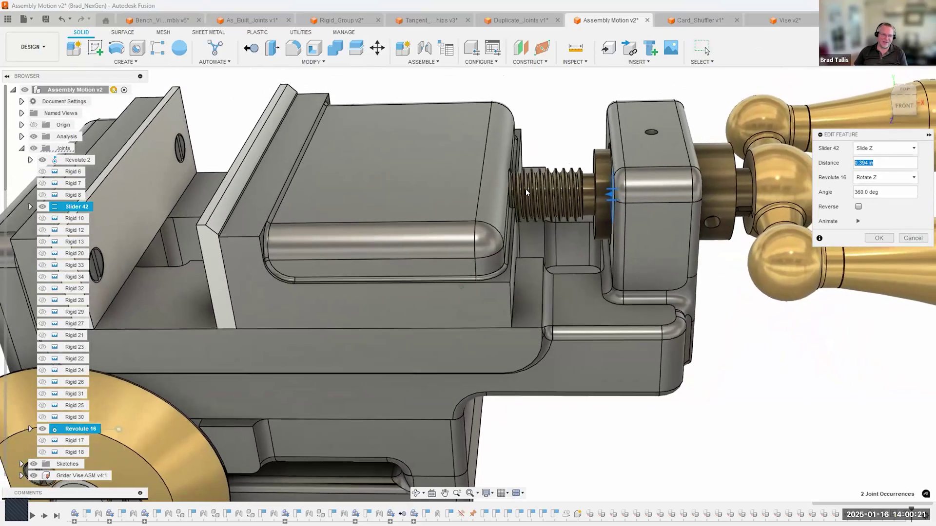
middle_click_drag(723, 260, 702, 265, "shift")
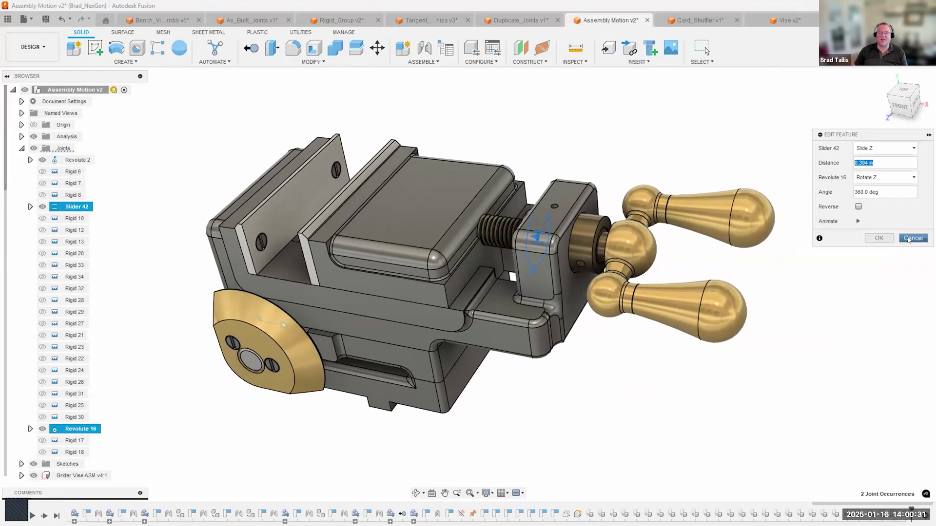
left_click(876, 239)
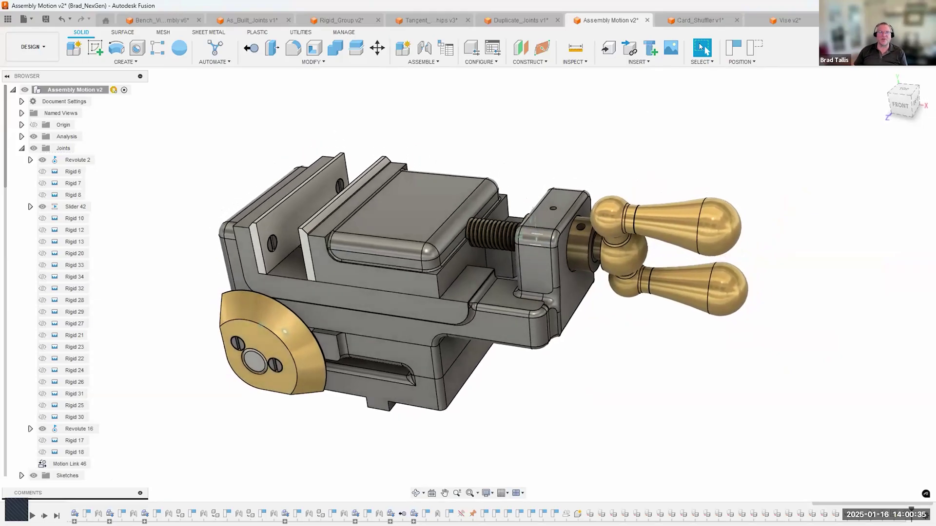
Switch to the Card_Shuffler document, examine the settings of Motion Link 33, and select the crank's revolute joint.
left_click(698, 20)
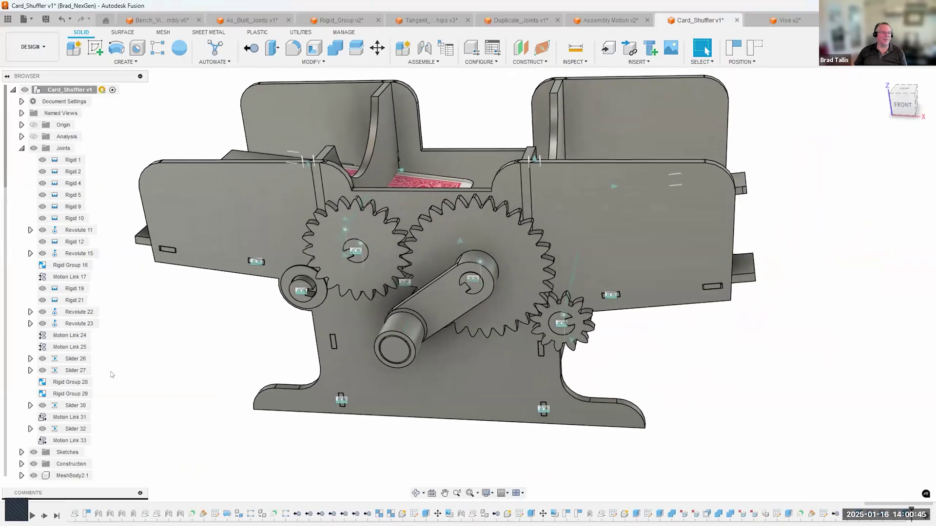
right_click(71, 441)
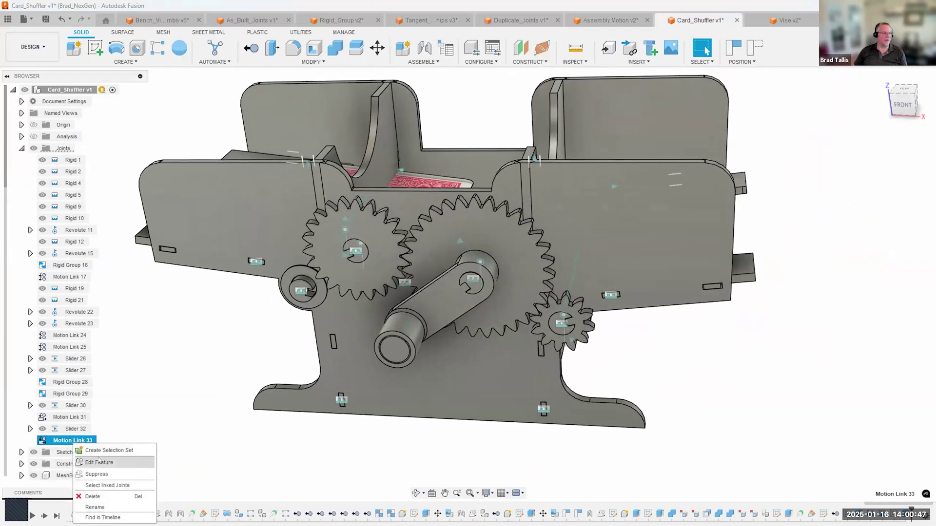
left_click(117, 463)
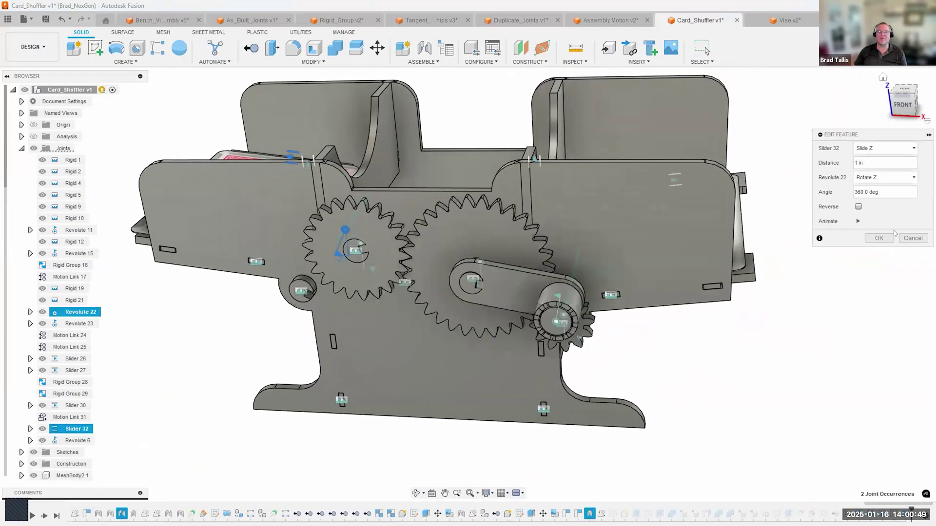
left_click(847, 245)
left_click(479, 265)
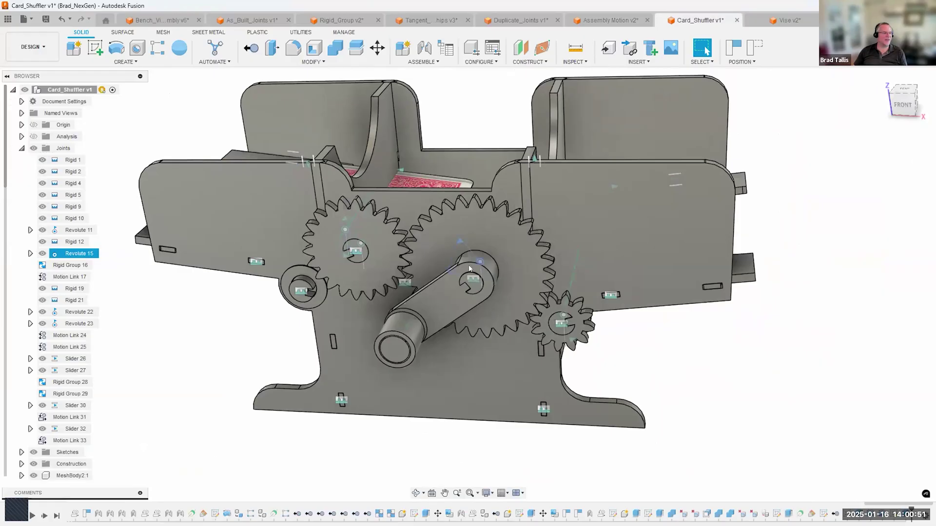
Open Motion Link 17 for editing, examine how it relates the two gears' revolute joints, and close it without changes.
right_click(70, 278)
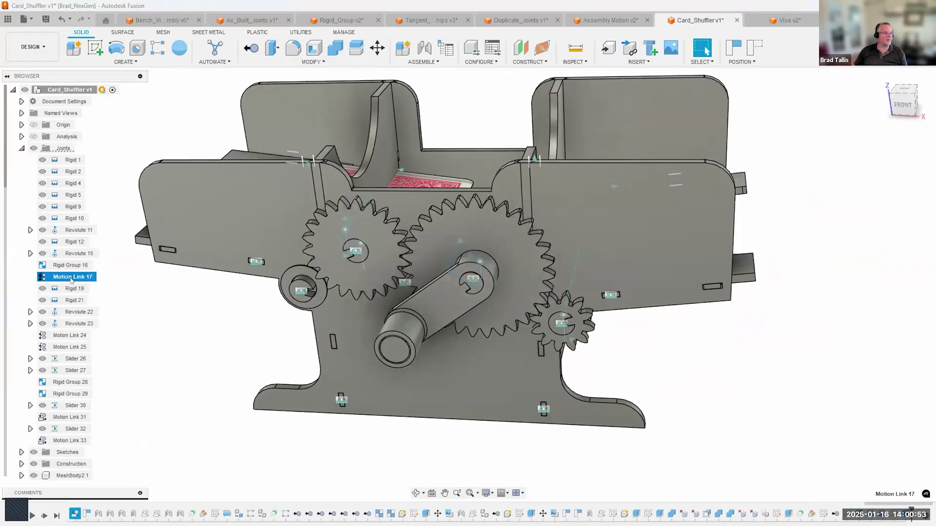
left_click(95, 301)
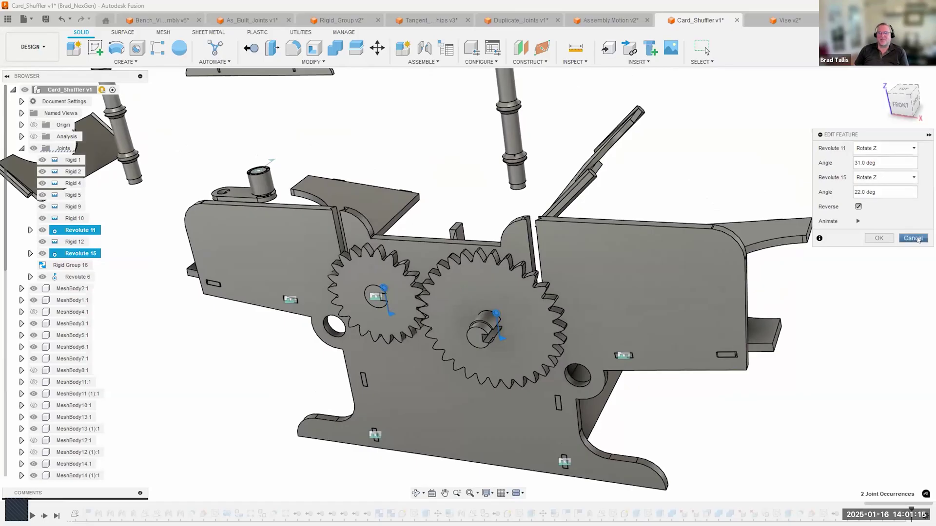
left_click(913, 239)
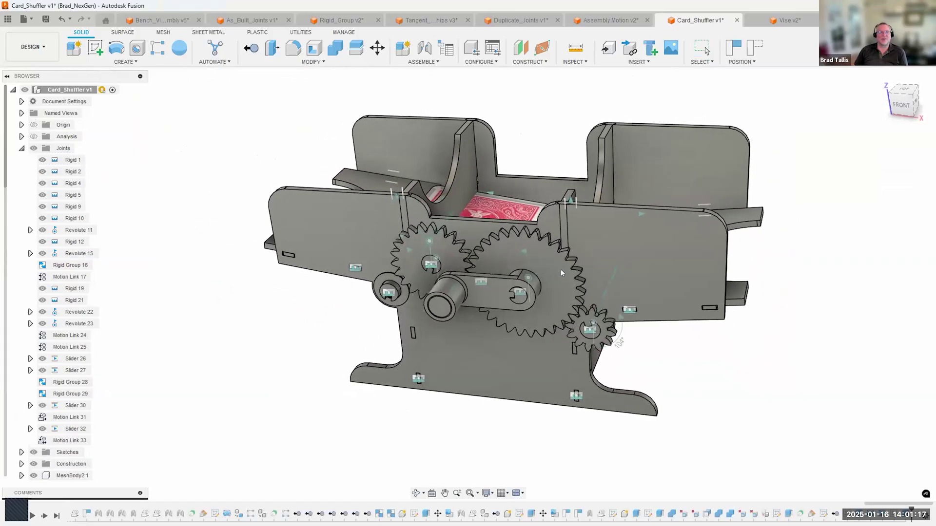
middle_click_drag(767, 239, 697, 215, "shift")
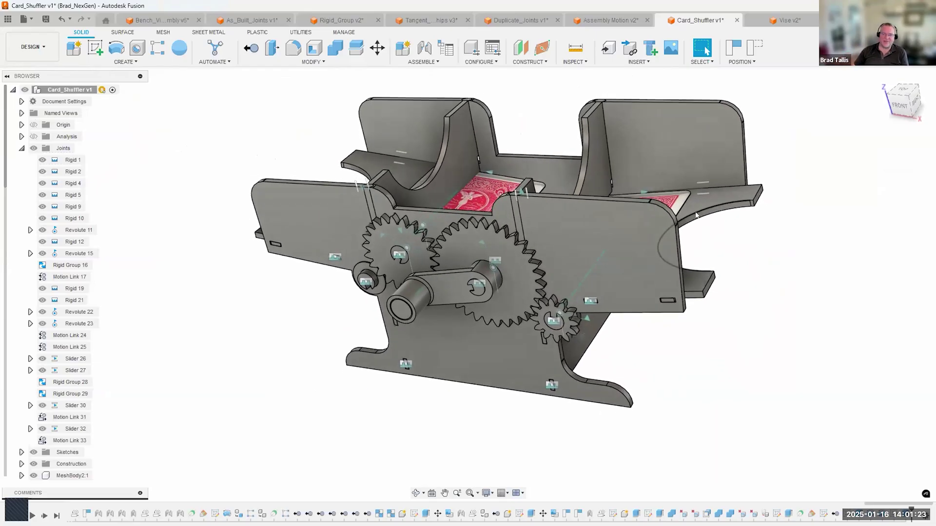
Return to the Assembly Motion v2 document and examine the vise's threaded screw, movable jaw and brass handle.
left_click(609, 20)
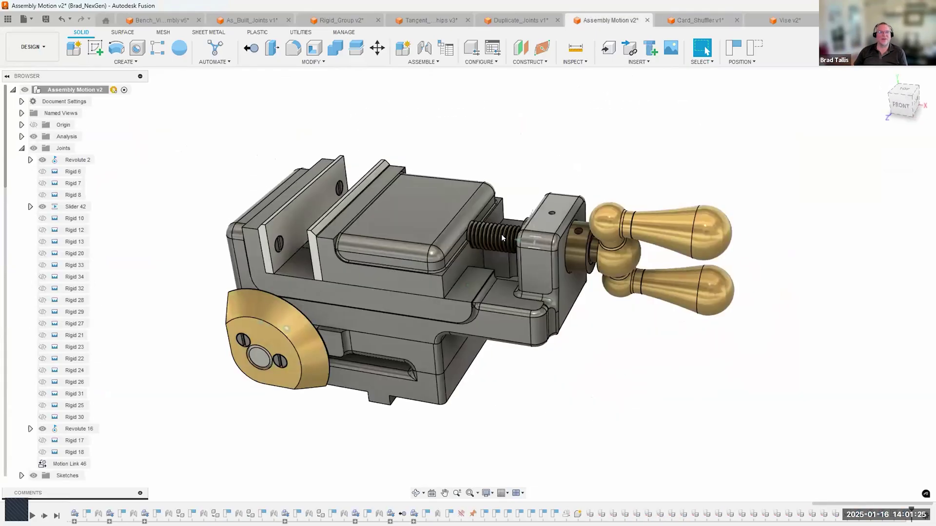
middle_click_drag(504, 278, 691, 279, "shift")
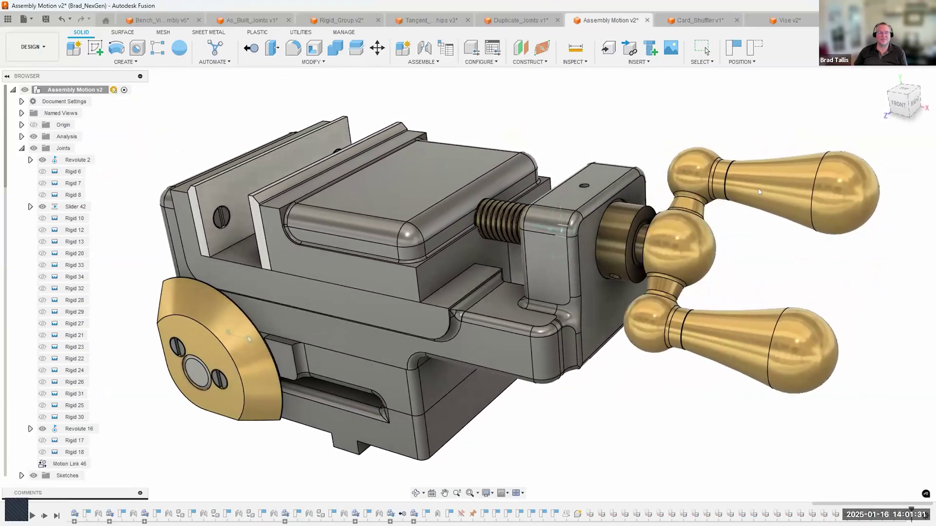
key("Escape")
scroll(865, 260, "down", 2)
middle_click_drag(903, 272, 842, 285, "shift")
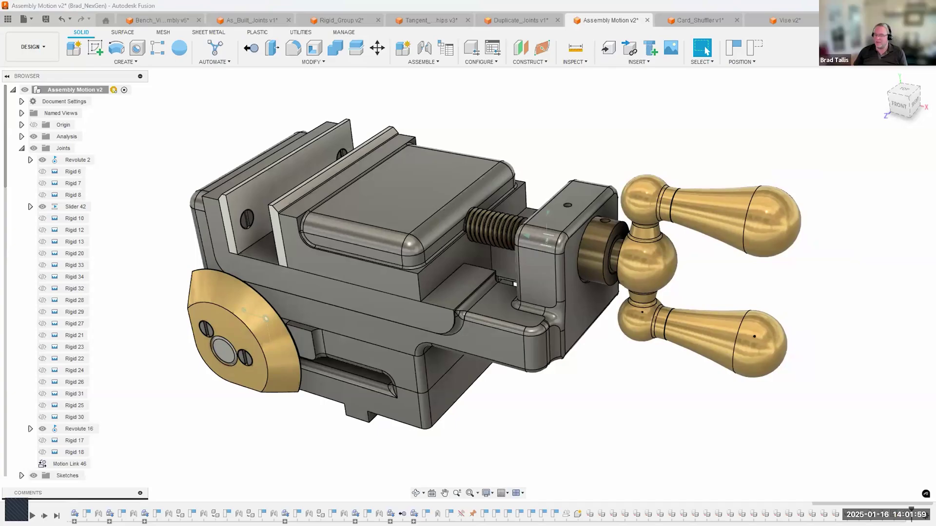
Switch to the Bench_Vise_Assembly document and look up the Enable All Contact command for its components.
left_click(167, 15)
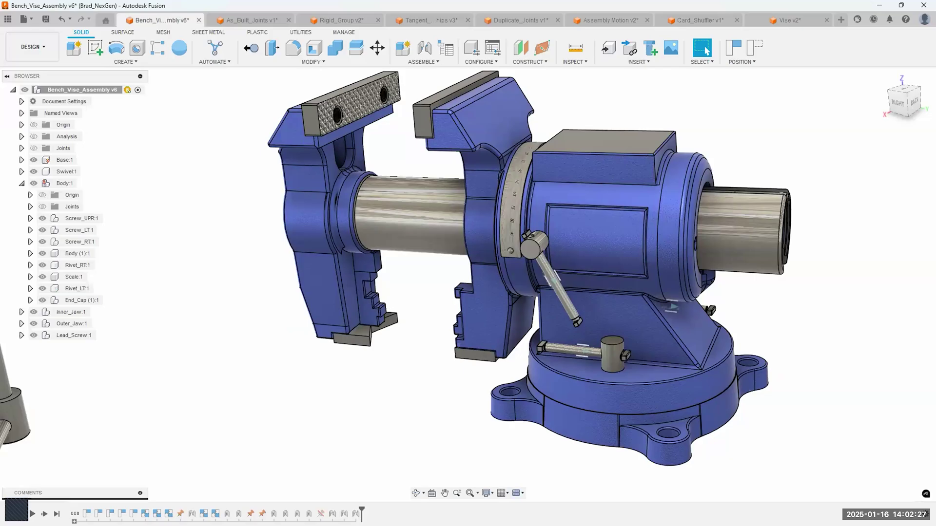
mouse_move(492, 224)
middle_mouse_down("shift")
mouse_move(636, 130)
mouse_move(560, 80)
mouse_move(560, 128)
middle_mouse_up("shift")
left_click(439, 62)
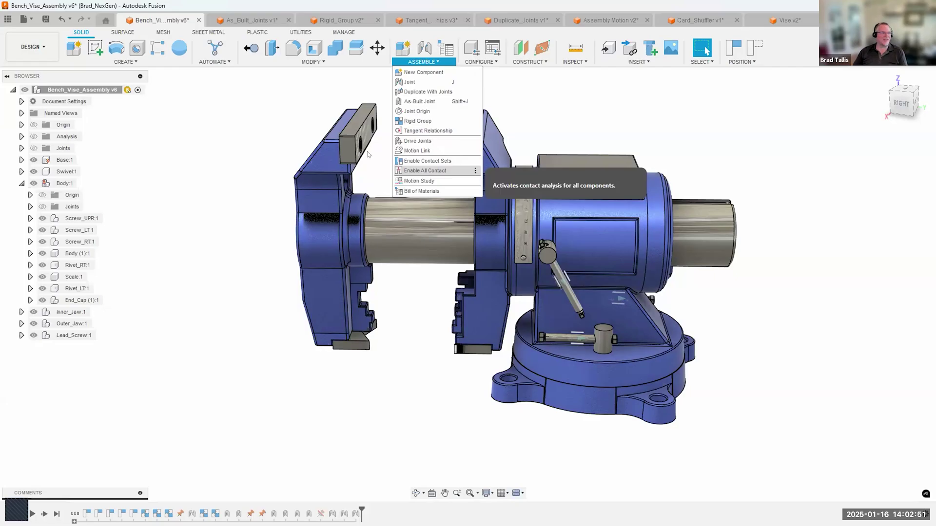
Open the Enable All Contact_ design from the Assemblies_Webinar project's Session03 folder and enable contact for all components.
left_click(8, 19)
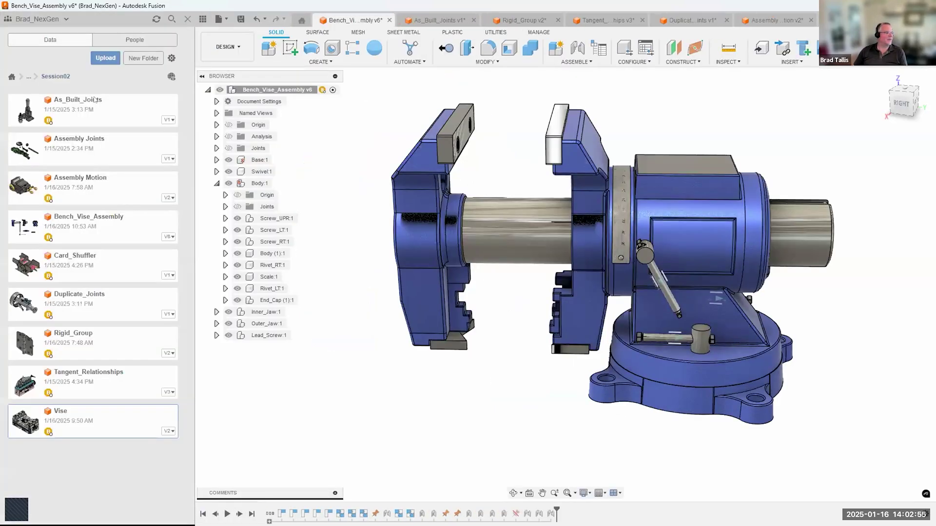
left_click(30, 77)
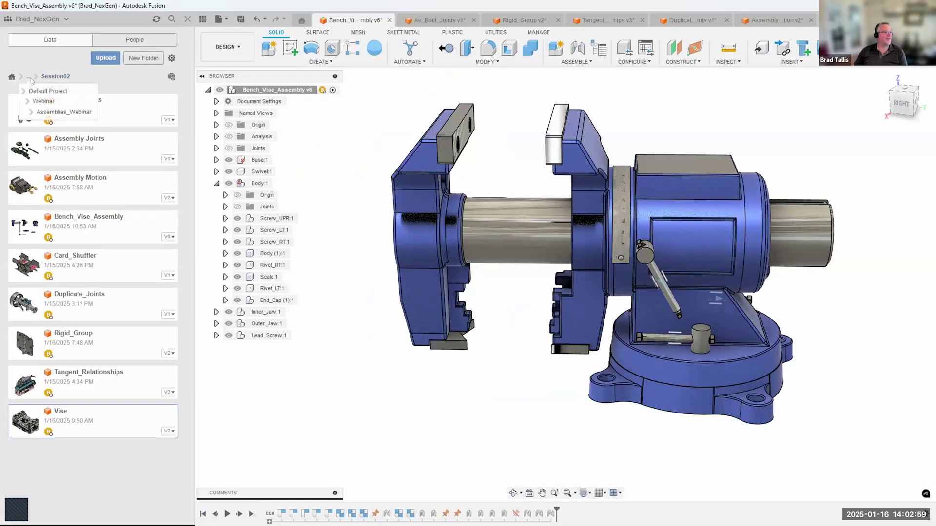
left_click(45, 112)
left_click(104, 155)
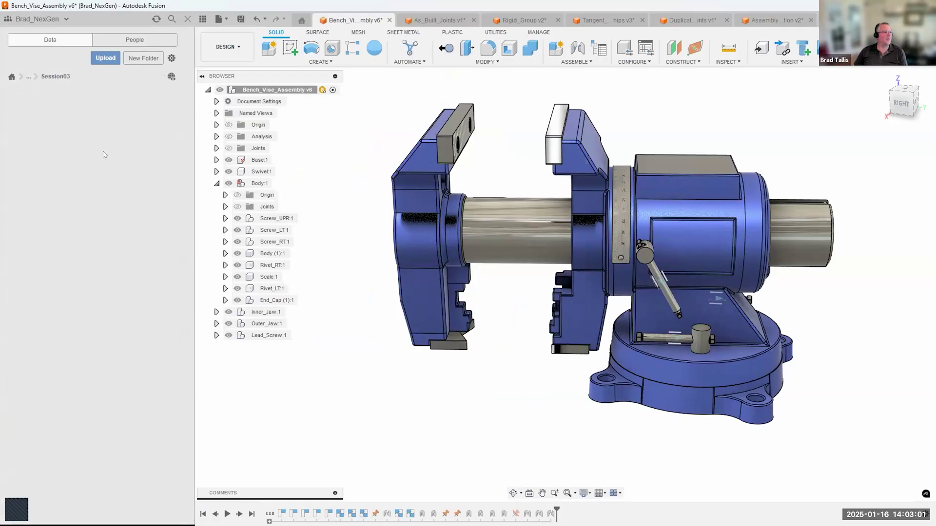
double_click(58, 99)
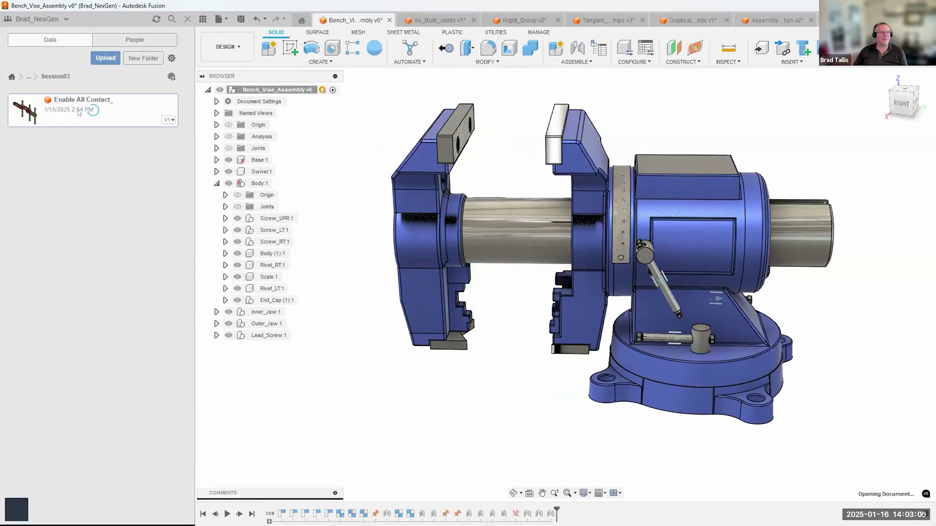
left_click(611, 62)
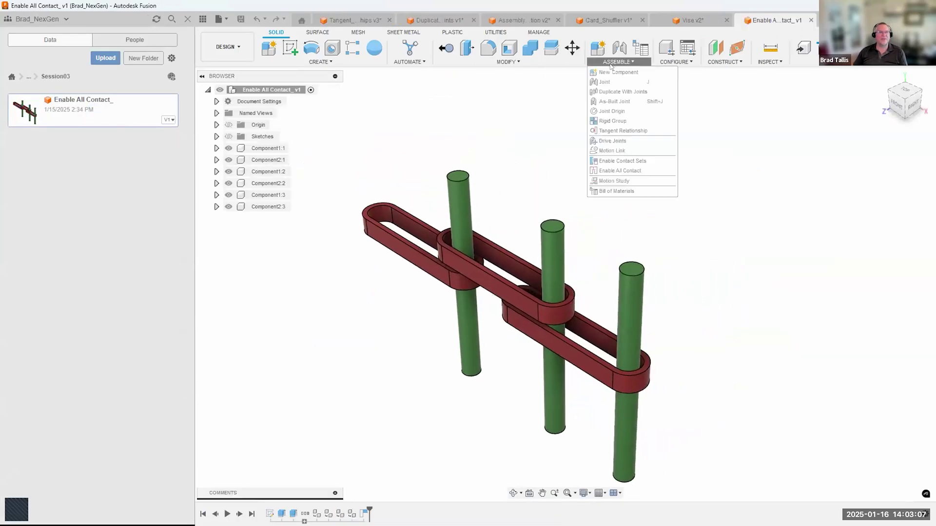
left_click(619, 171)
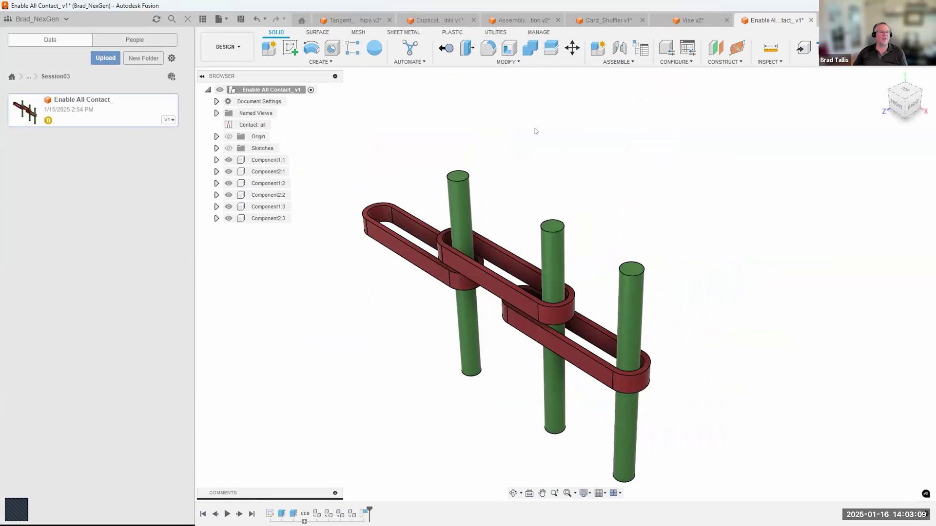
Move the red links and green pins to test how they push against each other, and revert their positions.
middle_click_drag(561, 207, 641, 246, "shift")
left_click_drag(656, 260, 761, 302)
left_click_drag(610, 235, 628, 220)
left_click_drag(629, 213, 441, 277)
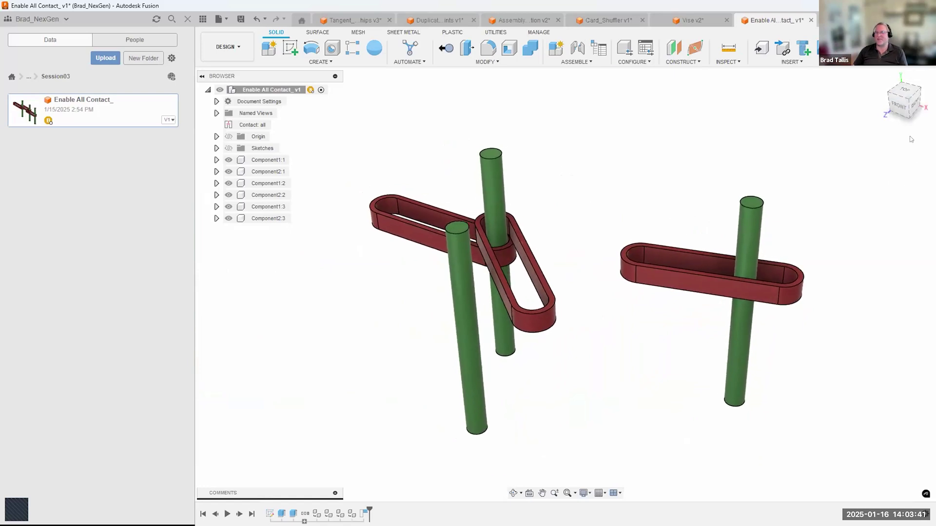
left_click(908, 48)
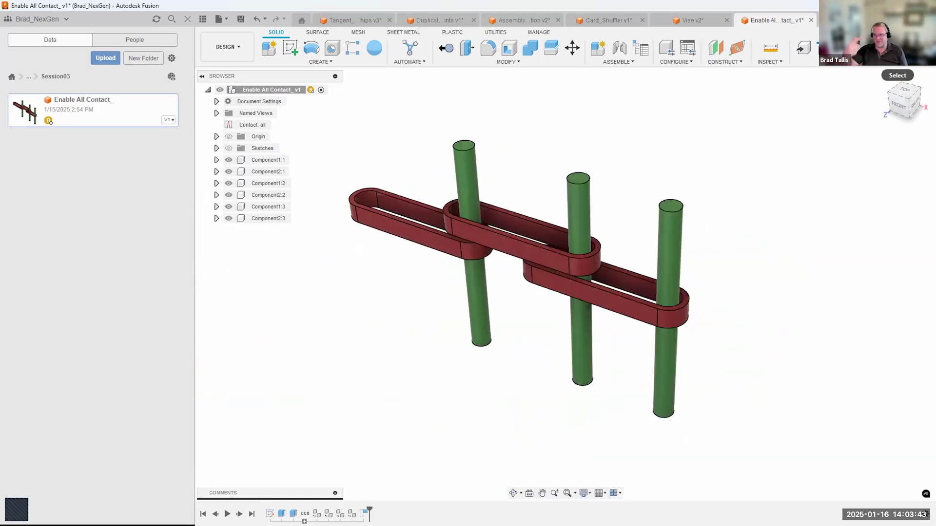